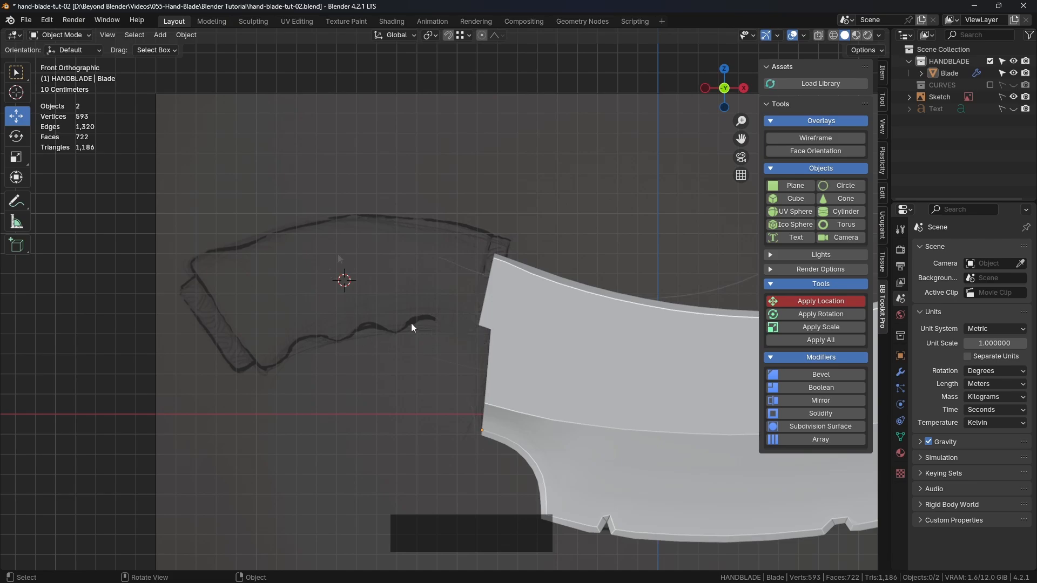
Add a cylinder with 0.3 m radius and 1.49 m depth over the handle sketch, rotated 90° about Y
shift+middle_drag(346, 251, 336, 252)
click(841, 212)
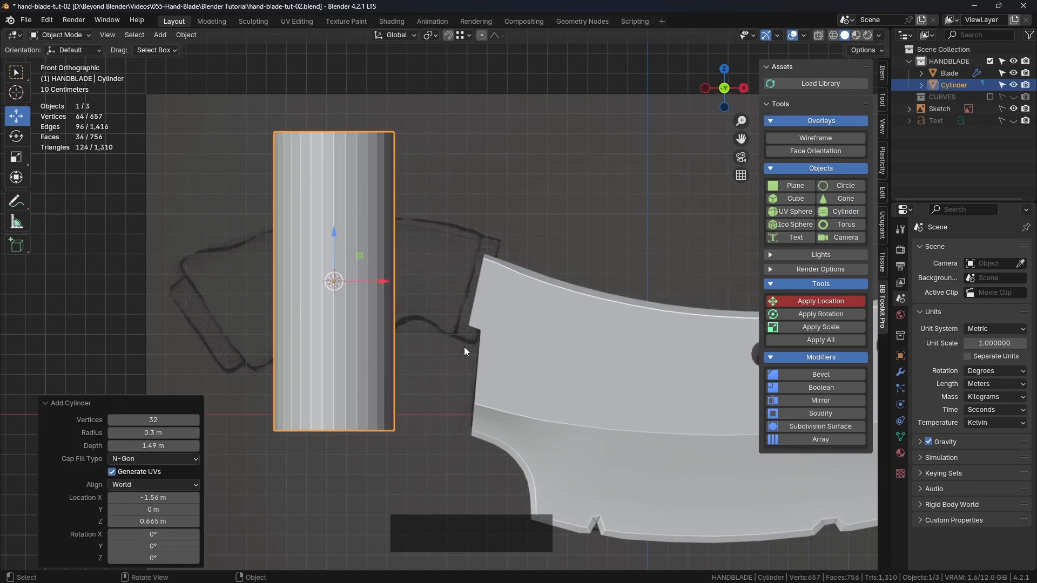
click(188, 546)
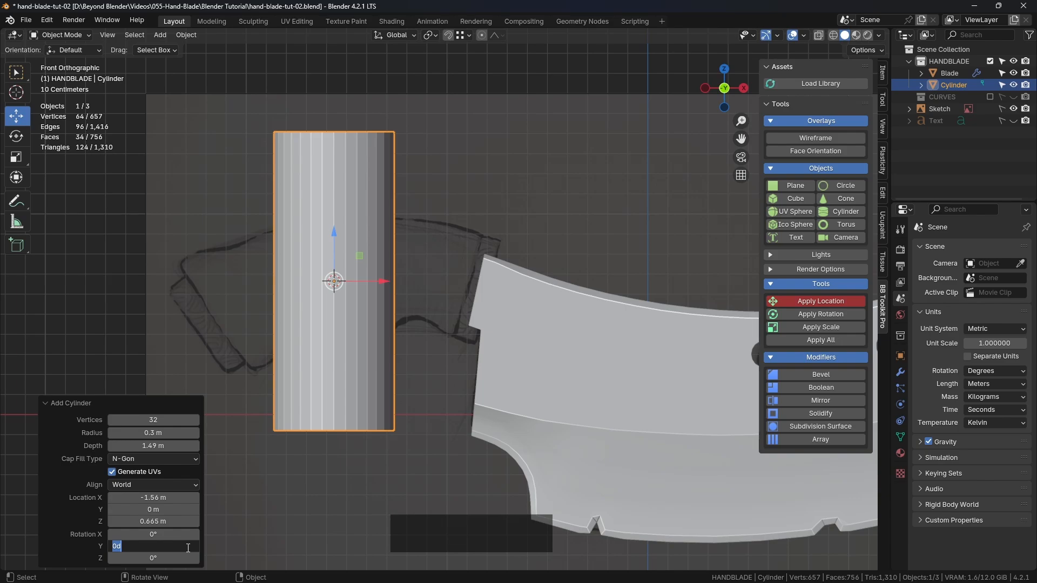
text(90)
key(Return)
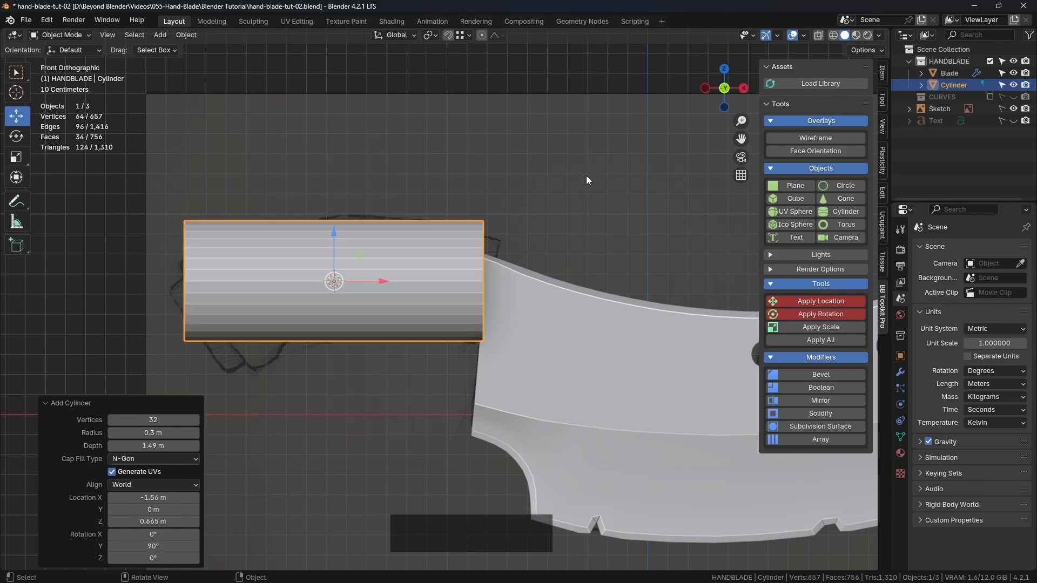
Turn on X-ray display and set the new cylinder's vertex count to 24
click(819, 35)
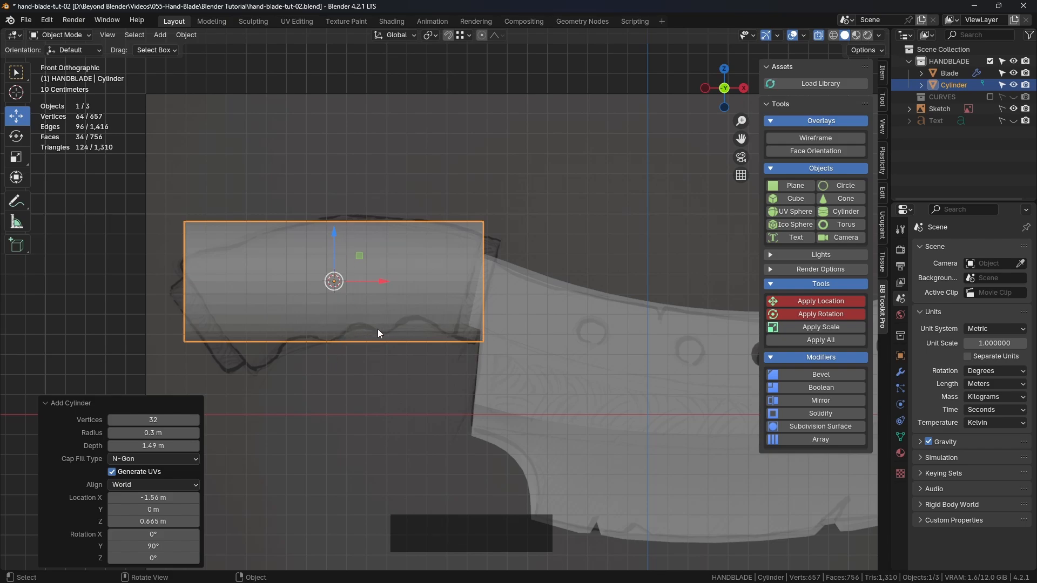
click(158, 420)
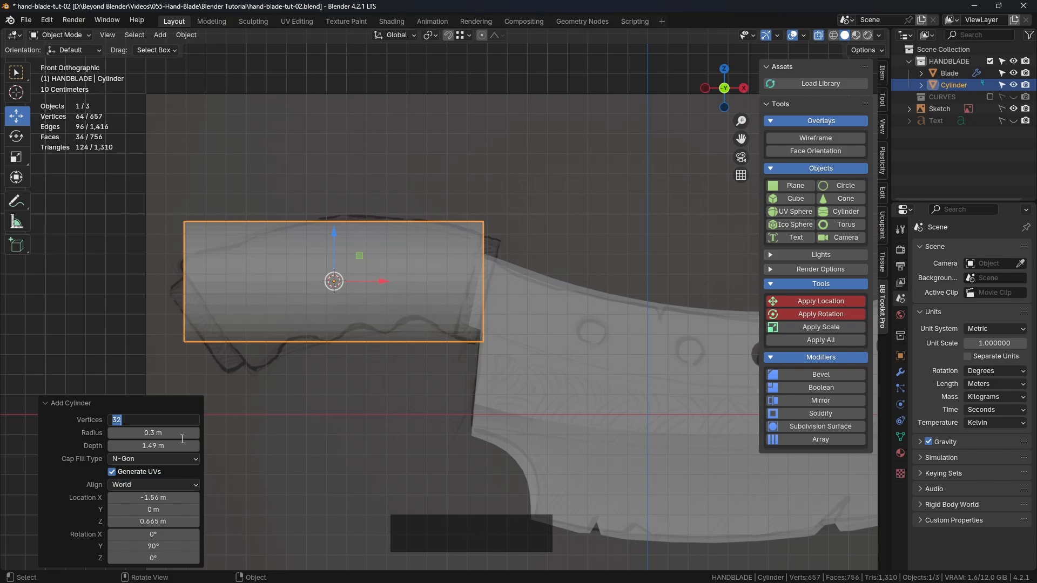
text(24)
key(Return)
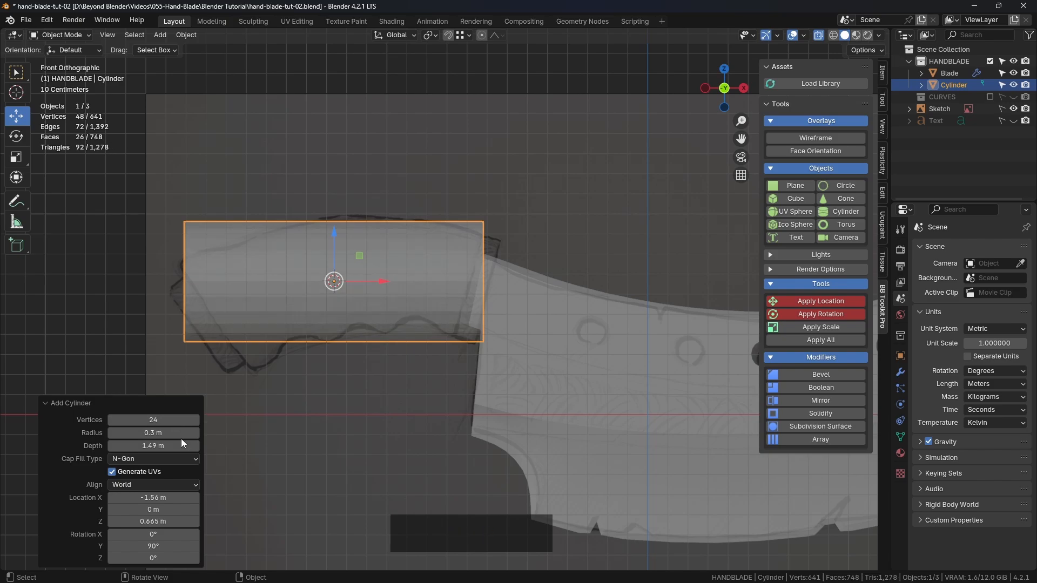
Move the cylinder about 0.054 m along X to line it up with the sketched handle
middle_drag(167, 344, 516, 332)
key(KP_1)
drag(382, 280, 393, 286)
scroll(458, 348, down, 3)
scroll(378, 290, up, 3)
scroll(377, 291, up, 1)
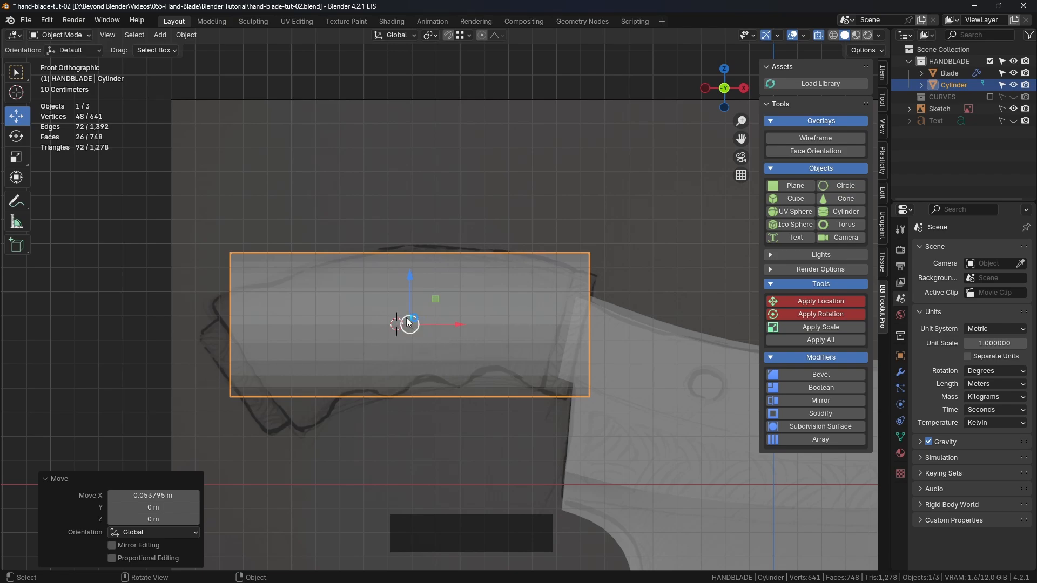
Delete the cap faces at both ends of the cylinder in Edit Mode, leaving an open tube
middle_drag(411, 328, 442, 293)
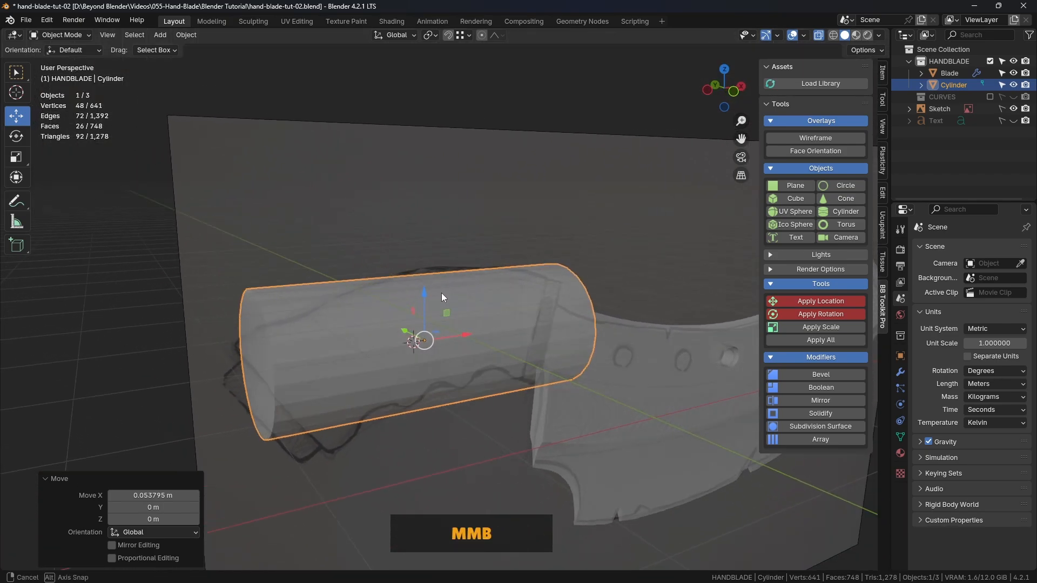
key(Tab)
click(526, 294)
middle_drag(526, 293, 461, 296)
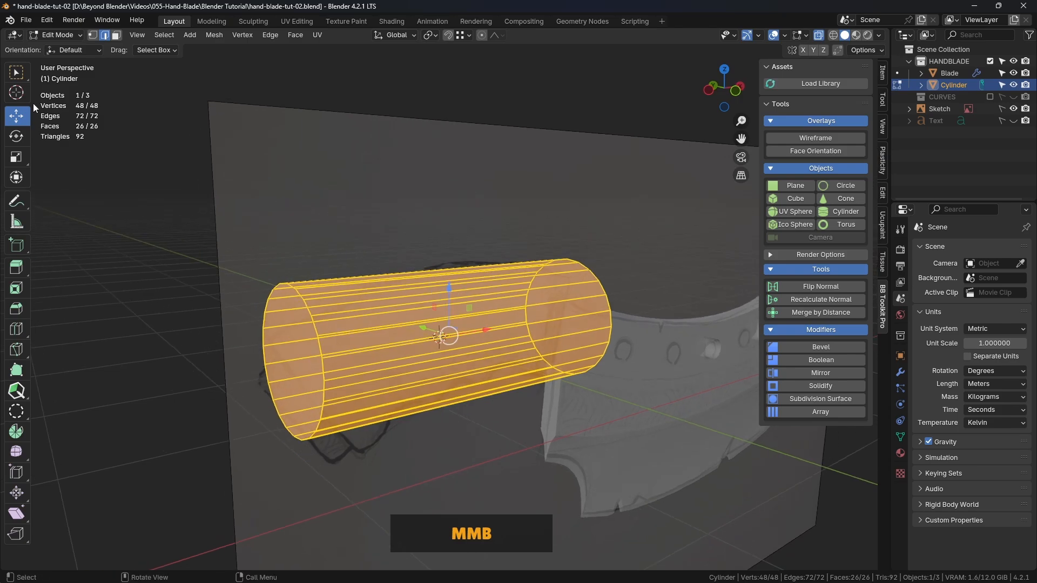
click(117, 36)
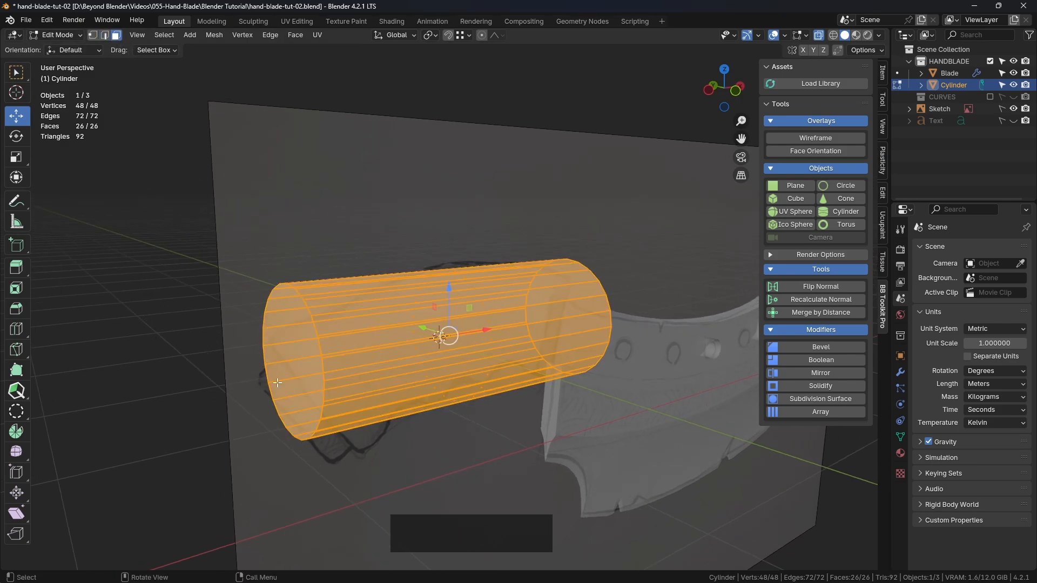
click(289, 363)
middle_drag(547, 332, 454, 332)
shift+click(430, 329)
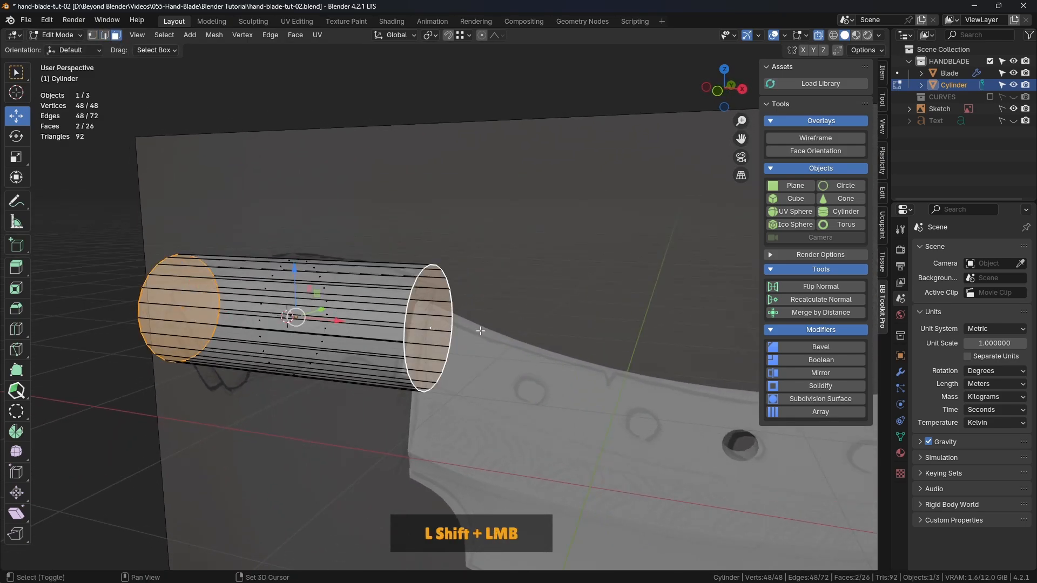
key(Delete)
click(504, 324)
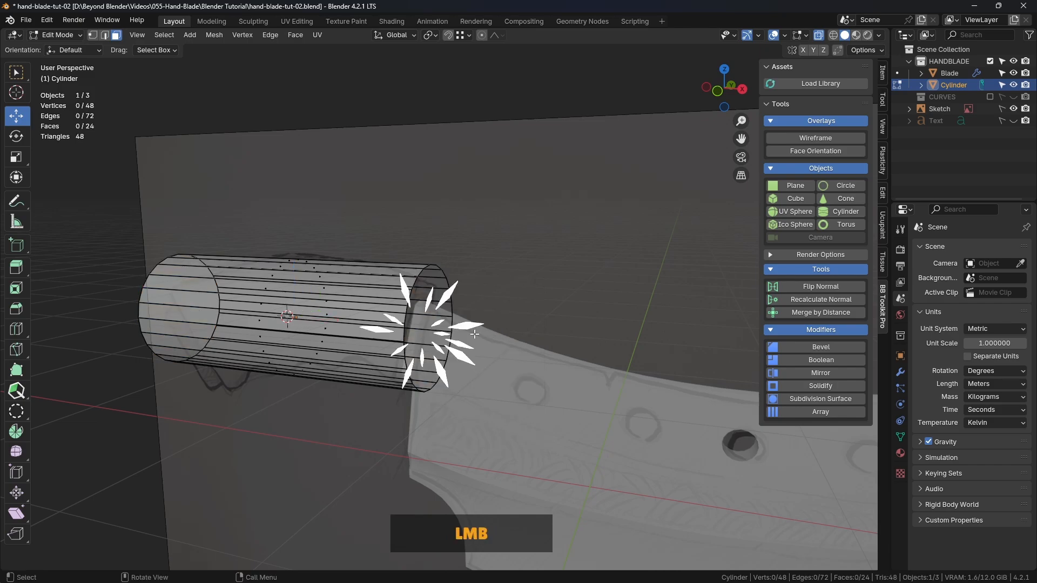
Cut three evenly spaced edge loops around the open cylinder, keeping them unslid at factor 0
middle_drag(533, 306, 617, 244)
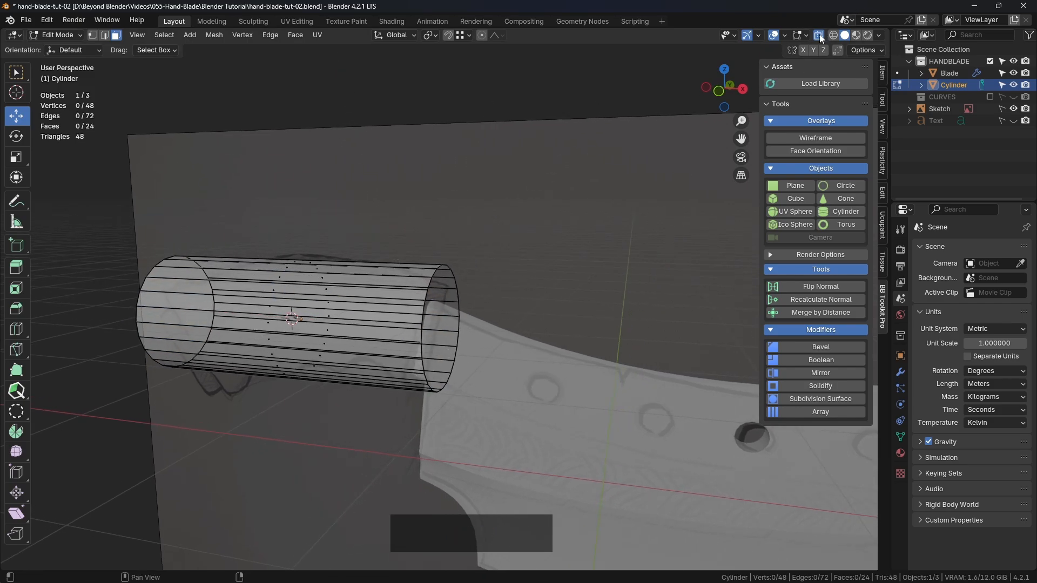
key(KP_1)
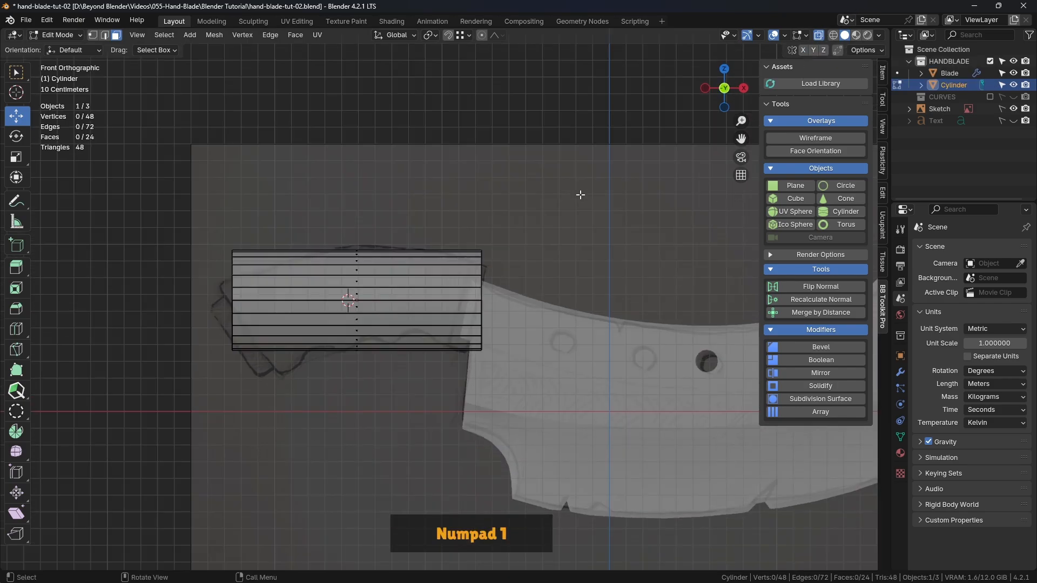
scroll(368, 313, up, 3)
shift+middle_drag(368, 315, 429, 301)
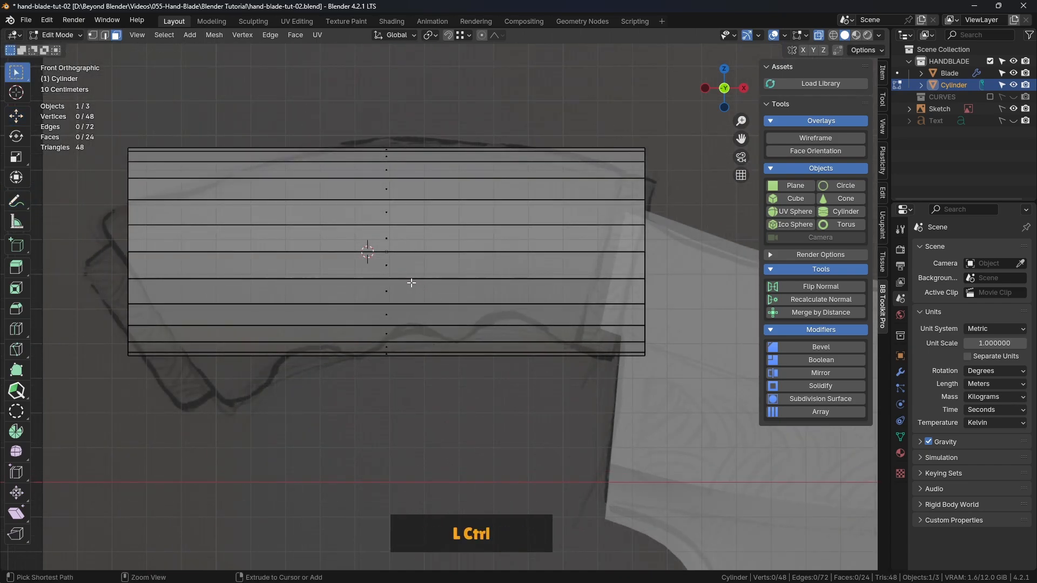
key(ctrl+r)
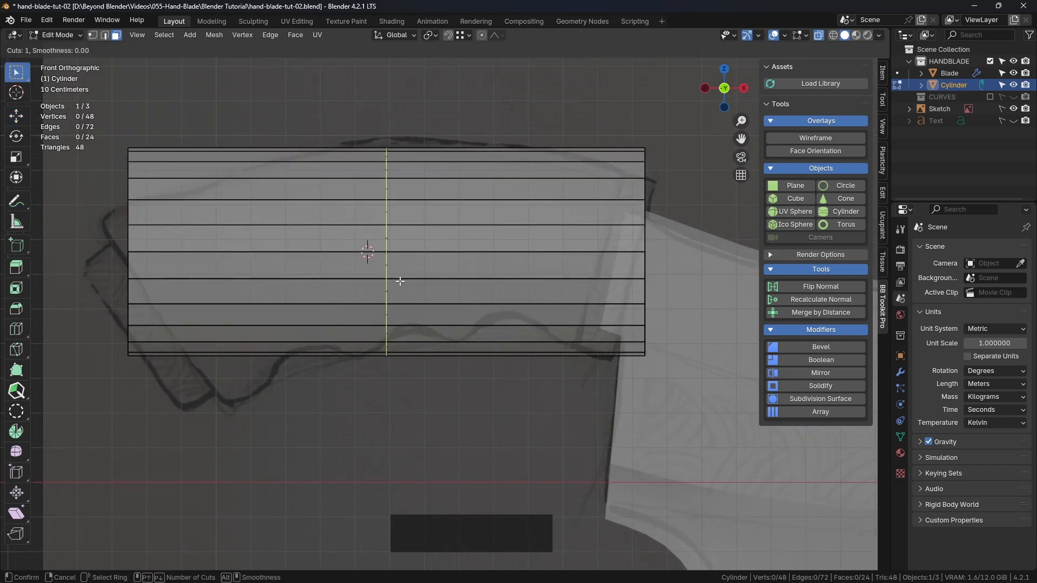
scroll(399, 281, up, 2)
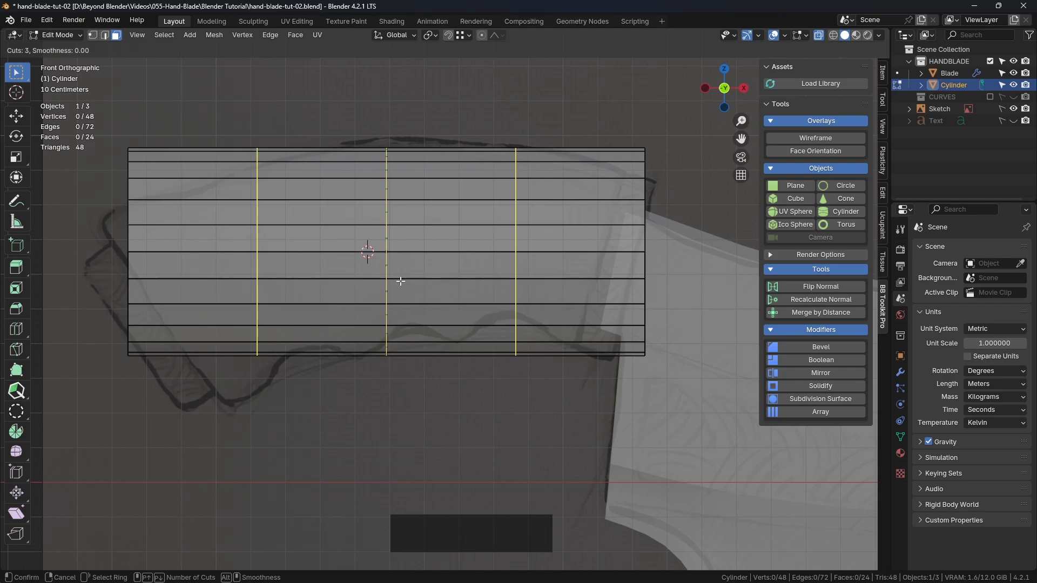
click(400, 281)
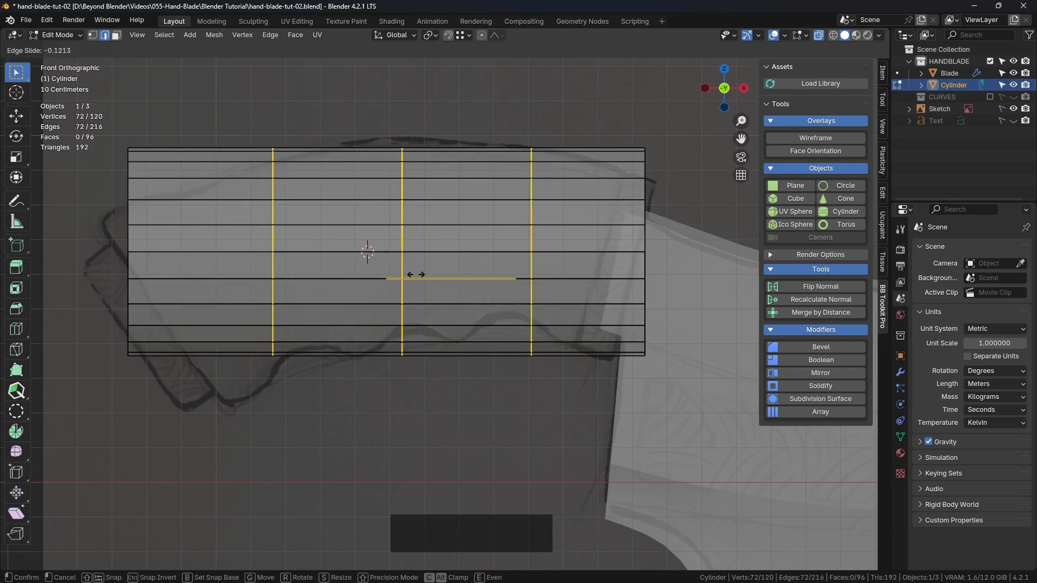
right_click(401, 302)
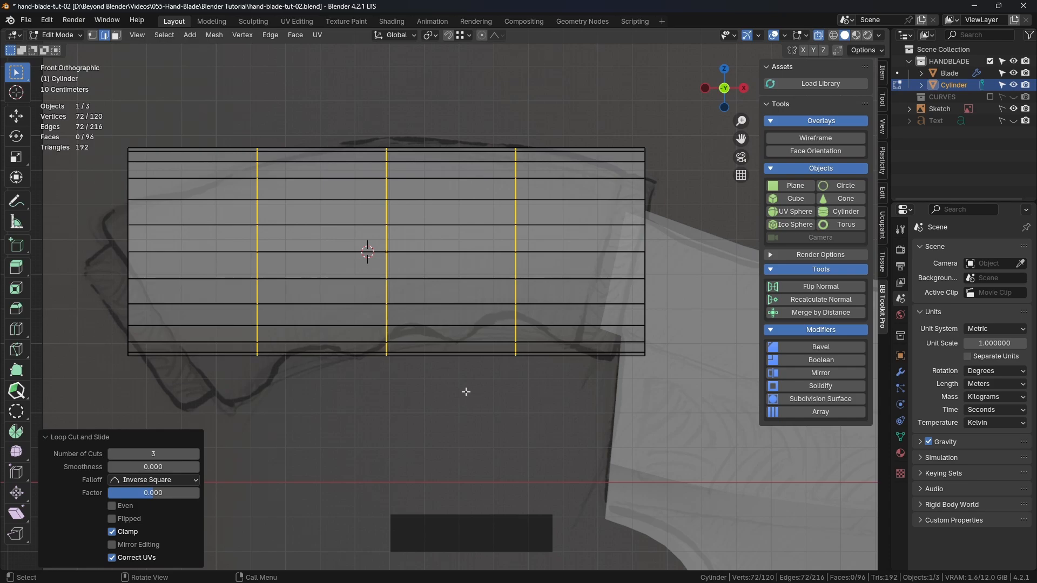
Bevel the three new edge loops with one segment and a width of about 0.064 m
mouse_move(465, 390)
shift+middle_down()
mouse_move(431, 396)
mouse_move(342, 347)
mouse_move(507, 295)
shift+middle_up()
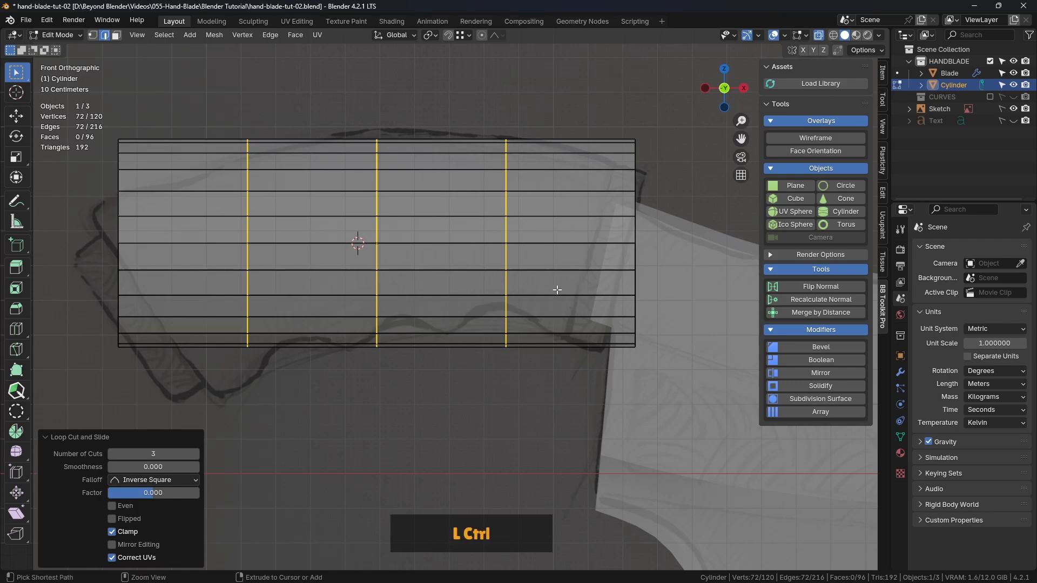
key(ctrl+b)
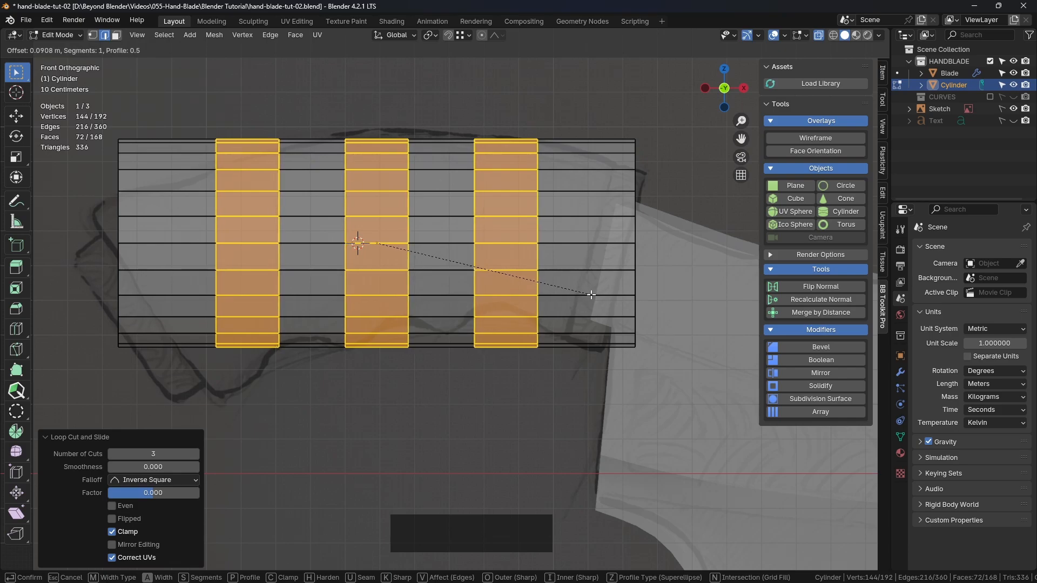
click(581, 296)
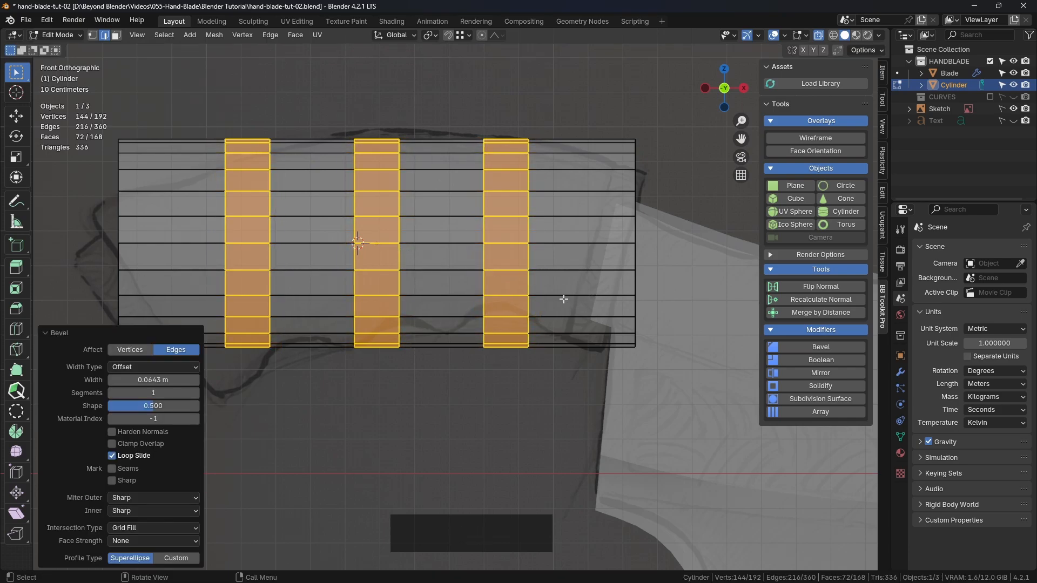
alt+click(538, 216)
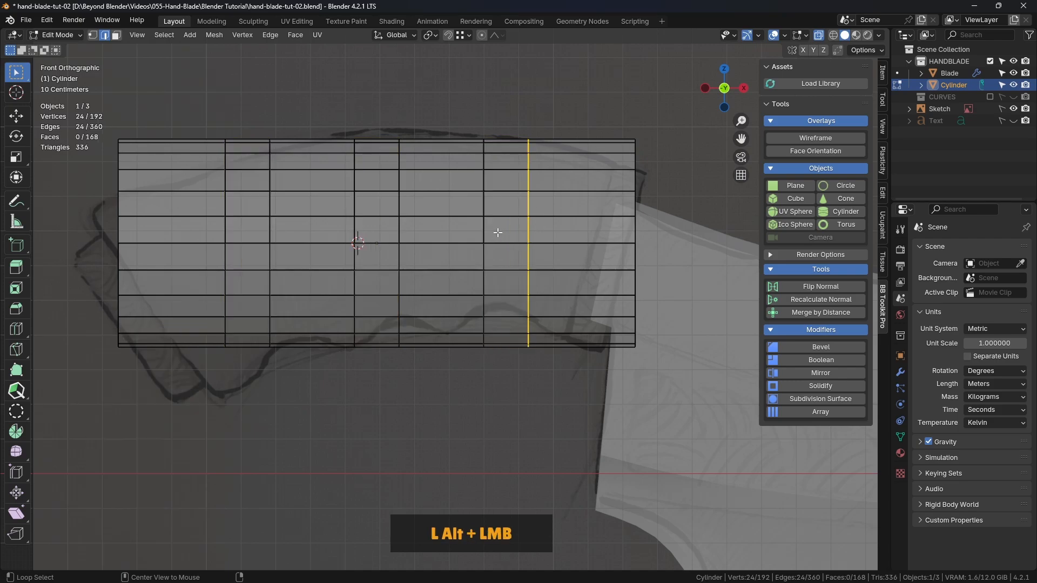
alt+shift+click(485, 214)
alt+shift+click(401, 209)
alt+shift+click(352, 211)
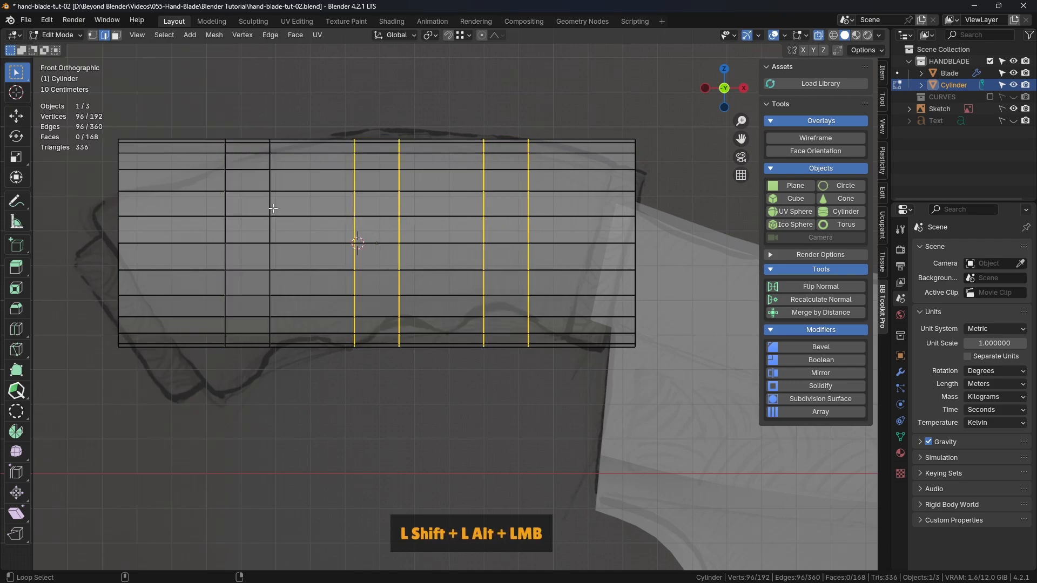
alt+shift+click(273, 209)
alt+shift+click(227, 207)
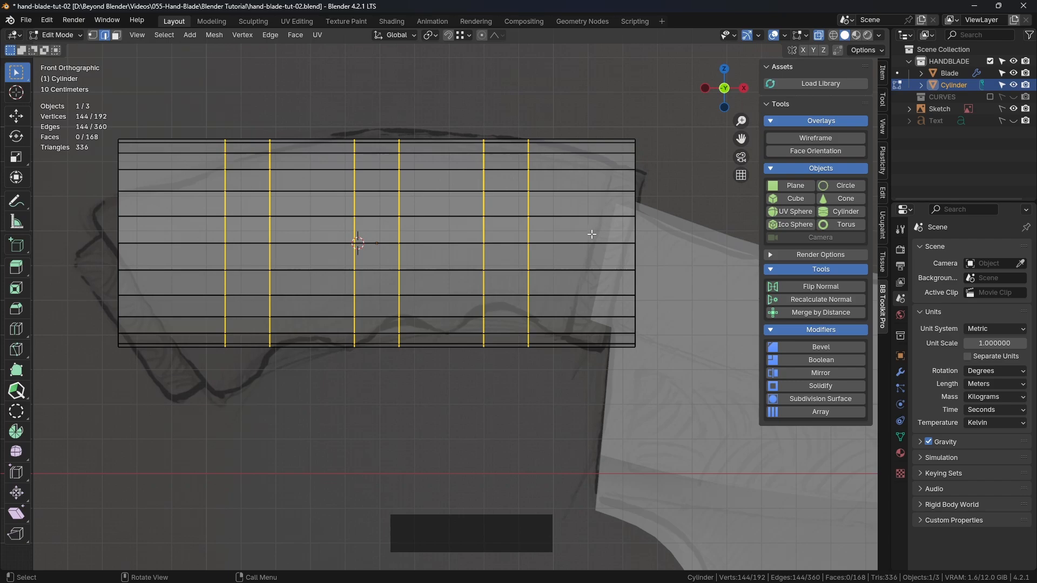
key(ctrl)
click(567, 101)
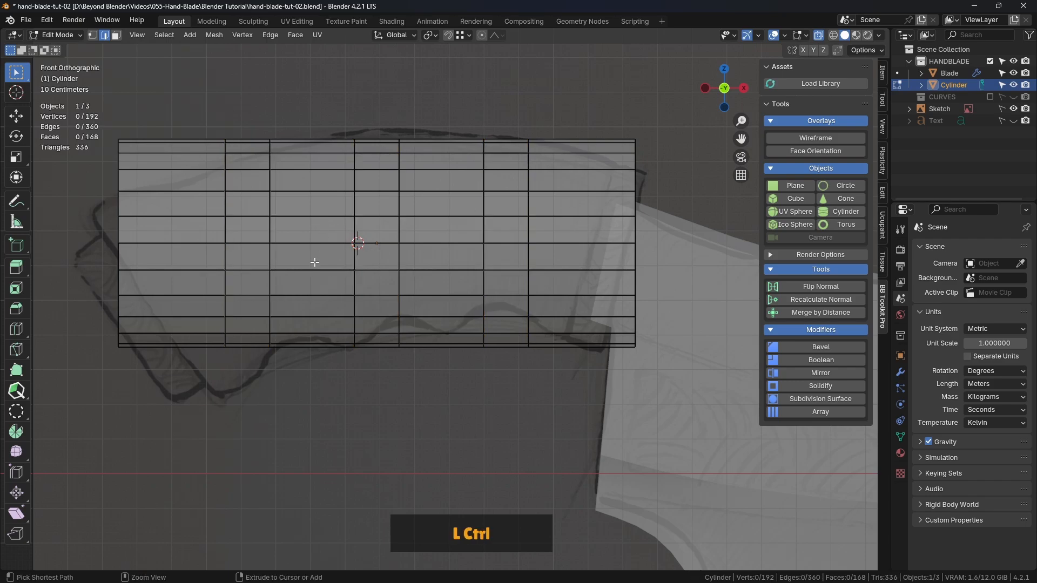
Add two evenly spaced loop cuts in the wide section between the bevelled bands nearest the handle's outer end
key(ctrl+r)
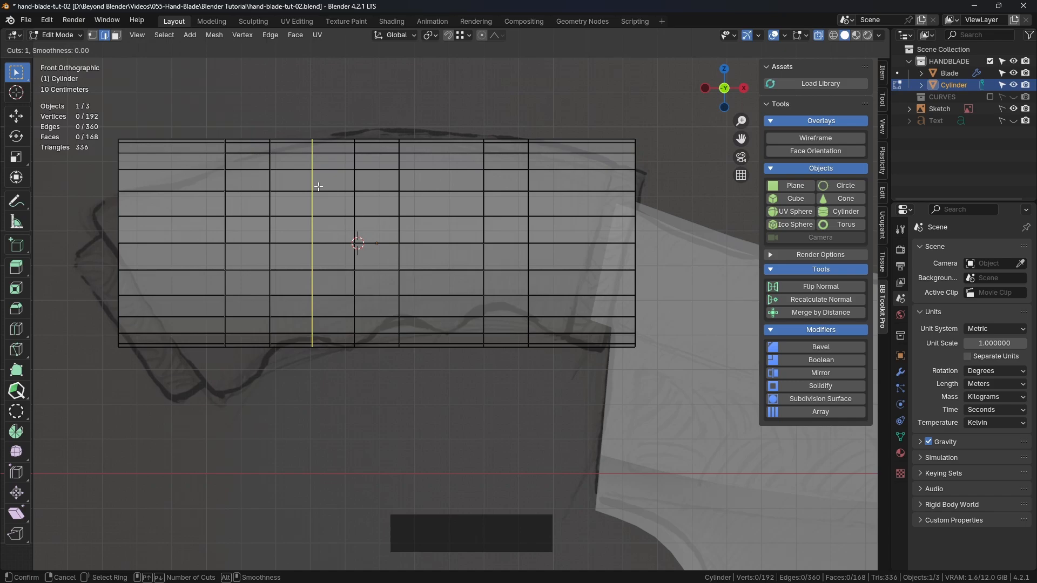
scroll(319, 187, up, 1)
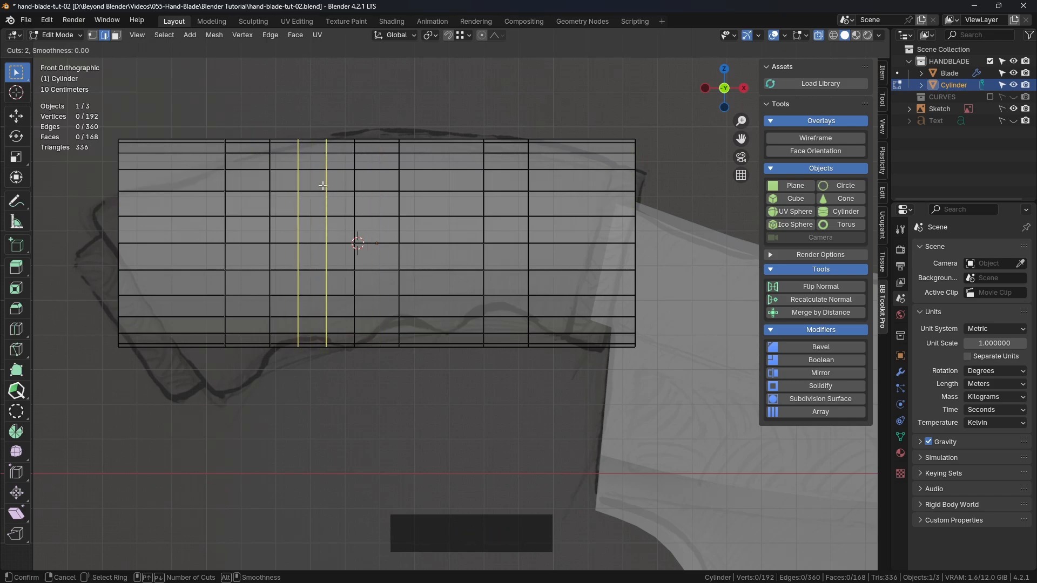
click(313, 182)
right_click(319, 183)
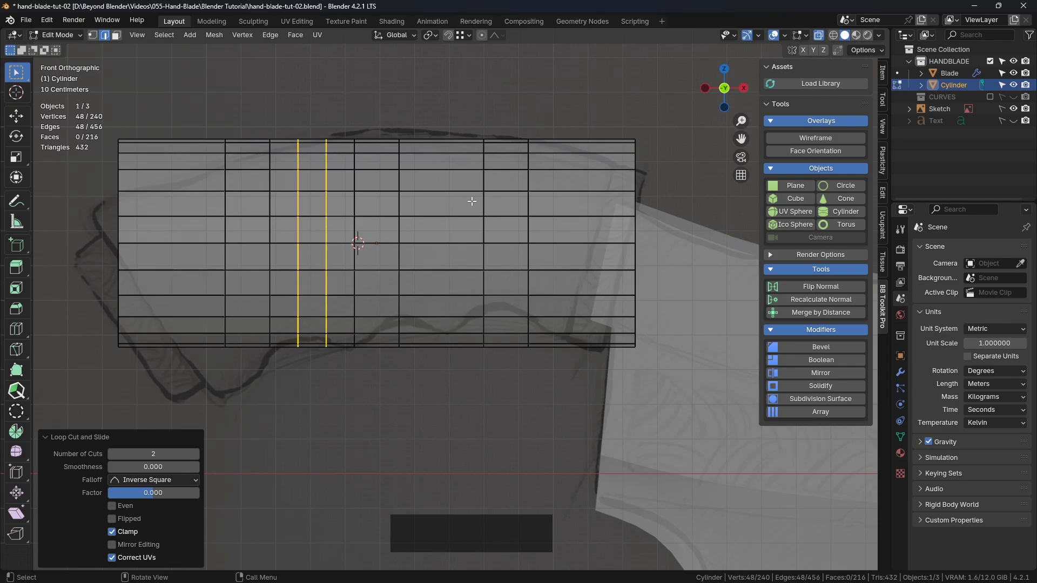
Scale the two new edge loops along X by a factor of 2 and copy that scale value
key(s)
key(x)
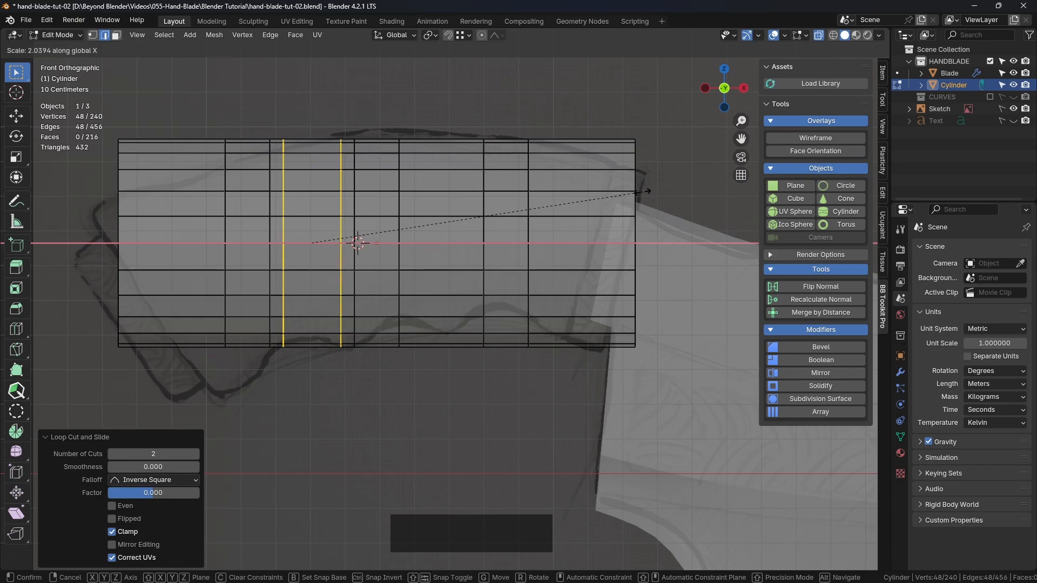
click(640, 193)
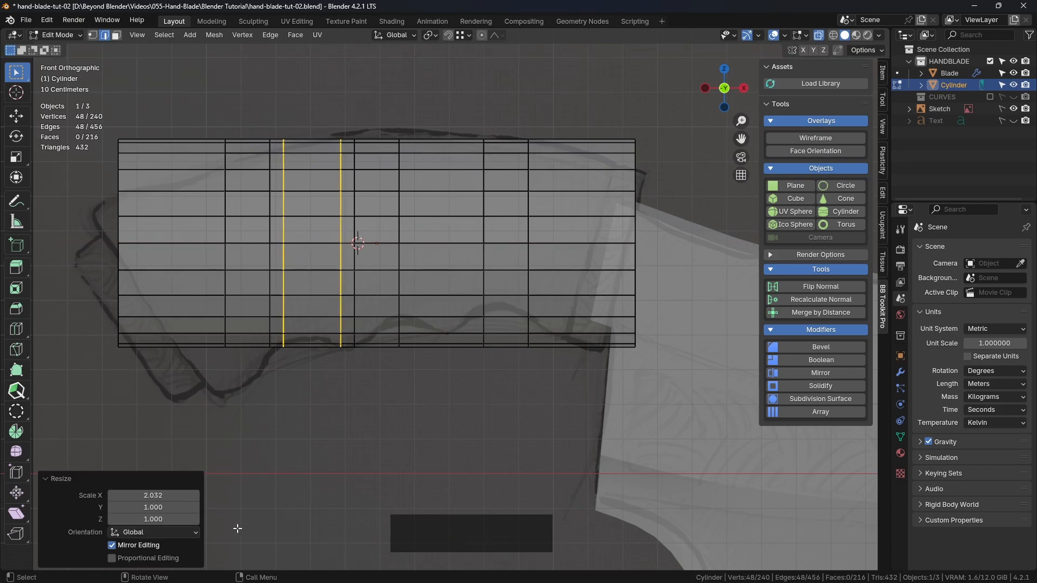
click(183, 495)
text(2)
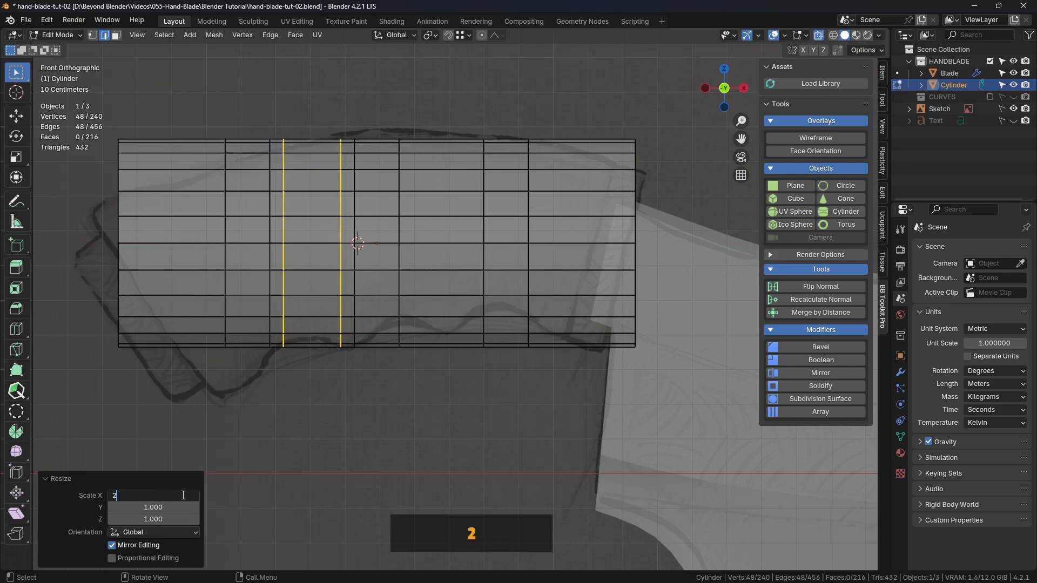
key(Return)
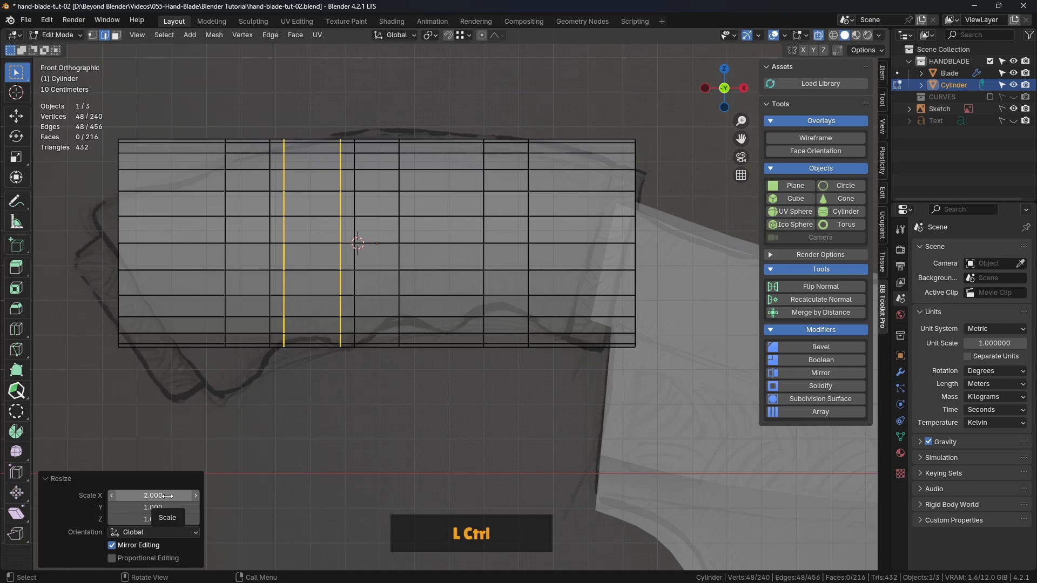
key(ctrl+c)
key(ctrl+v)
key(ctrl+c)
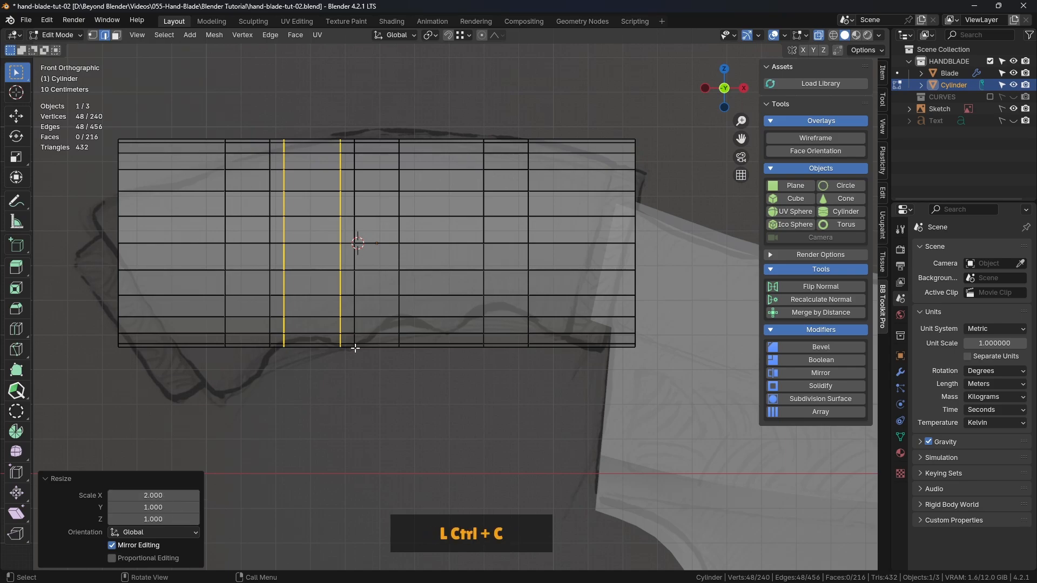
click(459, 170)
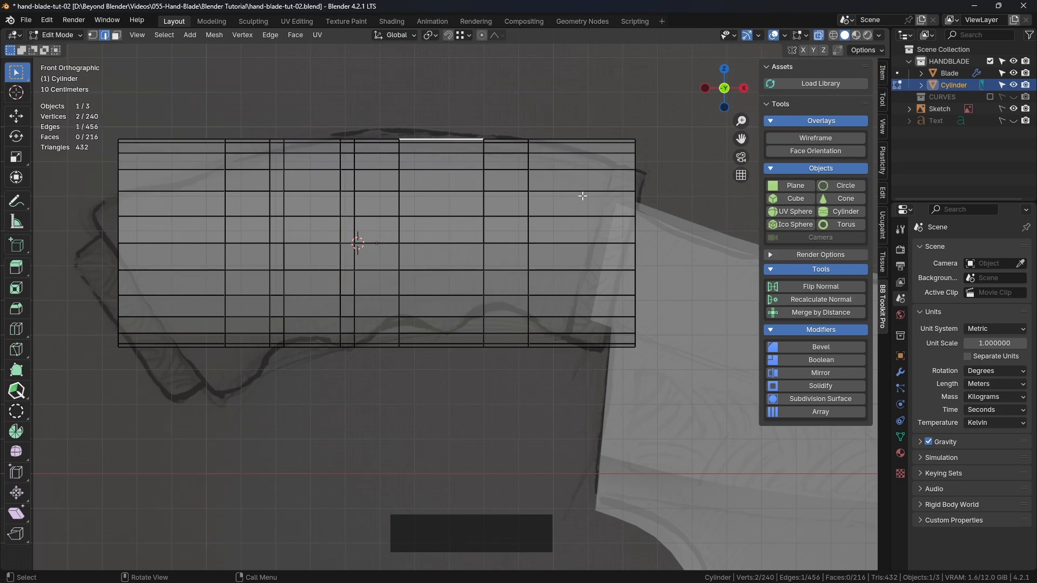
Add two evenly spaced loop cuts in the wide section between the middle bevelled band and the one nearest the blade
key(ctrl)
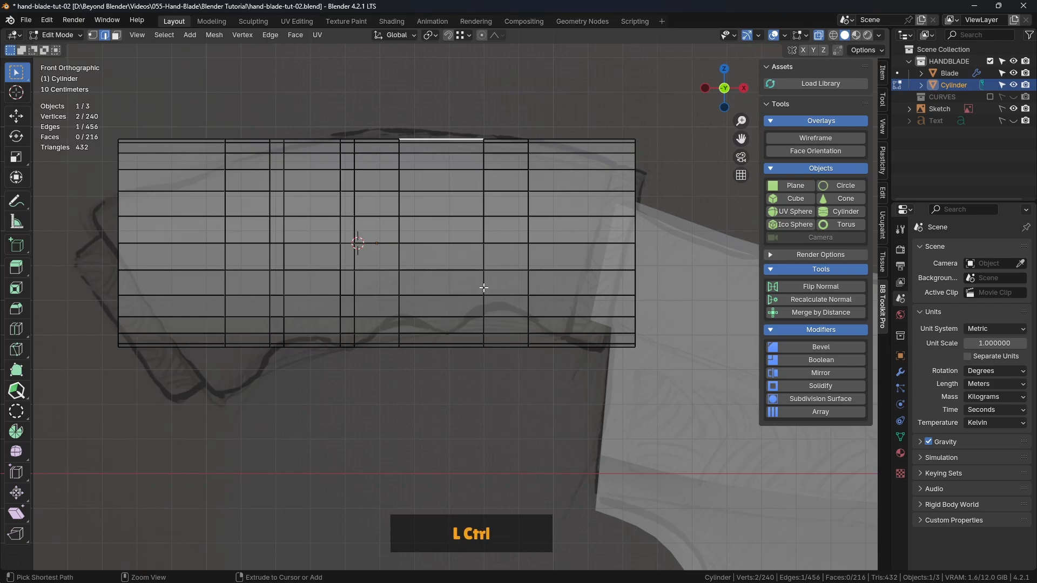
key(ctrl+r)
scroll(449, 216, up, 1)
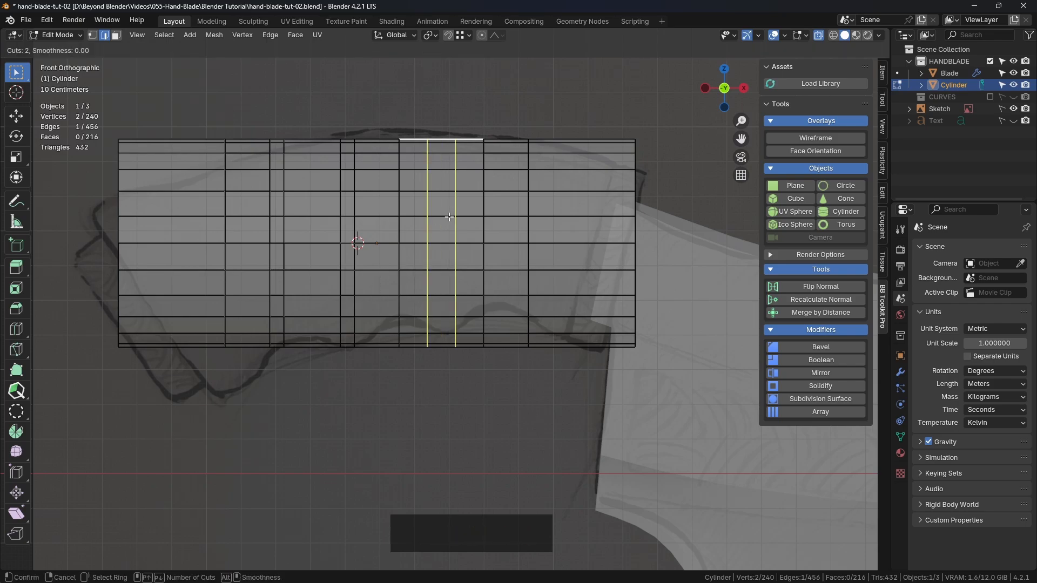
click(449, 217)
right_click(462, 225)
Spread the two loops between the middle and blade-side bands by scaling them along X by 2
key(s)
key(x)
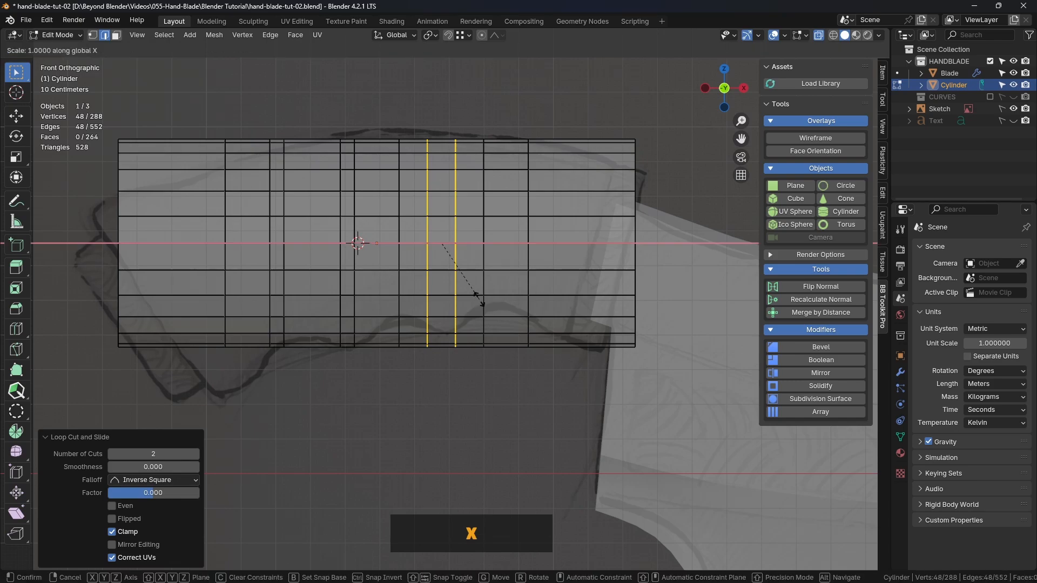
click(506, 321)
click(172, 499)
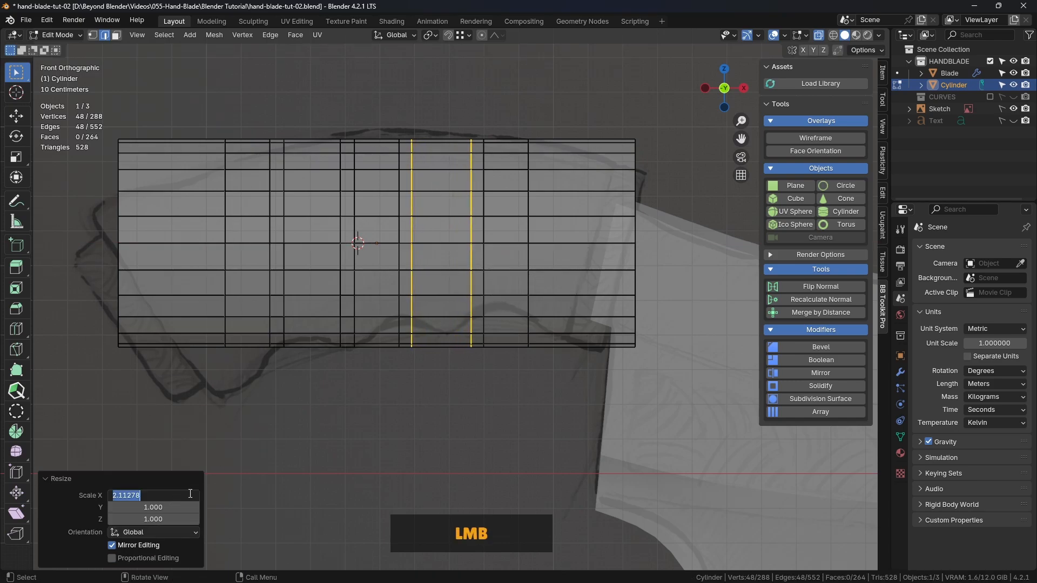
text(2)
key(Return)
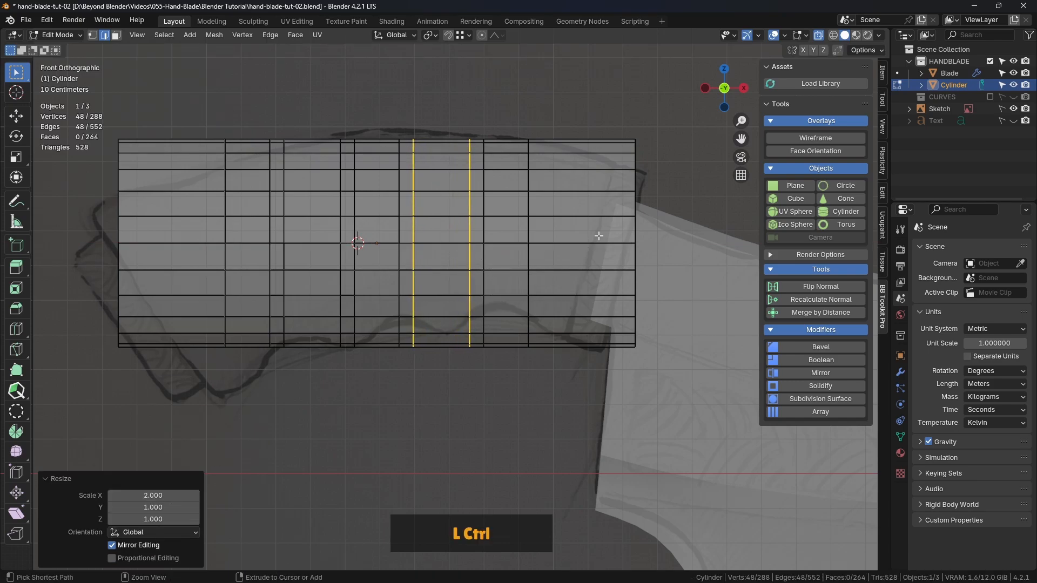
Add two evenly spaced loop cuts in the end section of the cylinder next to the blade, without sliding them
key(ctrl+r)
scroll(597, 202, up, 1)
click(597, 198)
right_click(596, 198)
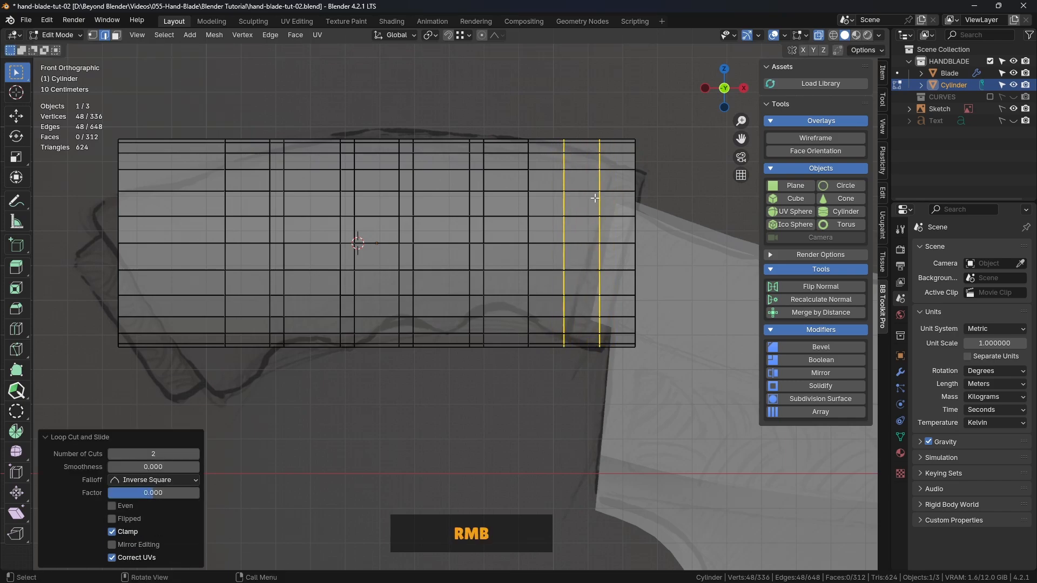
Scale the two loops in the blade-side end section along X, reusing the copied factor of 2, and clear the selection
key(s)
key(x)
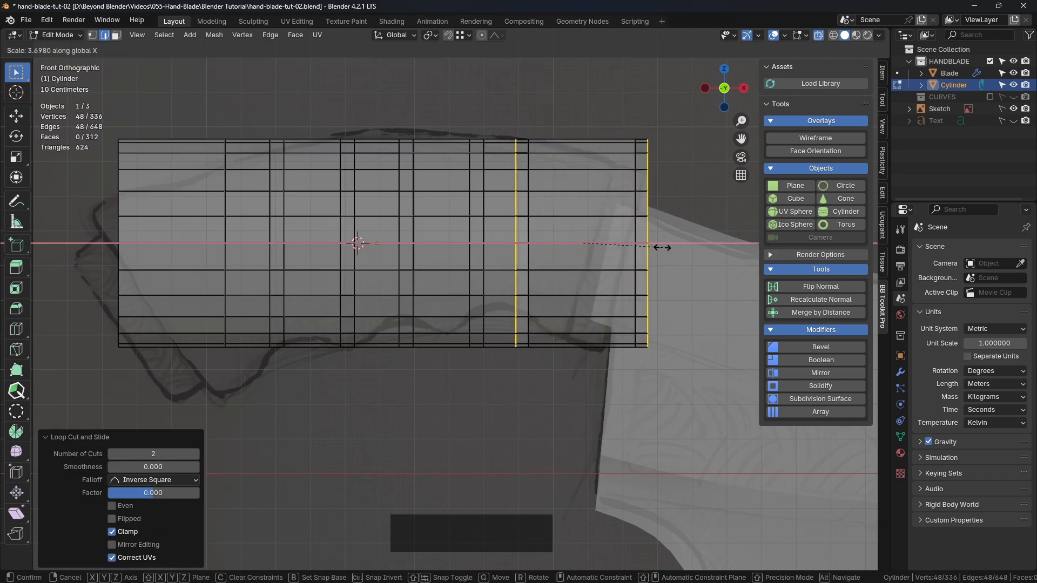
click(618, 247)
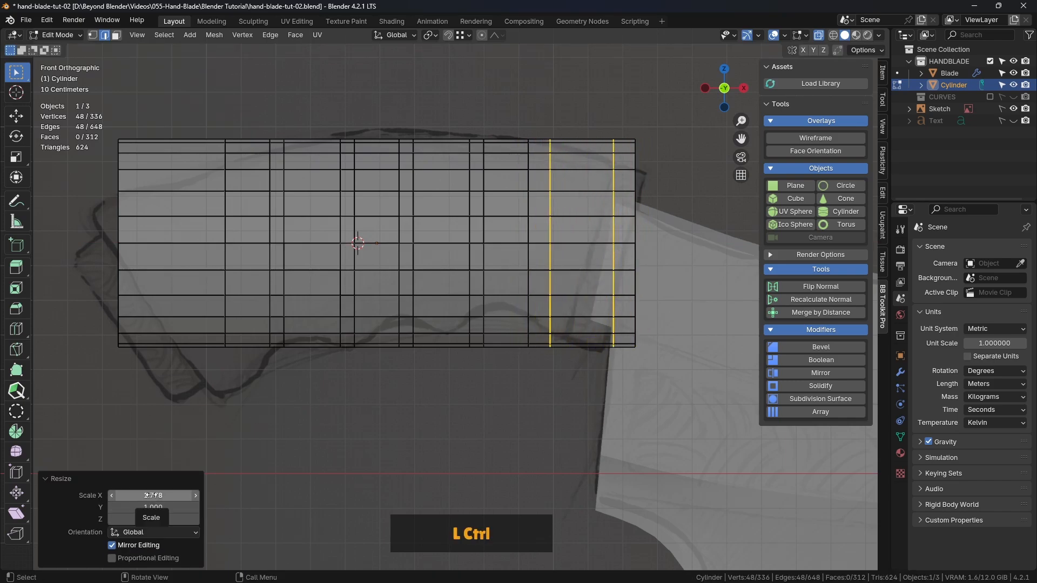
key(ctrl+v)
click(548, 400)
scroll(511, 420, down, 1)
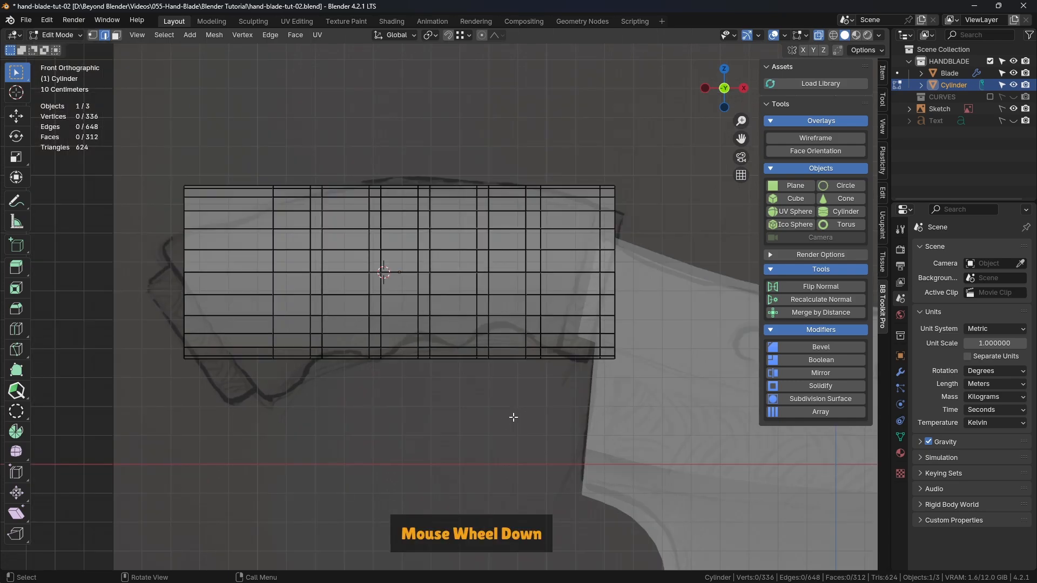
alt+click(600, 241)
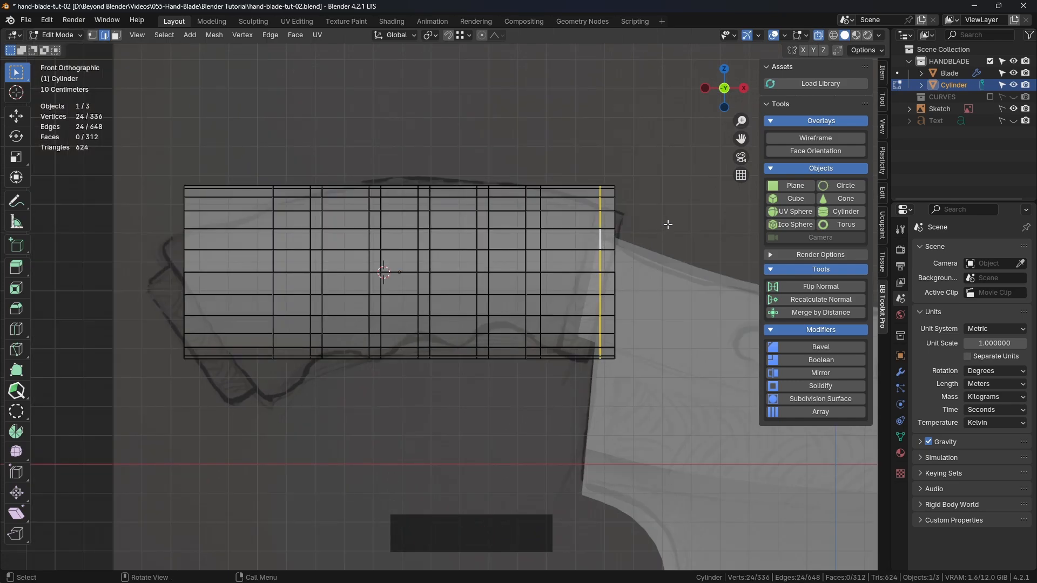
click(668, 224)
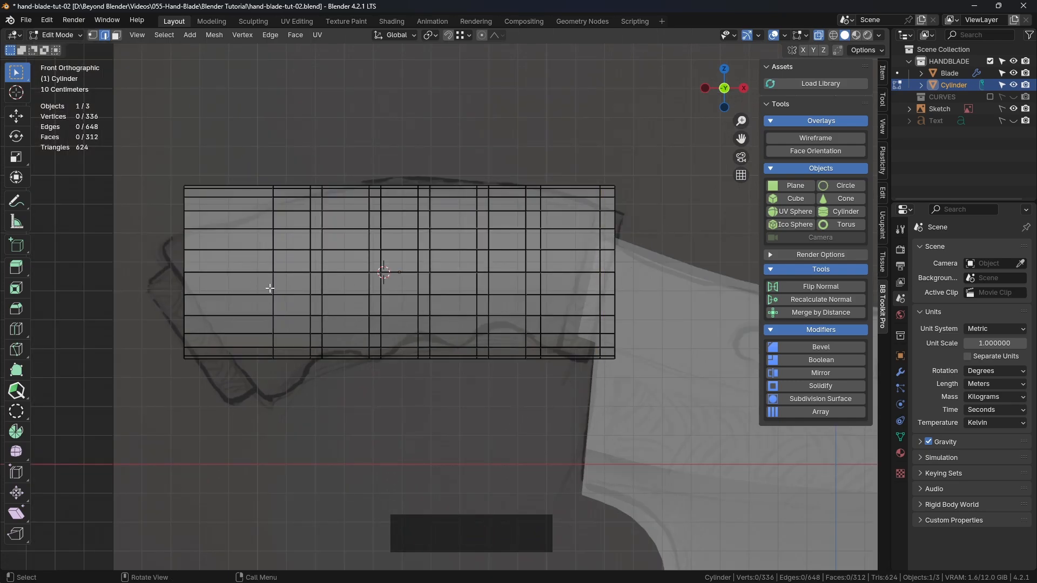
Add two evenly spaced loop cuts in the end section at the handle's outer end, without sliding them
scroll(270, 288, up, 2)
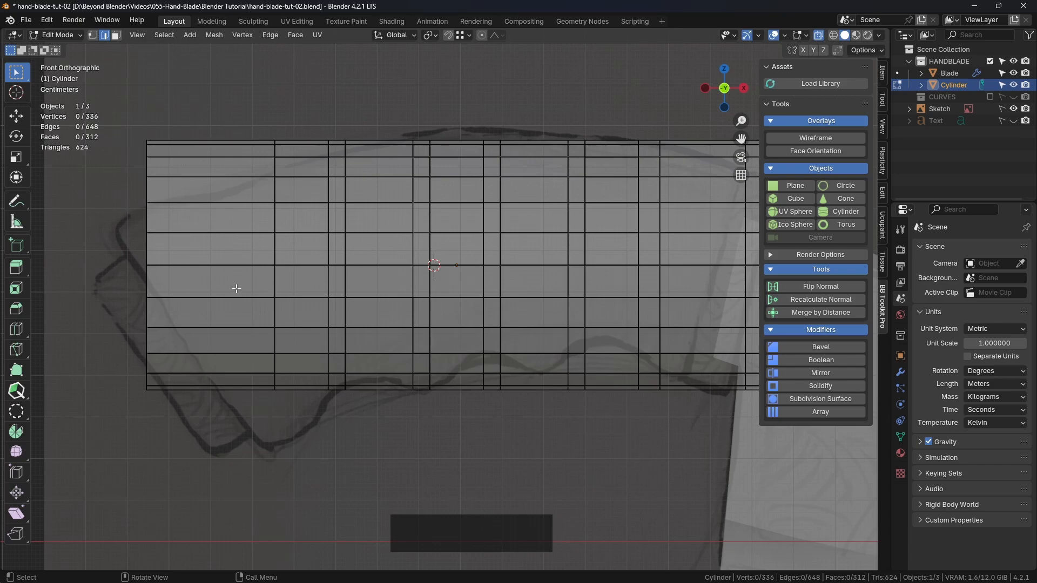
key(ctrl+r)
scroll(227, 250, up, 1)
click(227, 248)
right_click(275, 254)
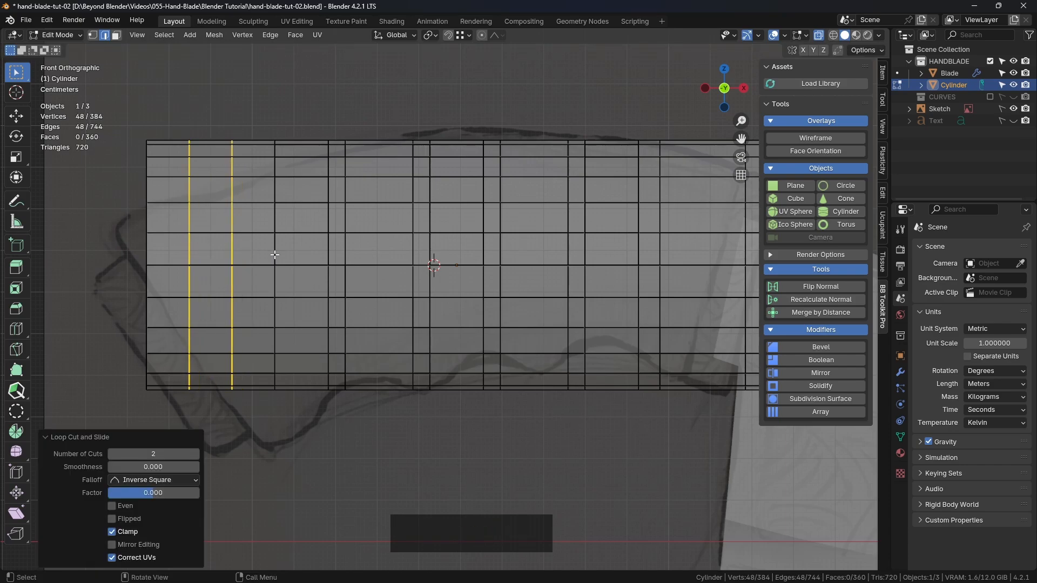
Scale the two loops in the outer end section along X, reusing the copied factor of 2, and clear the selection
key(s)
key(x)
click(530, 258)
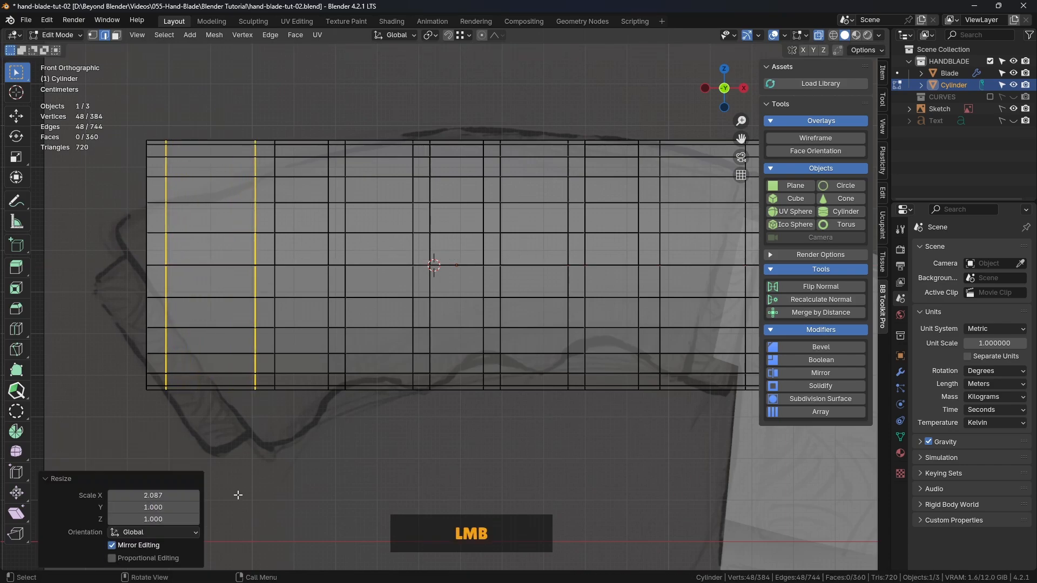
key(ctrl+v)
click(405, 481)
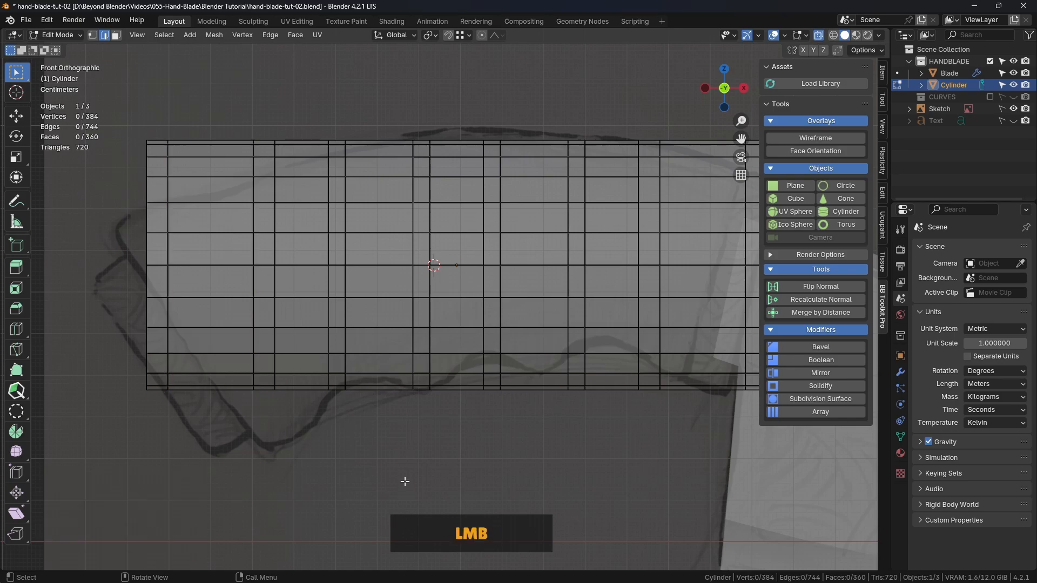
scroll(406, 481, down, 2)
shift+middle_drag(502, 426, 467, 375)
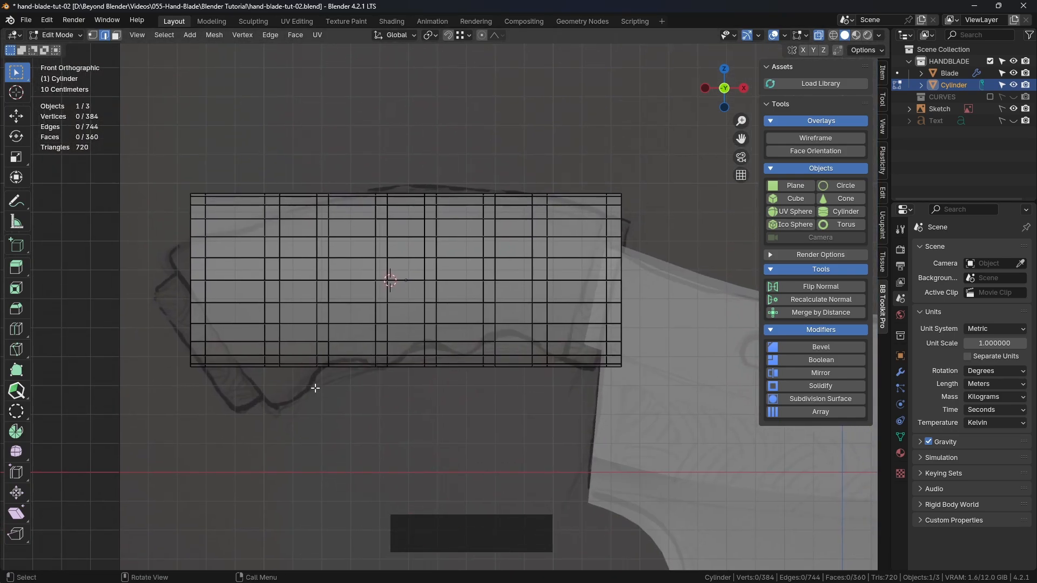
click(300, 365)
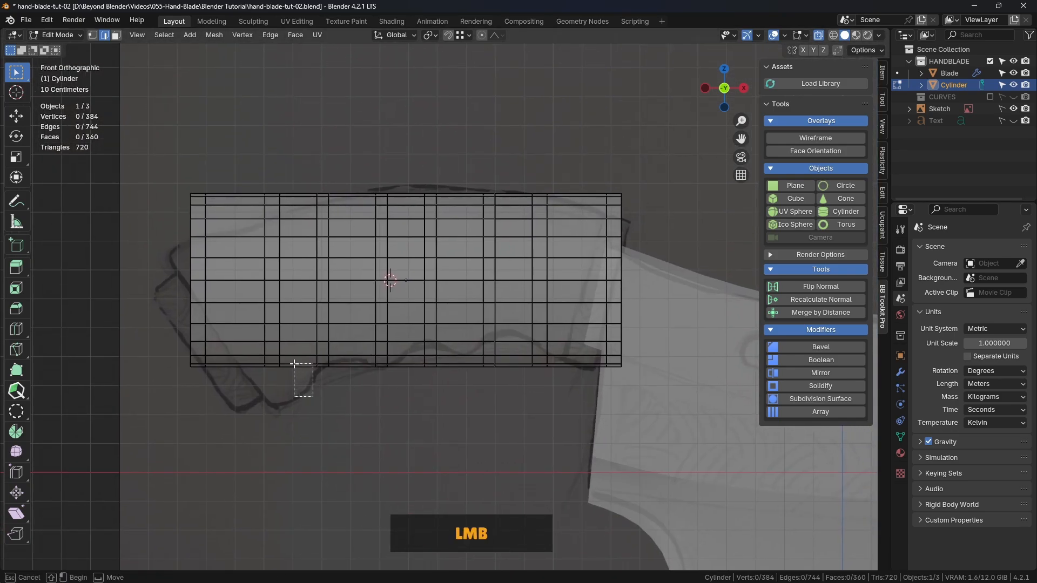
shift+click(411, 377)
shift+click(514, 368)
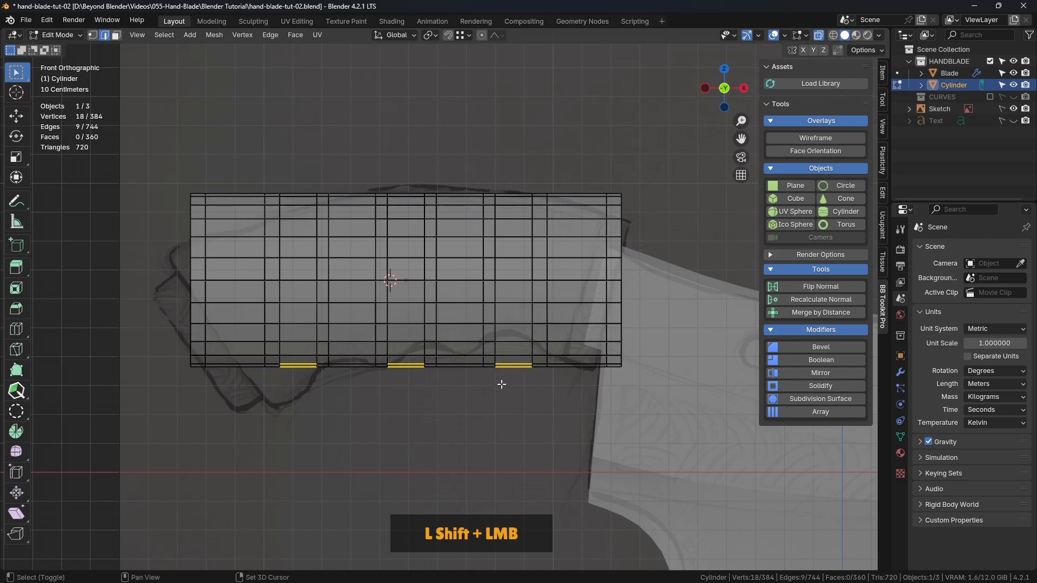
key(g)
key(z)
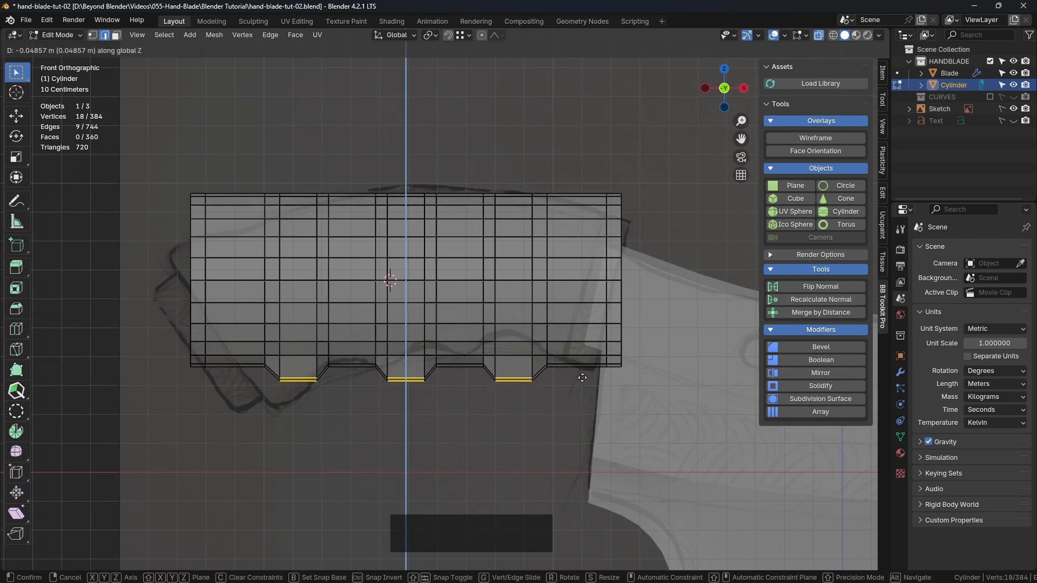
key(Escape)
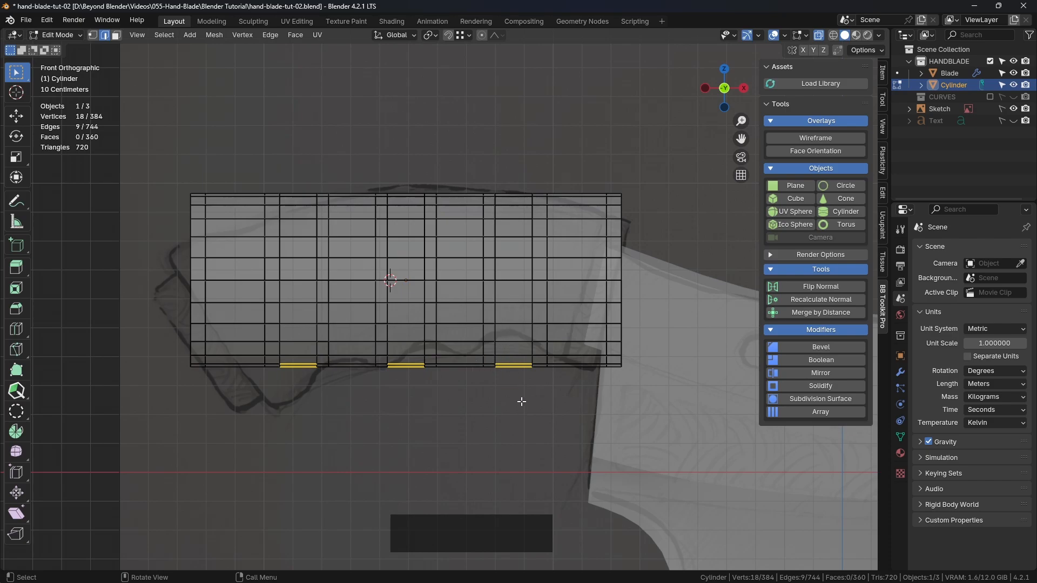
middle_drag(509, 381, 556, 376)
scroll(475, 375, down, 2)
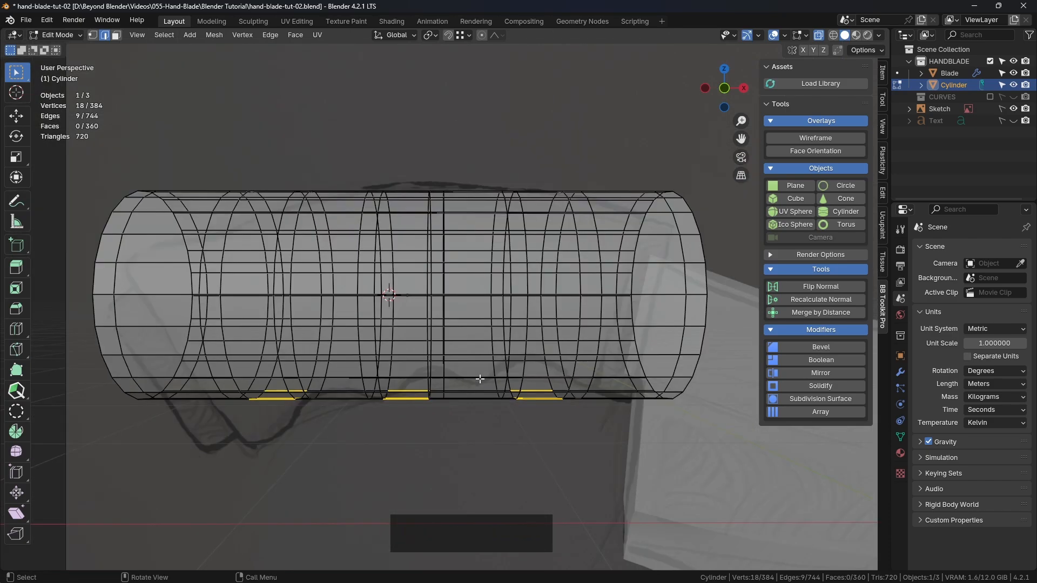
key(KP_1)
click(476, 391)
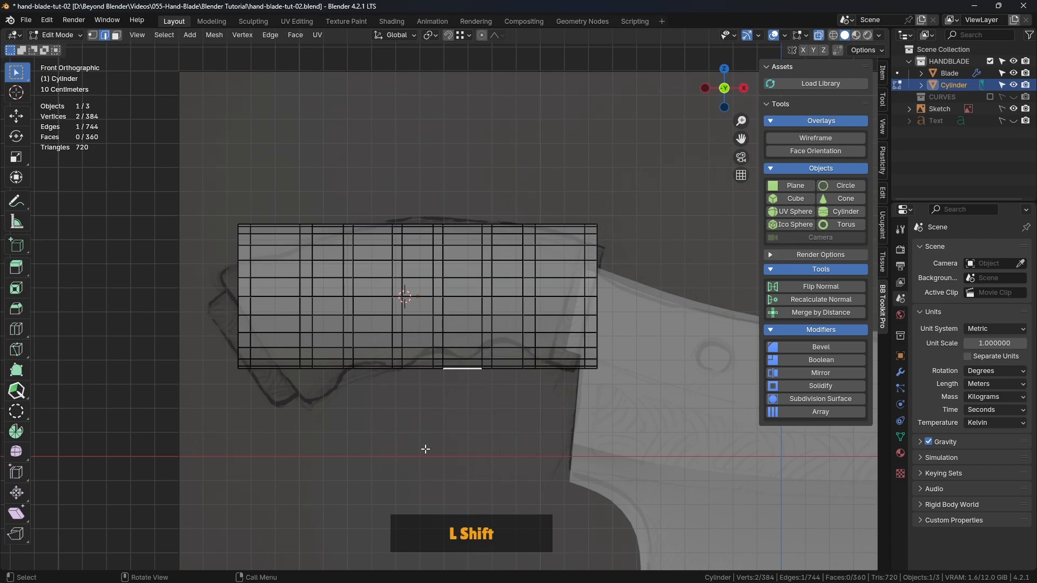
Switch to vertex selection and select the full row of vertices along the cylinder's mid-height, on both front and back
click(93, 35)
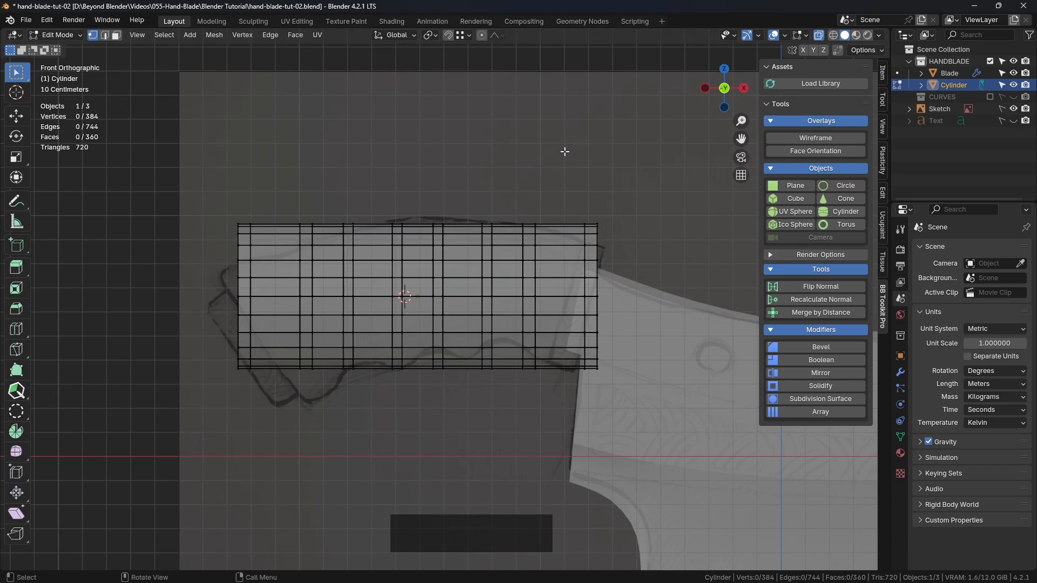
shift+middle_drag(529, 200, 564, 179)
scroll(456, 239, up, 1)
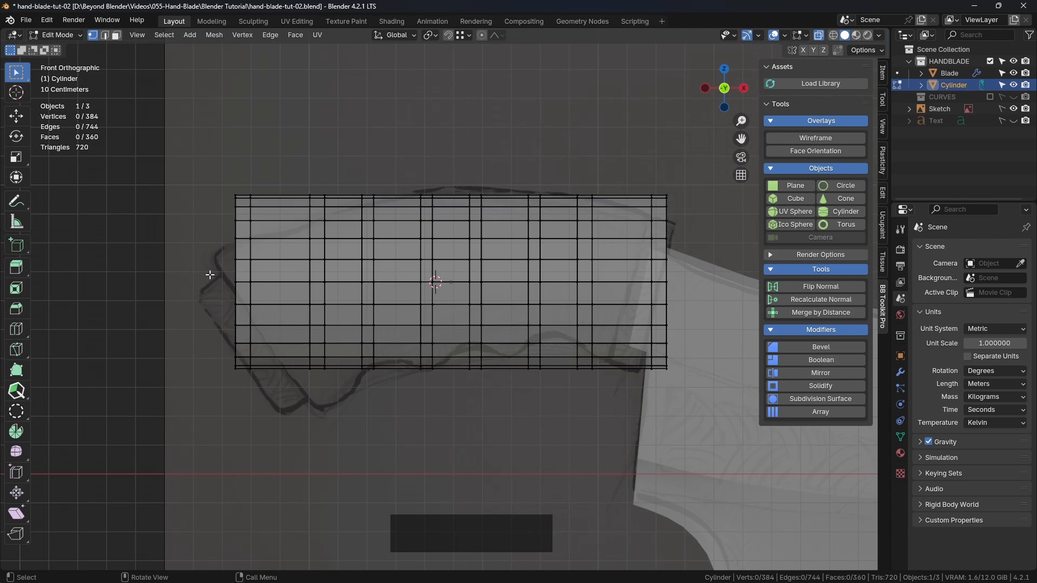
drag(209, 275, 679, 289)
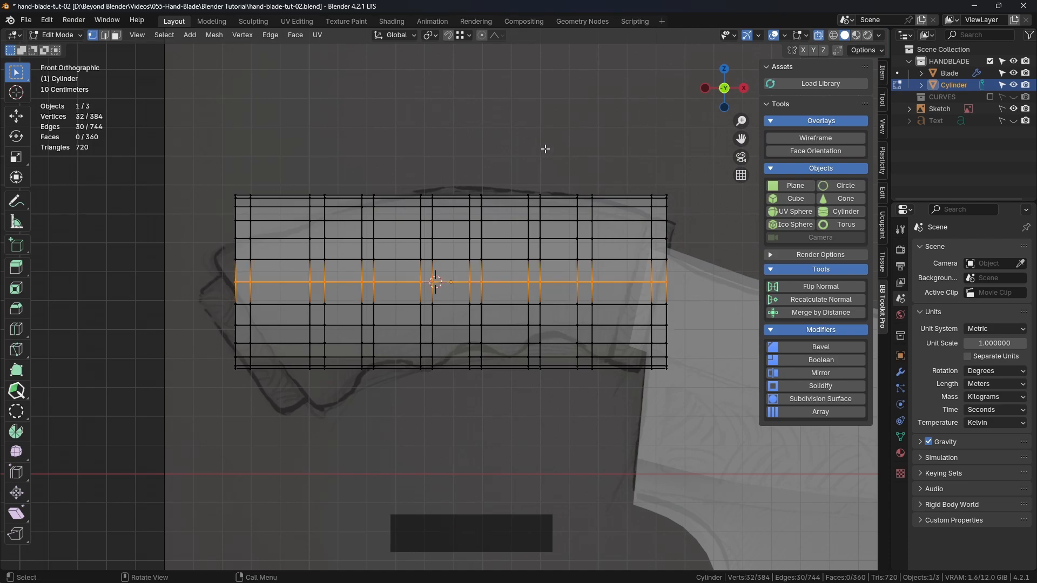
Snap the 3D cursor to the centre of the selected mid-height vertices
key(shift)
key(shift+s)
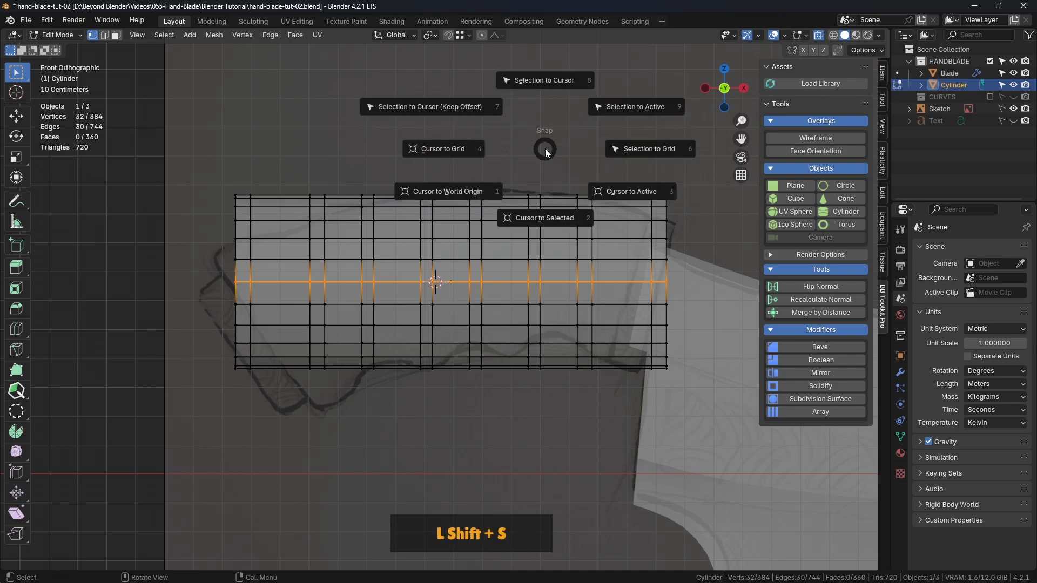
click(545, 215)
scroll(439, 289, up, 4)
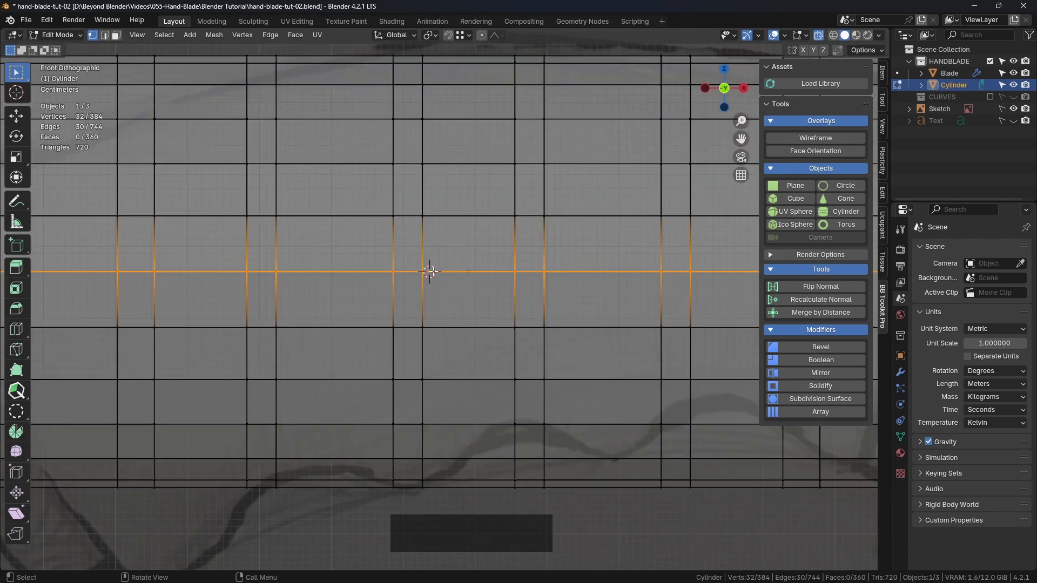
scroll(430, 272, down, 4)
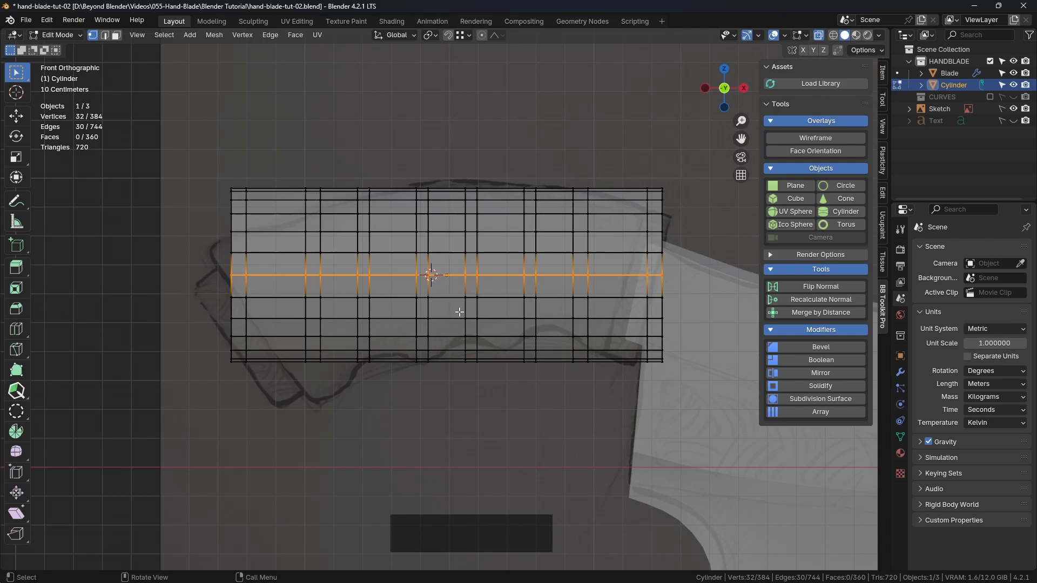
middle_drag(409, 281, 552, 290)
key(KP_1)
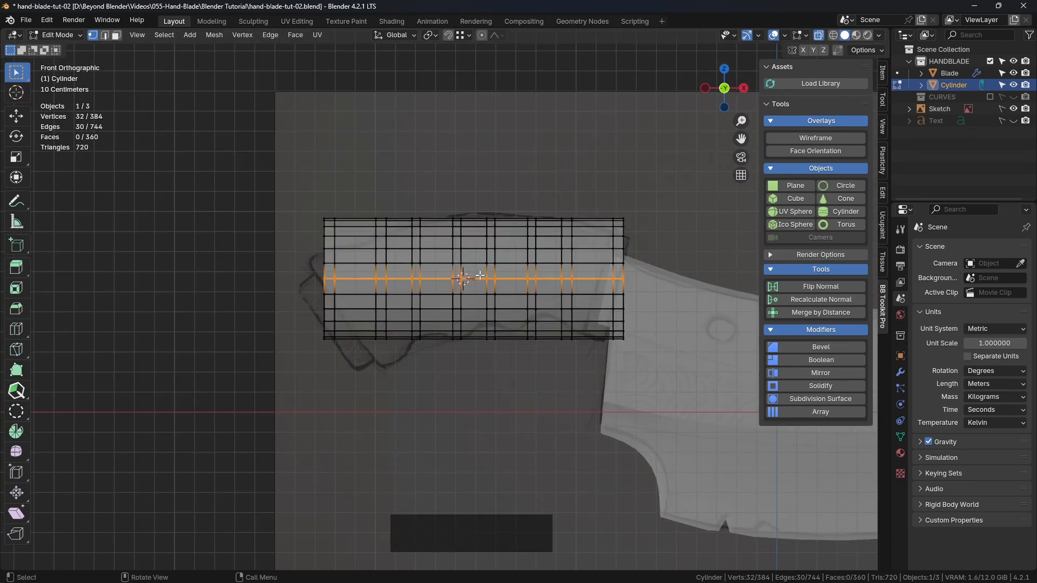
key(shift+s)
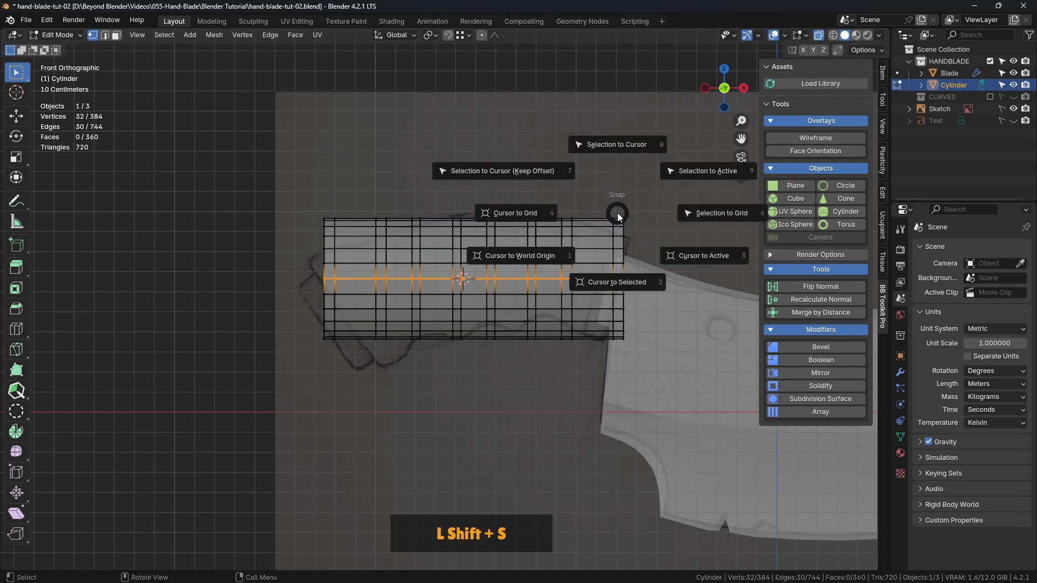
click(621, 286)
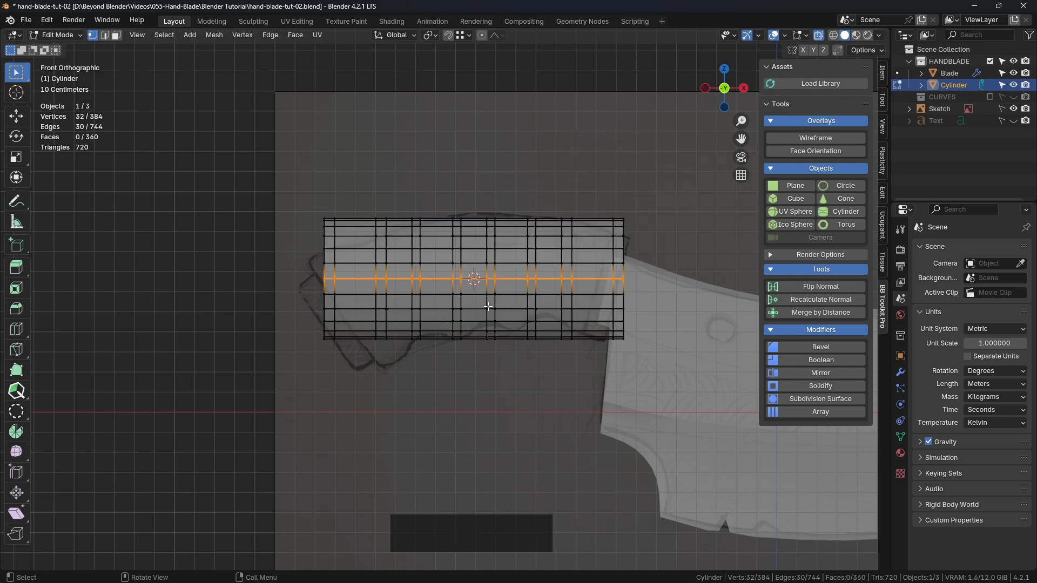
scroll(488, 306, up, 4)
scroll(533, 306, down, 3)
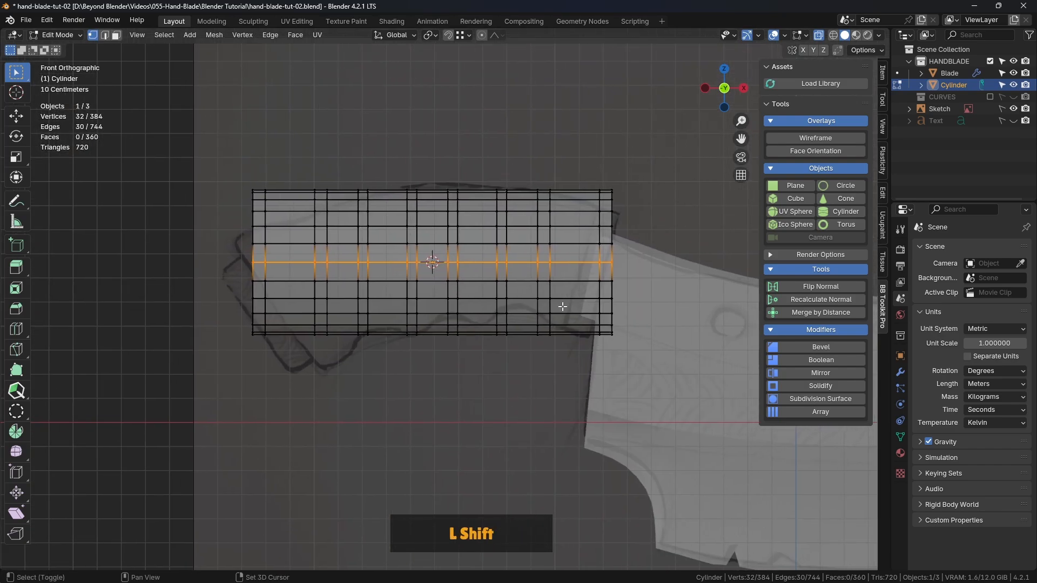
Set the pivot point to the 3D cursor and select the lower-half vertices of the three narrow sections along the cylinder, front and back
click(441, 416)
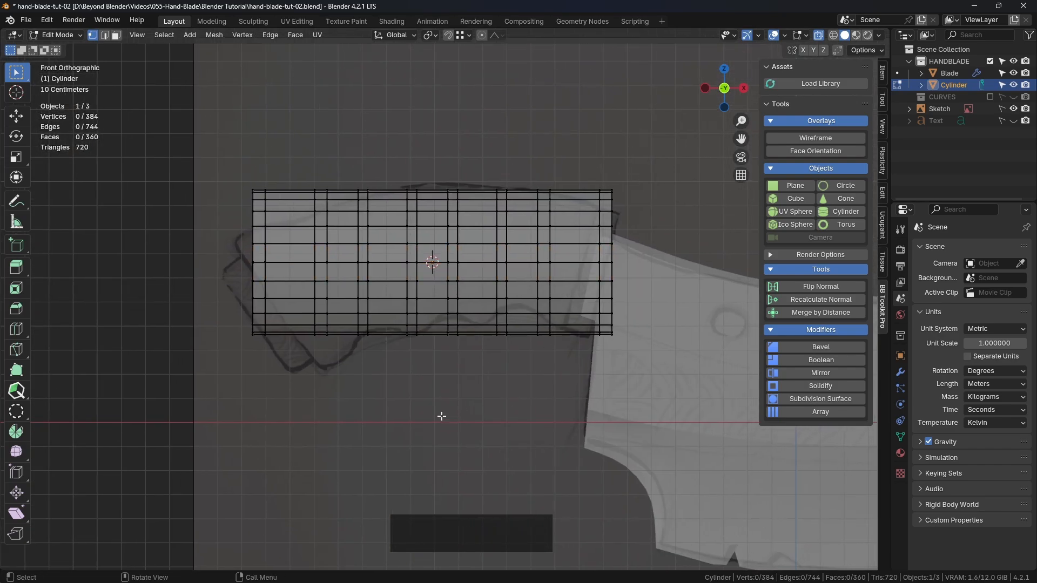
click(232, 271)
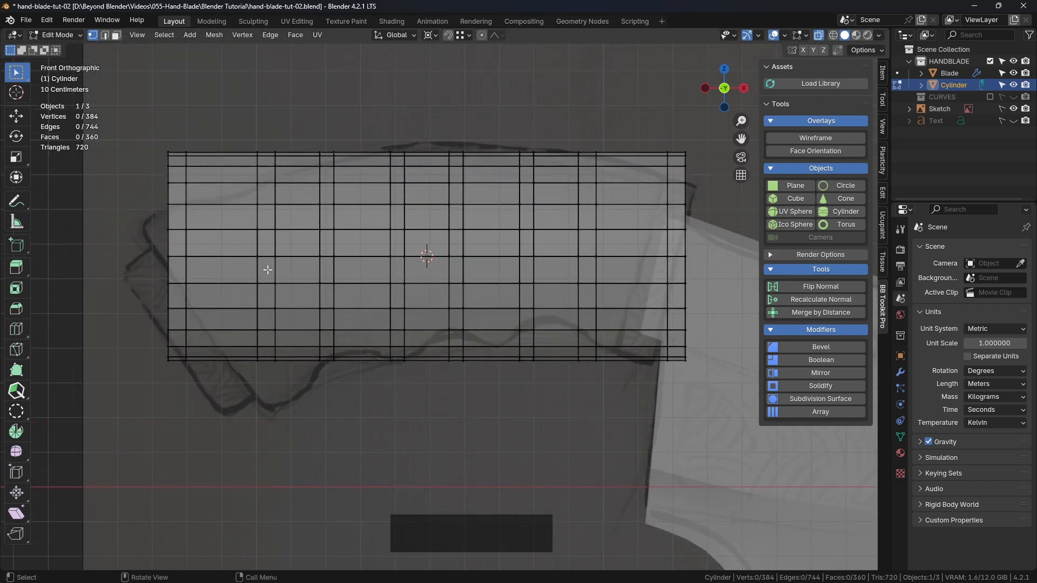
drag(267, 269, 324, 398)
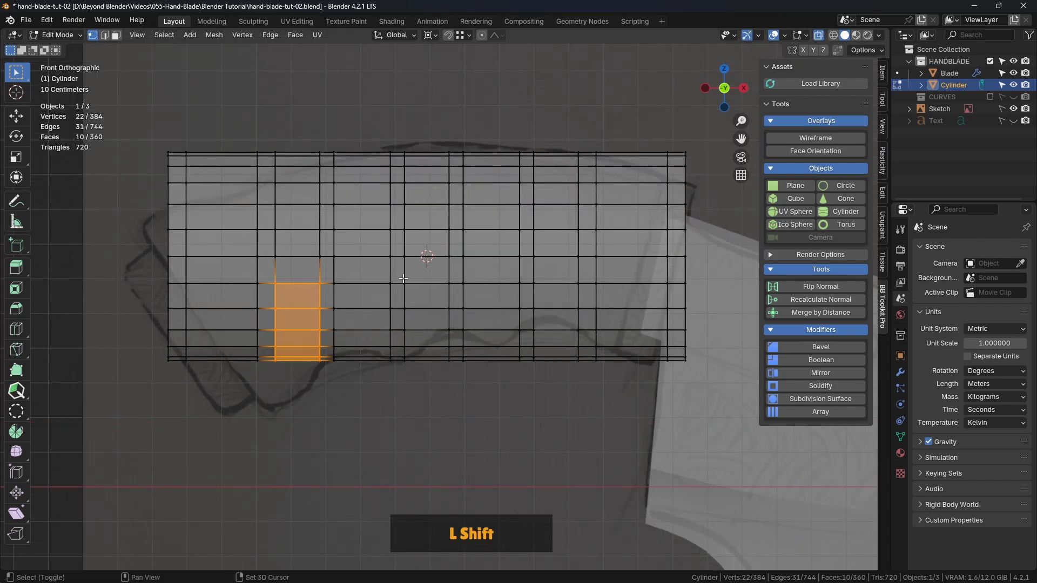
shift+drag(404, 276, 456, 392)
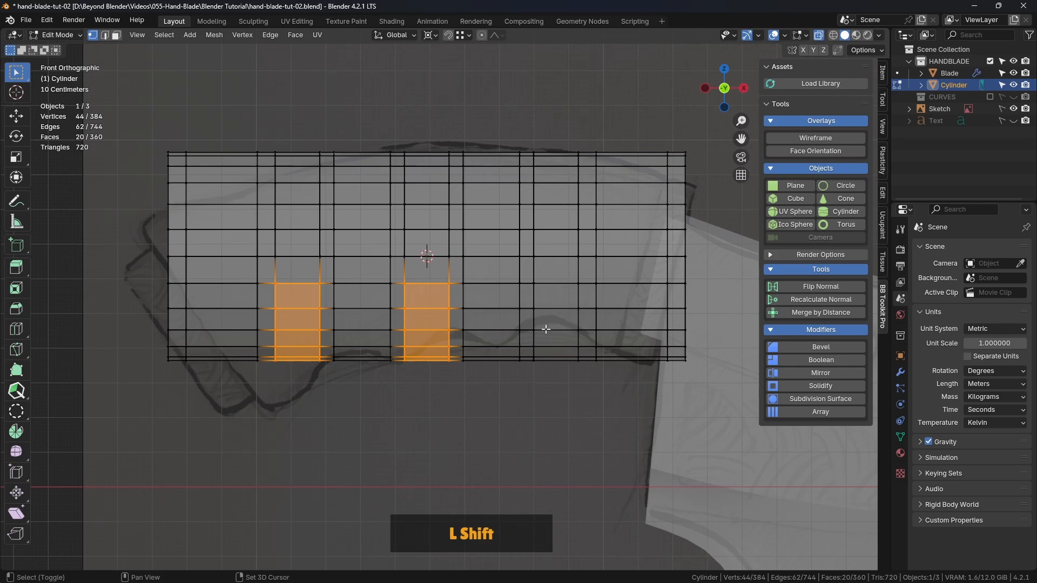
shift+drag(530, 275, 587, 387)
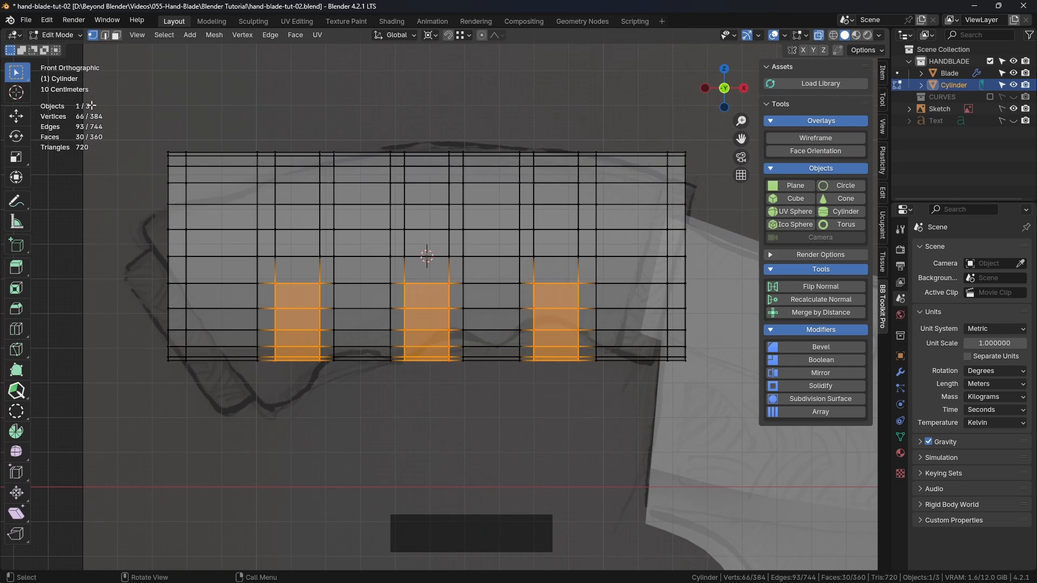
Scale the three selected lower sections along Z by a factor of 1.147 and return to the box selection tool
click(17, 157)
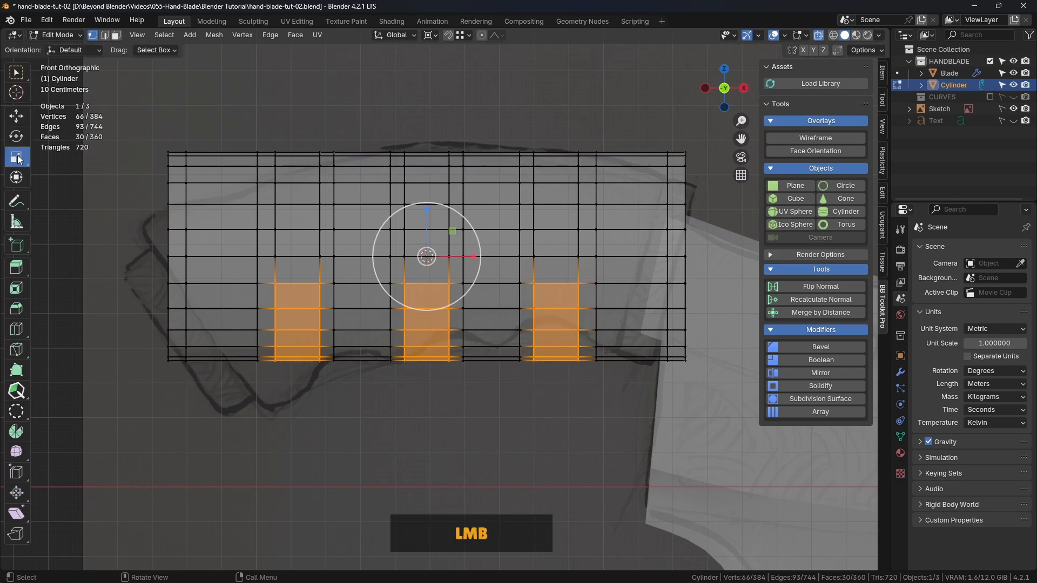
click(427, 209)
drag(427, 208, 429, 158)
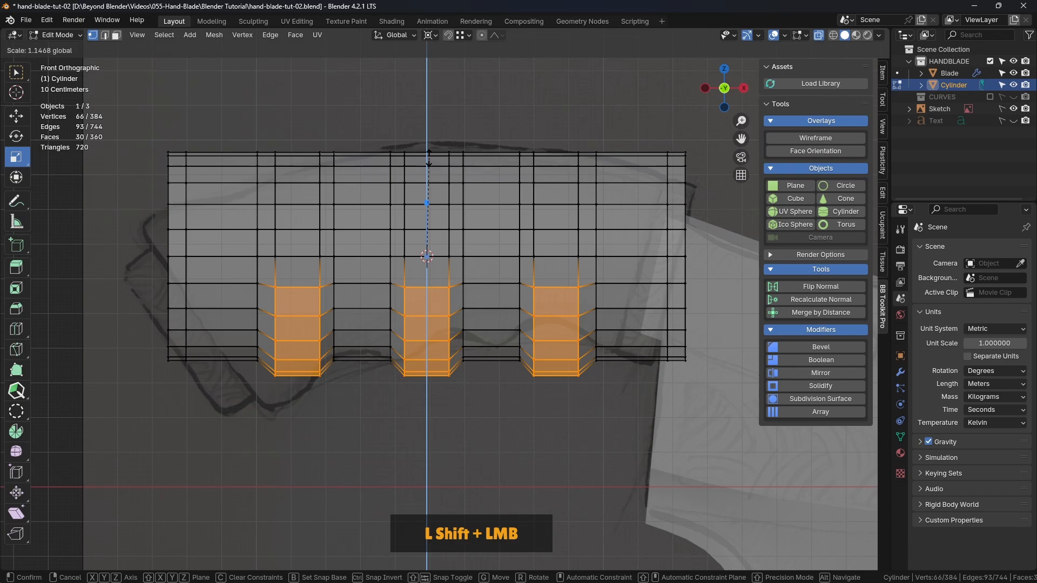
shift+drag(429, 157, 429, 158)
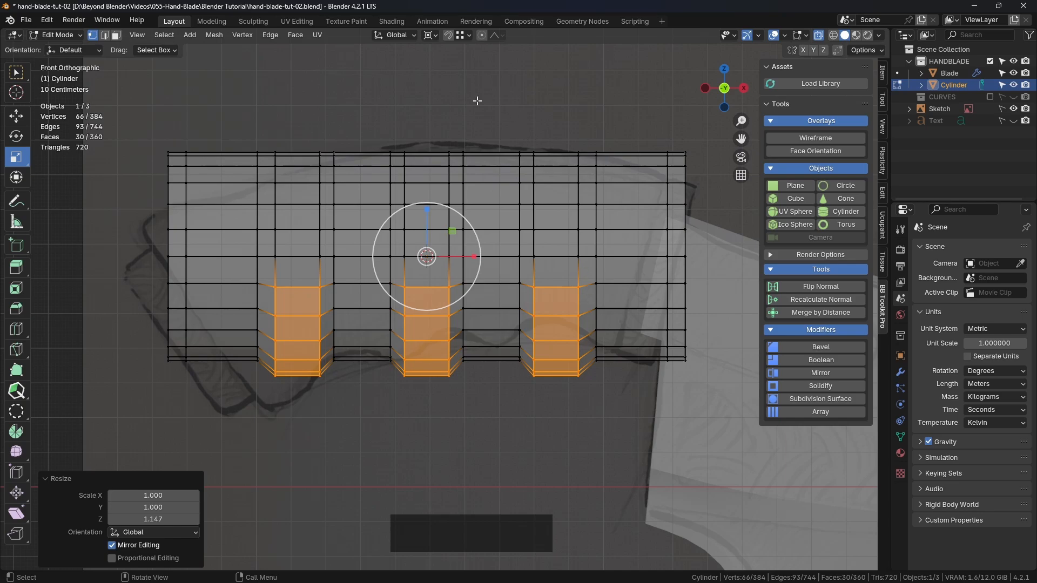
click(17, 74)
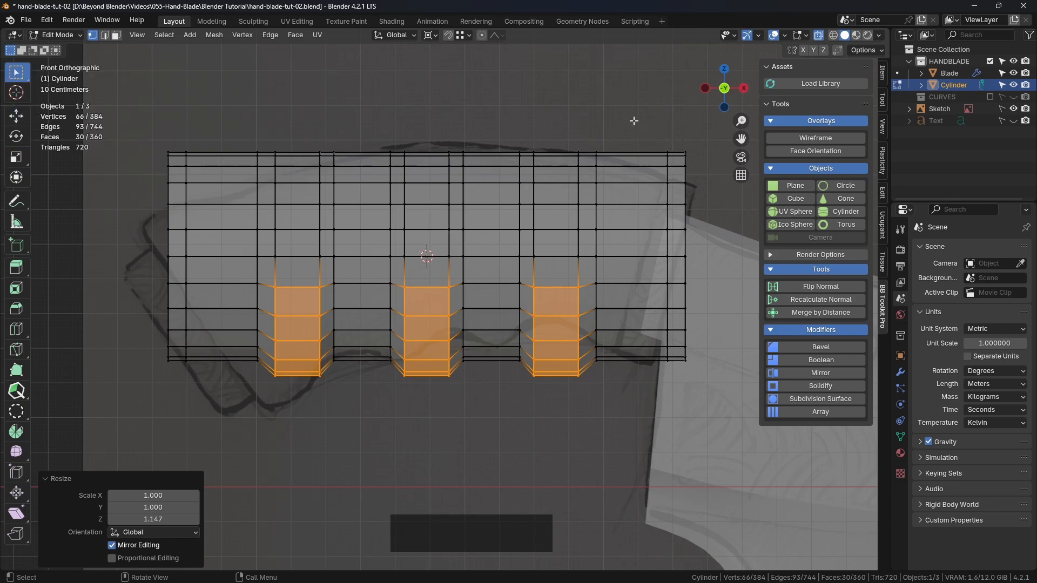
Select the two full edge loops on the outer sides of the first and last bumps and scale them along X by 0.982
alt+click(595, 204)
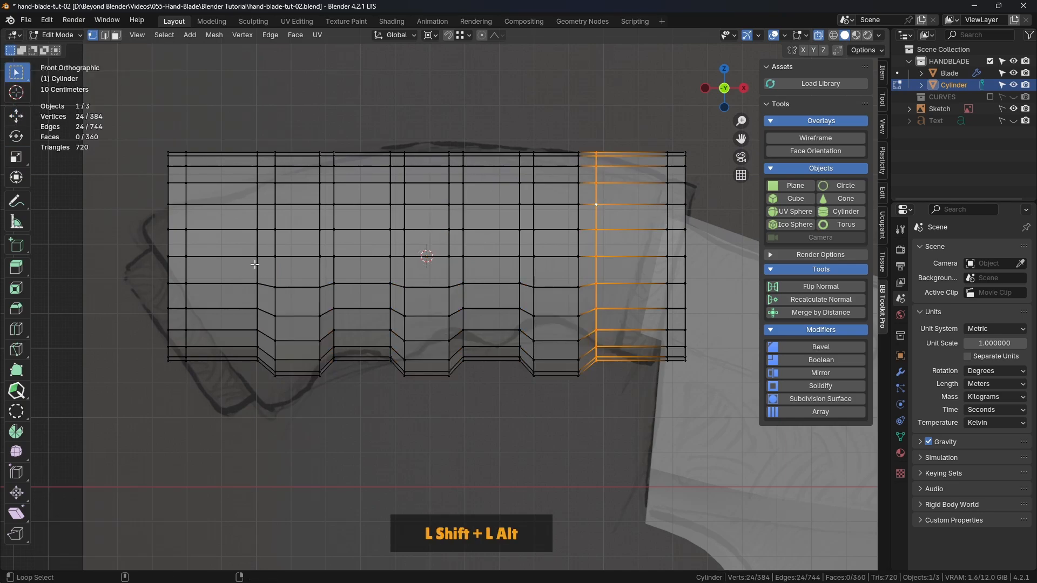
alt+shift+click(255, 264)
key(s)
key(x)
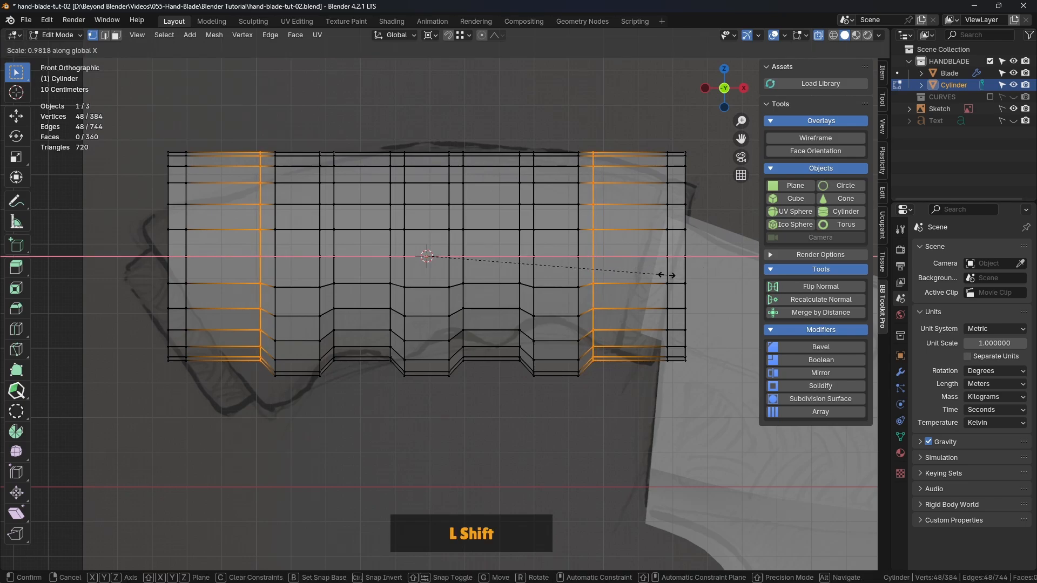
shift+click(670, 274)
Return to Object Mode, turn off X-ray, and shade the handle cylinder smooth
key(Tab)
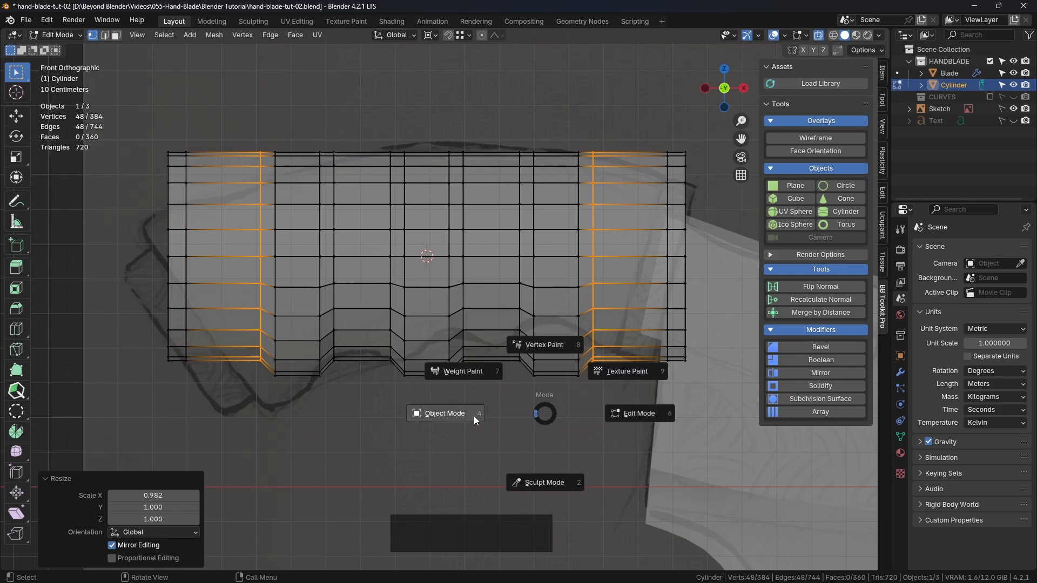
click(475, 415)
click(819, 34)
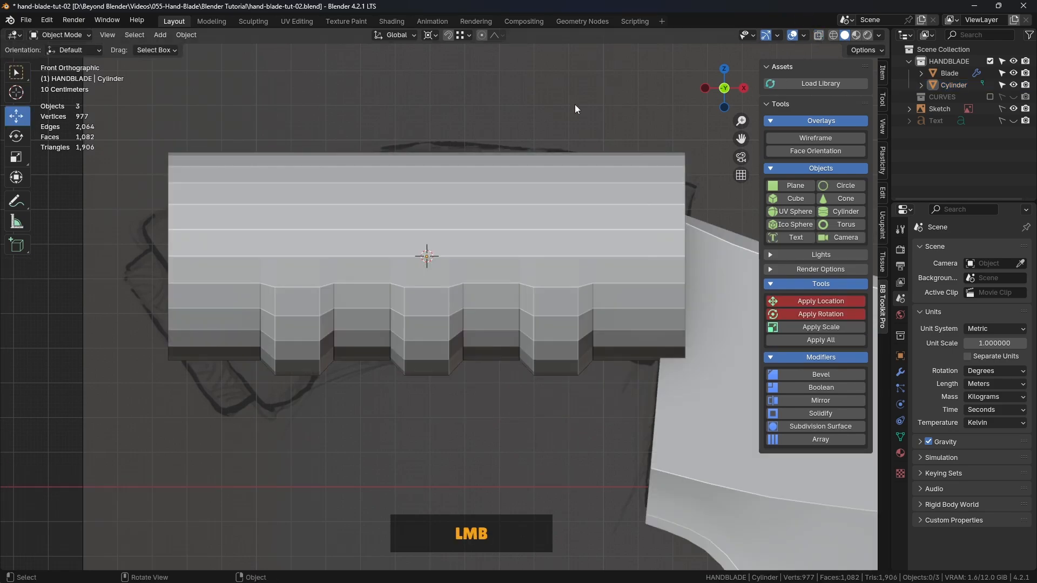
scroll(555, 105, down, 2)
middle_drag(555, 104, 521, 245)
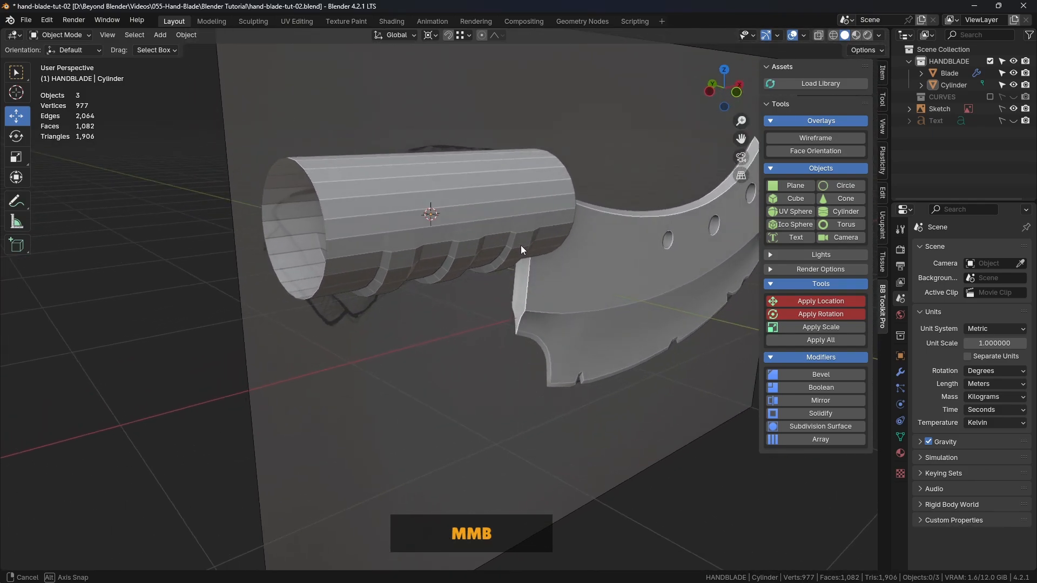
click(519, 202)
right_click(502, 203)
click(501, 201)
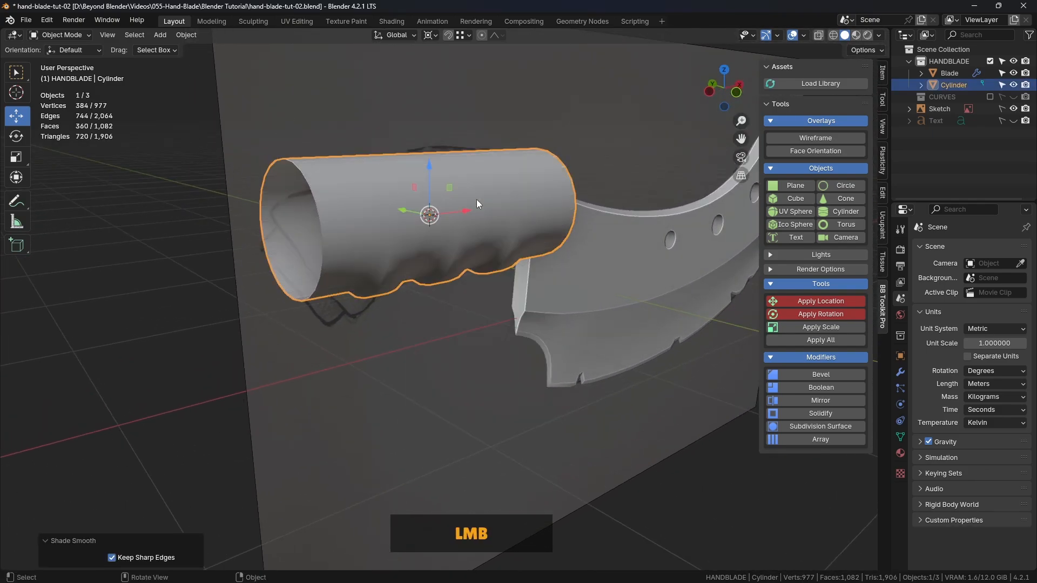
Restore the front view with X-ray on and reopen the handle cylinder in Edit Mode with nothing selected
click(201, 285)
middle_drag(201, 284, 477, 259)
click(517, 215)
key(KP_1)
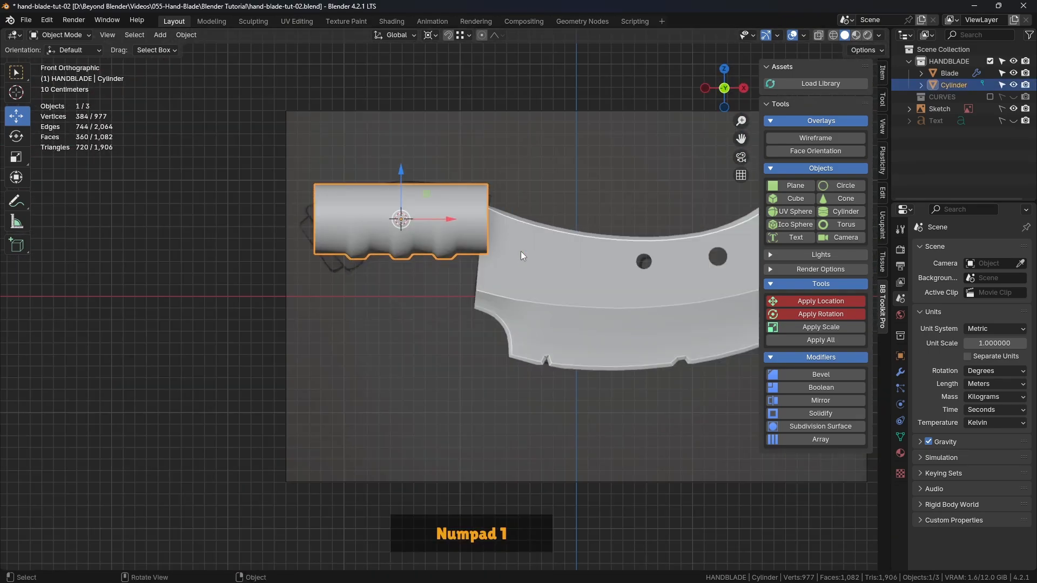
click(318, 258)
click(819, 35)
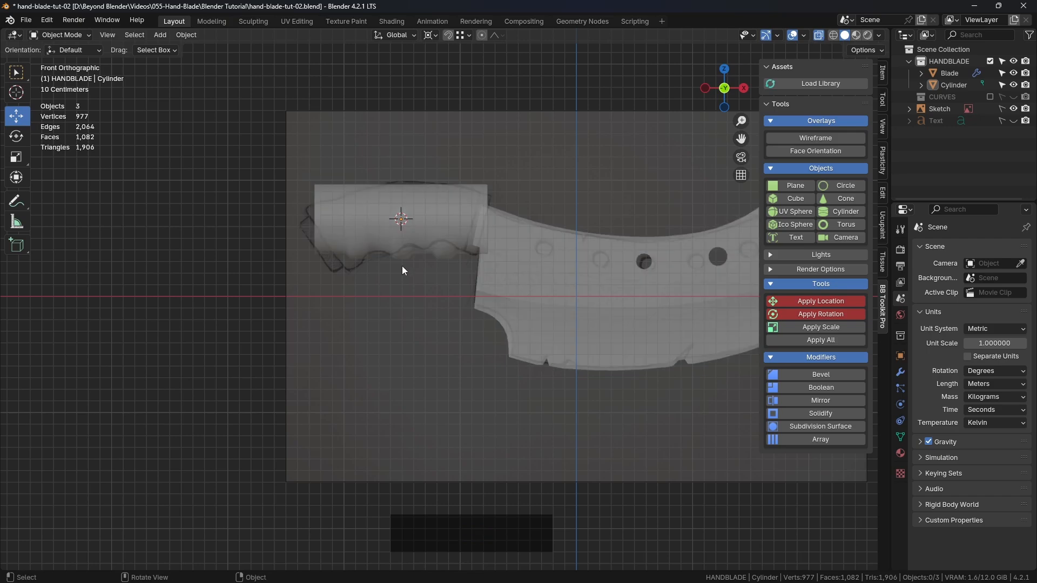
scroll(401, 263, up, 5)
shift+middle_drag(477, 209, 479, 286)
click(488, 260)
key(Tab)
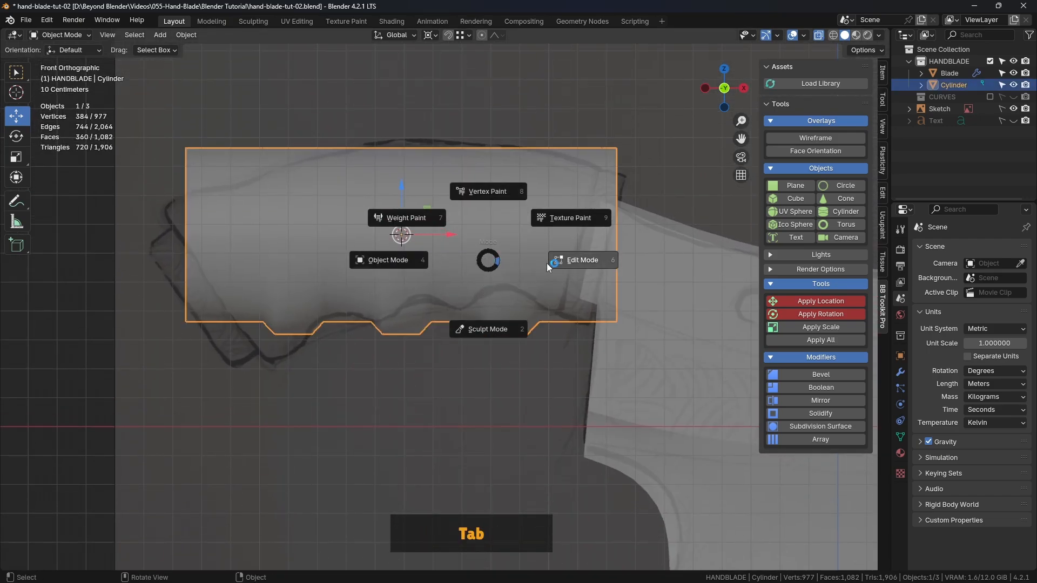
click(547, 263)
click(481, 419)
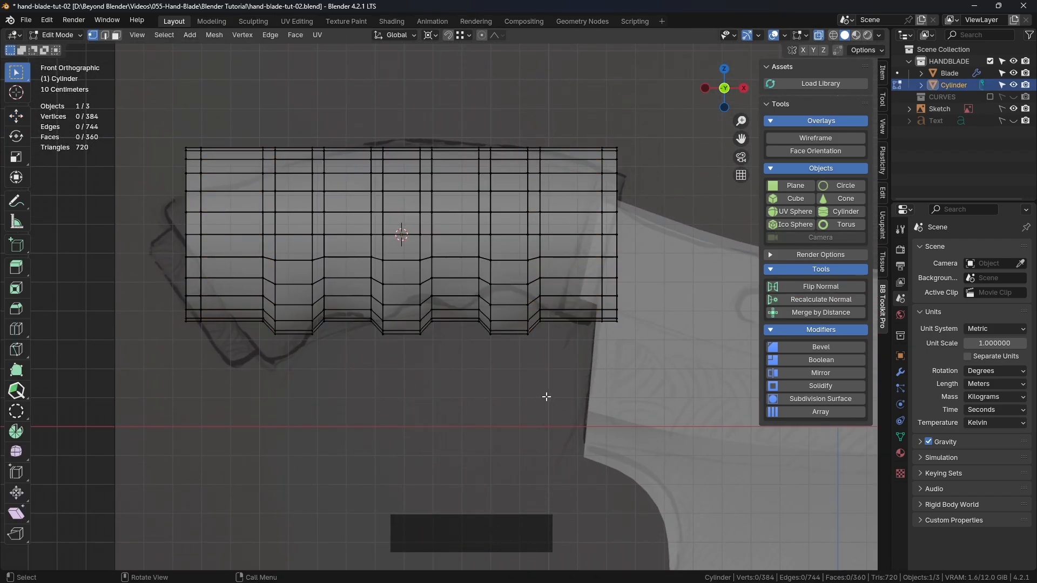
Compare both ends of the handle mesh with the sketch, temporarily hiding the cylinder to examine the drawn outline
scroll(308, 285, down, 1)
shift+middle_drag(339, 278, 384, 275)
shift+middle_drag(605, 200, 466, 221)
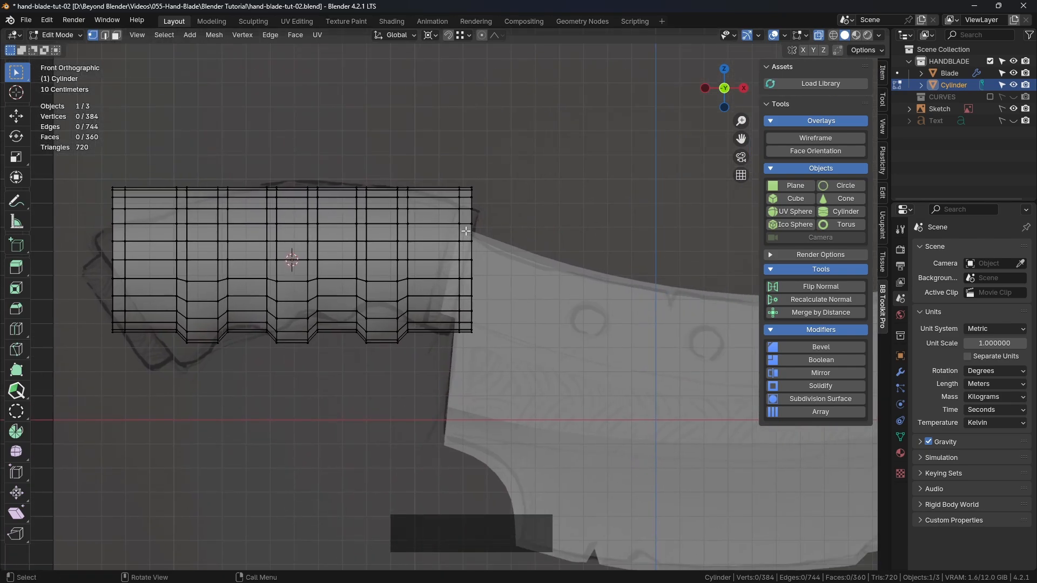
scroll(457, 245, up, 4)
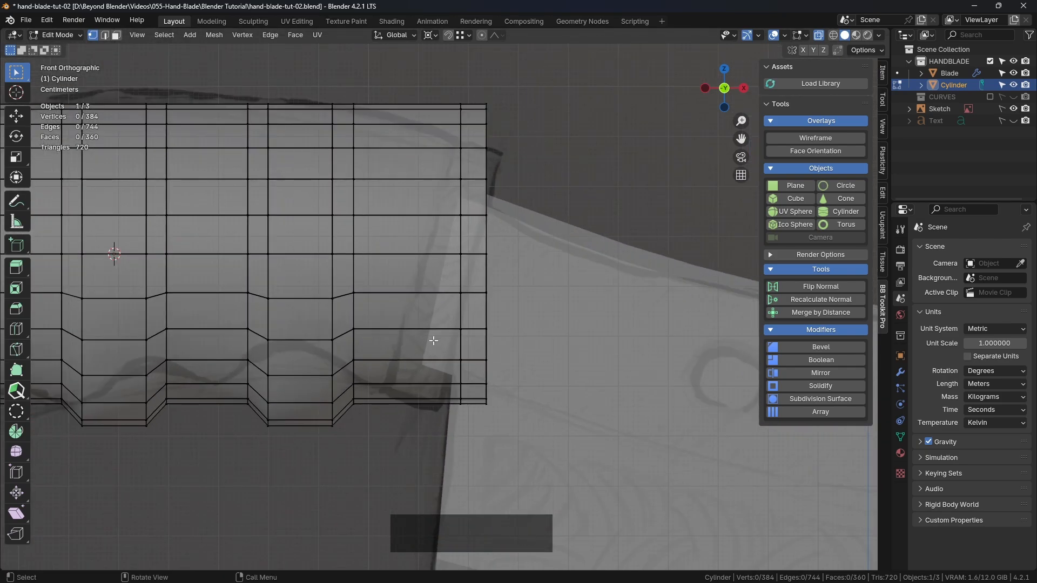
scroll(433, 341, down, 2)
scroll(438, 325, up, 4)
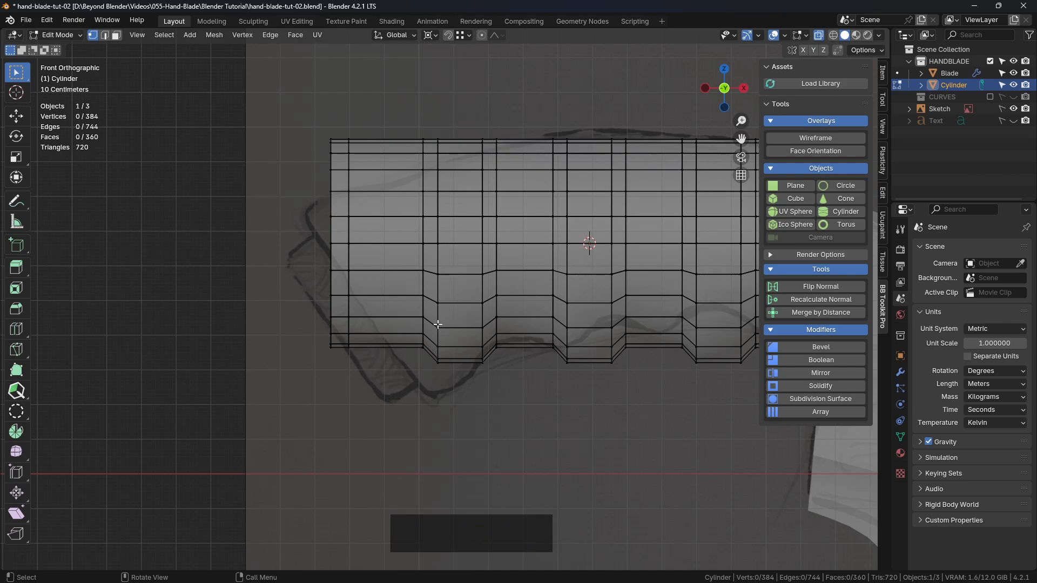
scroll(438, 325, down, 2)
shift+middle_drag(438, 324, 445, 311)
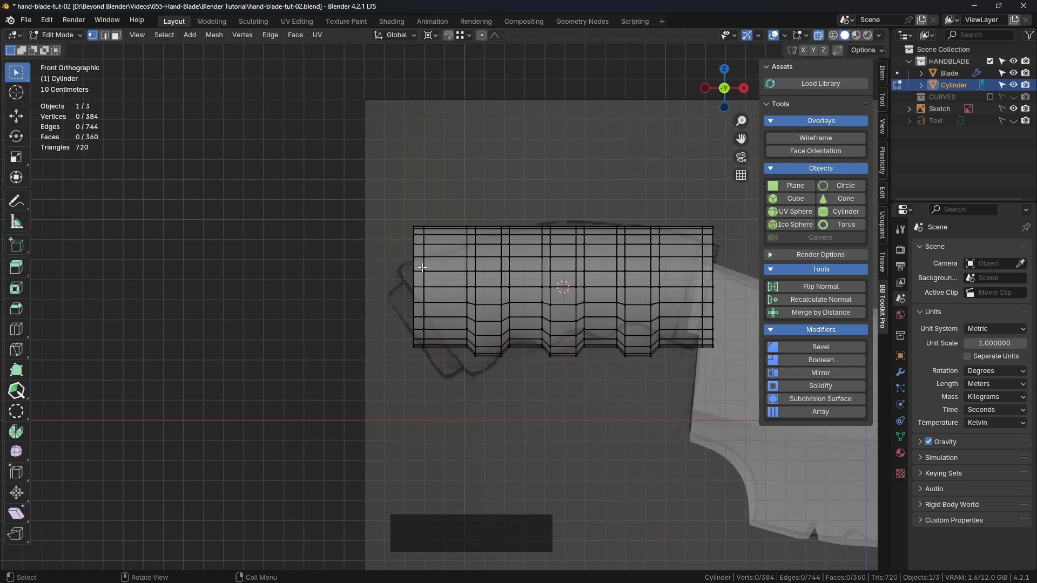
click(1013, 85)
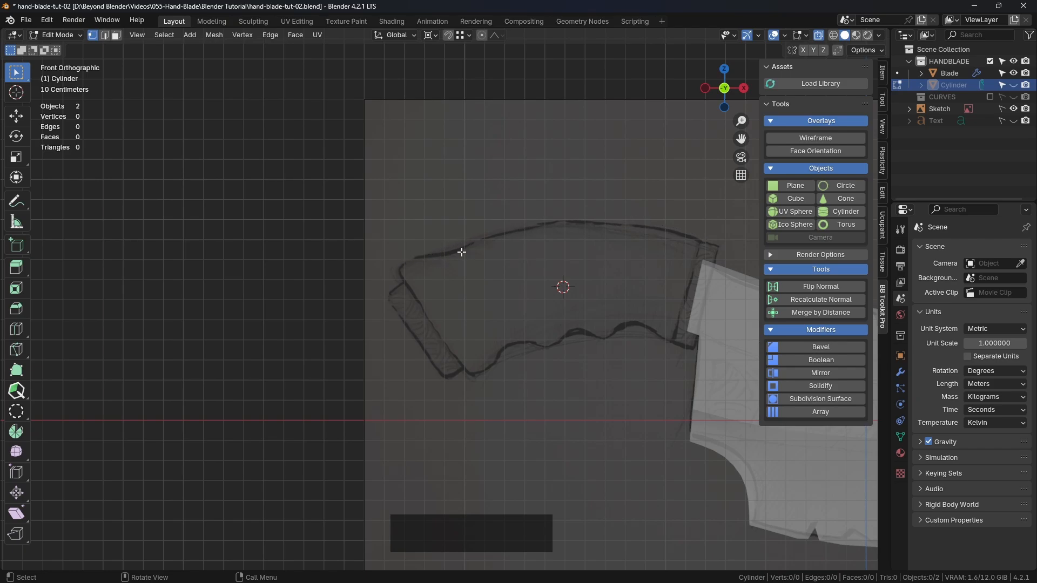
click(1013, 85)
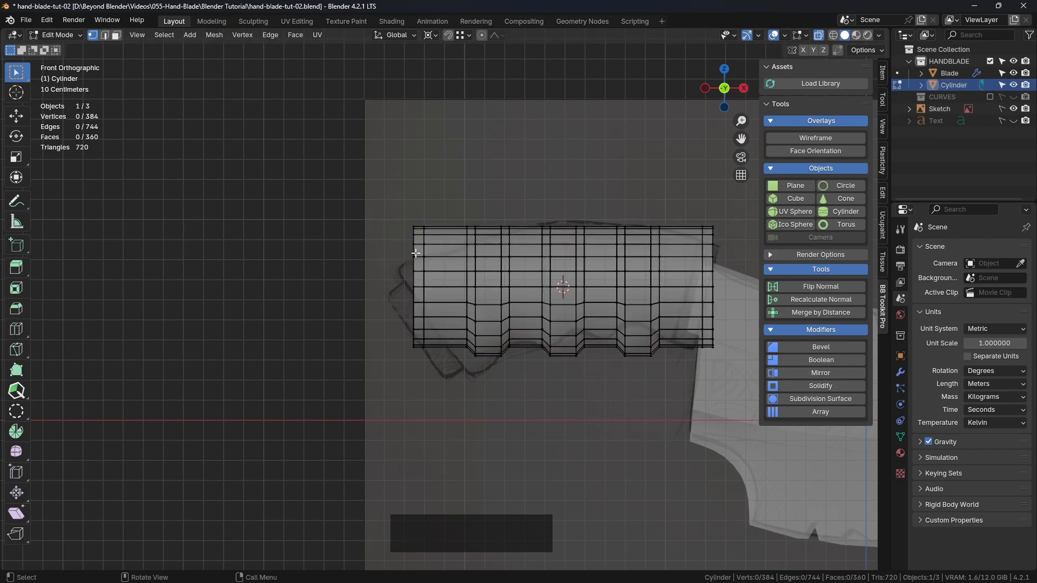
Select the edge loop nearest the handle's outer rim and slide it inward by a factor of 0.267
scroll(416, 252, up, 1)
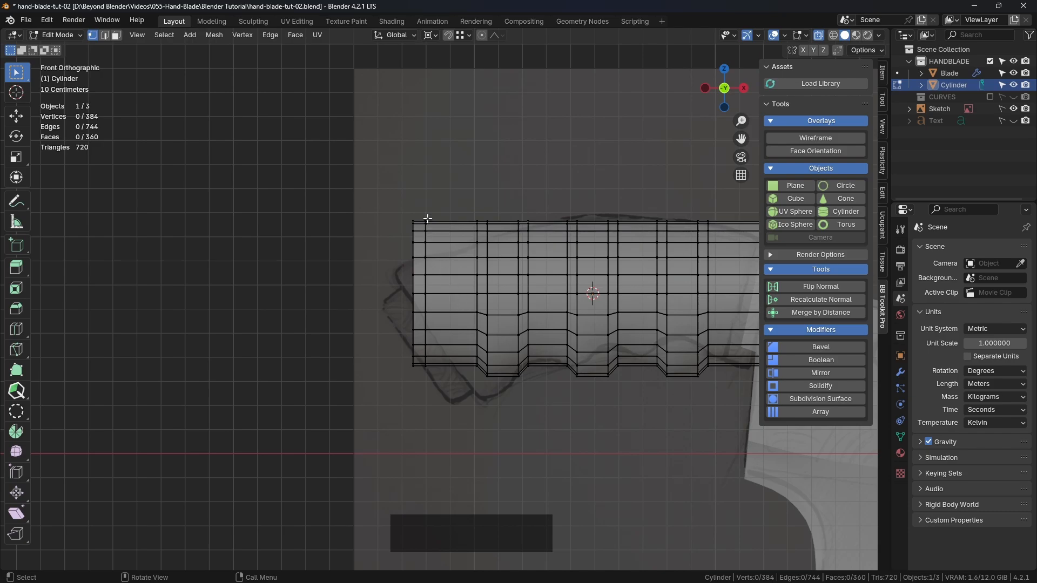
drag(366, 194, 432, 387)
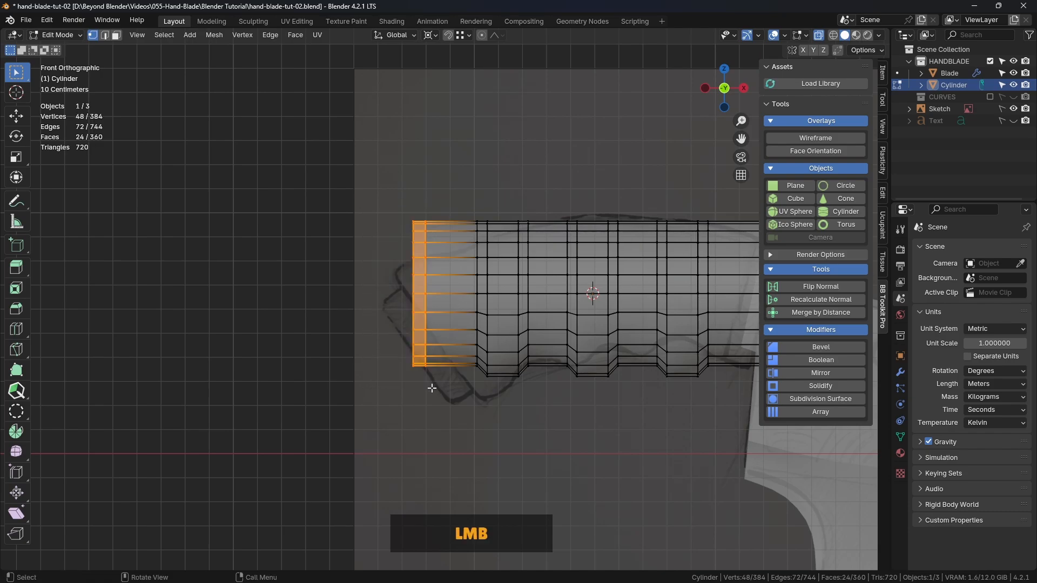
alt+click(432, 298)
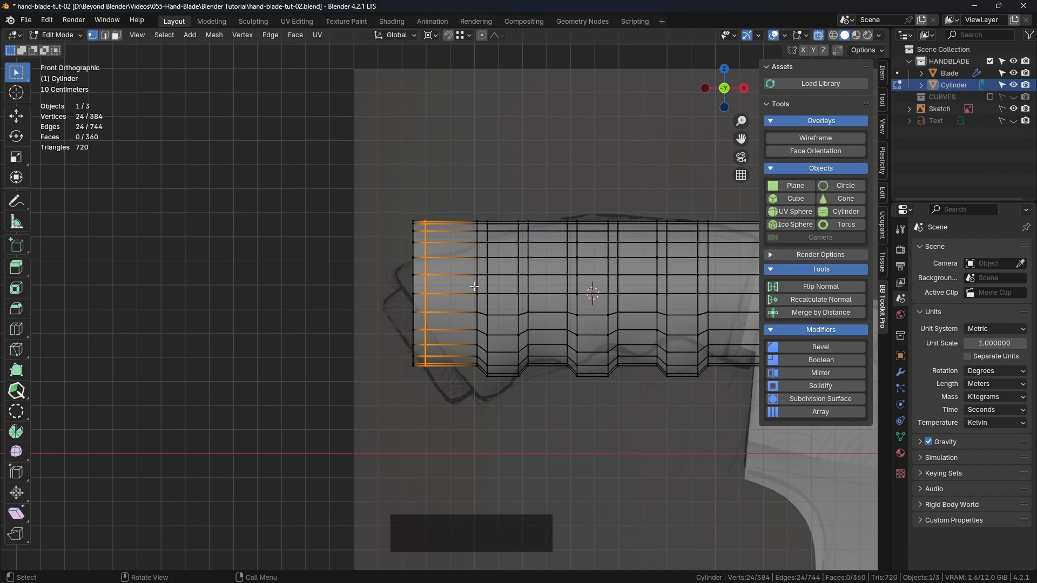
key(g)
key(g)
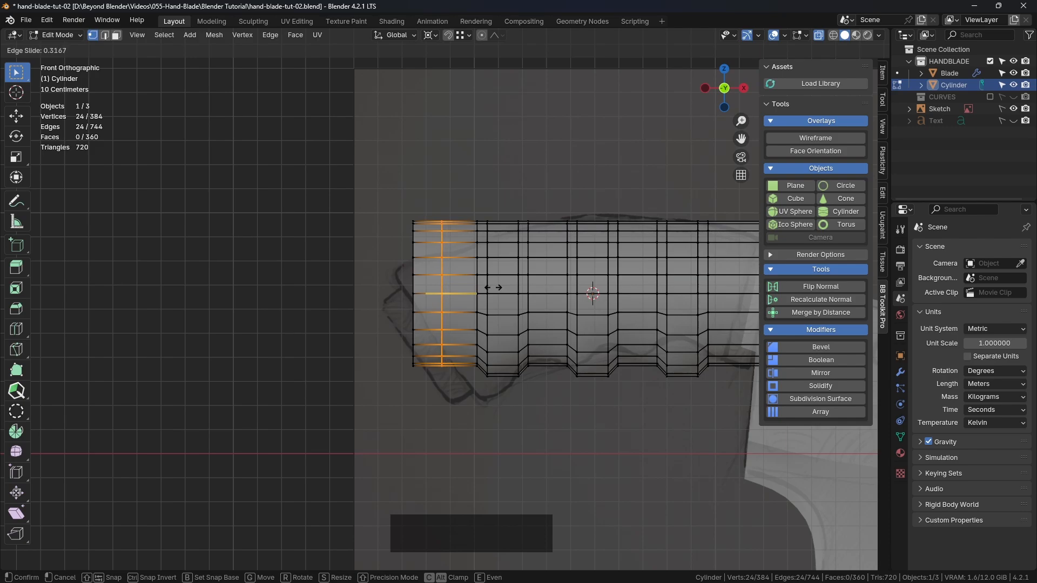
click(489, 288)
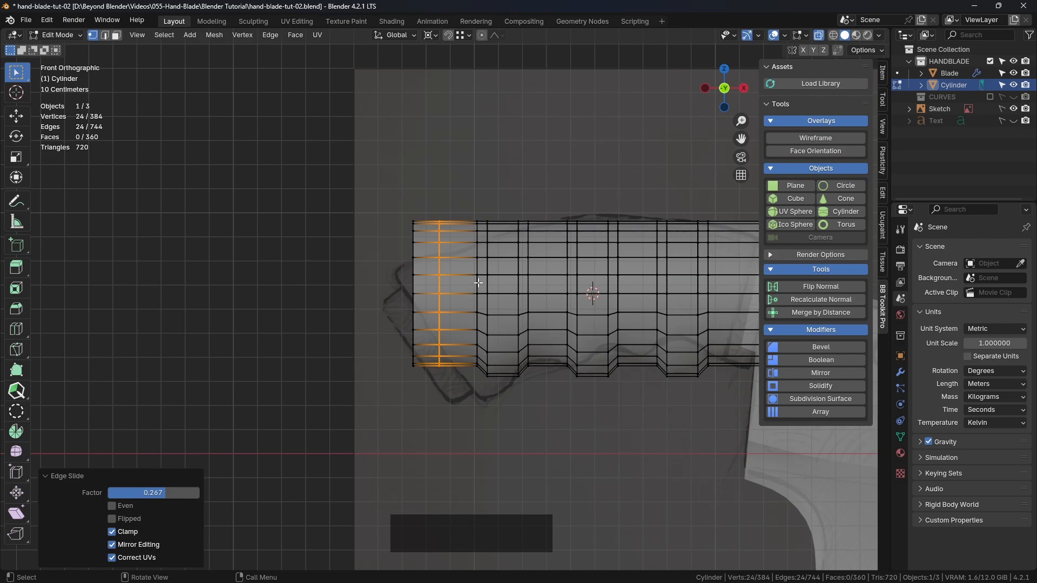
Select the edge loop nearest the rim at the blade end and slide it inward by a factor of 0.373
ctrl+scroll(479, 283, up, 2)
alt+click(717, 243)
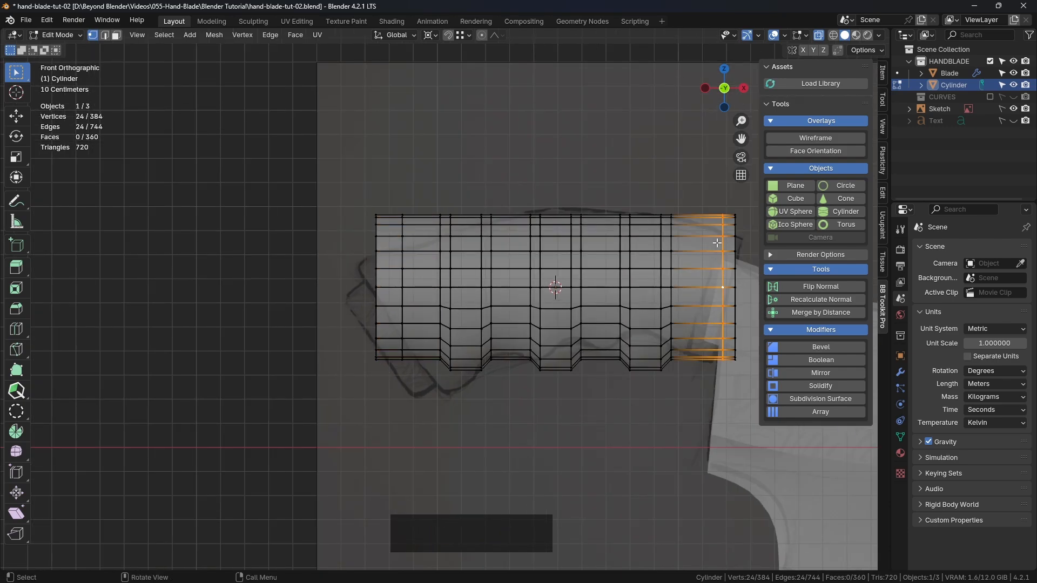
key(g)
key(g)
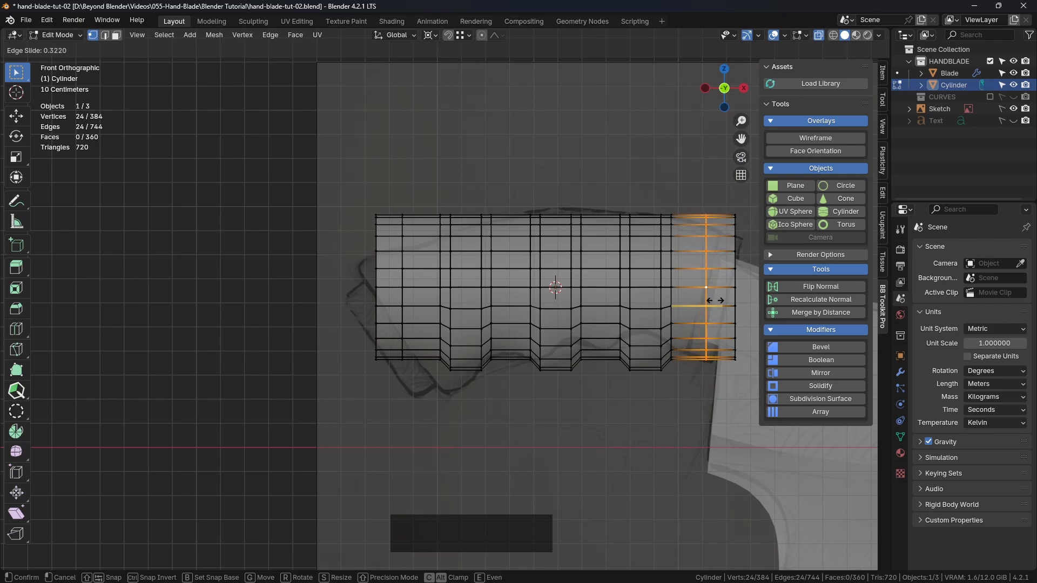
click(712, 300)
Add one centred edge loop to the handle between its outer end band and the first finger bump
shift+middle_drag(524, 433, 545, 420)
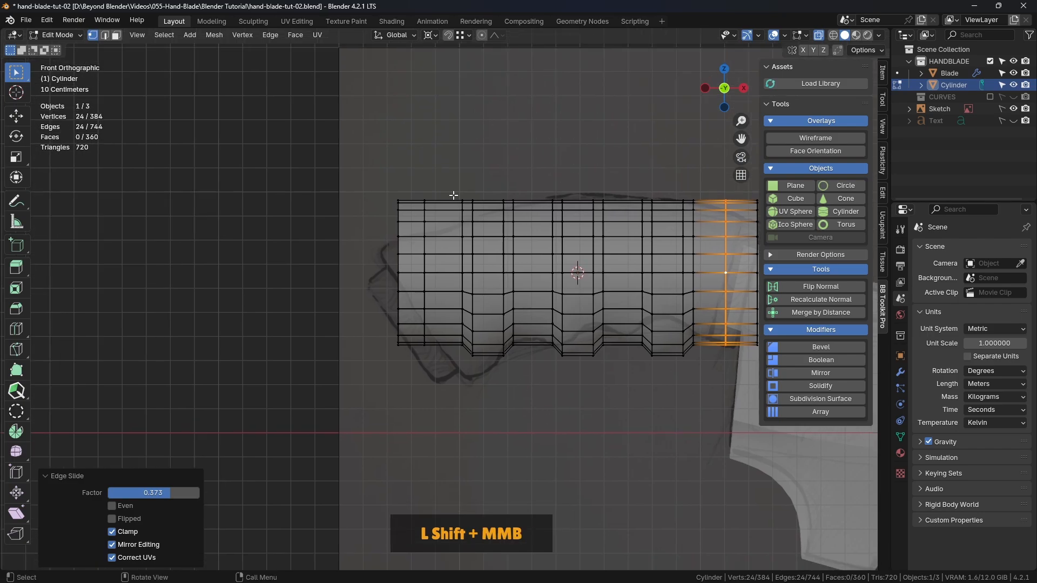
drag(363, 144, 454, 403)
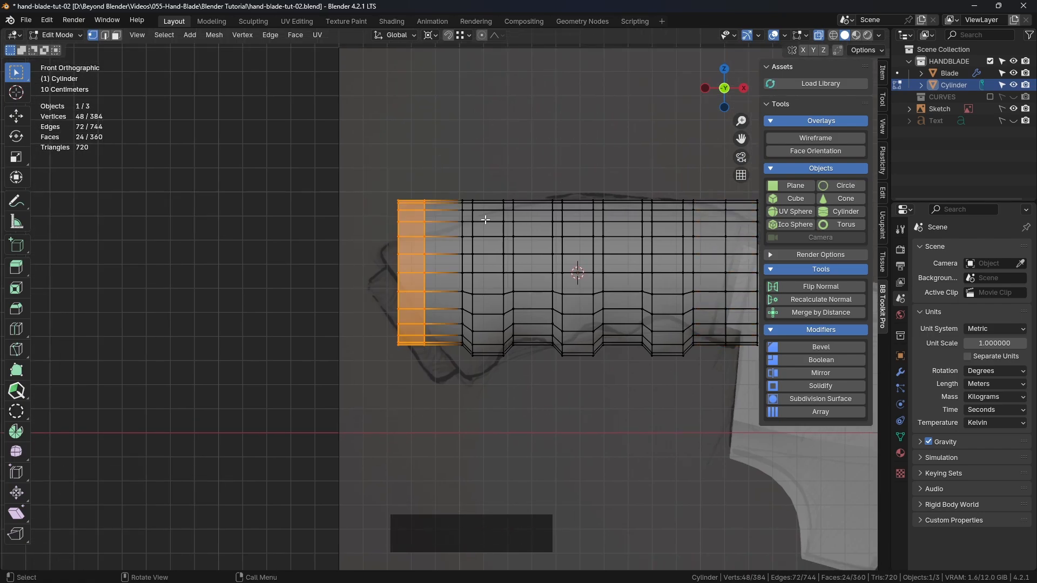
key(s)
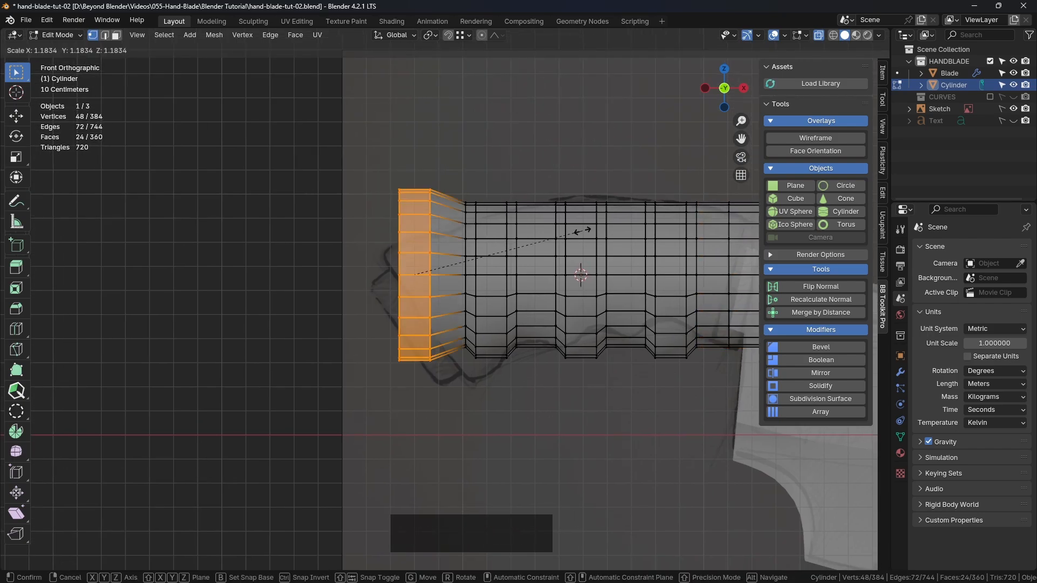
right_click(584, 232)
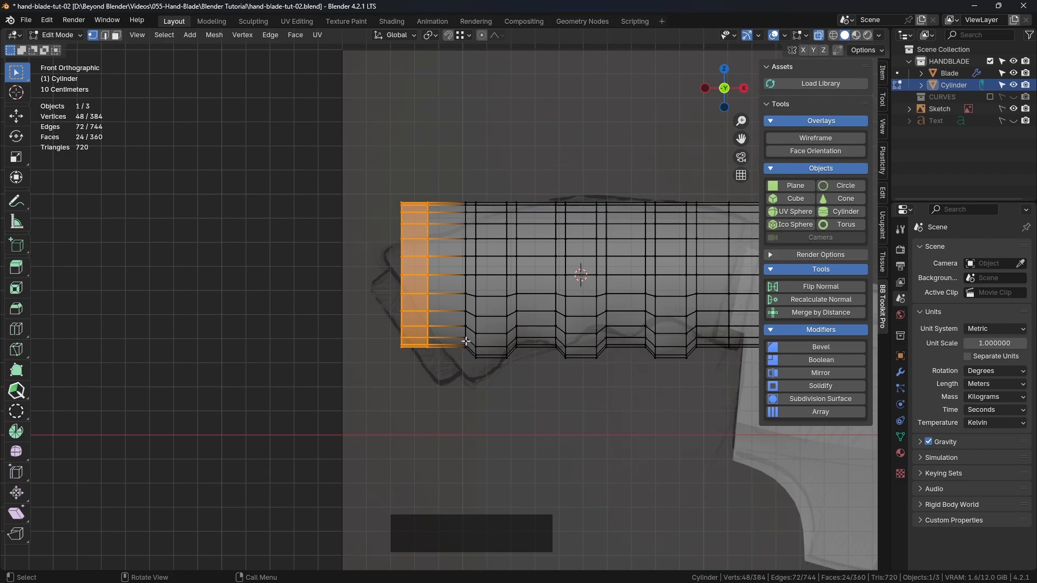
key(ctrl+r)
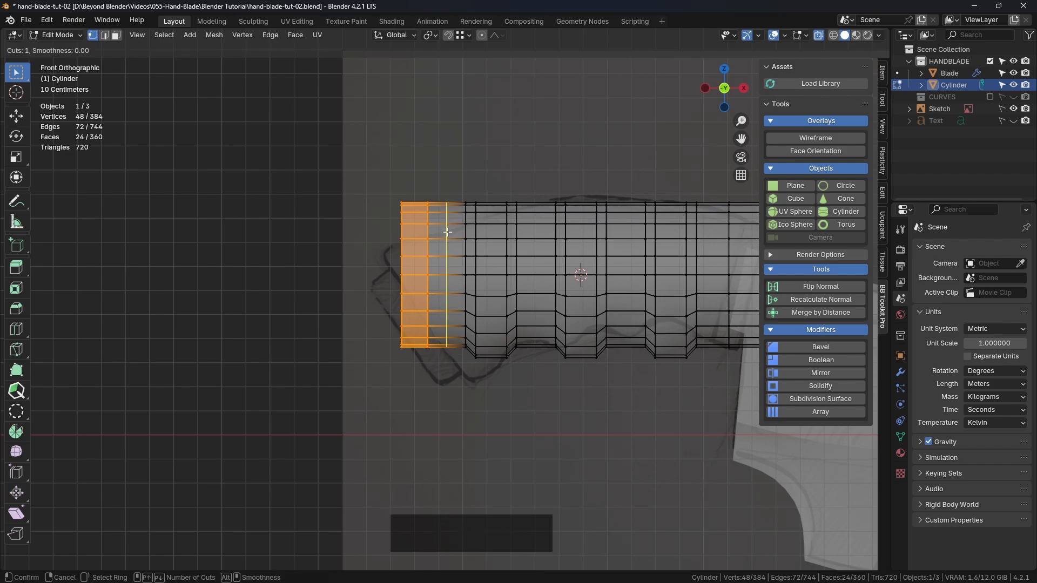
click(447, 232)
right_click(448, 231)
Select the two outermost edge loops at the handle's free end, scale them up by about 1.14 and return to Object Mode
drag(367, 168, 434, 411)
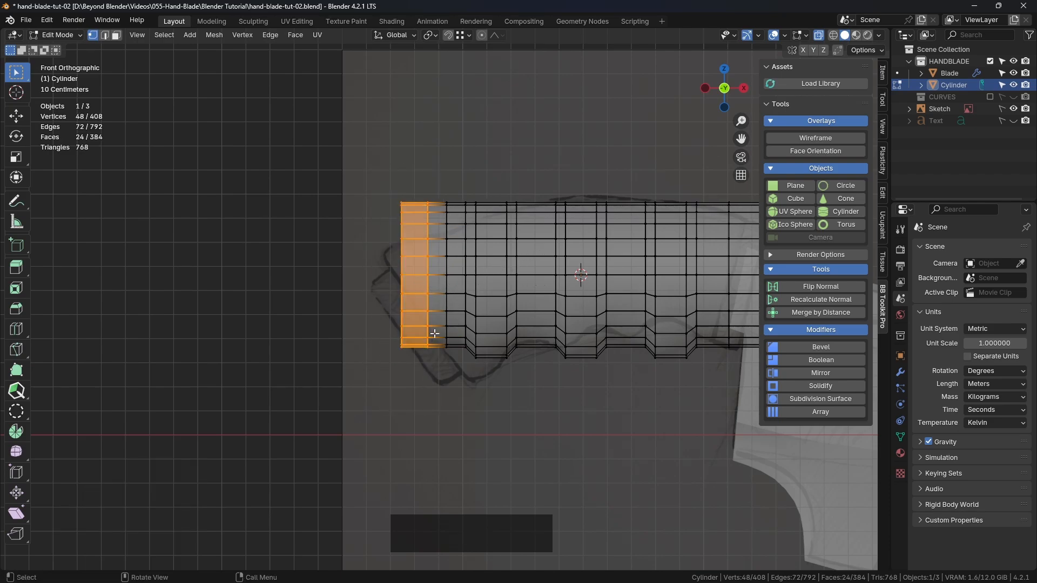
key(shift+s)
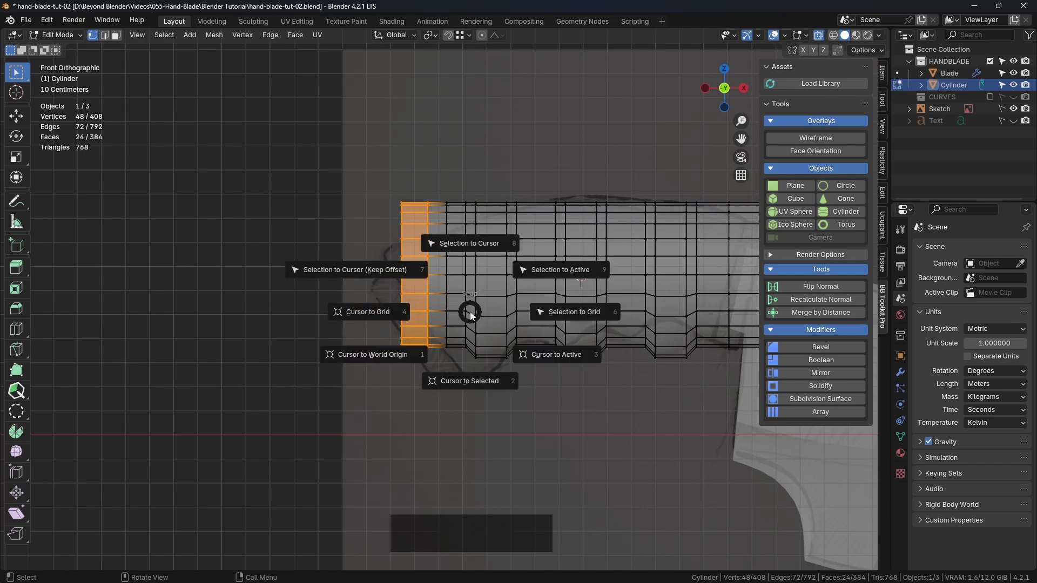
click(470, 314)
key(s)
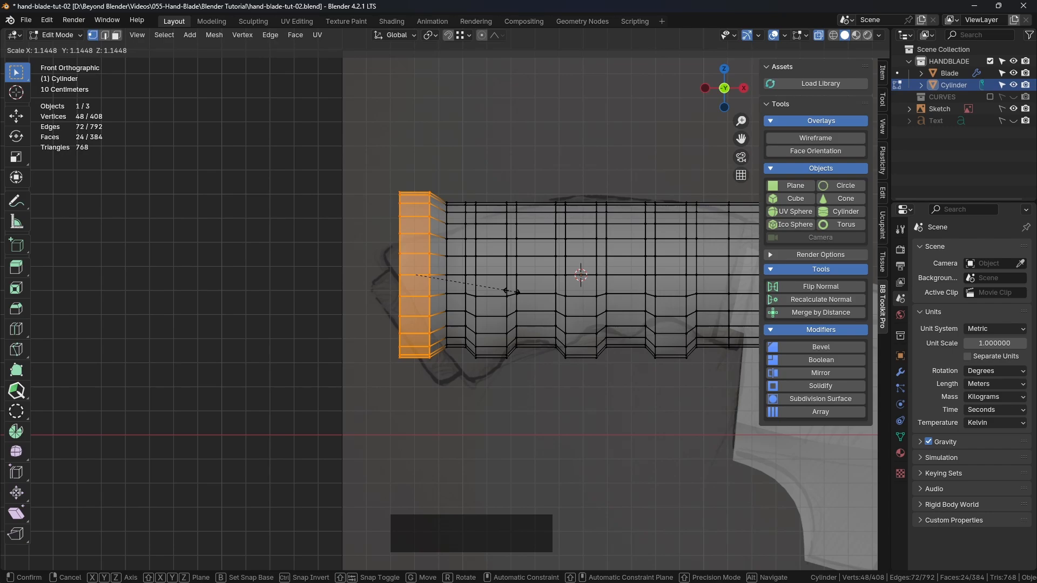
click(515, 292)
key(ctrl+Tab)
click(432, 292)
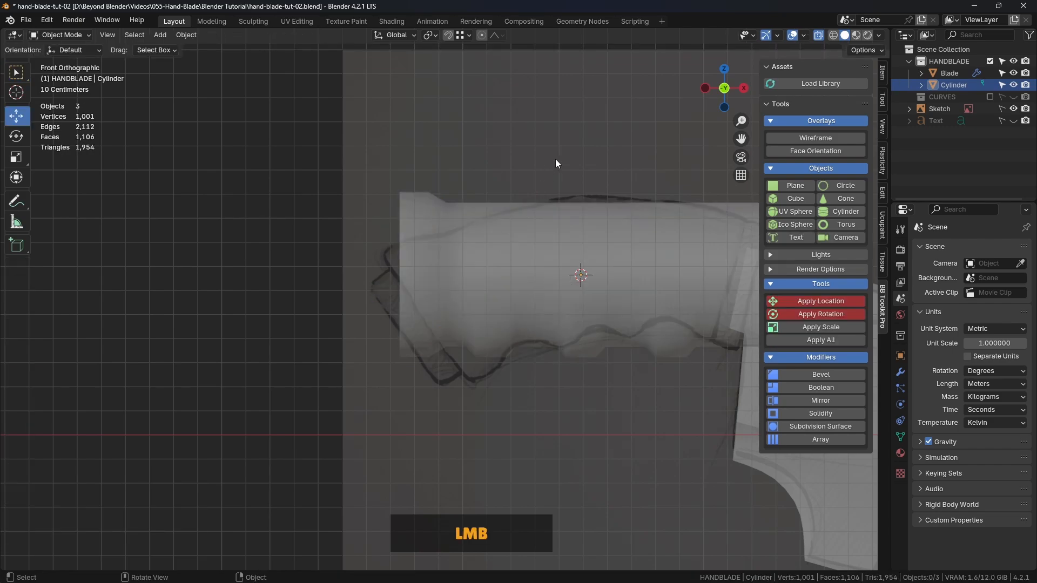
Turn on the wireframe overlay for the scene and rename the handle cylinder as Handle
scroll(556, 161, down, 2)
click(511, 225)
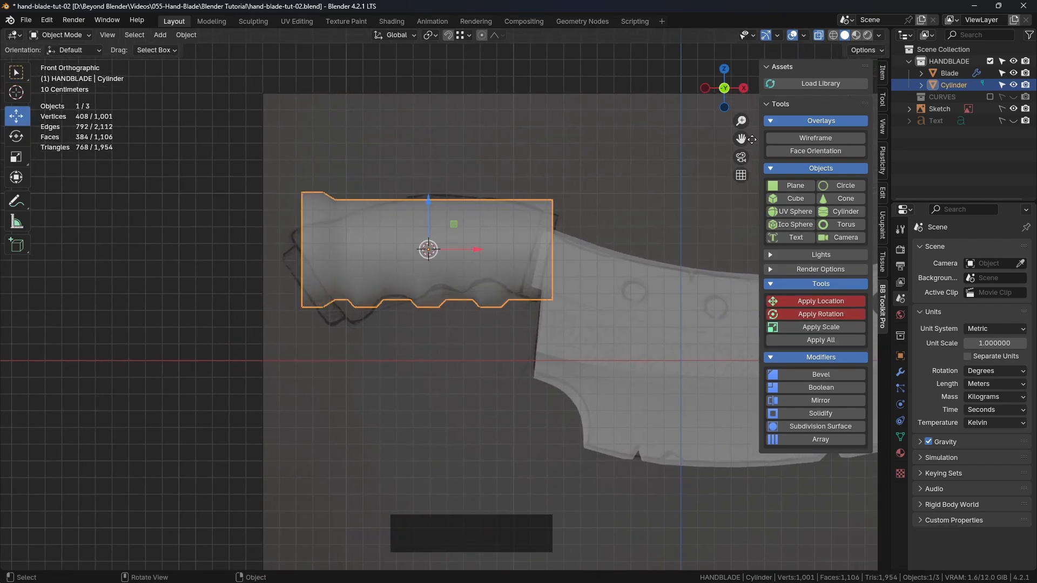
click(821, 138)
click(599, 124)
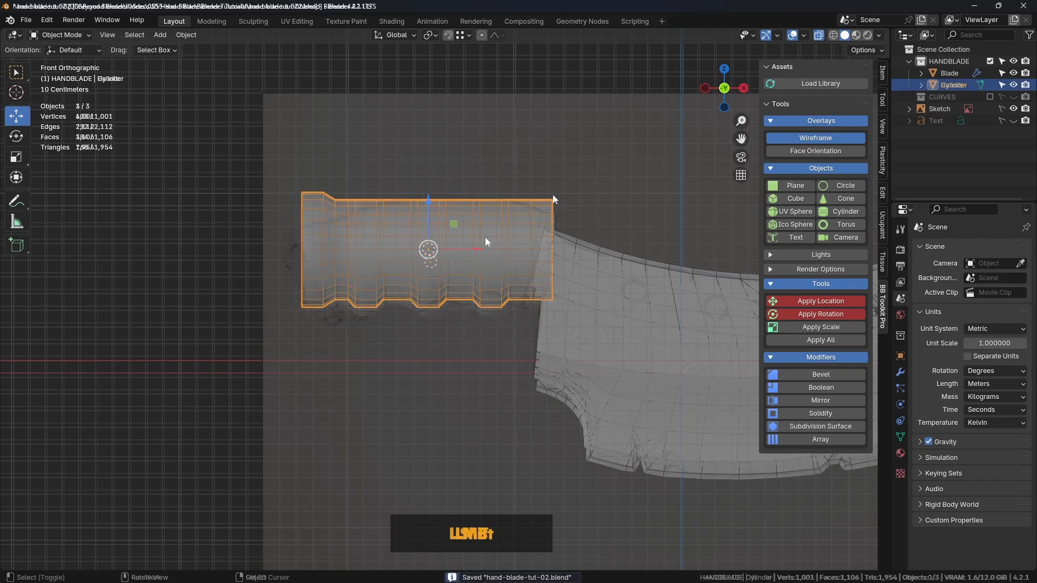
click(499, 228)
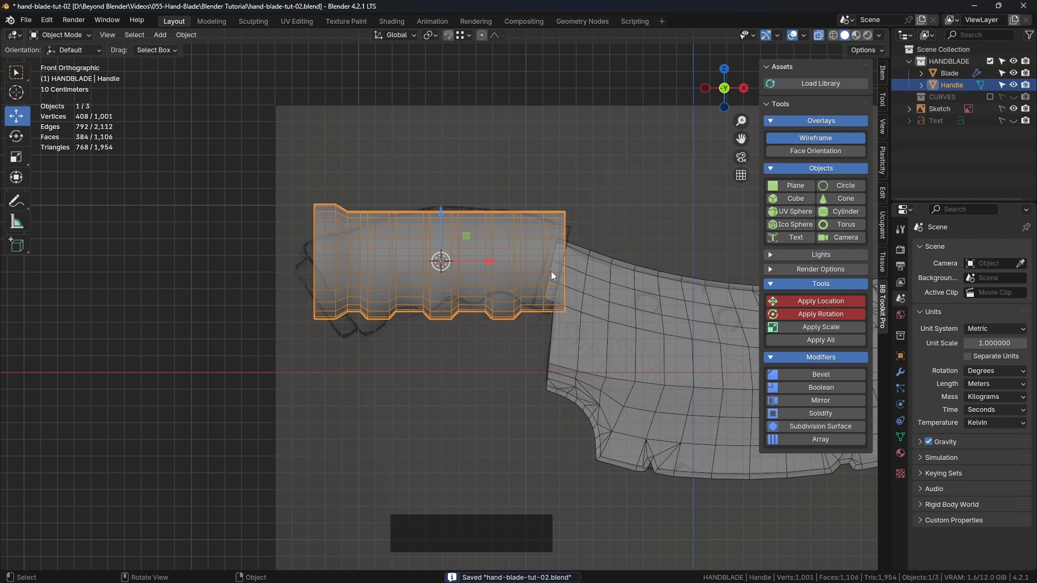
Widen the properties area and show the Handle's modifier settings
shift+middle_drag(547, 284, 611, 323)
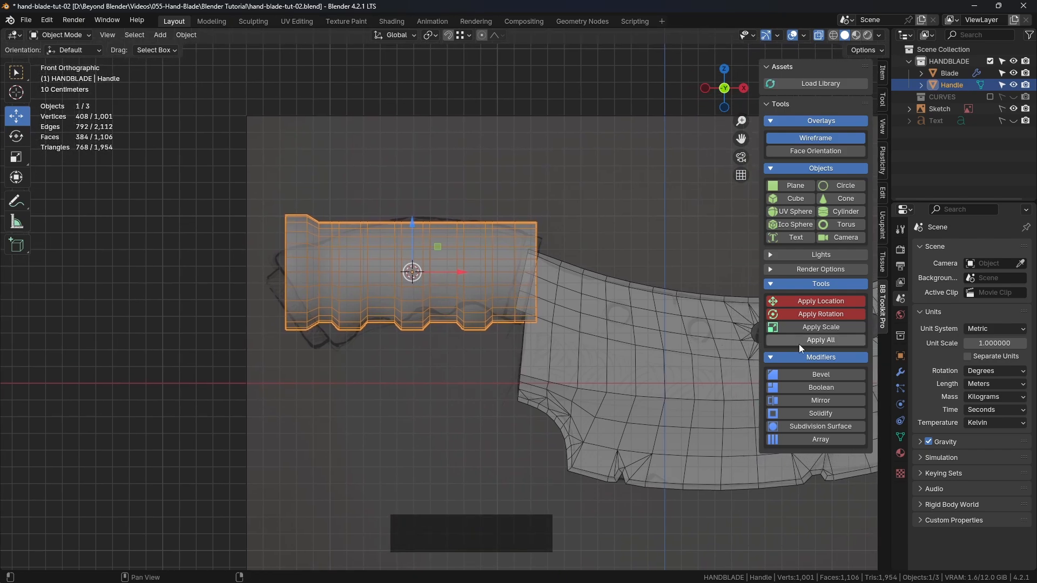
drag(892, 351, 864, 353)
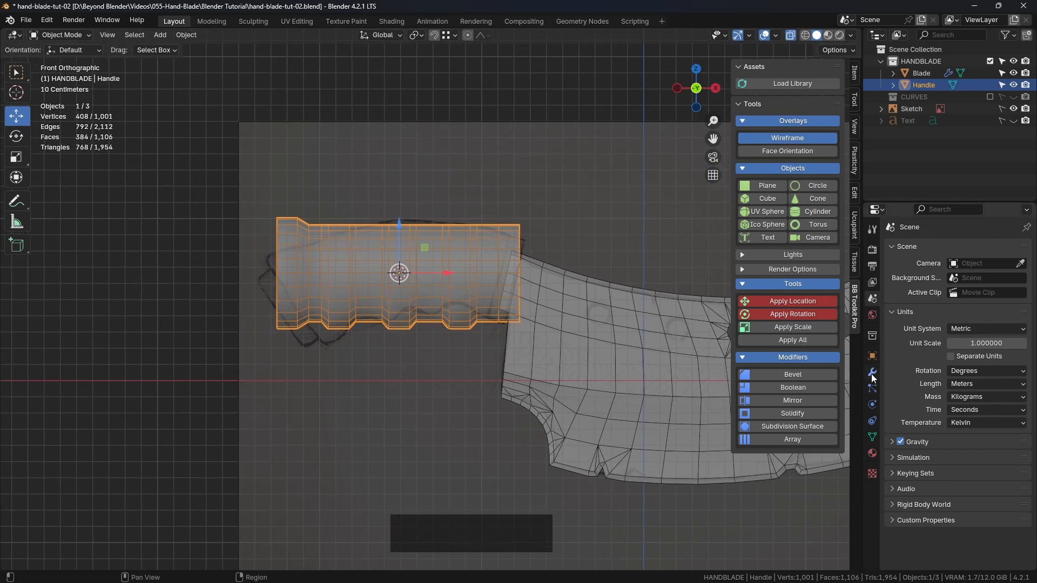
click(872, 374)
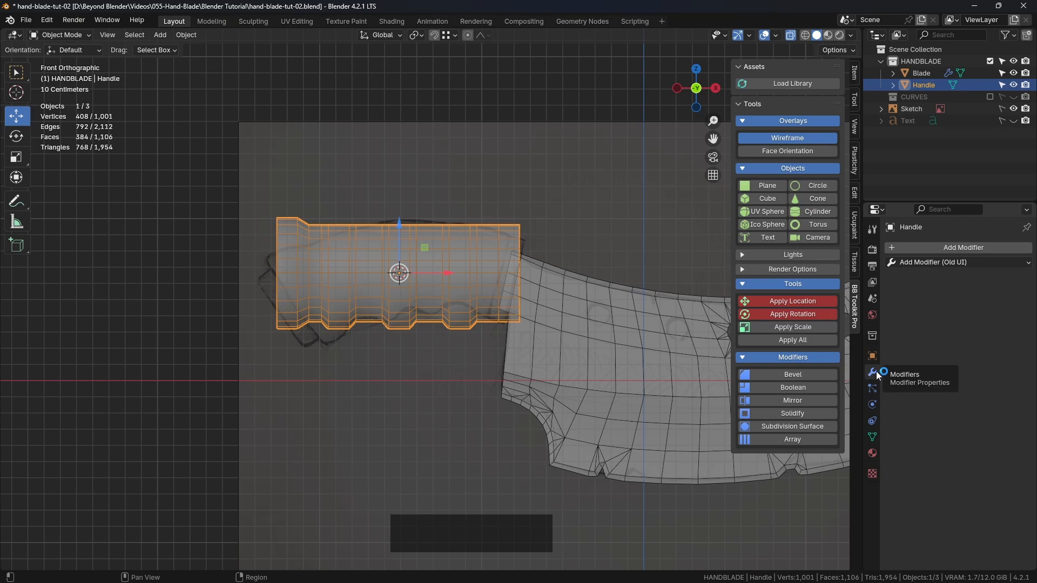
click(924, 263)
click(924, 264)
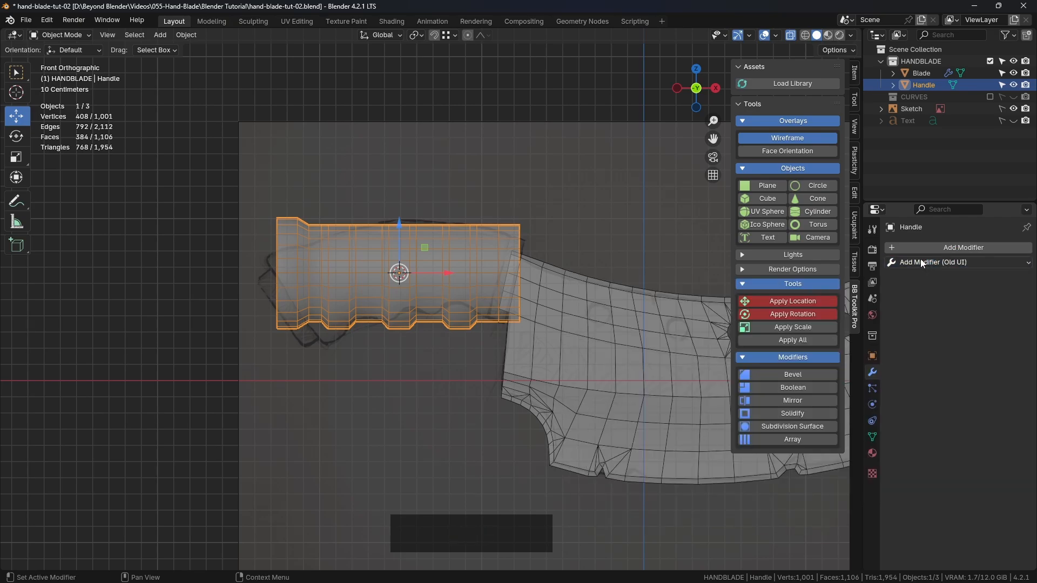
click(919, 264)
click(919, 263)
click(920, 262)
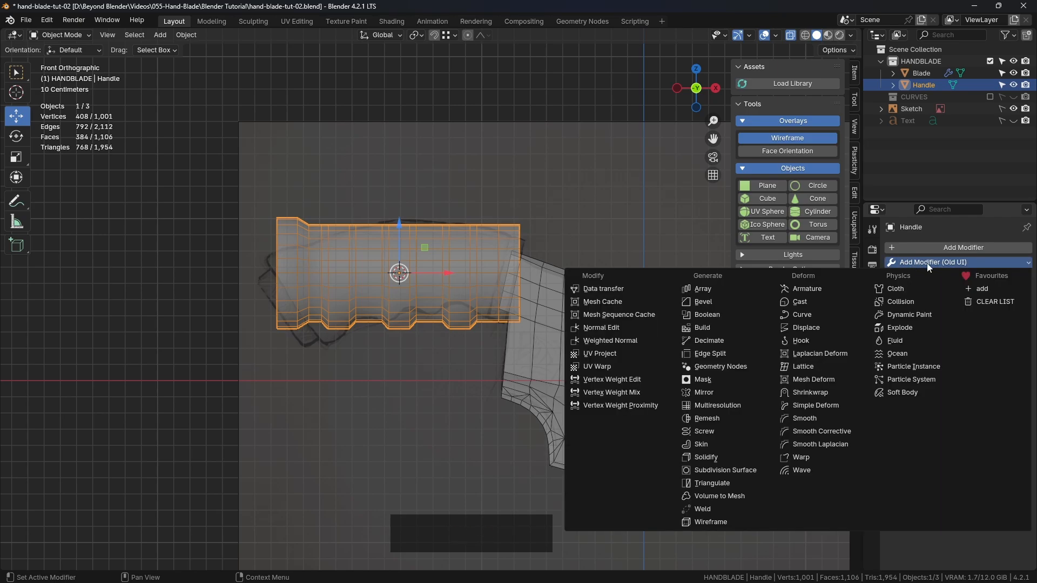
click(932, 264)
click(936, 247)
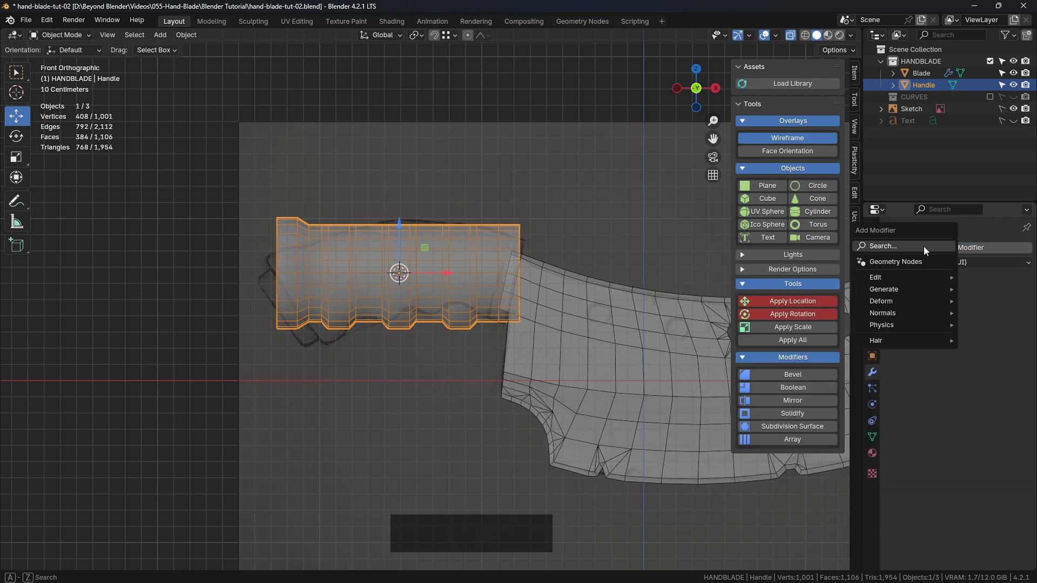
click(989, 248)
Add a Simple Deform modifier to the Handle
click(989, 247)
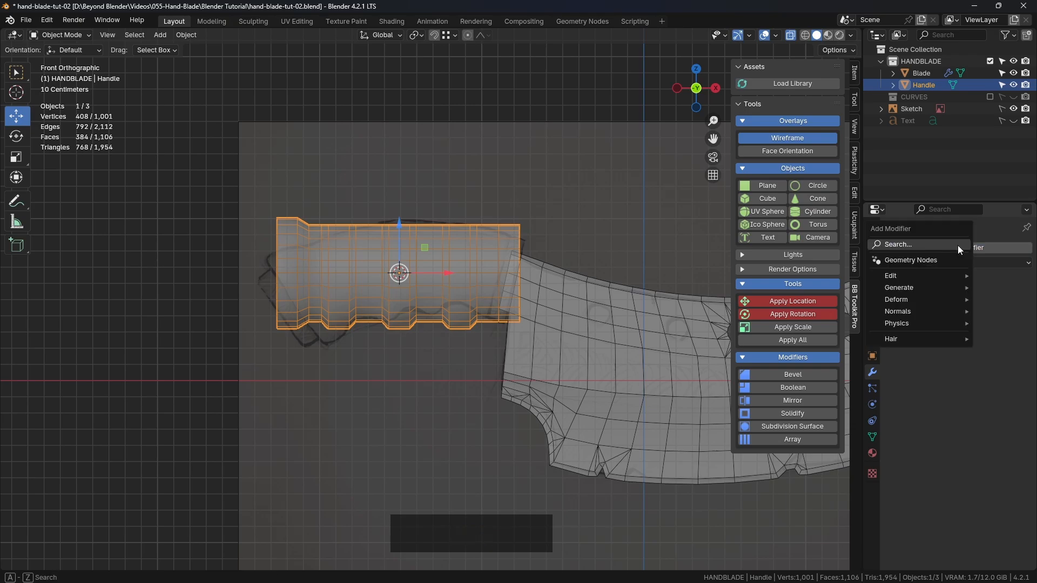
click(898, 301)
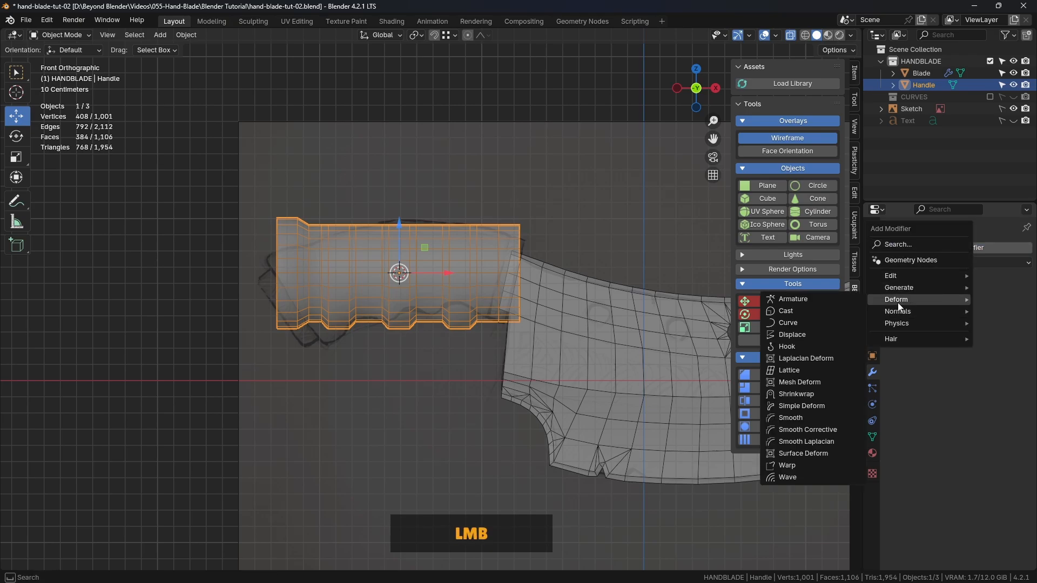
click(801, 406)
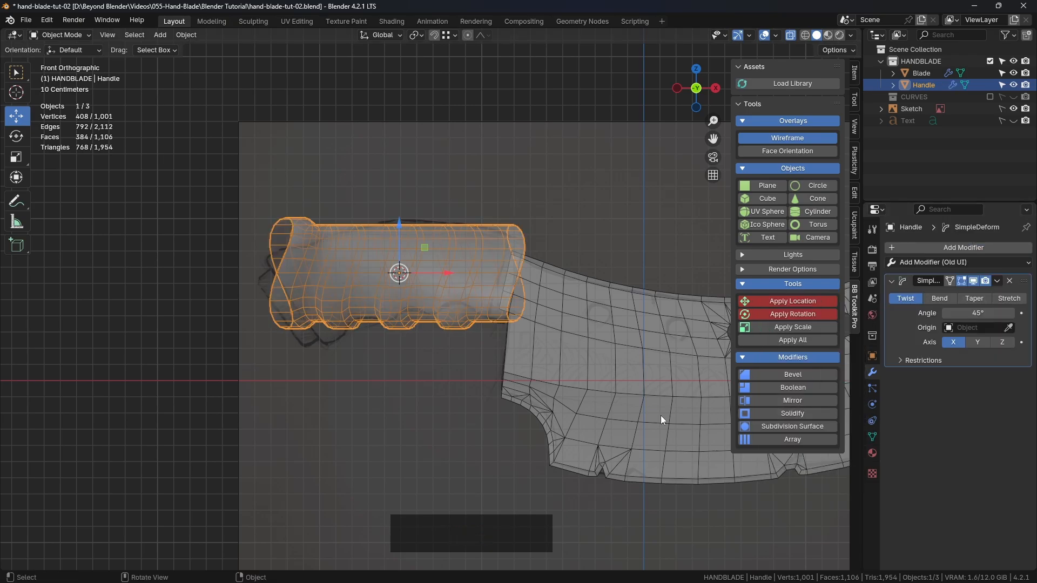
Turn off X-ray and set the Handle's Simple Deform modifier to Bend about the Y axis
click(791, 34)
middle_drag(432, 270, 539, 296)
click(595, 235)
middle_drag(596, 234, 530, 293)
click(940, 298)
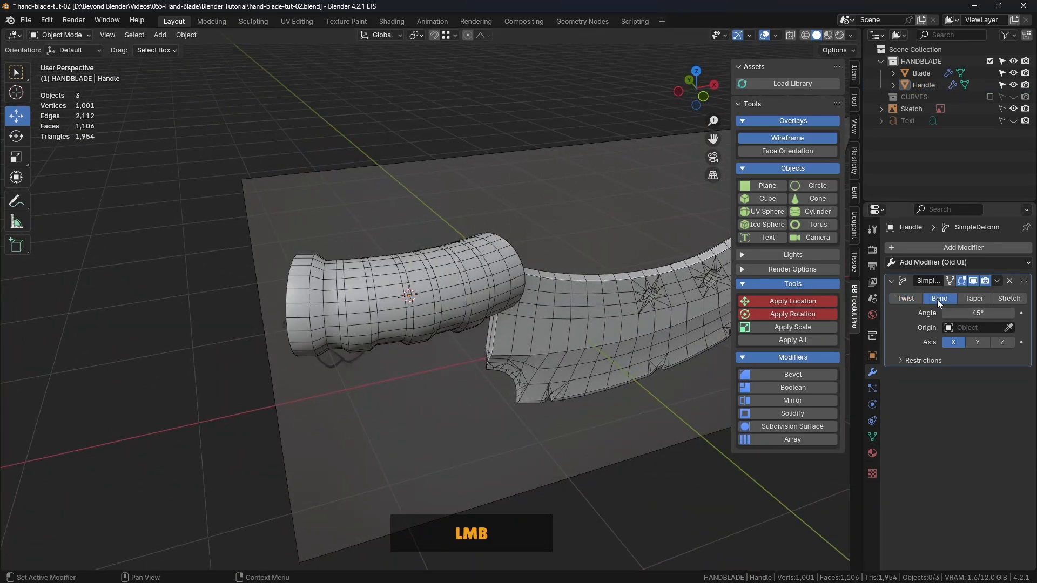
middle_drag(425, 258, 513, 267)
click(977, 342)
click(981, 341)
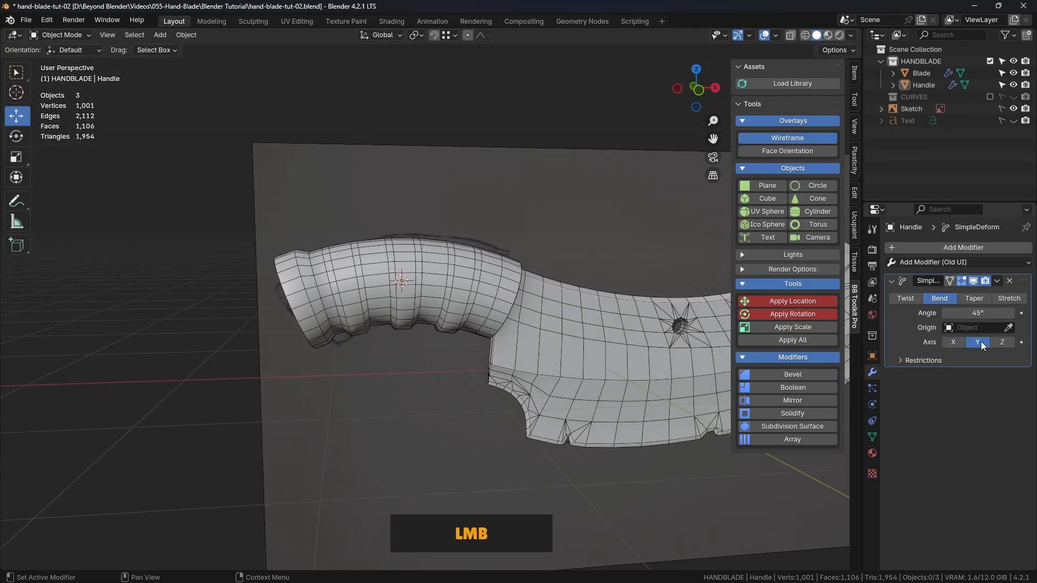
Try the Handle with its Y rotation at 0°, and set it back to 90°
shift+middle_drag(578, 363, 564, 329)
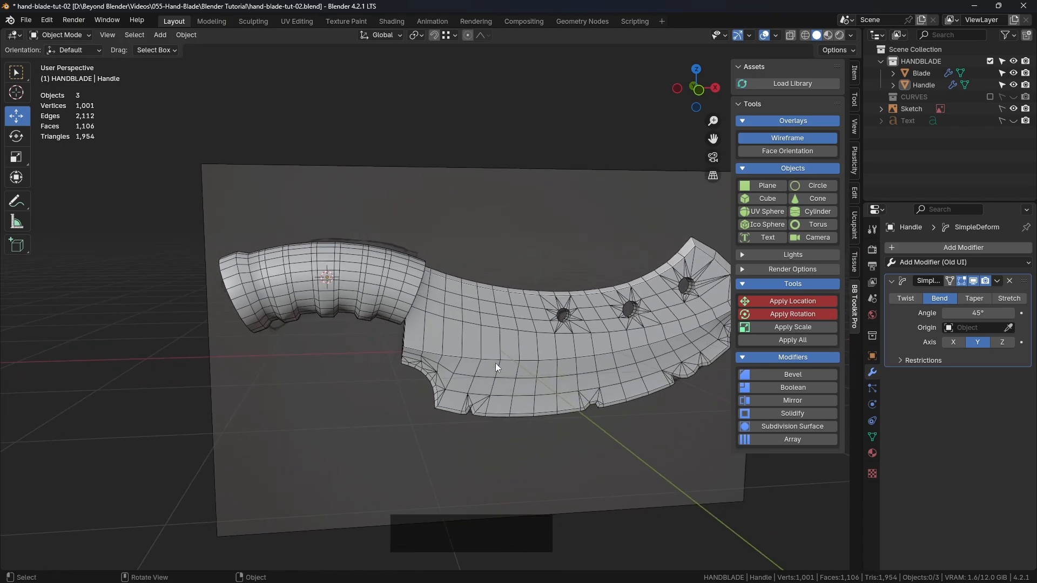
shift+middle_drag(496, 367, 509, 288)
click(389, 270)
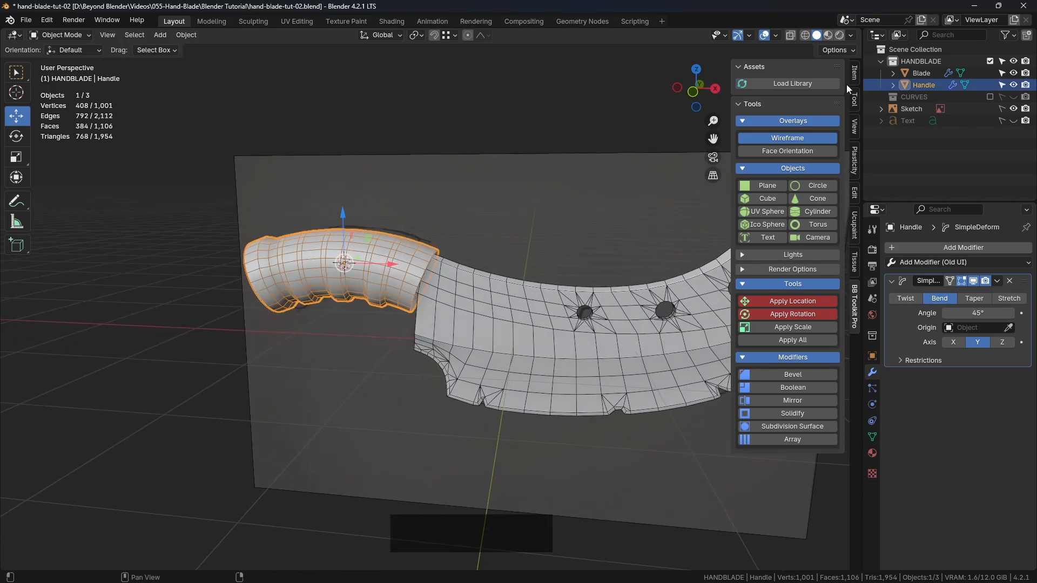
click(854, 72)
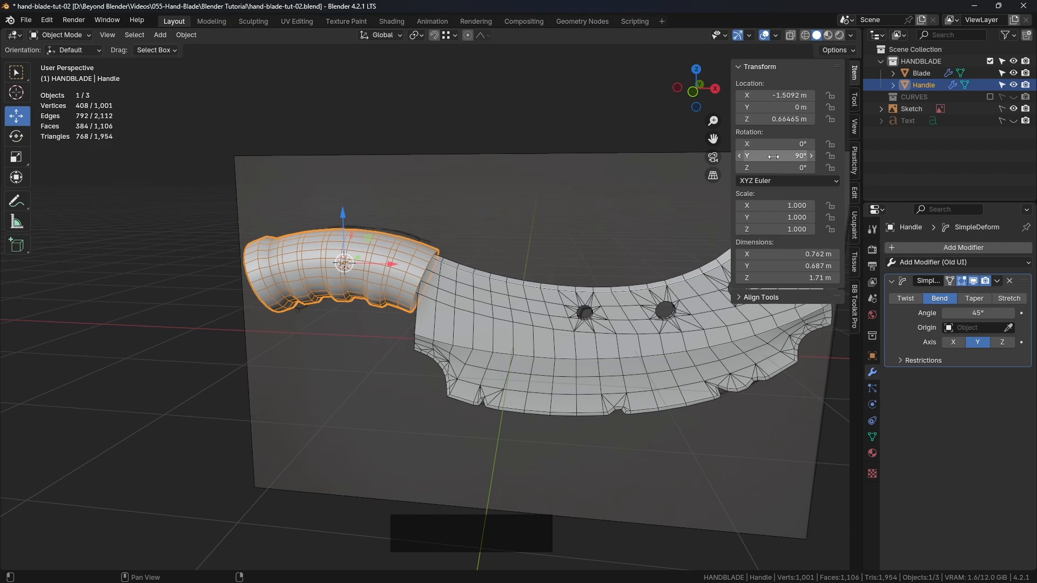
click(792, 155)
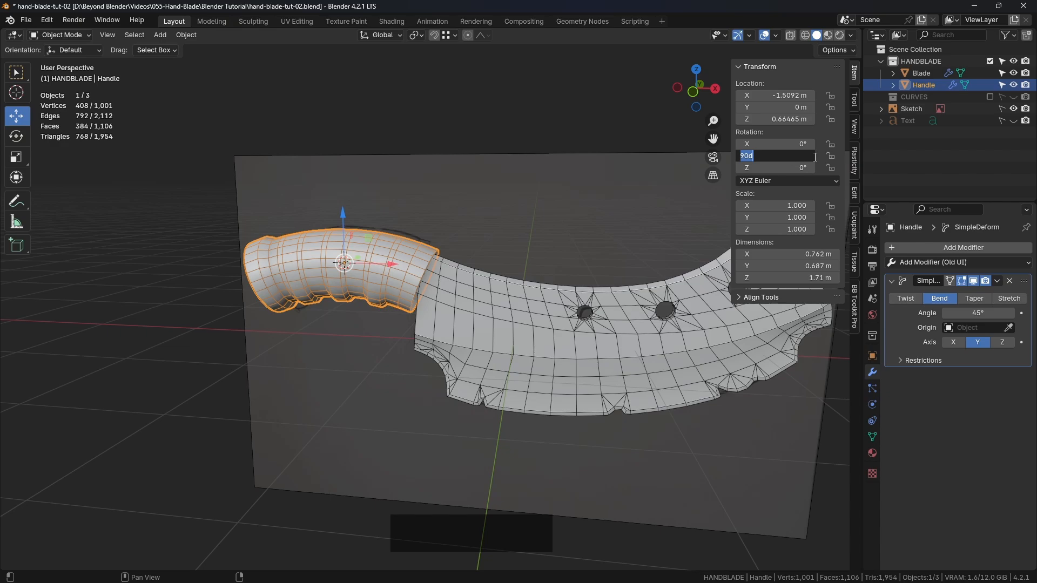
text(0)
key(Return)
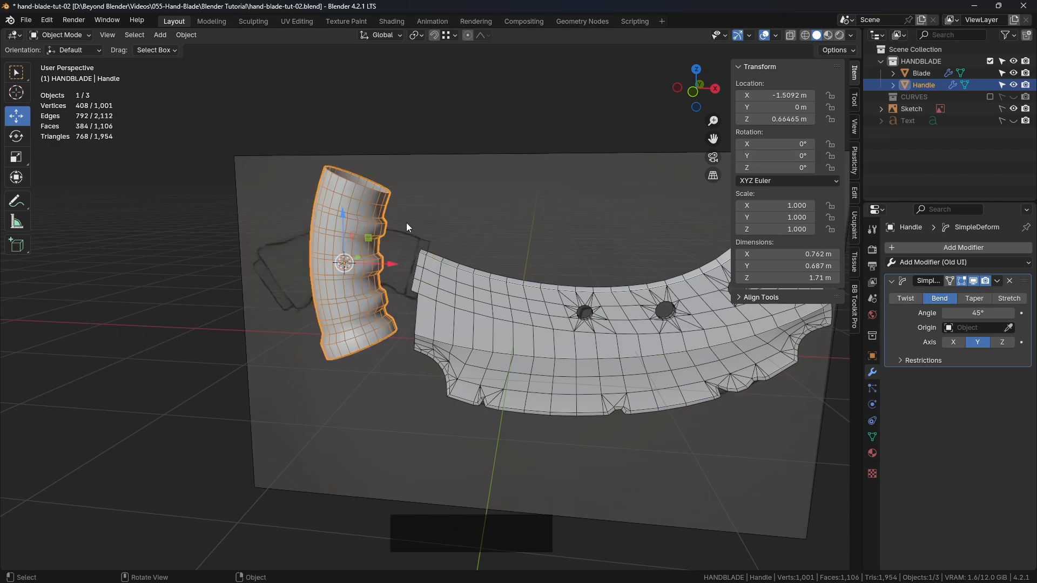
key(XF86AudioRaiseVolume)
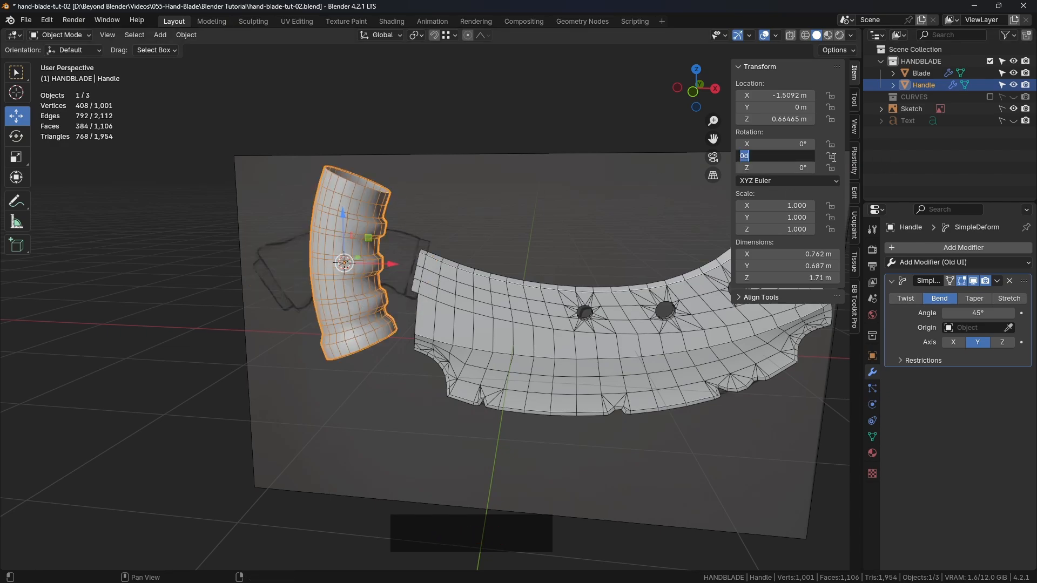
text(90)
key(Return)
Return to the front view with the Handle selected and turn X-ray on to compare it with the sketch
shift+middle_drag(511, 221, 557, 210)
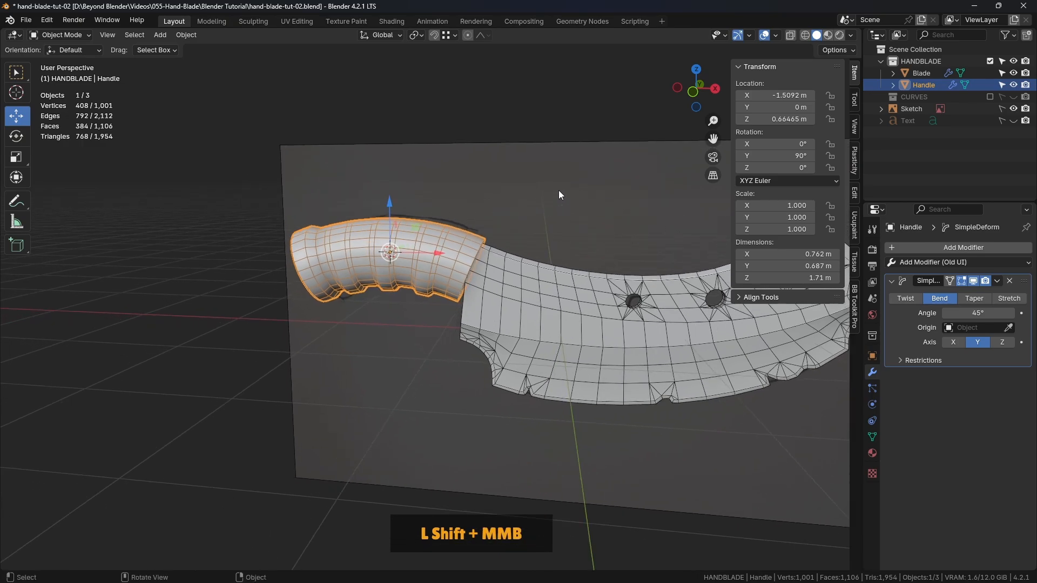
click(558, 191)
click(458, 242)
key(KP_1)
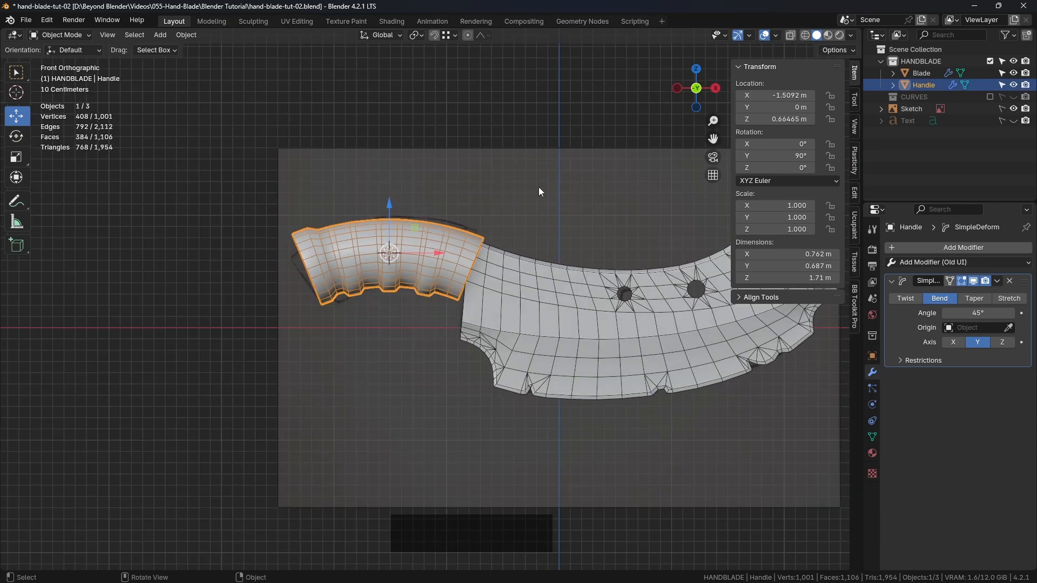
click(792, 36)
scroll(418, 252, up, 4)
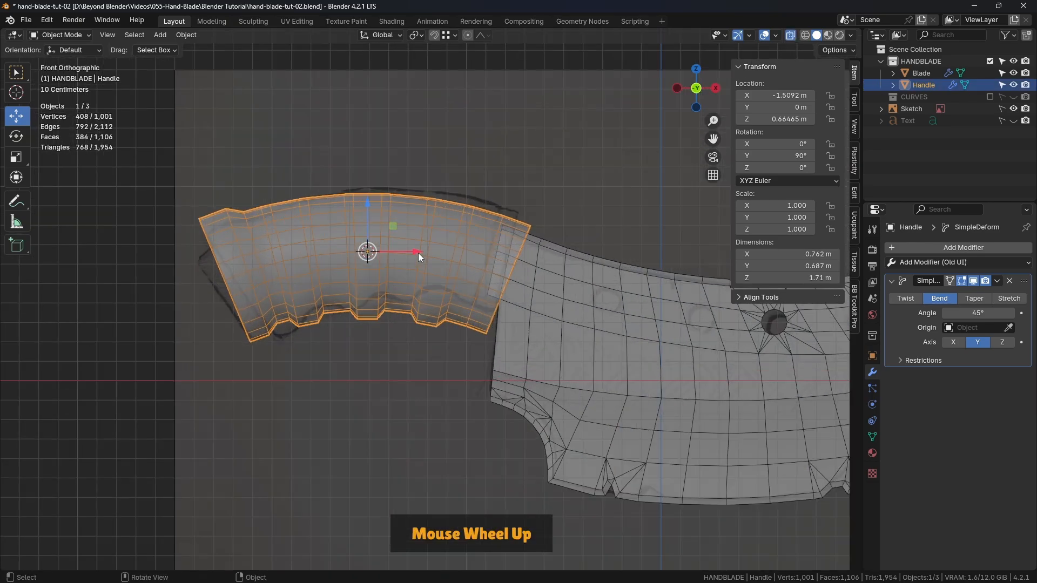
Set the Handle's bend angle to 56° and rotate the Handle by -4.26° in the front view to follow the sketch
shift+click(967, 313)
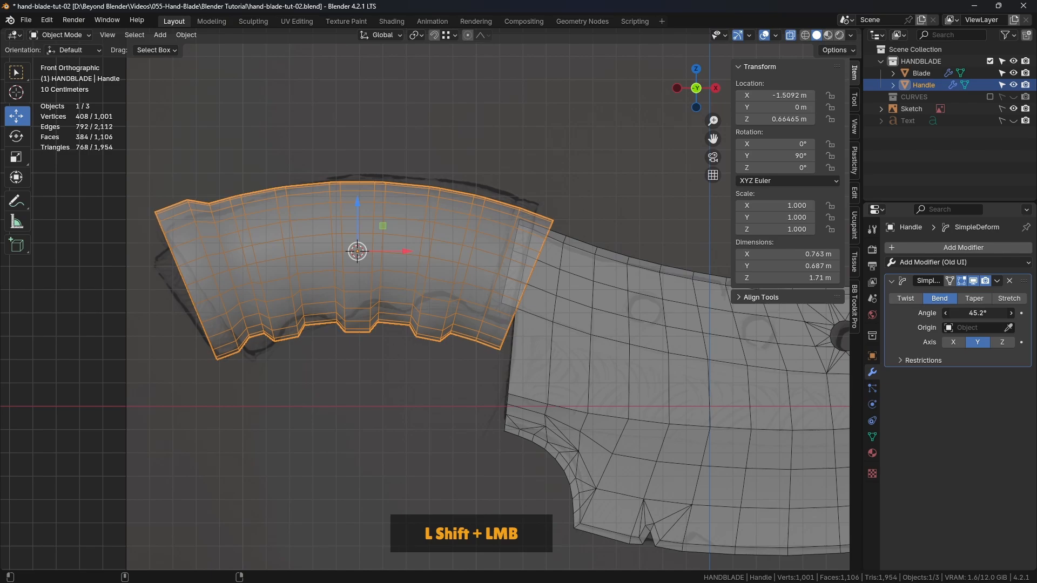
shift+drag(967, 313, 1006, 313)
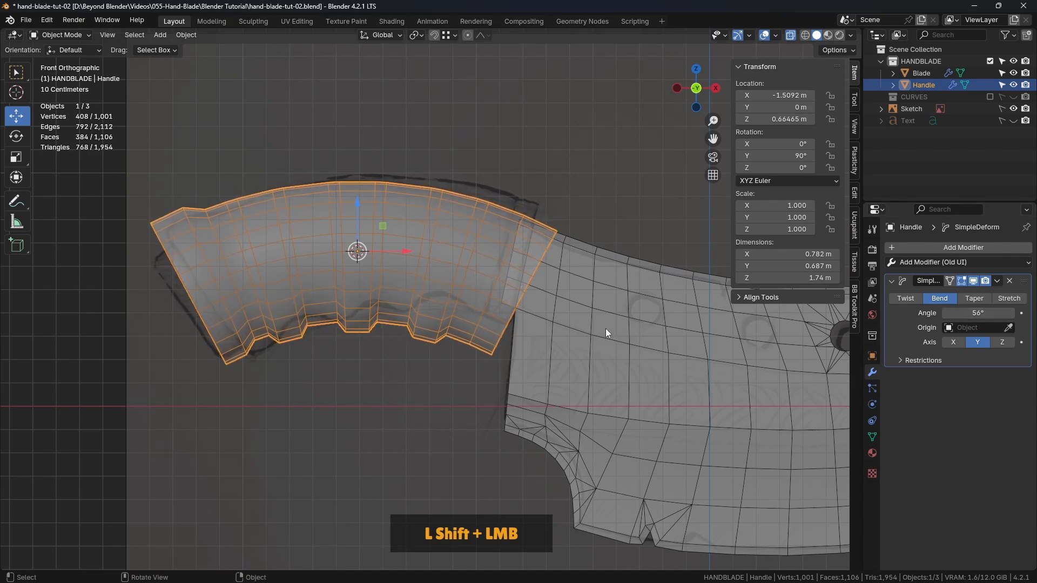
key(r)
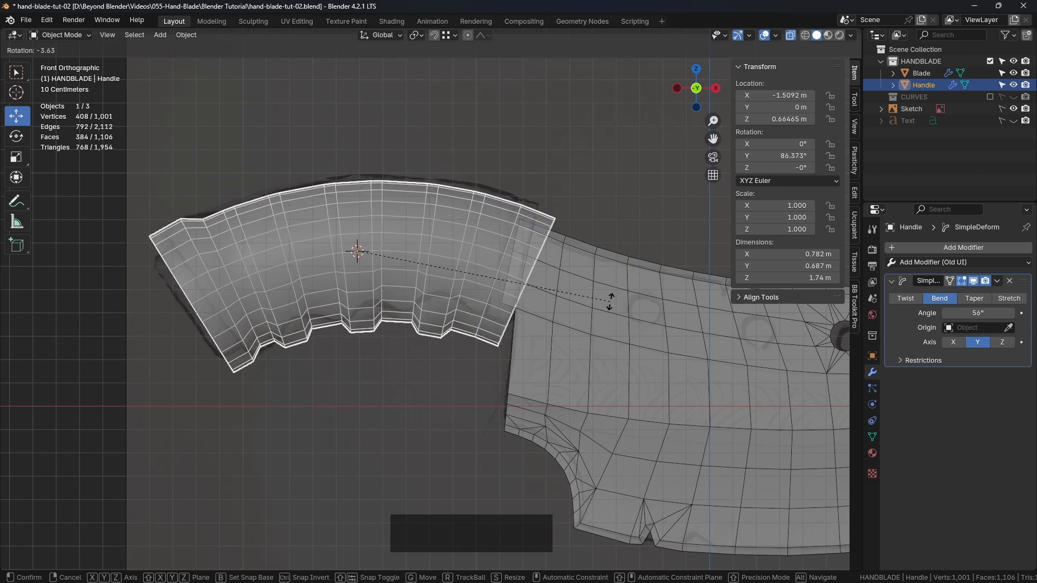
click(611, 298)
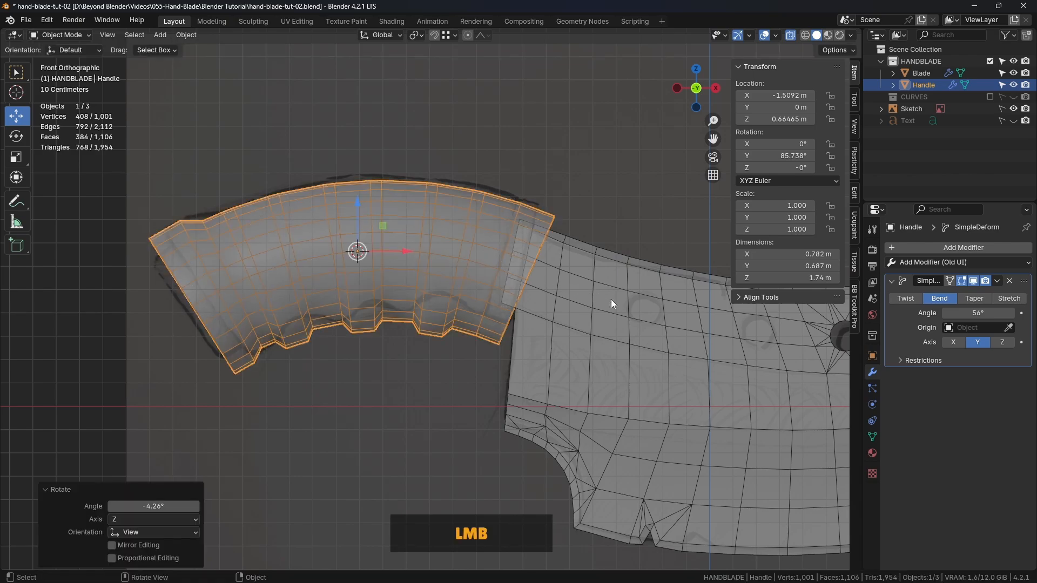
Set the Handle's bend angle to 44.4° and realign it with the sketch at Y rotation 80.95°, X -1.5578 m, Z 0.65539 m
drag(383, 226, 359, 204)
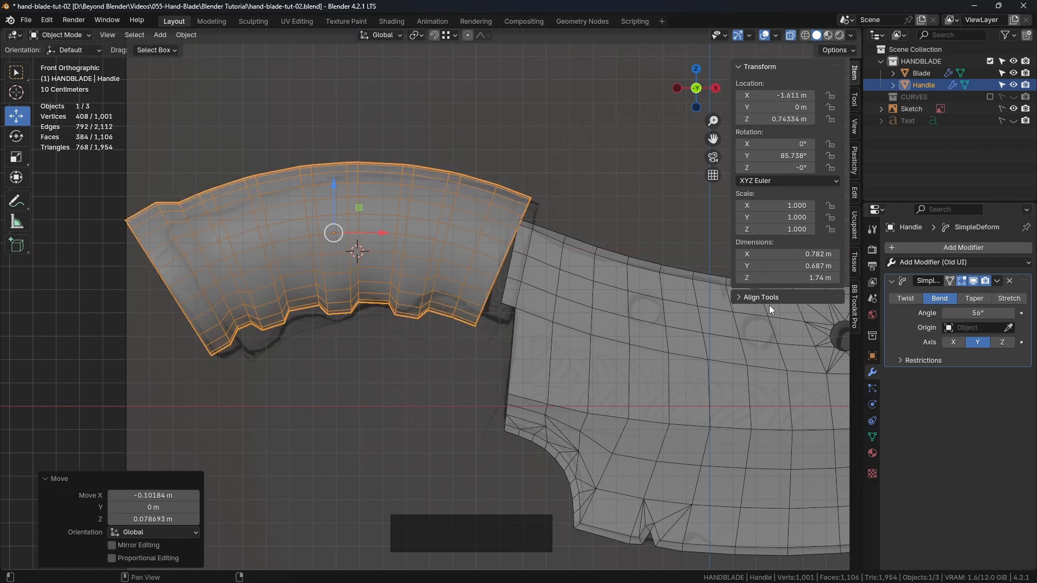
drag(978, 313, 956, 314)
key(r)
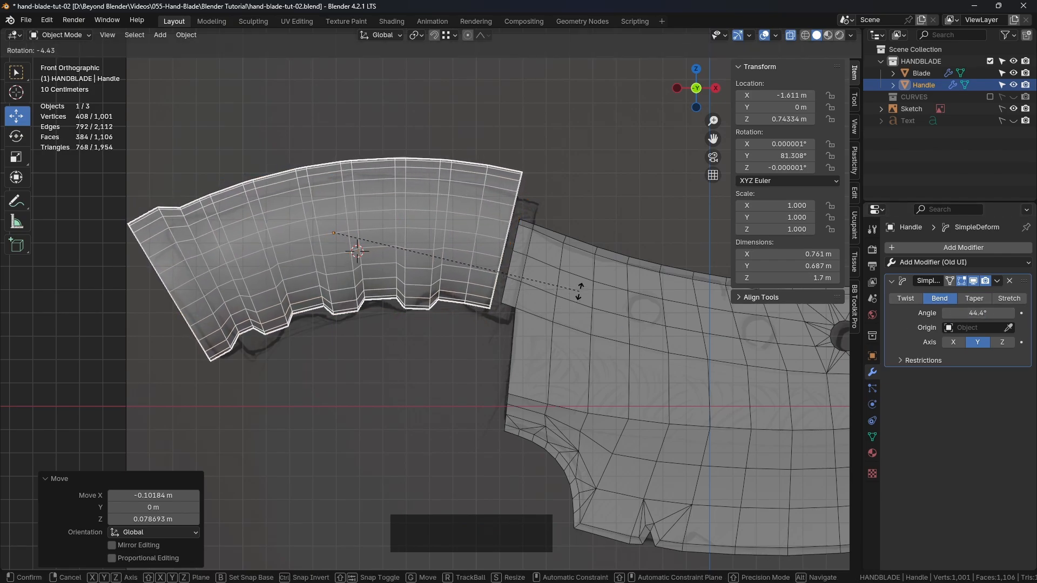
click(578, 295)
drag(359, 206, 371, 227)
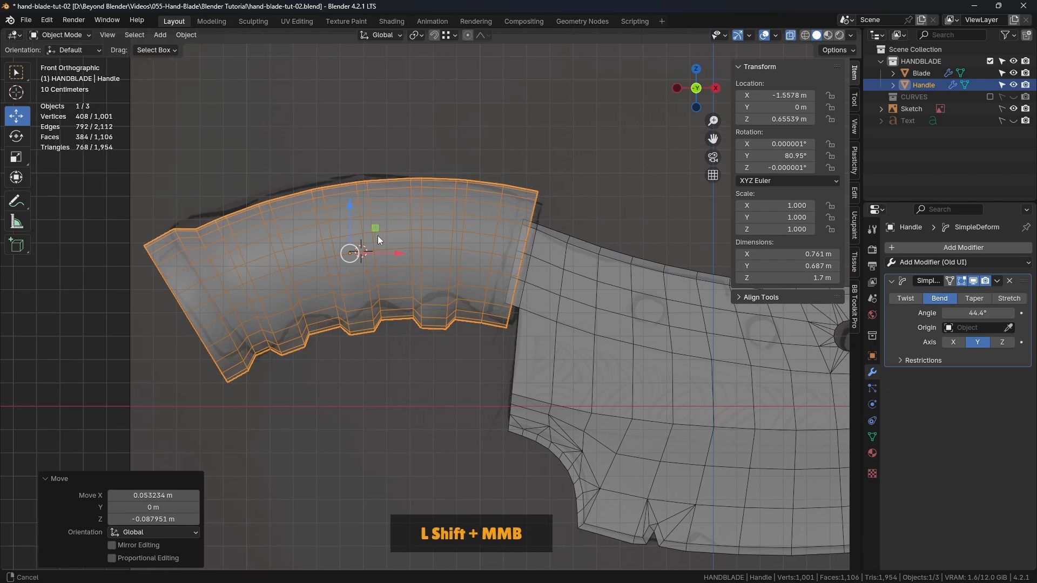
Delete the ring of faces at the Handle's blade end in Edit Mode and return to Object Mode
shift+middle_drag(378, 236, 497, 223)
scroll(559, 198, down, 1)
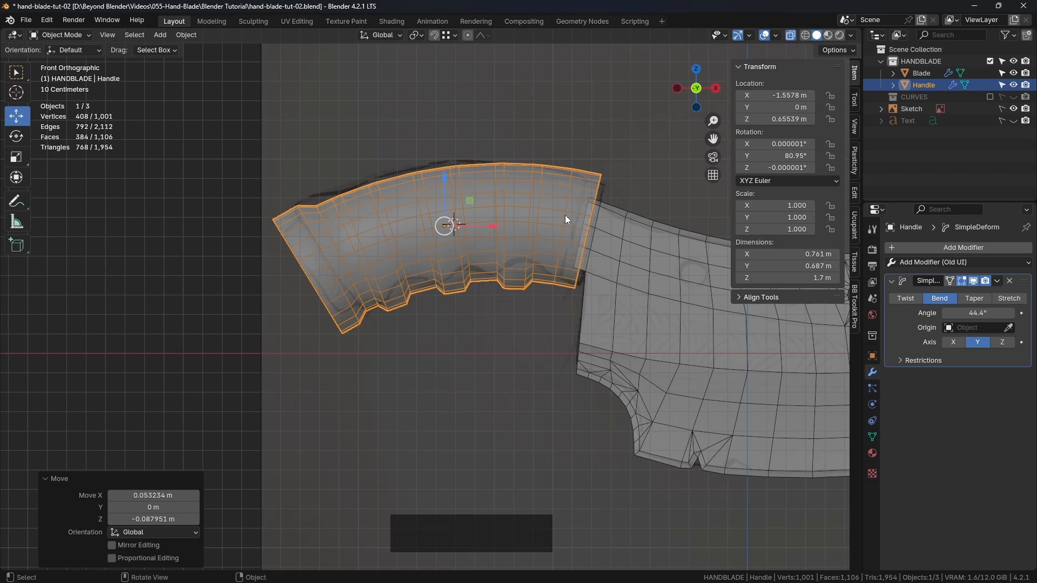
scroll(571, 282, up, 1)
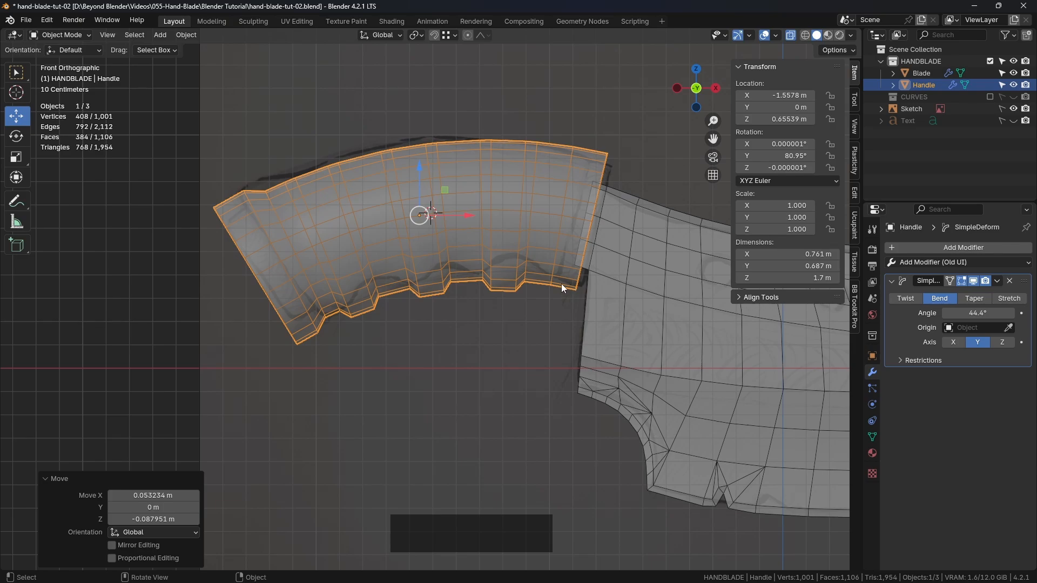
scroll(594, 157, up, 2)
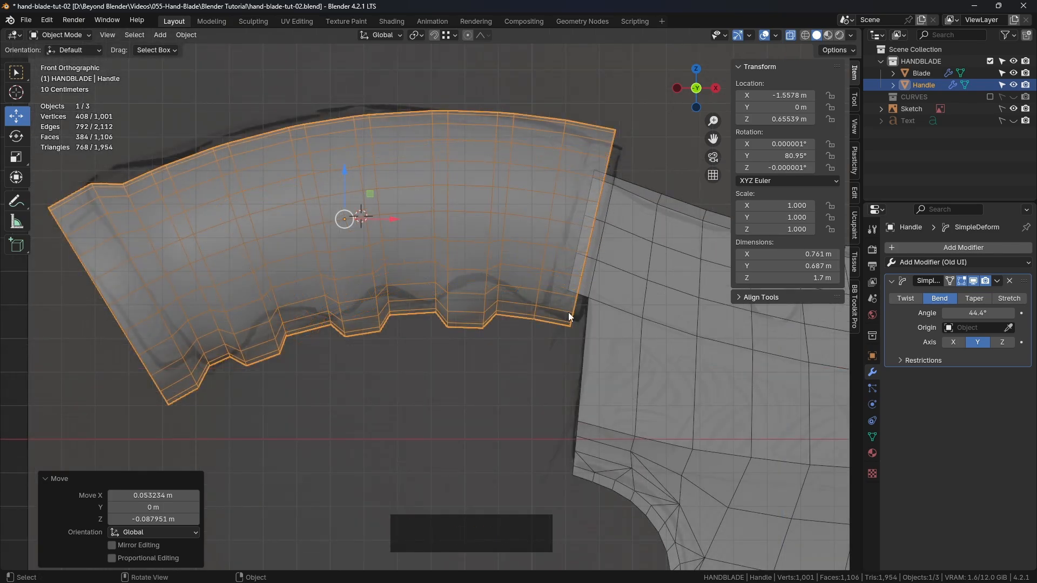
scroll(610, 258, down, 2)
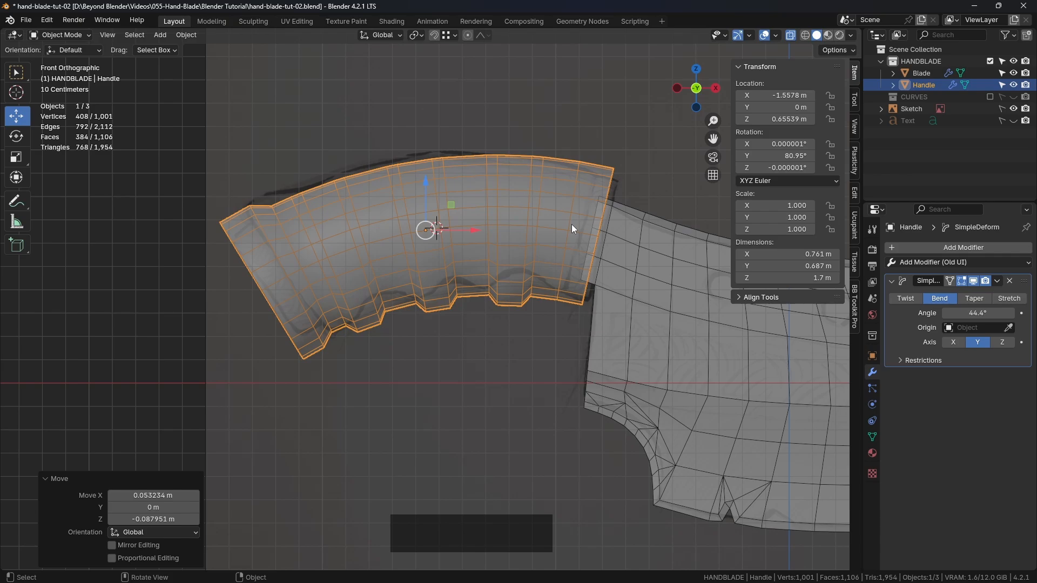
alt+click(594, 196)
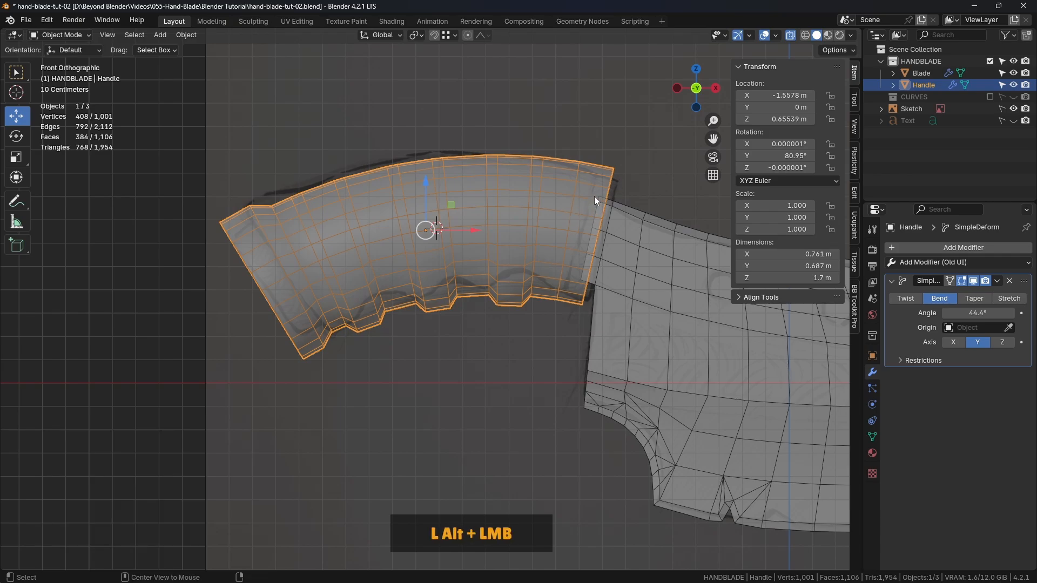
key(ctrl+Tab)
click(654, 200)
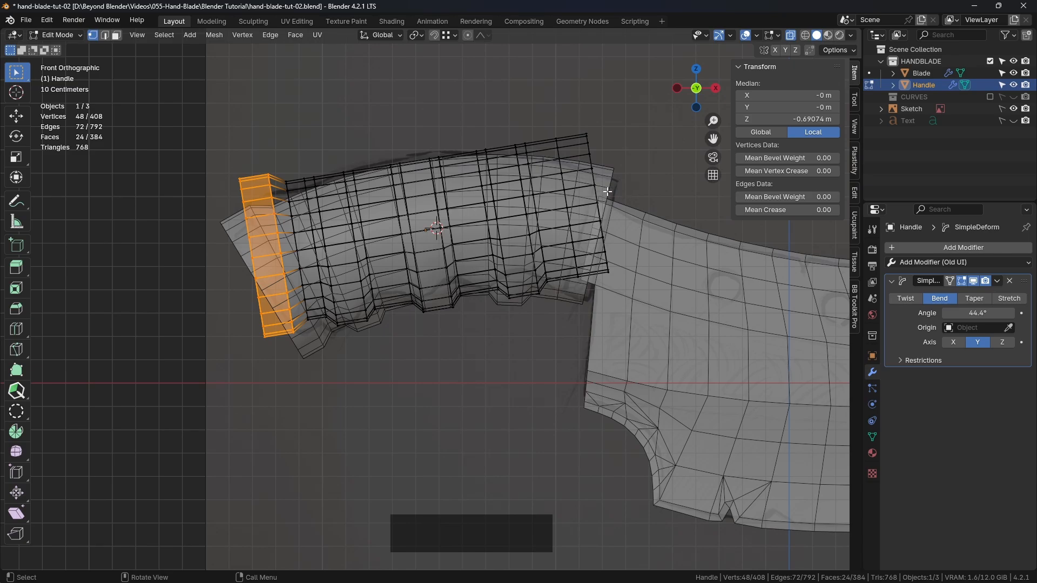
key(3)
alt+click(579, 178)
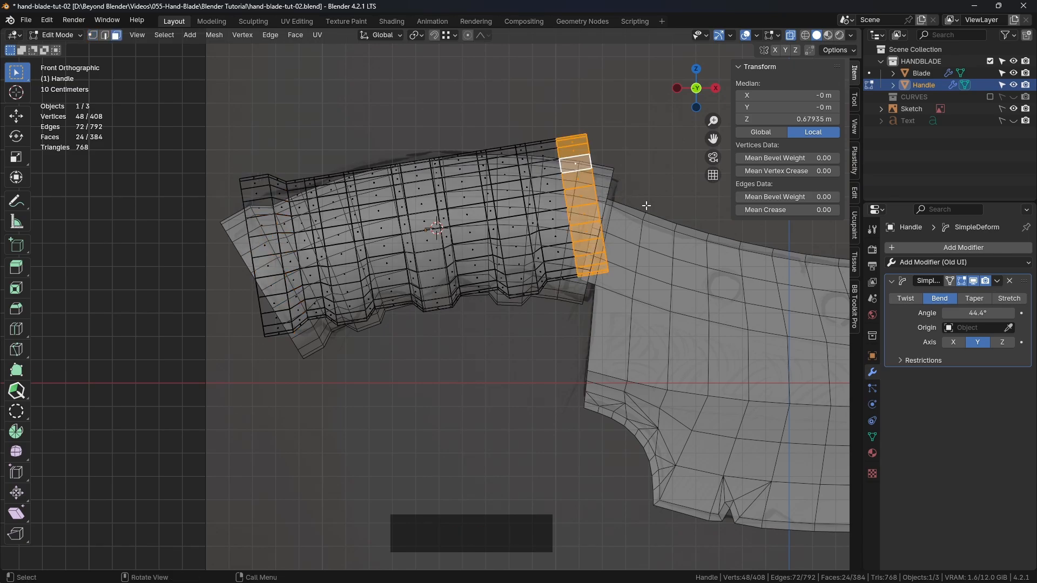
key(Delete)
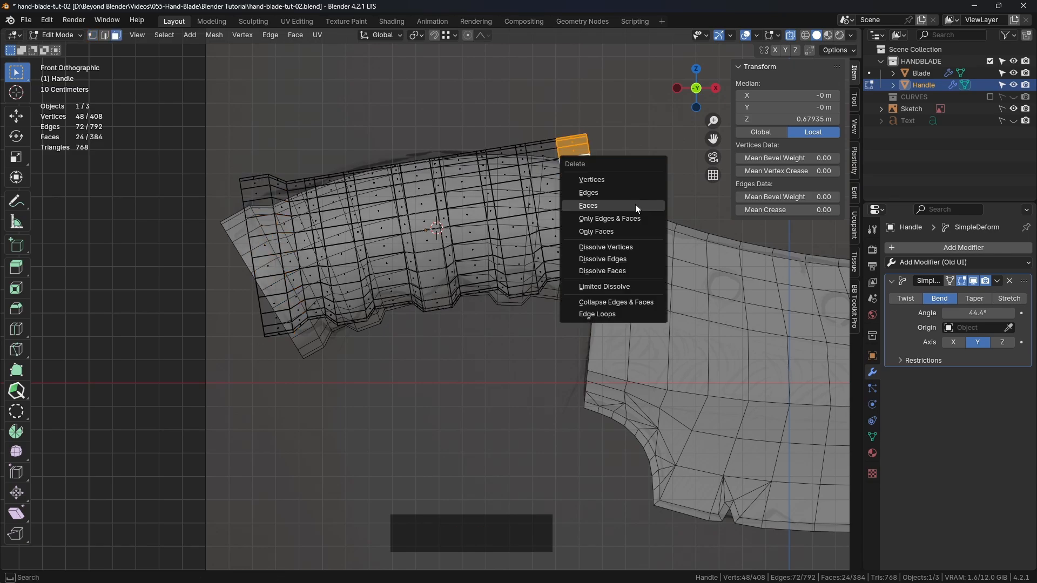
click(635, 204)
key(Tab)
click(559, 205)
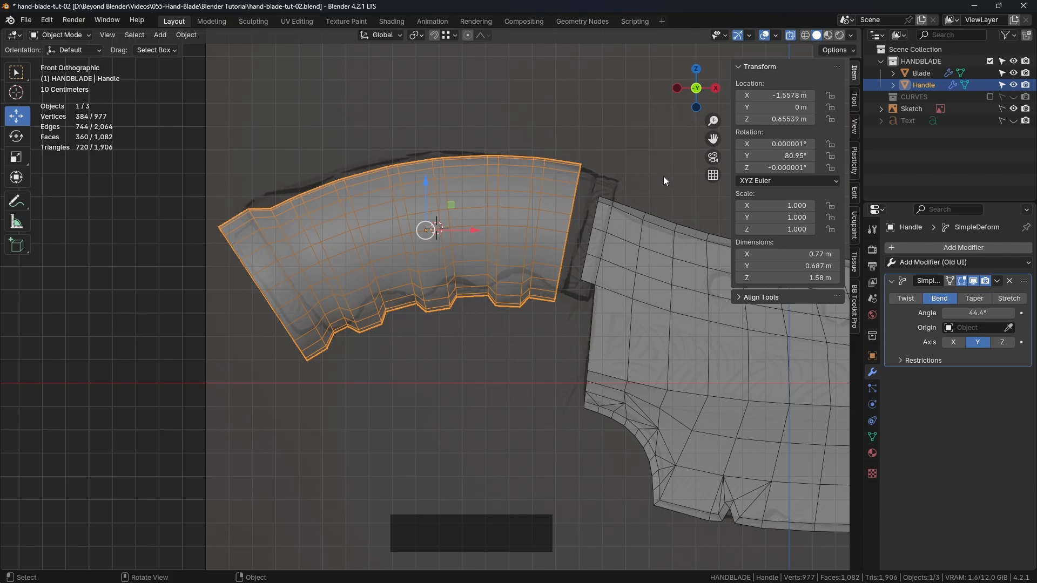
click(660, 193)
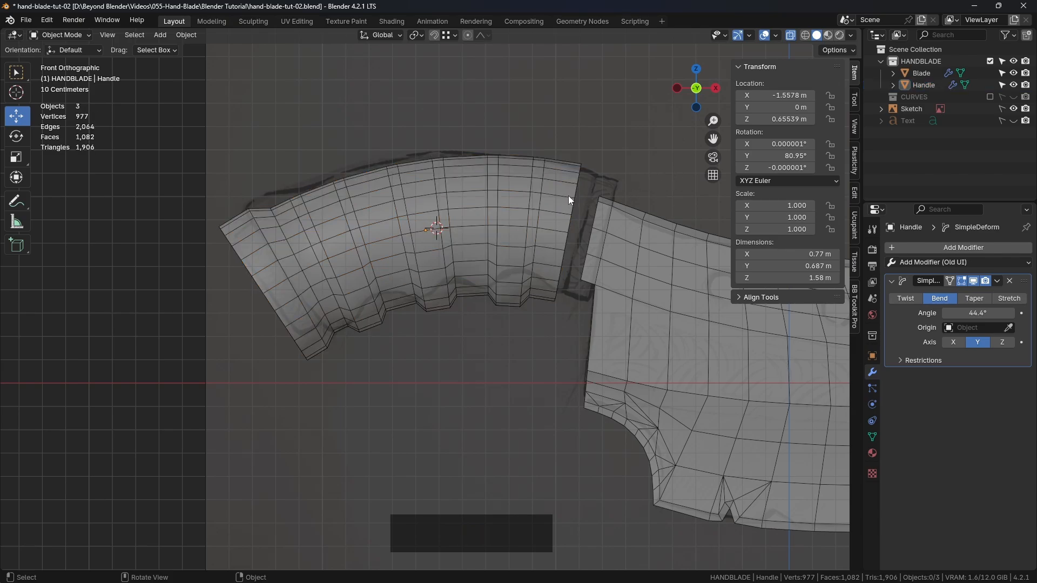
Edit the Handle's mesh with edge selection and enable the Simple Deform modifier's On Cage display so the editable mesh follows the bend
shift+middle_drag(449, 215, 461, 209)
click(478, 205)
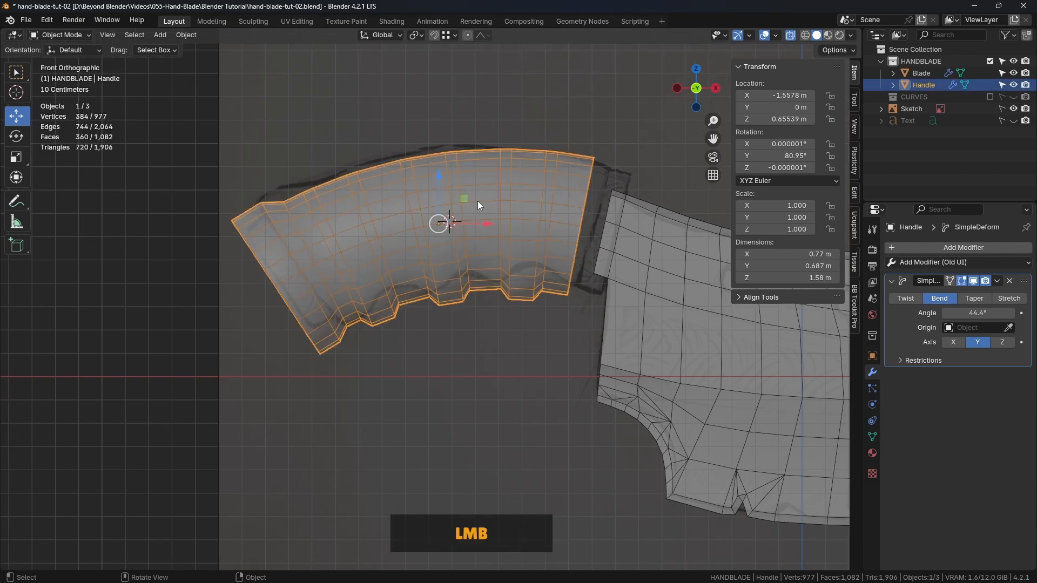
key(Tab)
click(566, 200)
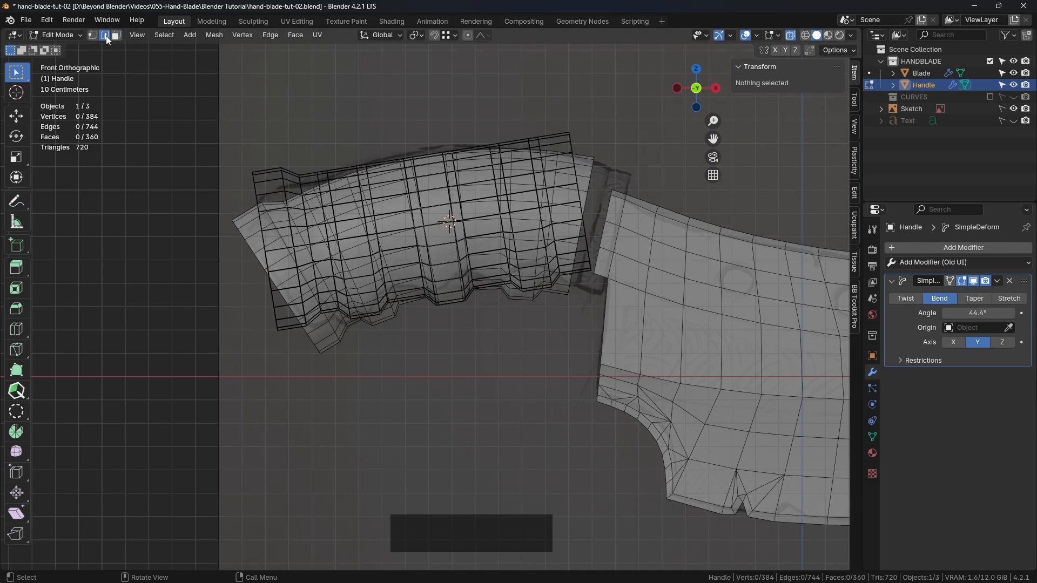
click(950, 281)
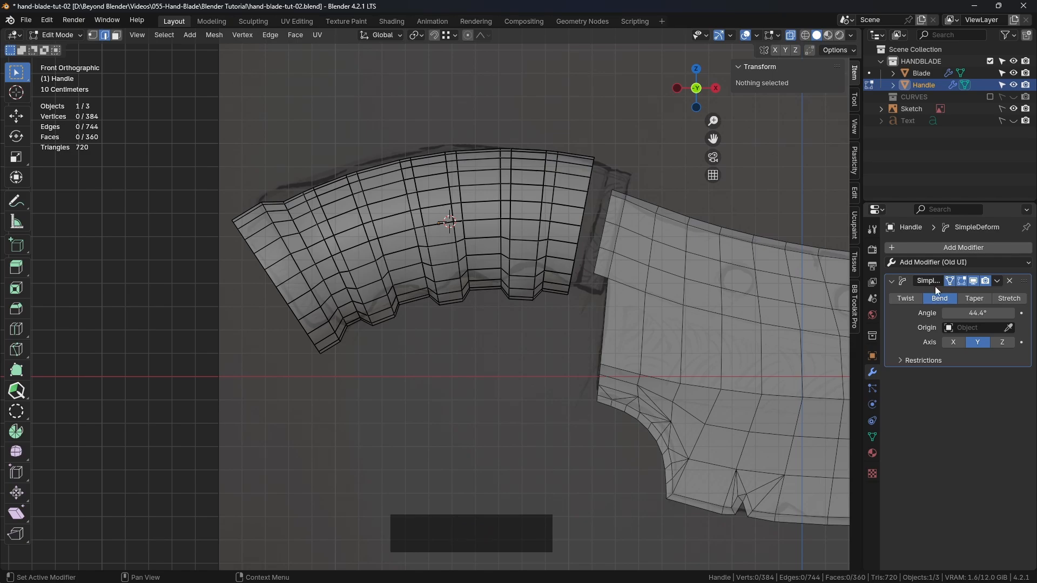
click(950, 282)
click(949, 282)
click(950, 282)
click(949, 282)
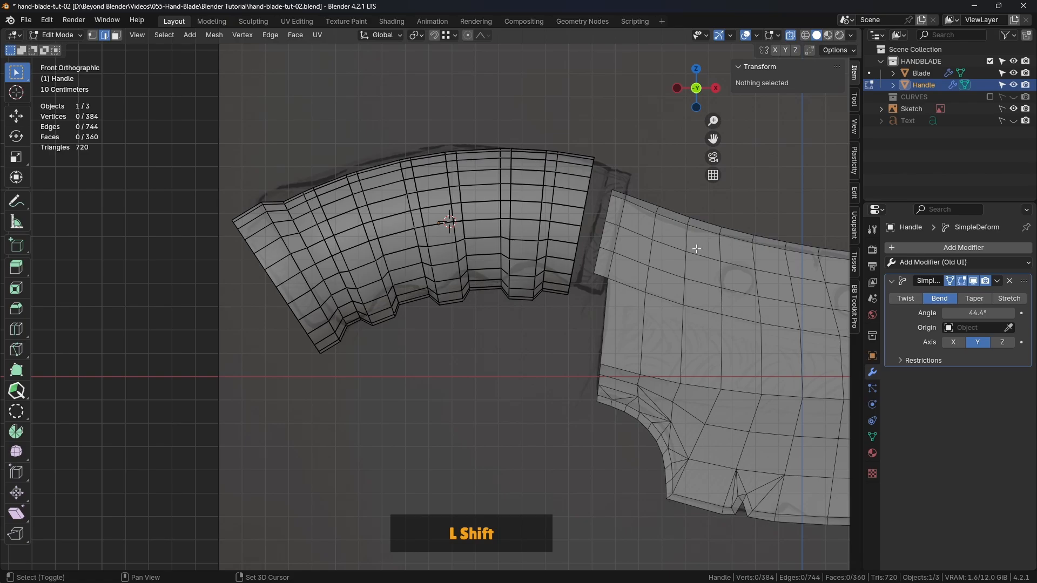
Fill the open edge loop at the Handle's blade end with a single face
shift+middle_drag(601, 231, 577, 229)
alt+click(559, 227)
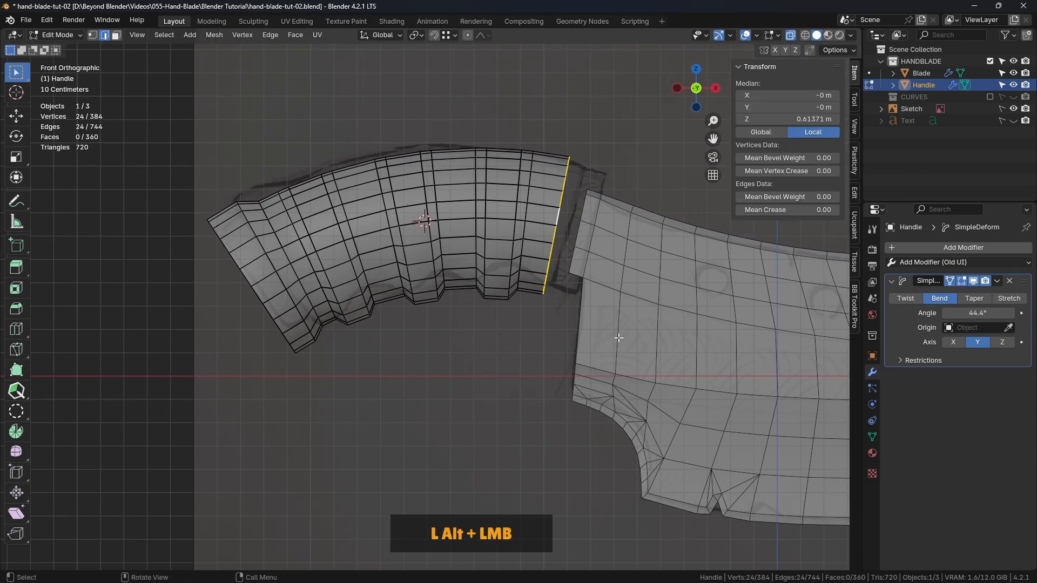
middle_drag(632, 282, 535, 254)
key(KP_1)
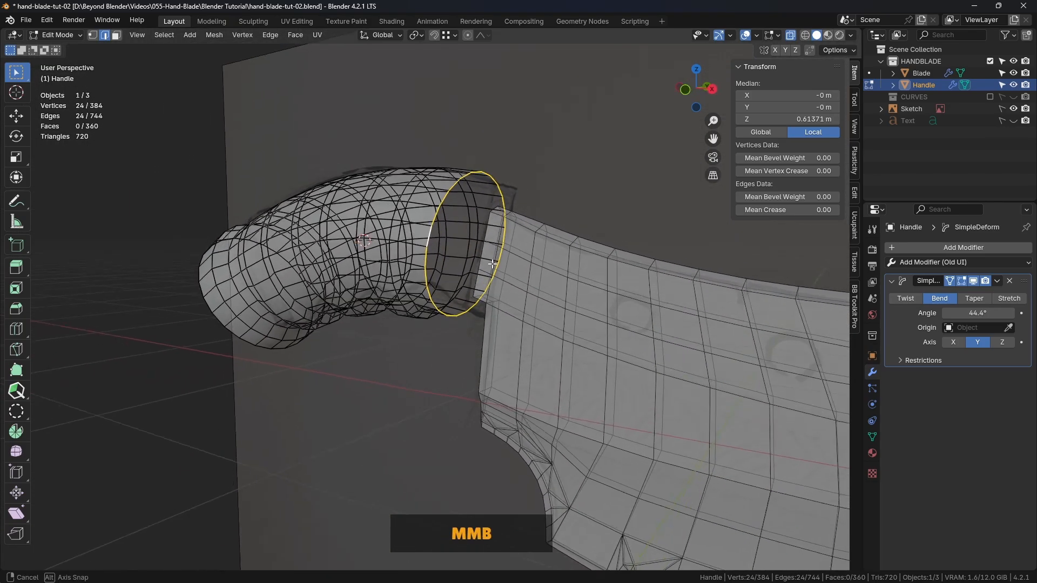
key(f)
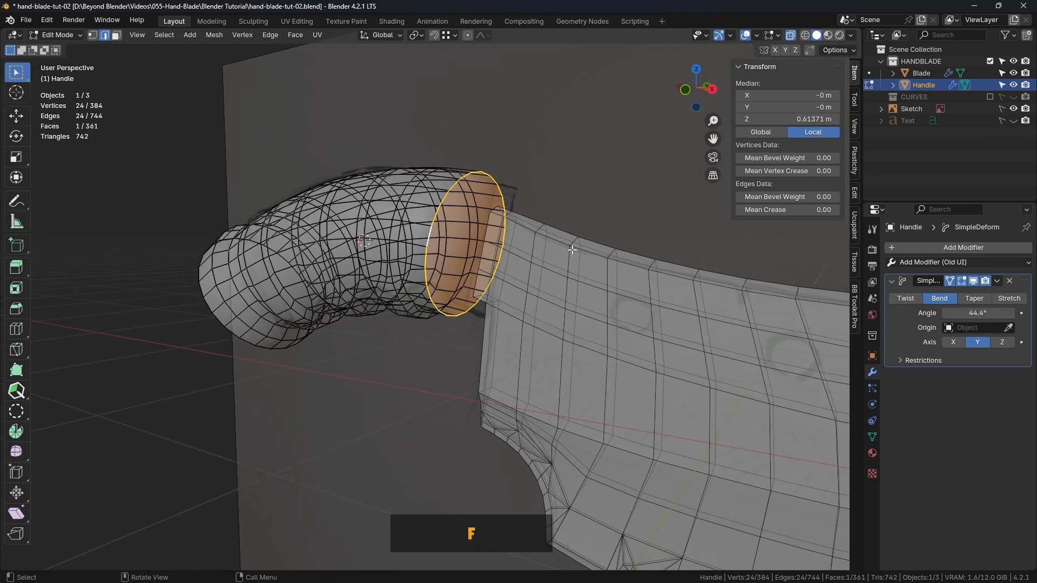
middle_drag(564, 247, 595, 264)
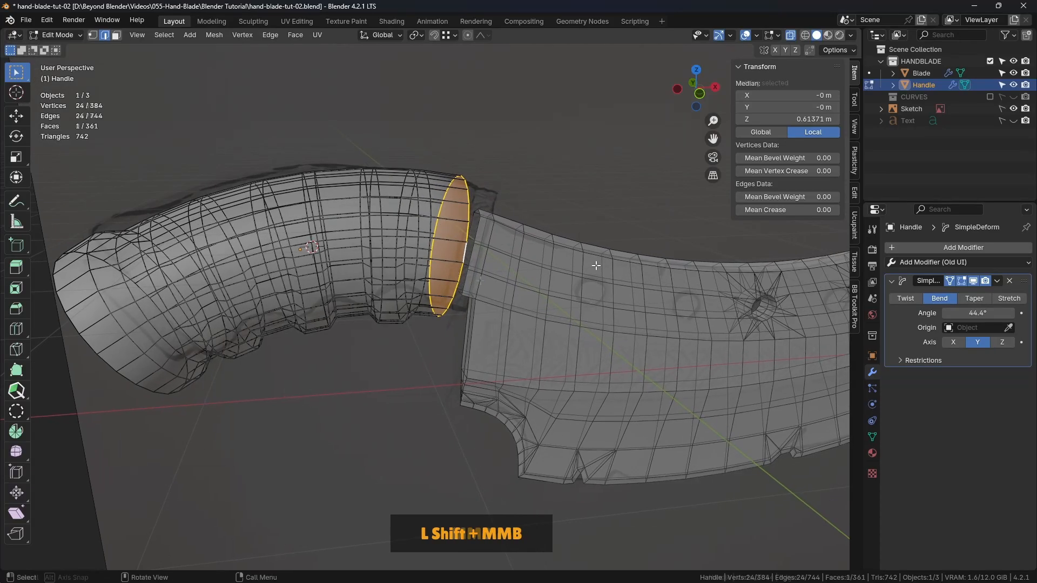
middle_drag(595, 264, 489, 249)
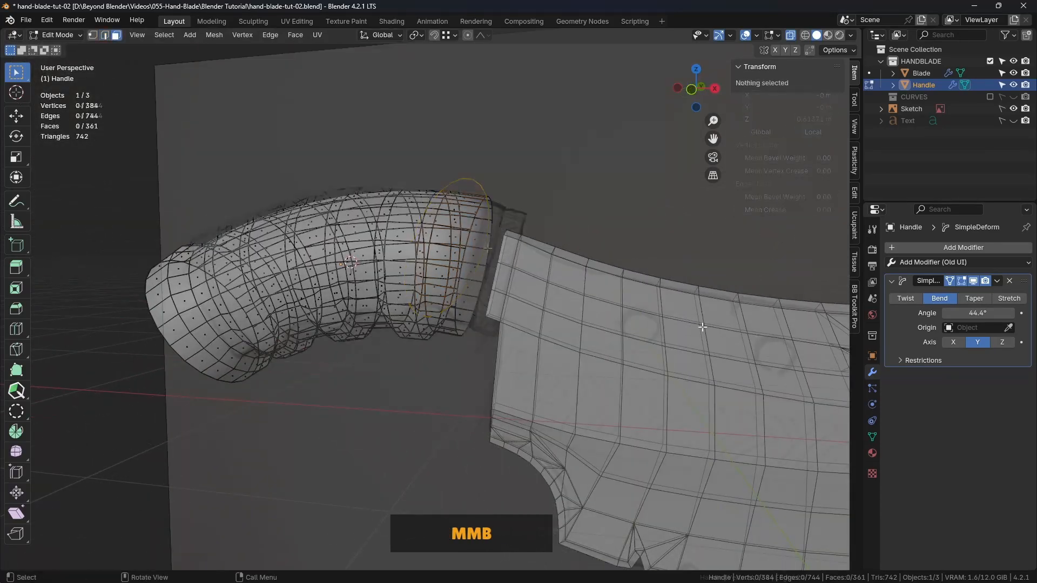
Return to Object Mode and duplicate the Handle in place
click(997, 281)
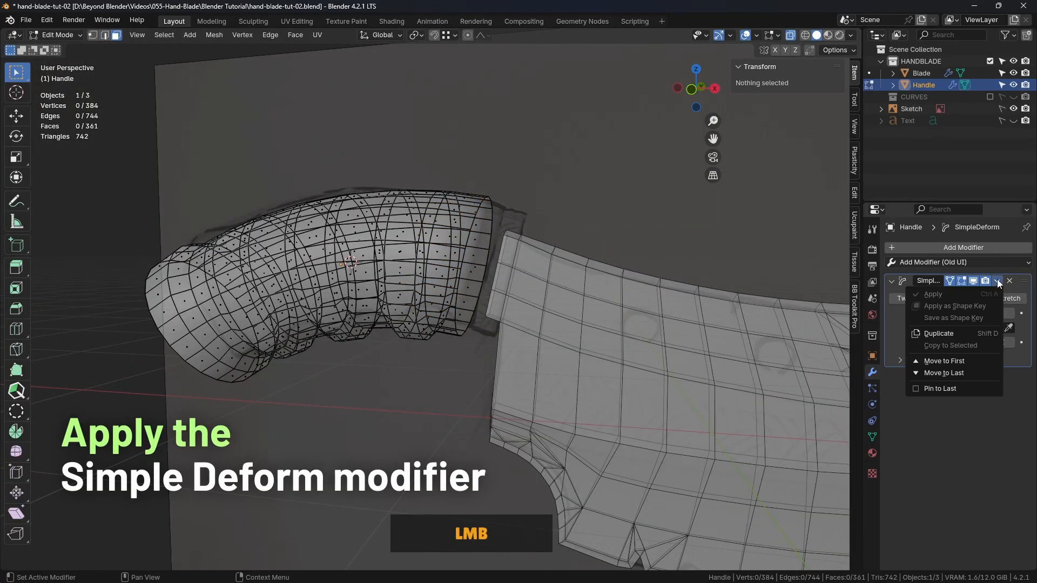
click(572, 229)
key(Tab)
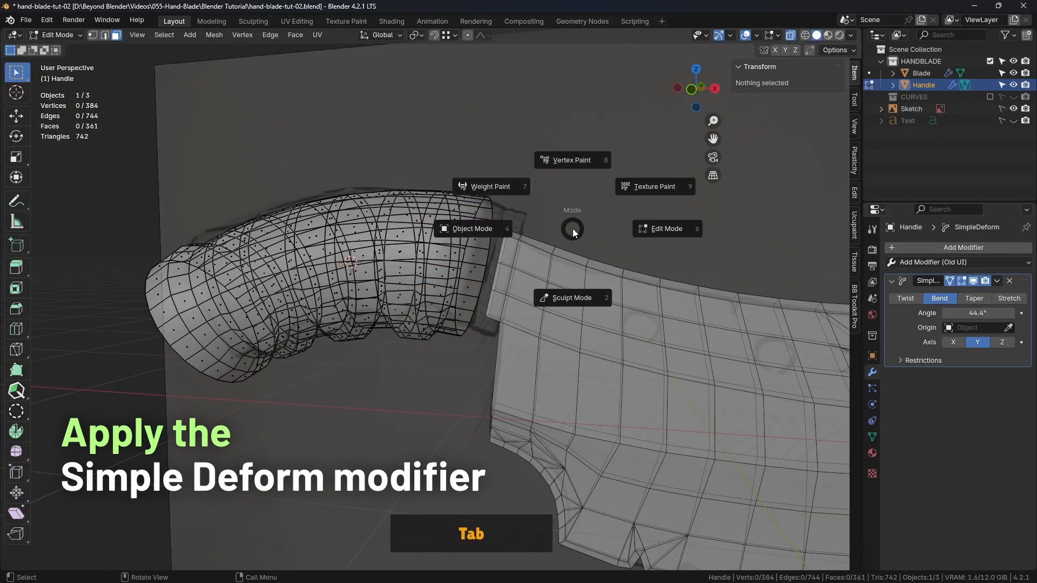
click(500, 229)
click(403, 227)
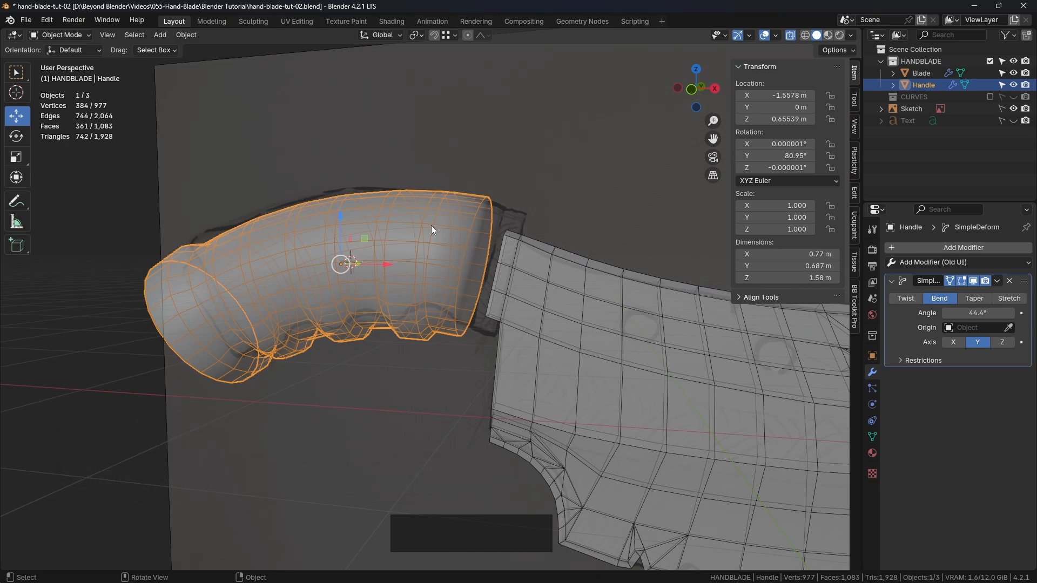
key(shift+d)
right_click(577, 176)
Move the duplicate handle into a new collection named BACKUPS and exclude that collection from the view layer
right_click(919, 157)
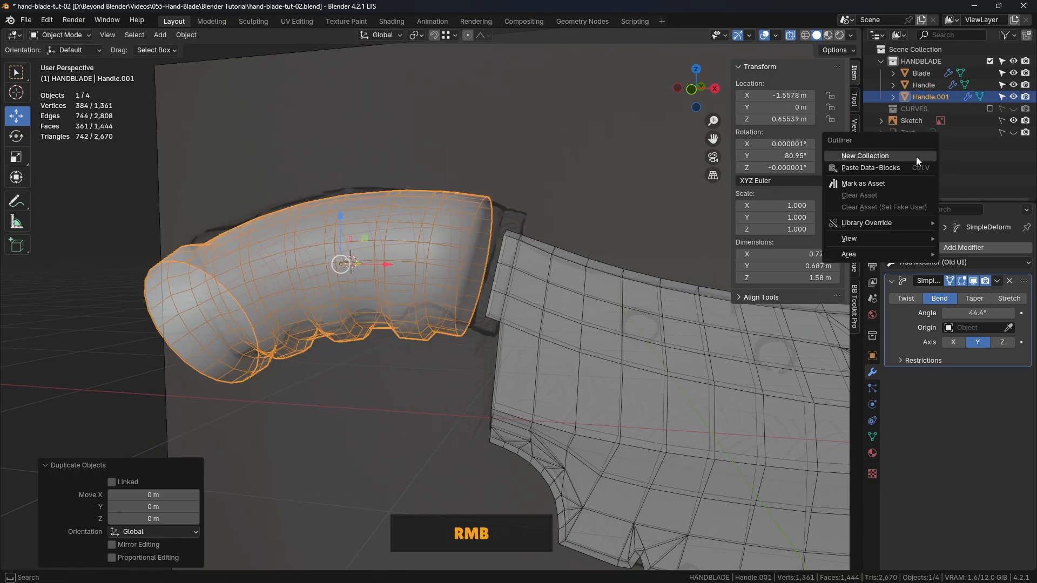
click(883, 157)
double_click(918, 121)
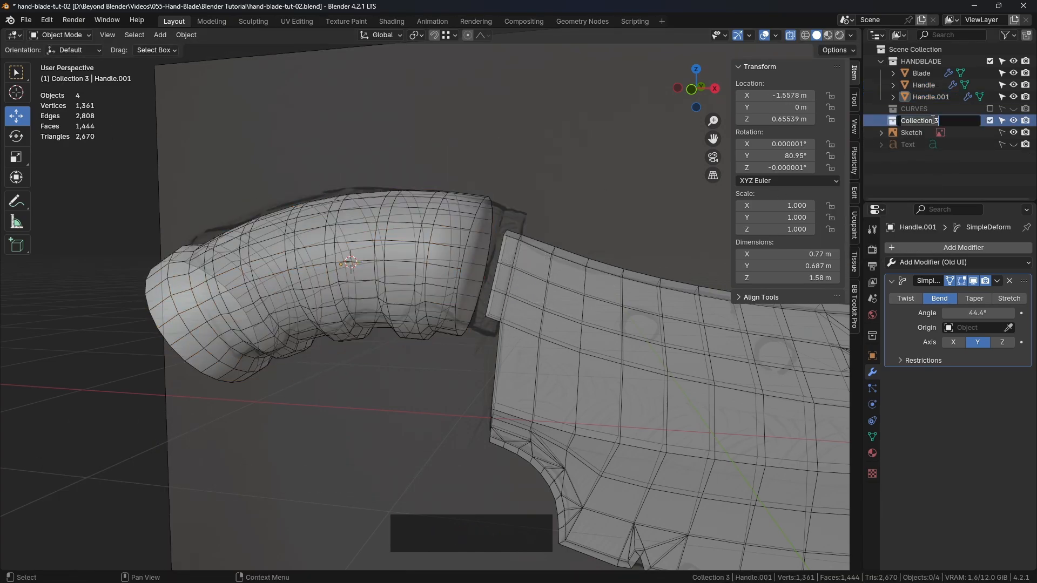
text(BACKUPSD)
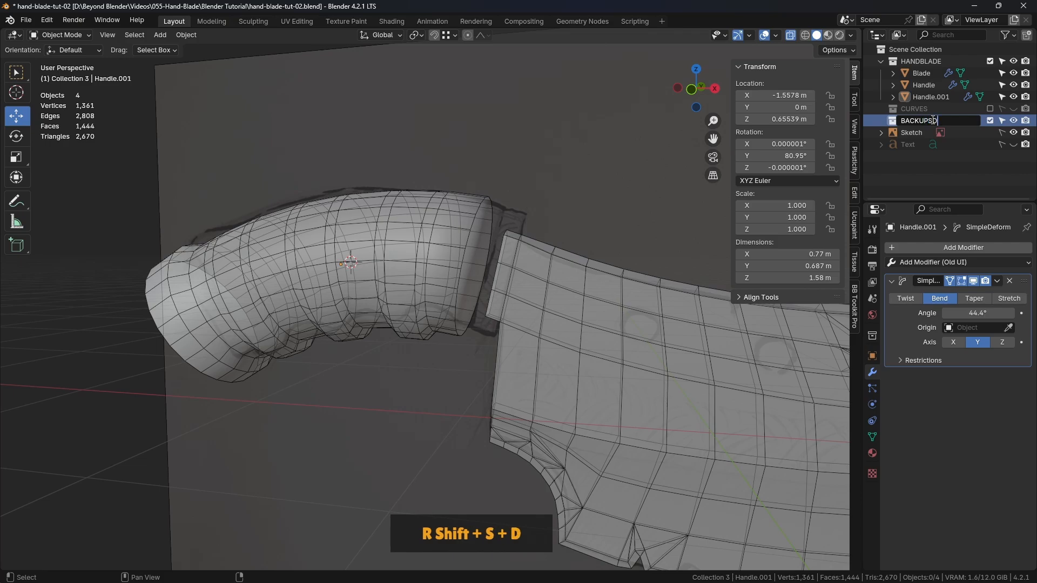
key(BackSpace)
key(Return)
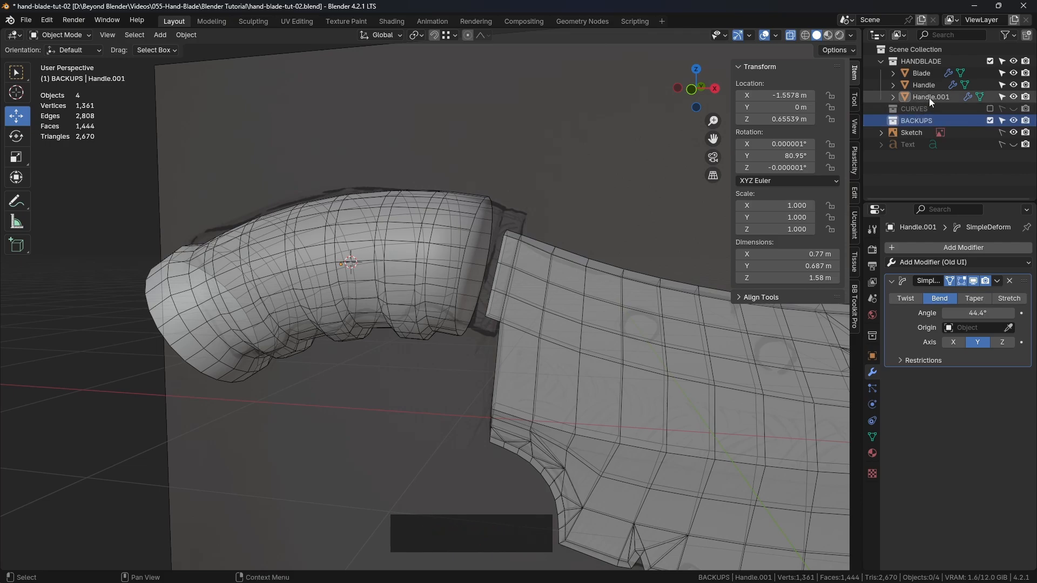
drag(932, 96, 922, 122)
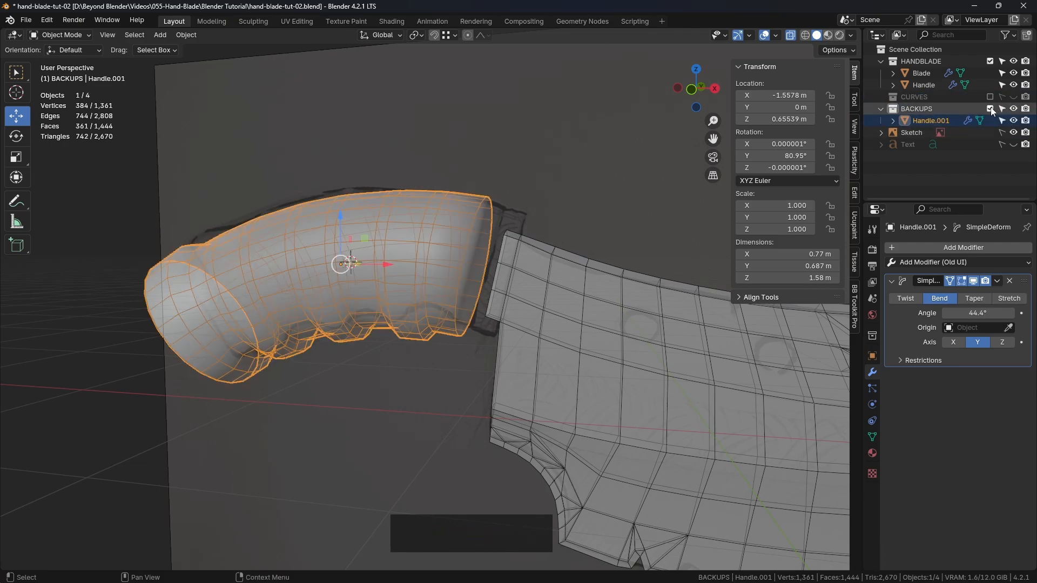
click(990, 110)
Apply the Simple Deform modifier to the original Handle
click(452, 242)
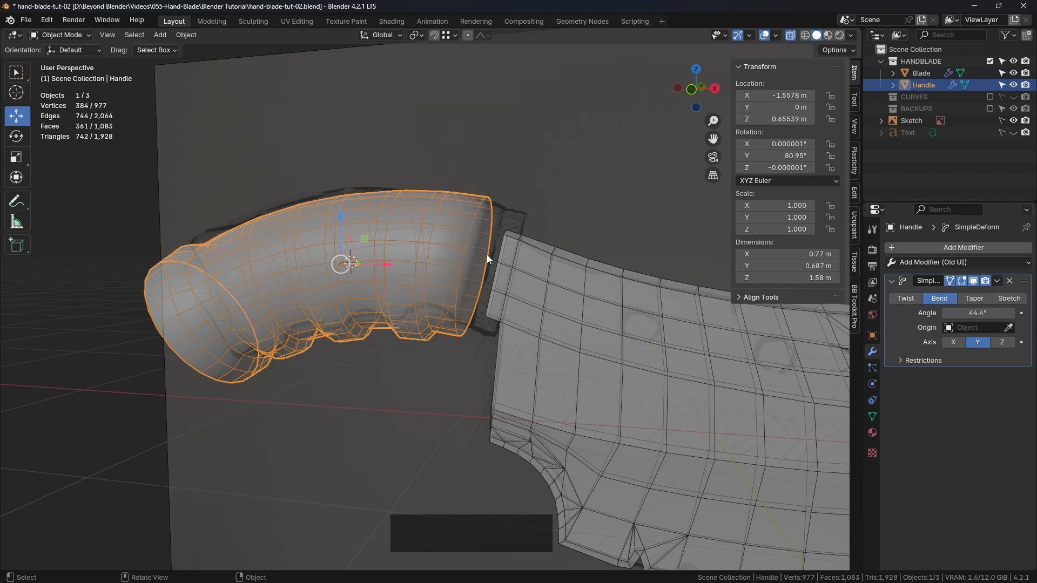
click(997, 280)
click(941, 295)
click(502, 180)
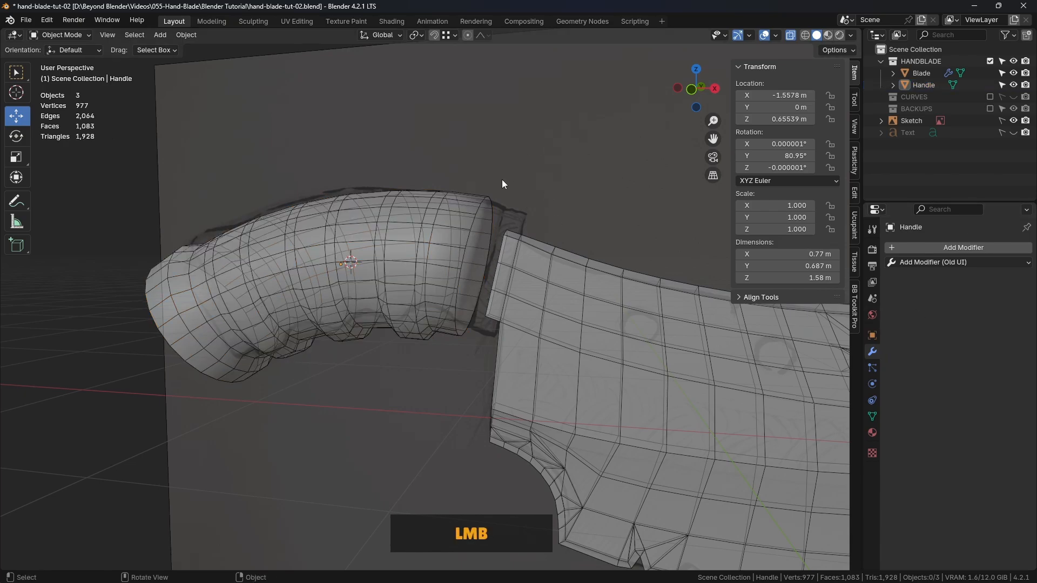
Extrude the Handle's blade-end face about 0.14 m along its normal toward the blade in the front view
click(447, 212)
key(Tab)
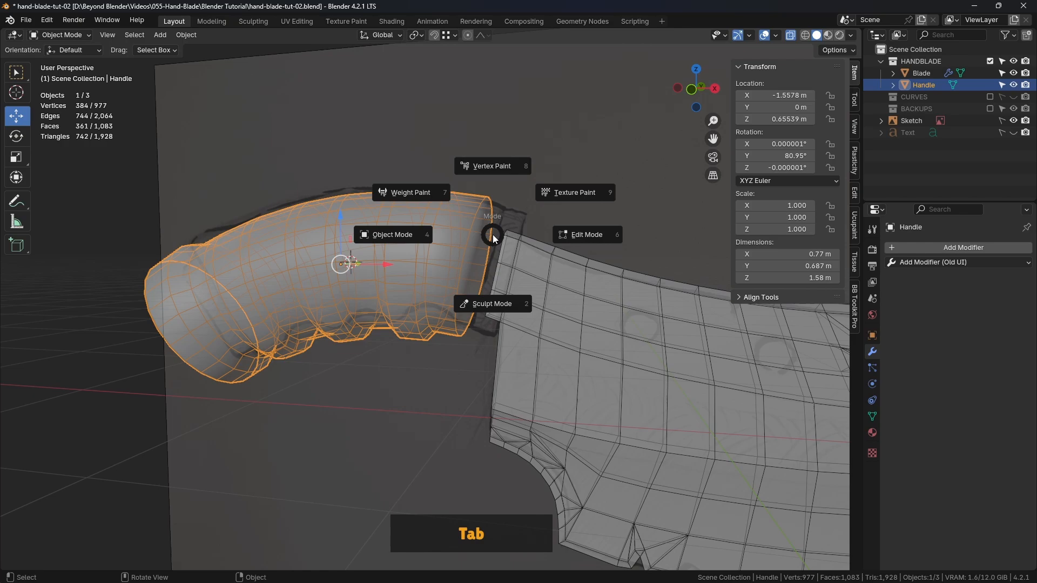
click(586, 234)
middle_drag(518, 274, 510, 275)
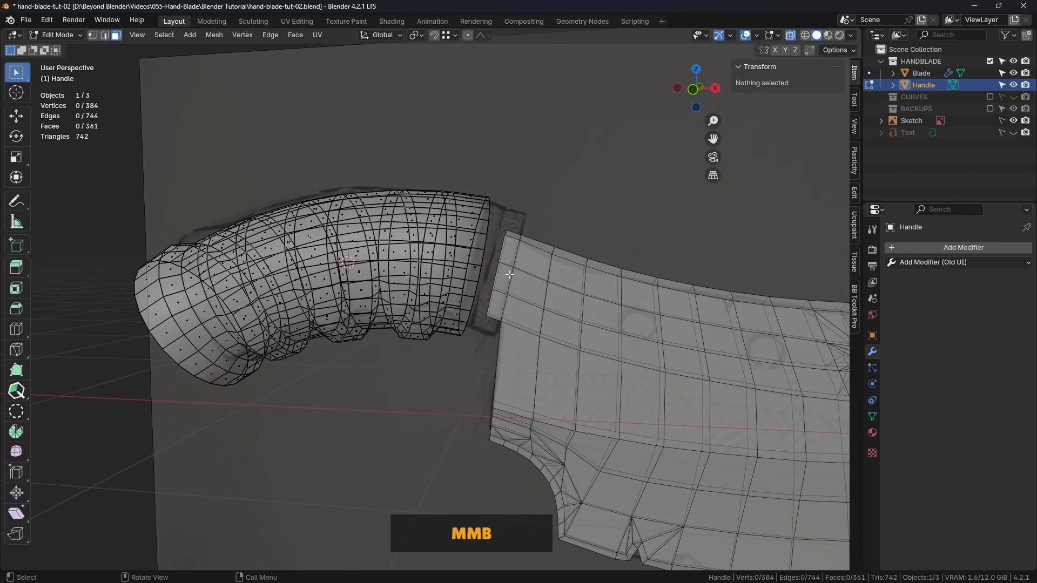
click(476, 270)
key(KP_1)
scroll(562, 262, up, 1)
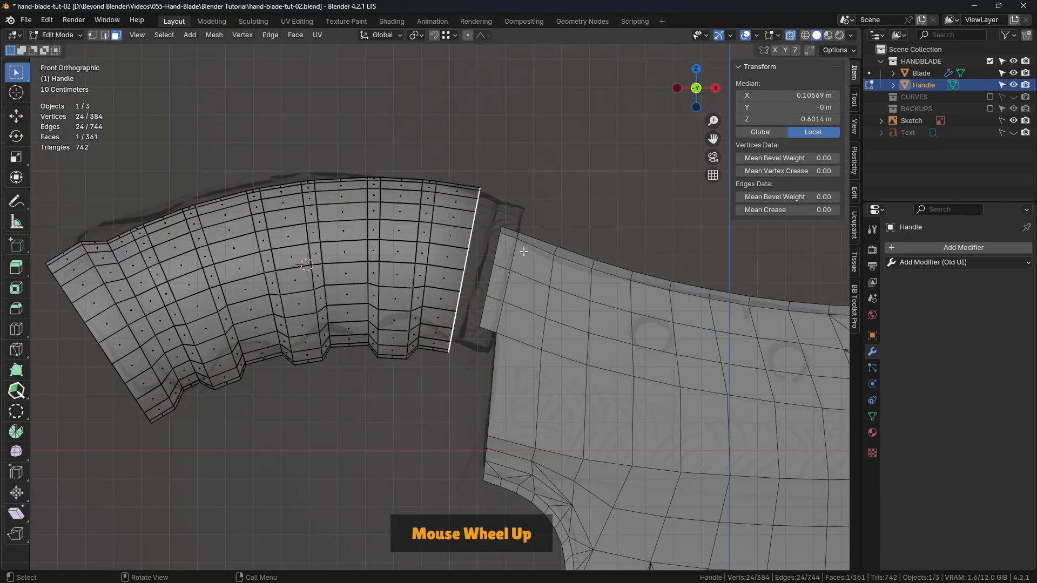
key(e)
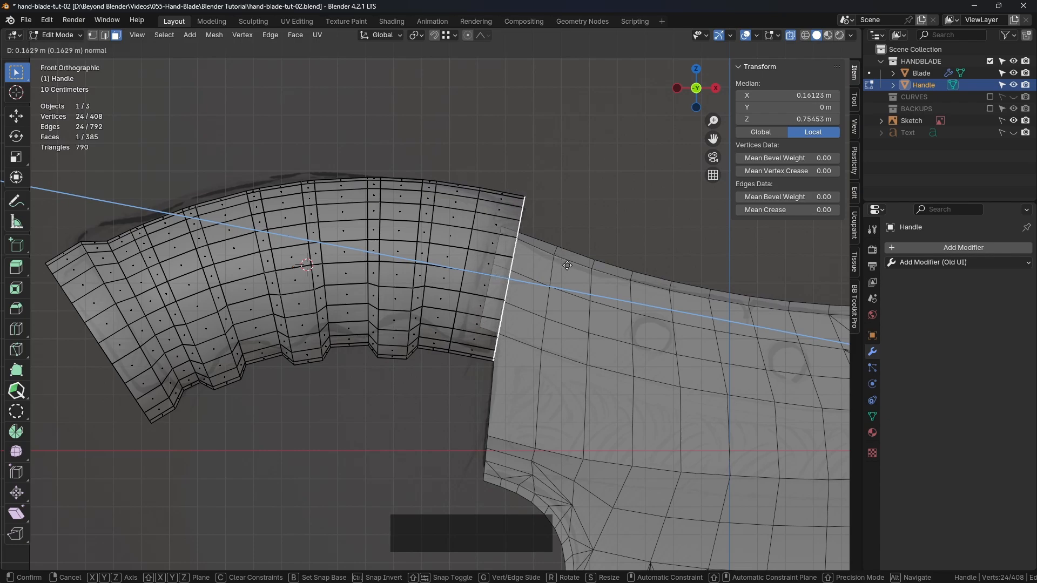
click(562, 265)
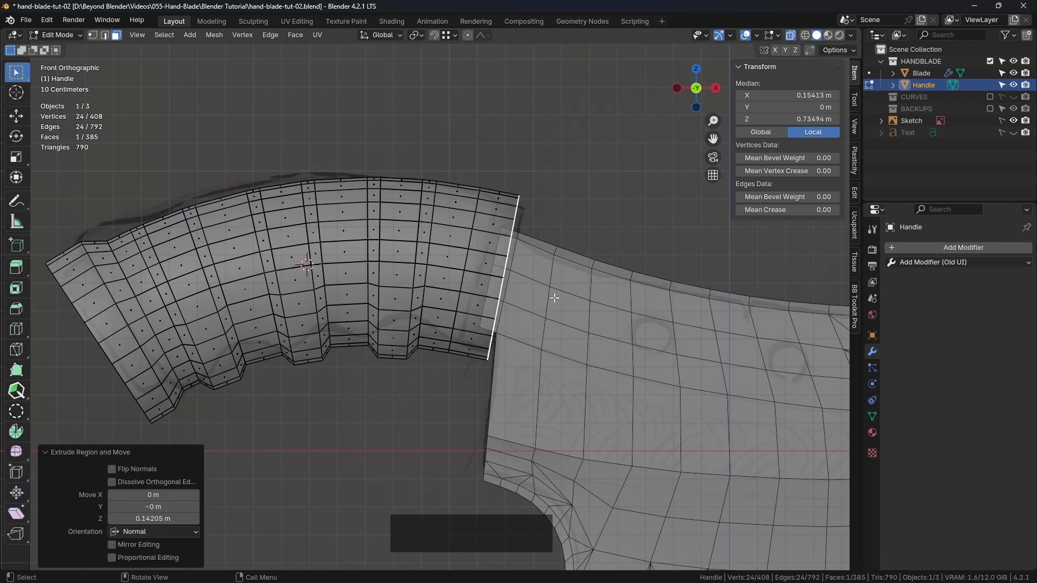
Return to Object Mode and rotate the Handle about 1.4° in the front view to line up with the sketch
key(Tab)
click(476, 310)
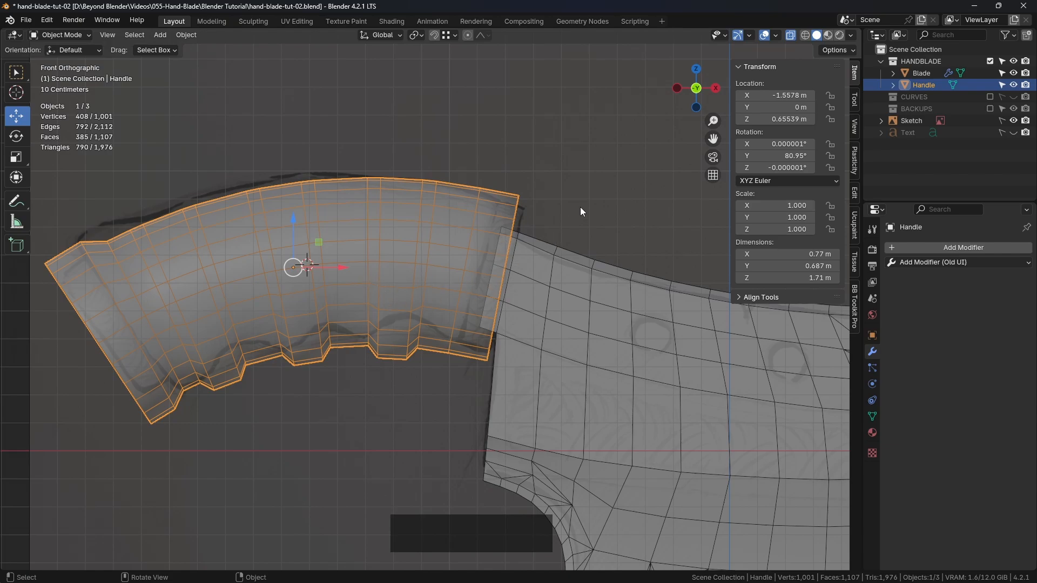
key(r)
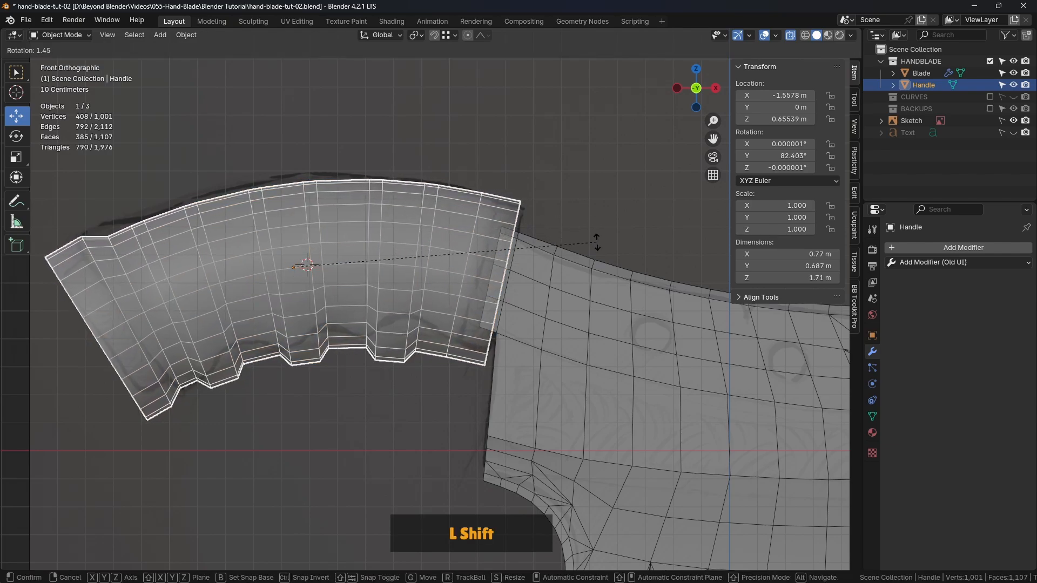
shift+click(598, 231)
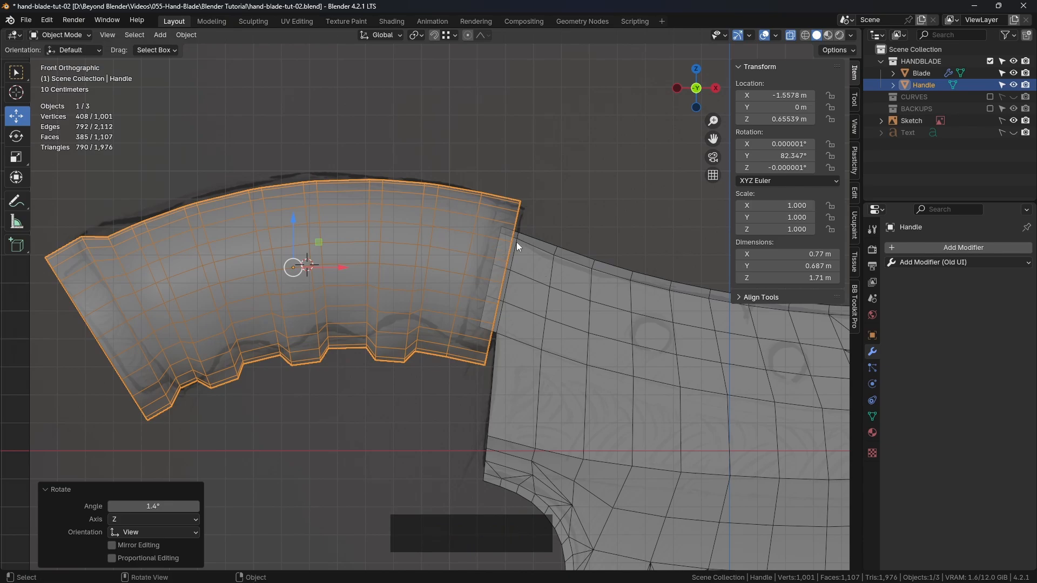
scroll(516, 246, up, 3)
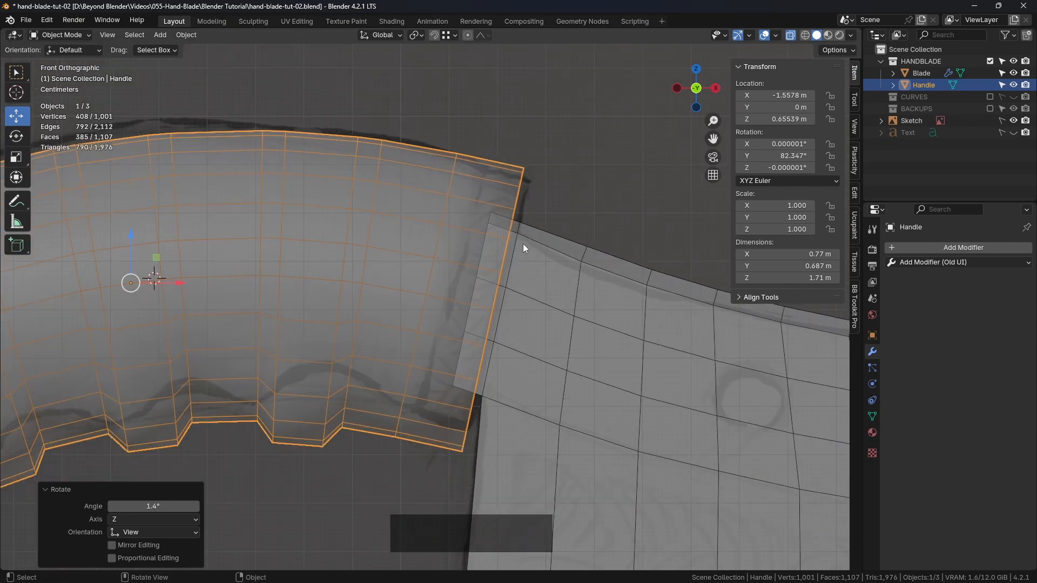
scroll(522, 245, down, 3)
Examine the handle and its joint with the blade with X-ray off, and turn X-ray back on in the front view
middle_drag(524, 306, 513, 282)
click(790, 35)
scroll(591, 257, down, 3)
middle_drag(591, 257, 519, 241)
click(437, 244)
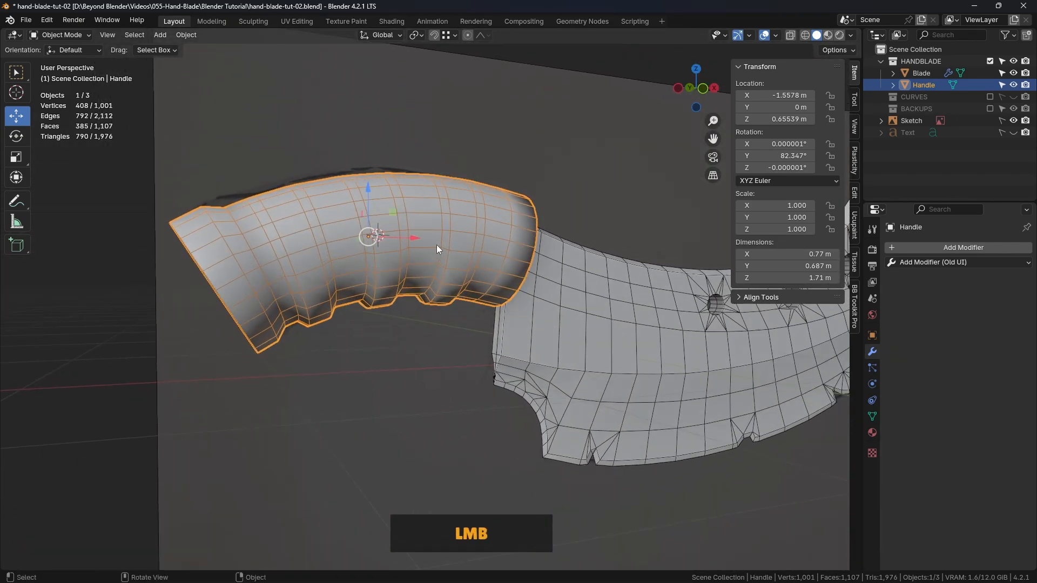
shift+middle_drag(619, 273, 445, 253)
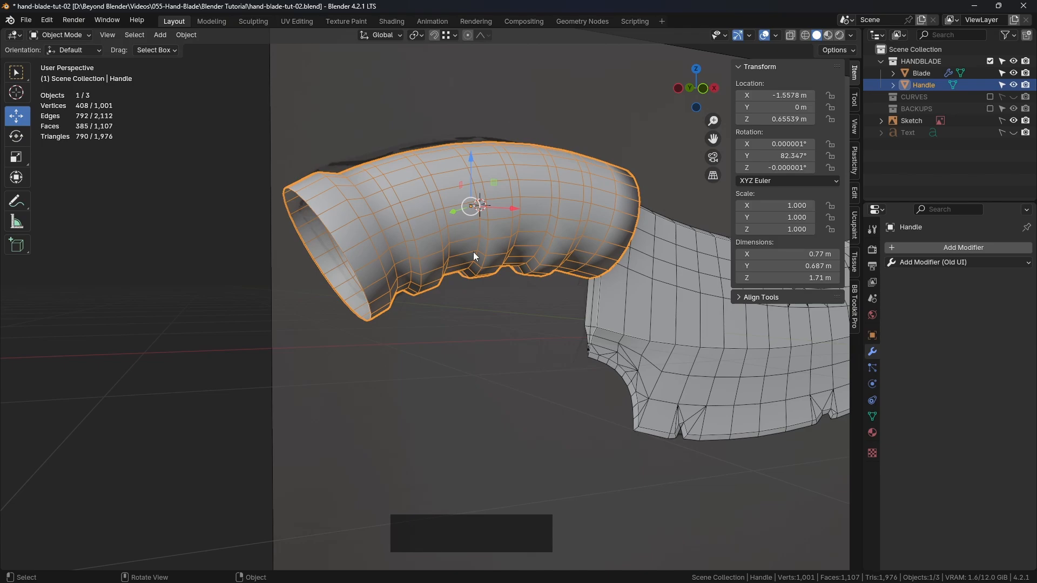
key(KP_1)
click(791, 35)
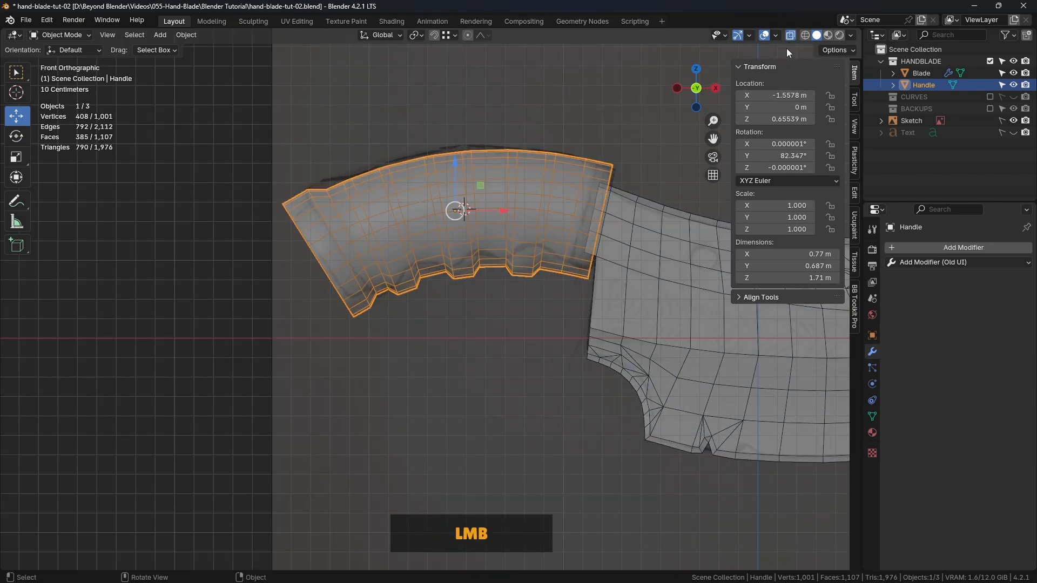
Hide the Handle temporarily to examine the sketched cap at its rear end, and show it again
click(504, 86)
scroll(355, 216, up, 2)
shift+middle_drag(355, 215, 378, 216)
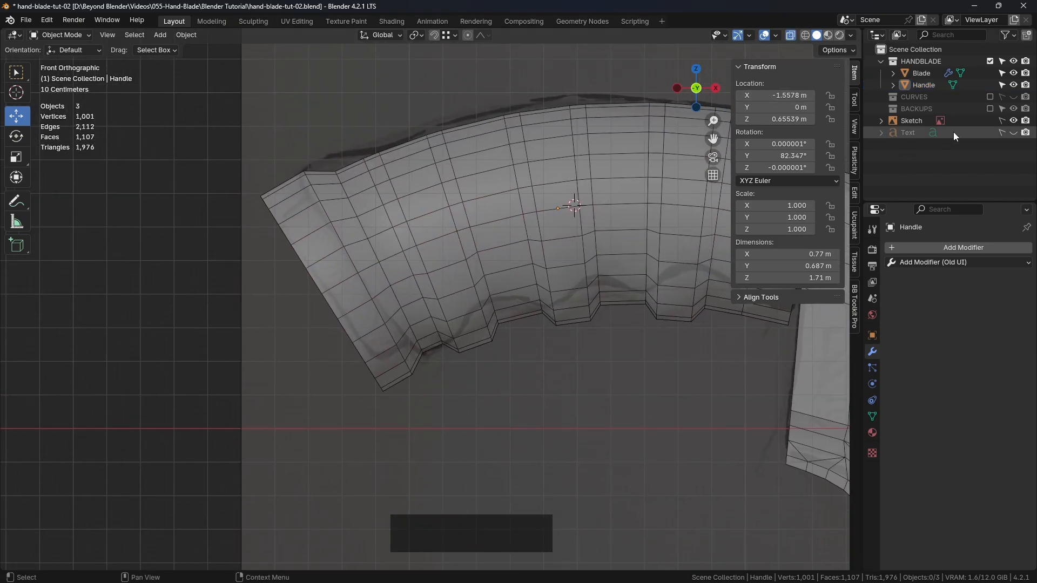
click(1014, 85)
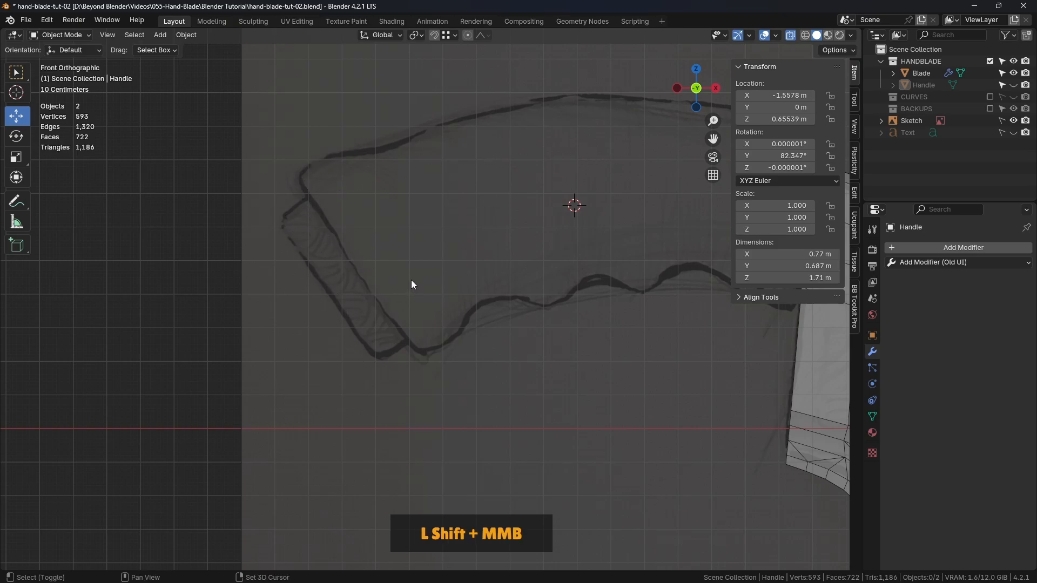
shift+middle_drag(410, 280, 379, 284)
click(1014, 85)
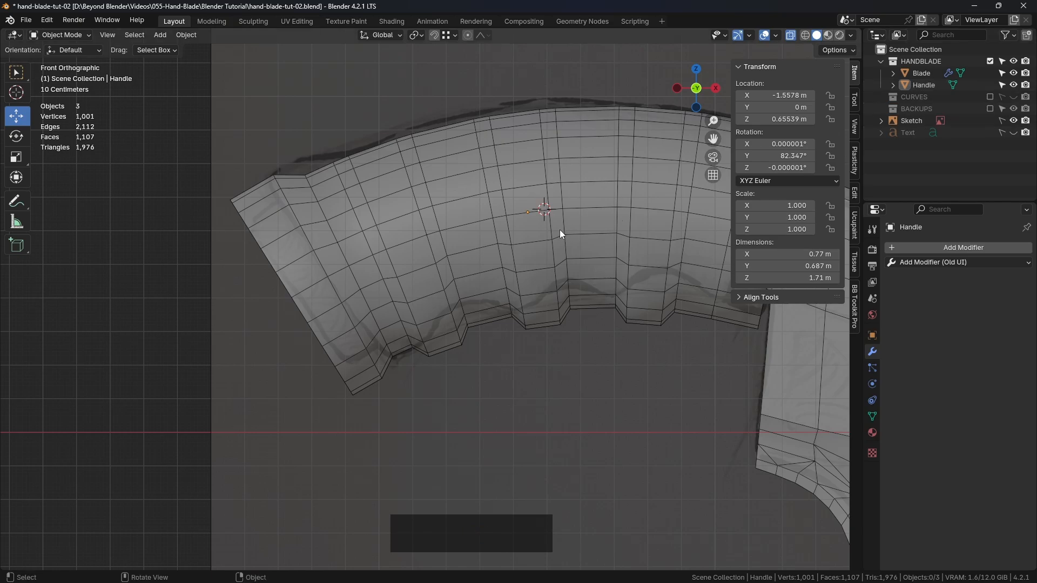
Turn X-ray off and fill the open edge loop at the Handle's rear end with a single face in Edit Mode
shift+middle_drag(558, 230, 393, 243)
click(393, 243)
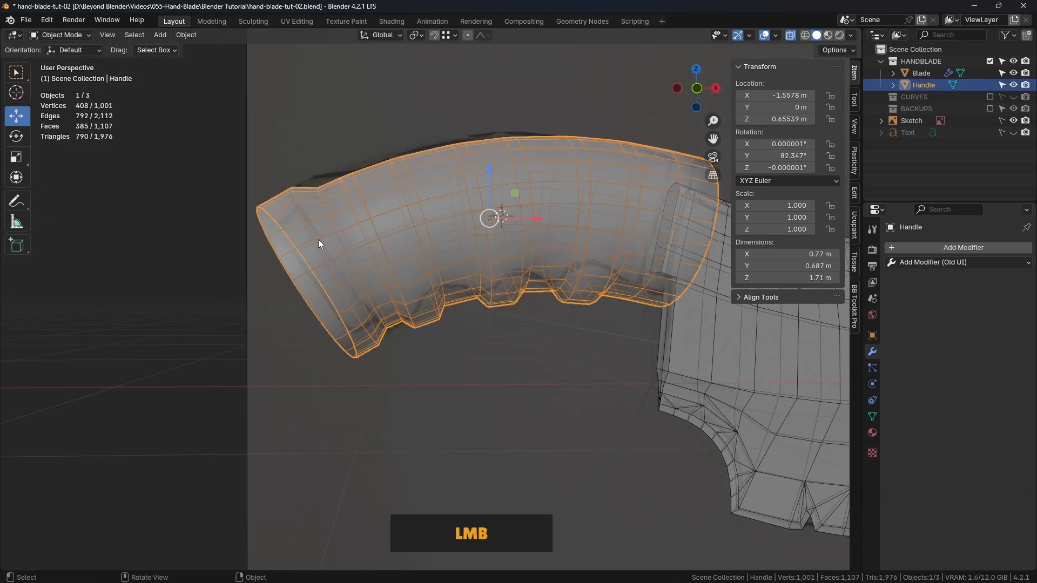
middle_drag(318, 239, 540, 227)
click(792, 36)
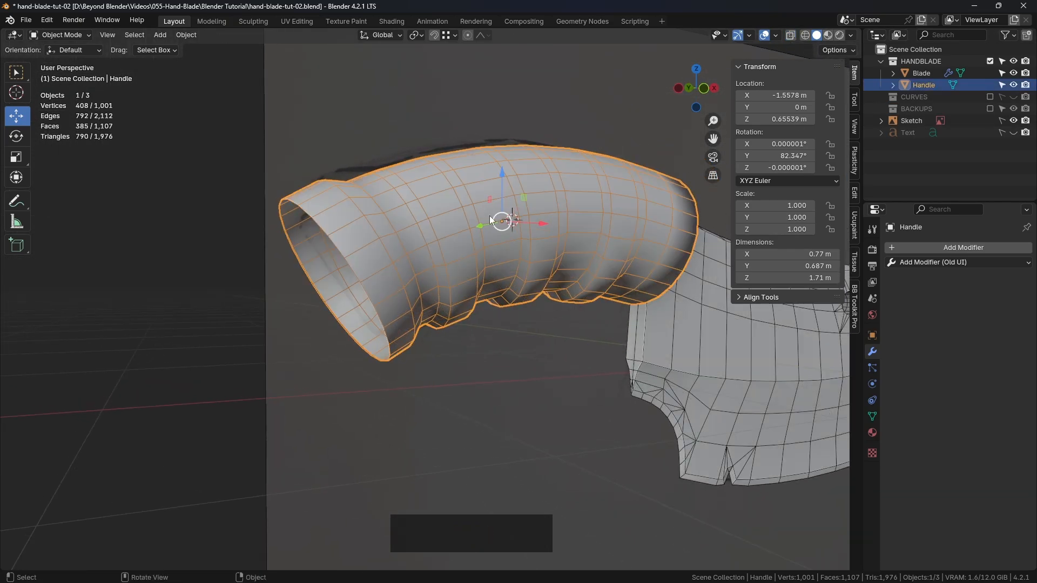
key(Tab)
key(2)
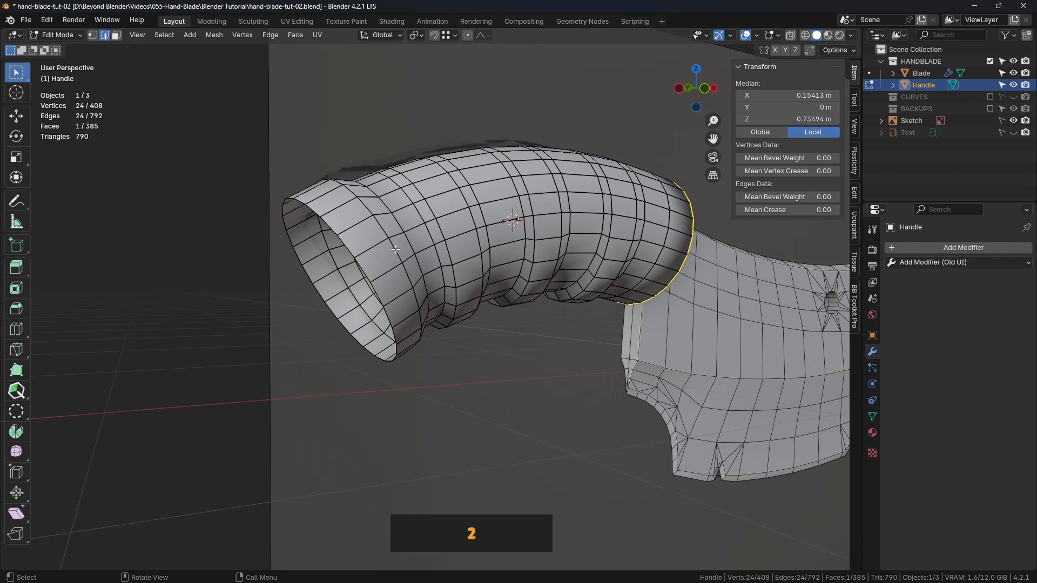
alt+click(332, 227)
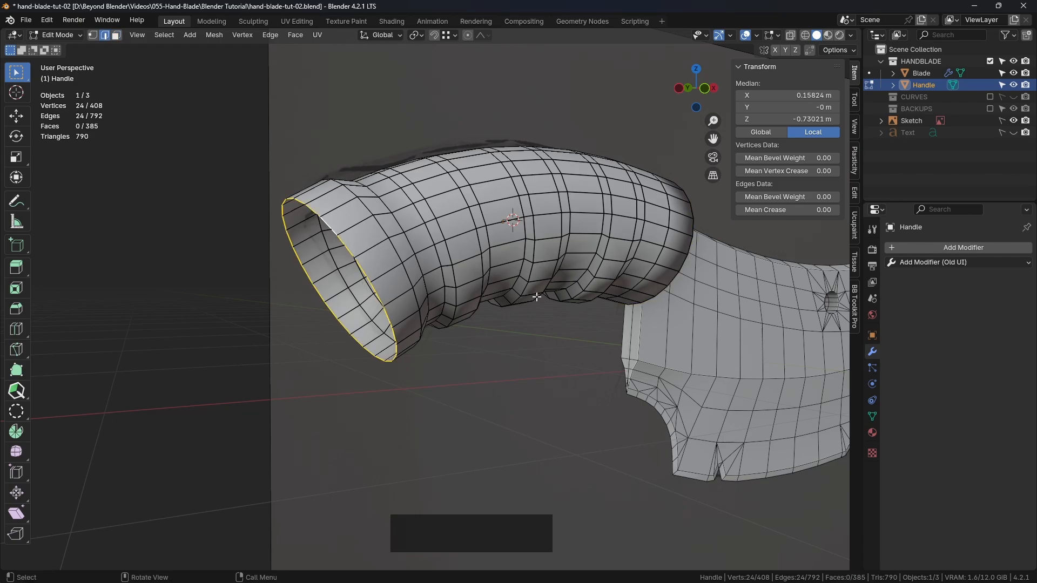
middle_drag(536, 296, 335, 195)
key(f)
Inset the Handle's rear end face by about 0.08 m
click(117, 35)
middle_drag(518, 238, 547, 220)
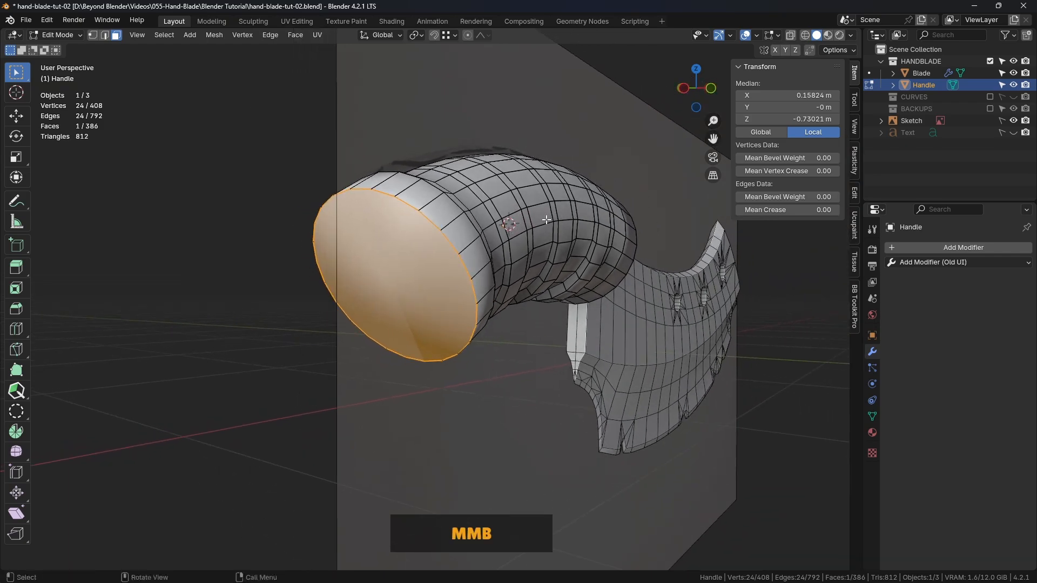
key(i)
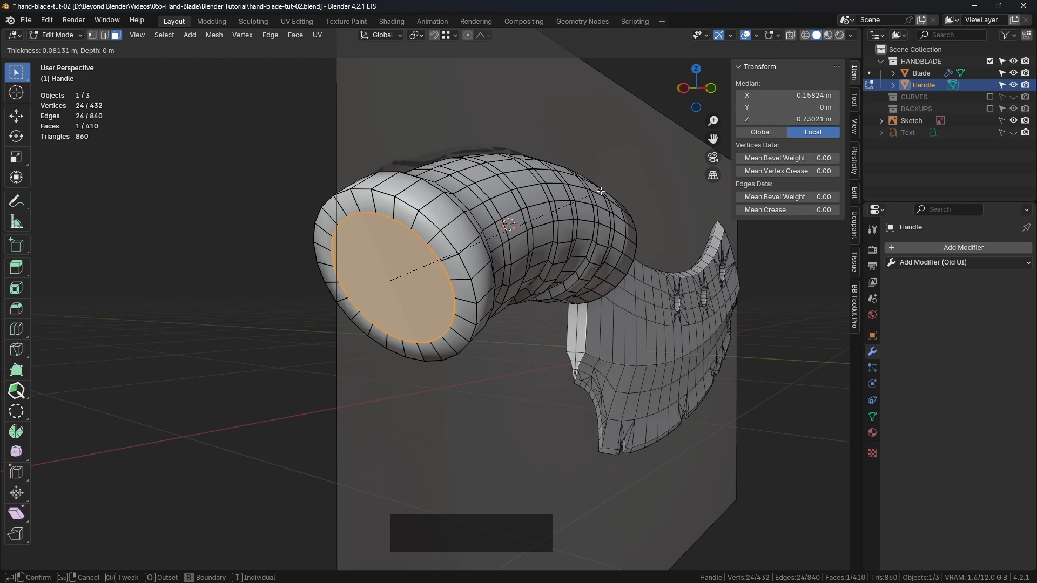
click(601, 192)
Extrude the inset rear face outward about 0.093 m along its normal
middle_drag(648, 178, 662, 178)
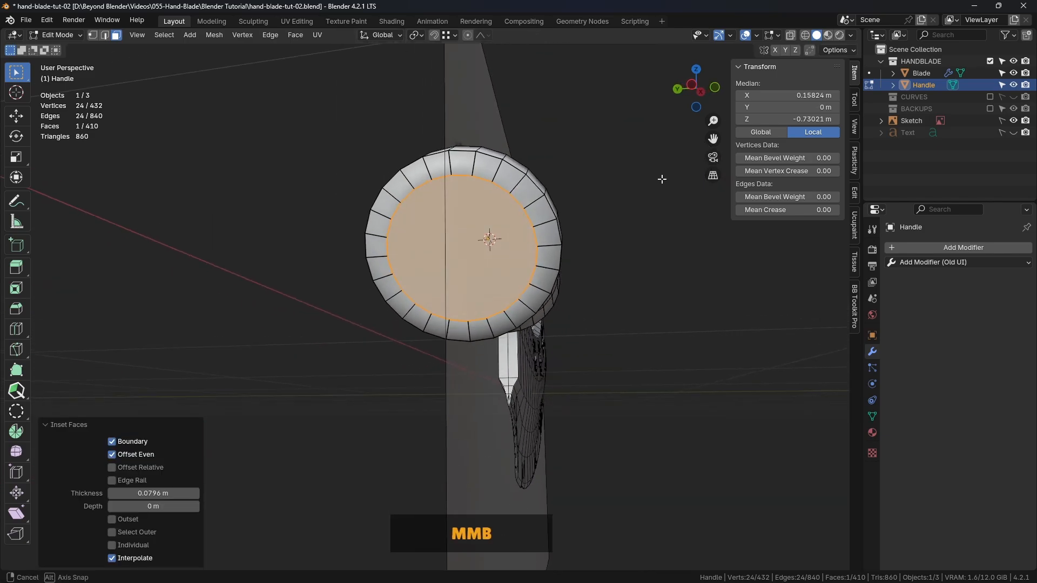
middle_drag(613, 201, 550, 225)
key(e)
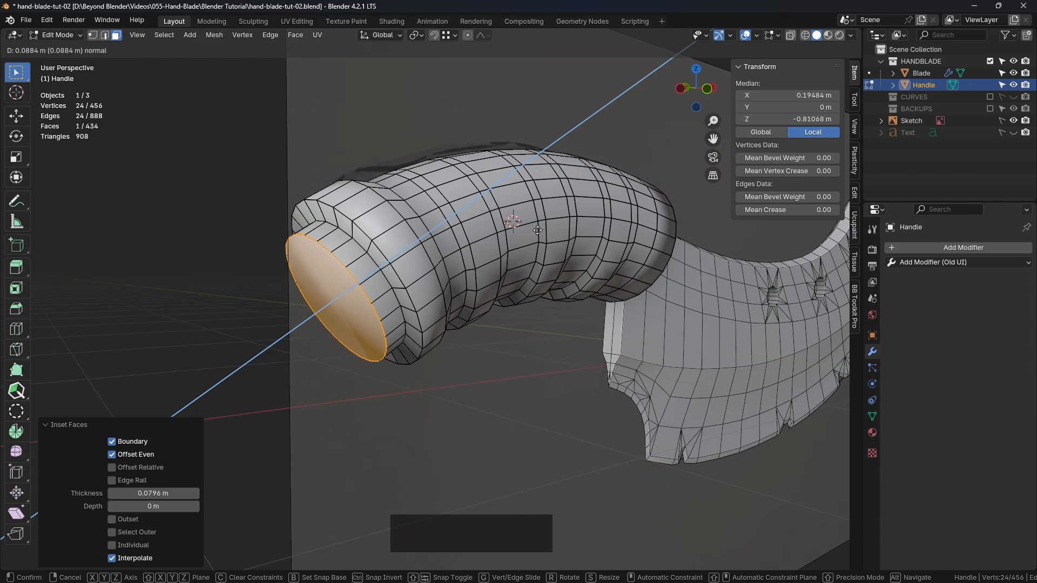
click(567, 247)
Delete the face that closes the Handle's extruded rear end
middle_drag(570, 250, 300, 258)
scroll(528, 265, down, 3)
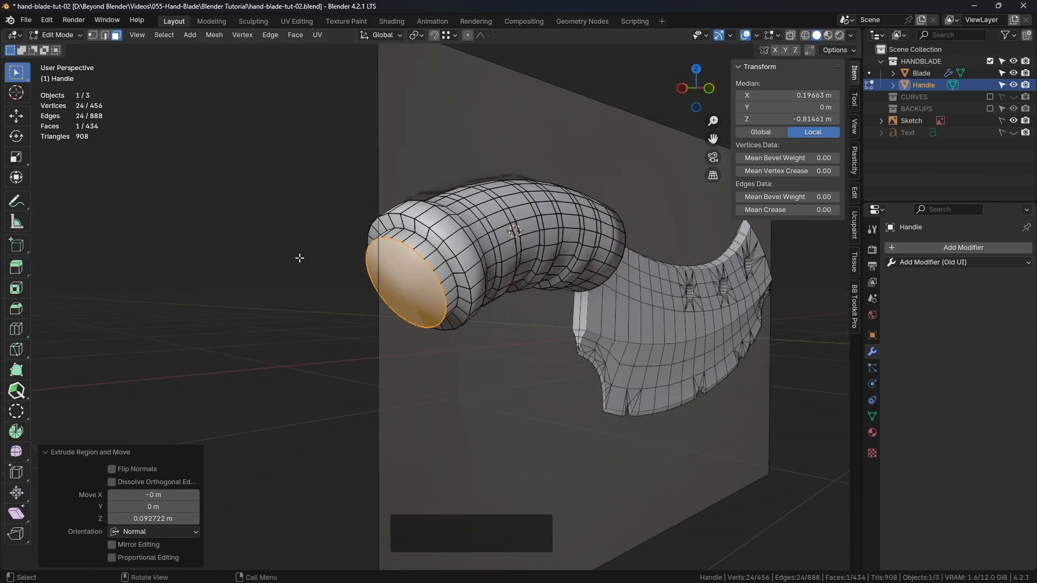
key(Delete)
click(388, 258)
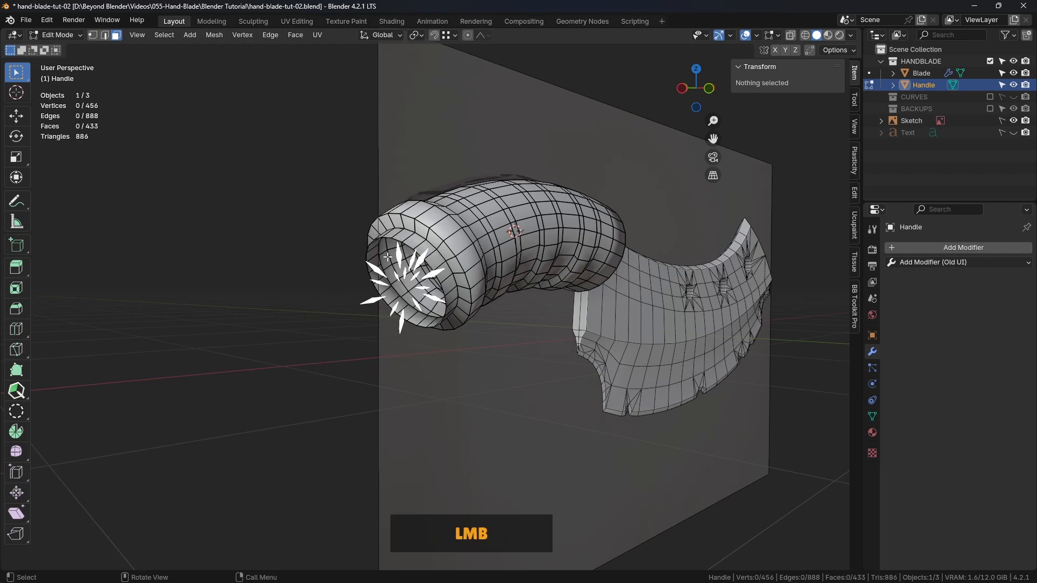
Select the open edge loop at the Handle's rear end and close it with Grid Fill
click(105, 35)
alt+click(409, 252)
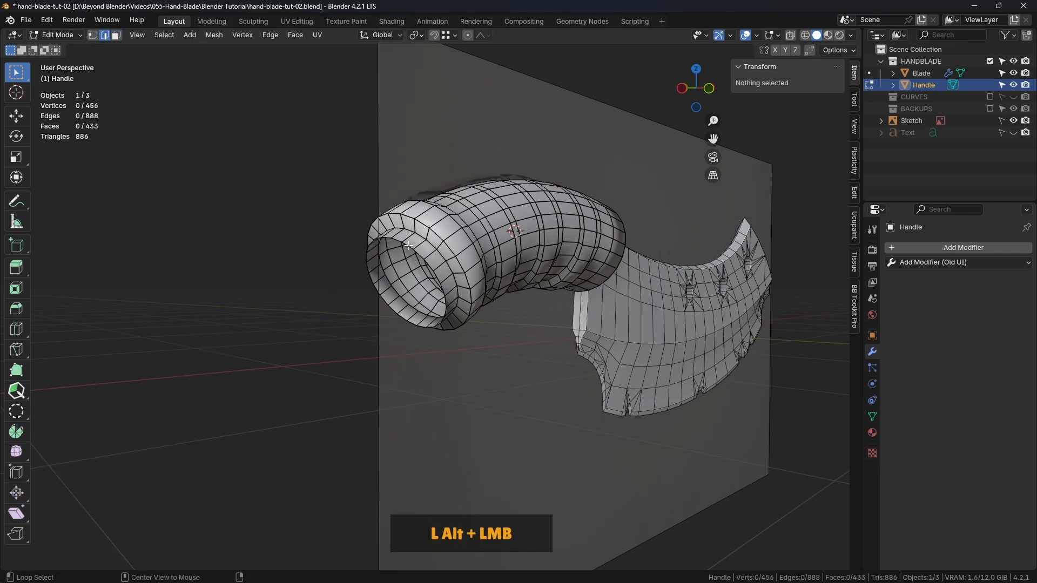
scroll(416, 276, up, 4)
middle_drag(389, 297, 505, 286)
shift+middle_drag(505, 287, 449, 300)
click(300, 36)
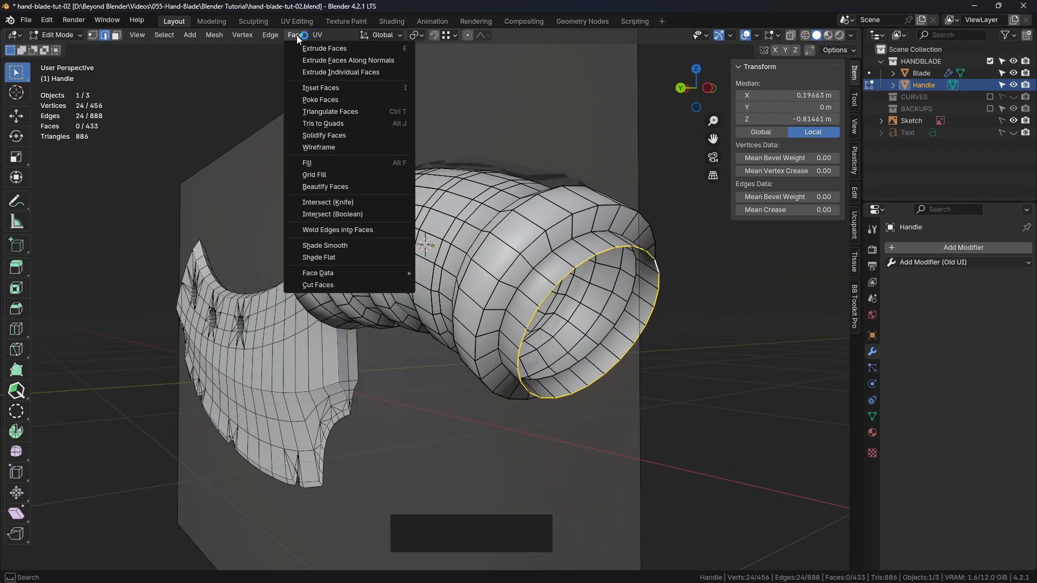
click(321, 176)
Set the Grid Fill offset to 3 with Simple Blending off so the grid lines run straight across the end cap
middle_drag(641, 277, 635, 249)
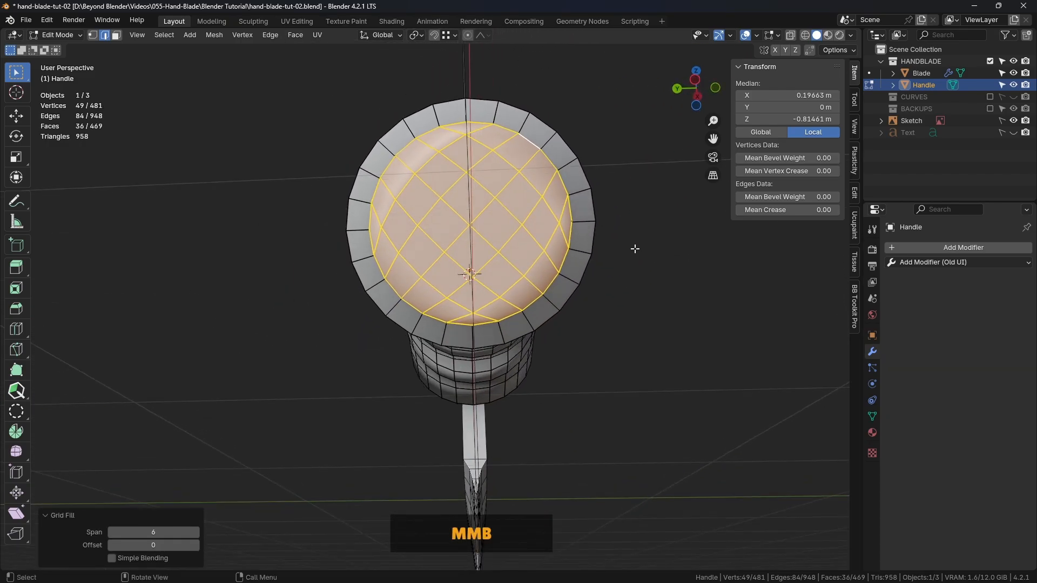
middle_drag(507, 221, 584, 261)
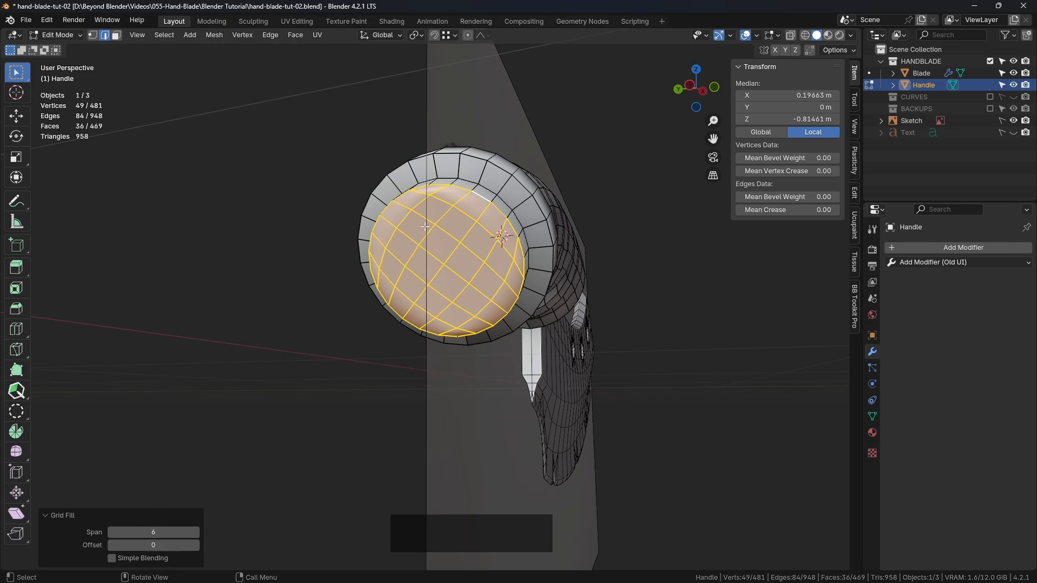
middle_drag(426, 227, 496, 210)
middle_drag(413, 250, 488, 208)
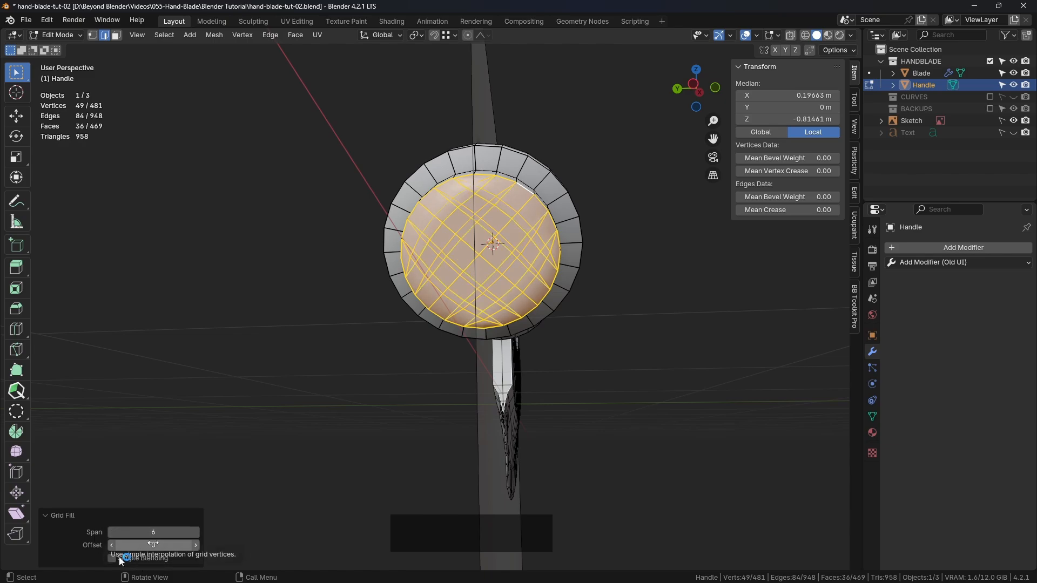
click(120, 559)
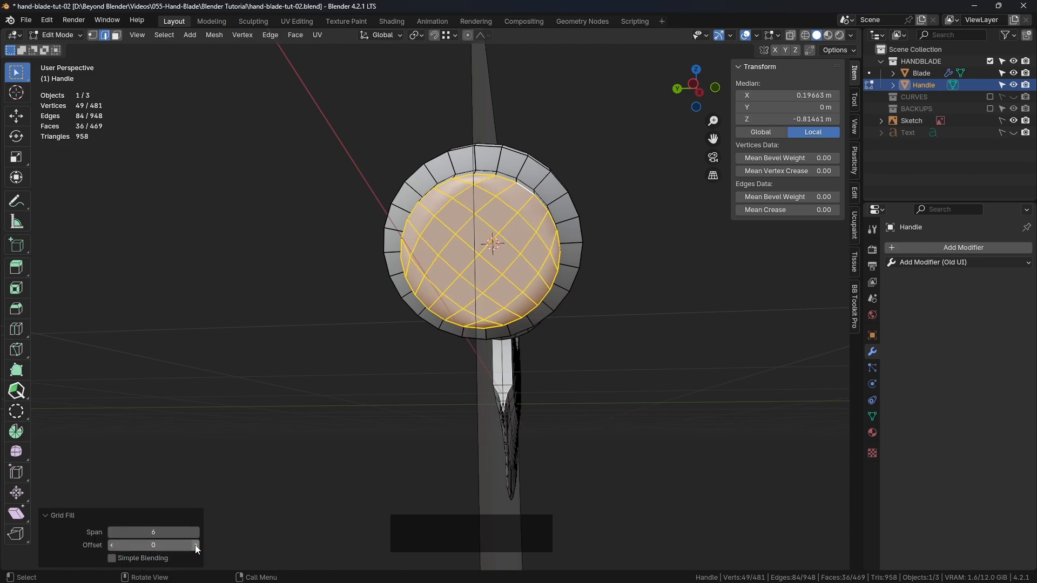
middle_drag(471, 185, 485, 180)
scroll(485, 180, up, 3)
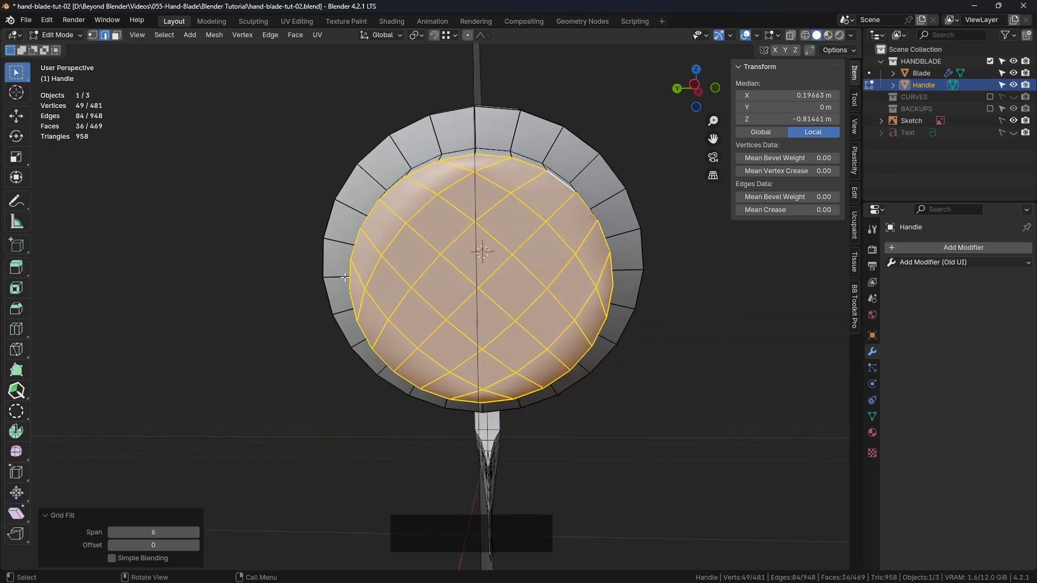
click(196, 546)
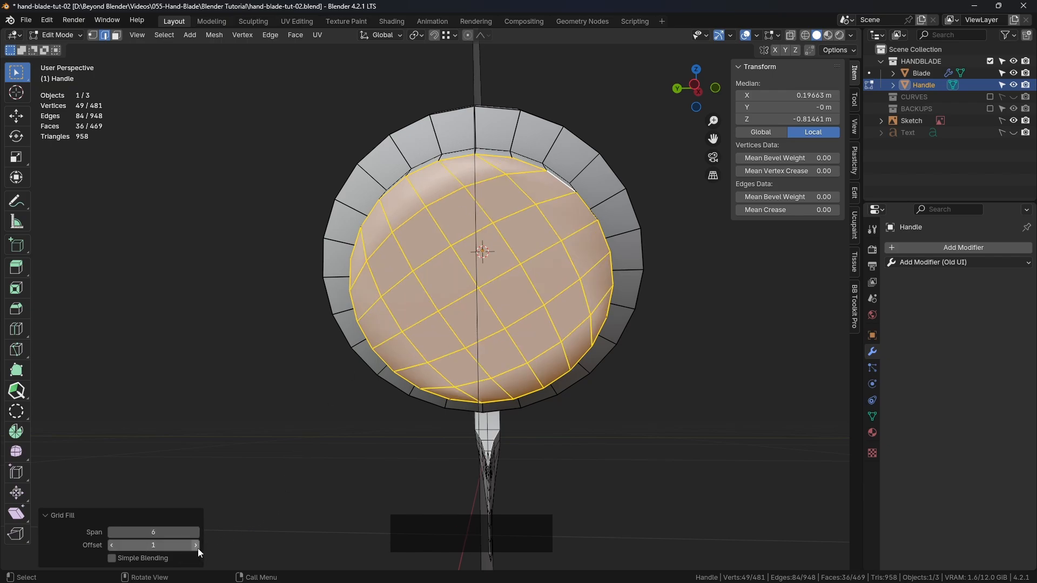
click(196, 546)
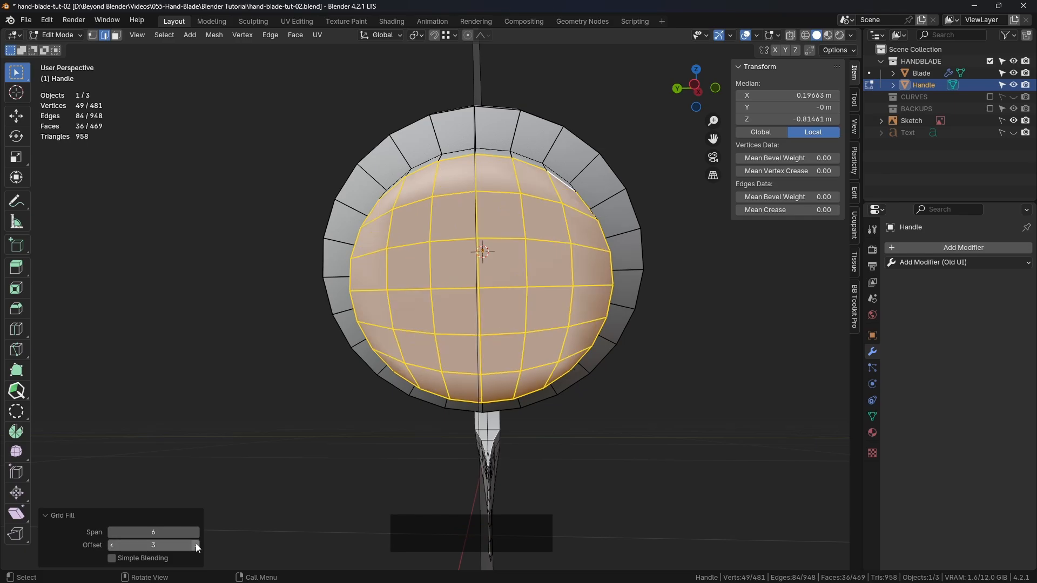
click(196, 545)
Hide the Sketch reference image to view the Handle's rear end cap without it
mouse_move(584, 279)
middle_down()
mouse_move(475, 292)
mouse_move(546, 270)
mouse_move(577, 286)
middle_up()
click(1012, 121)
click(746, 333)
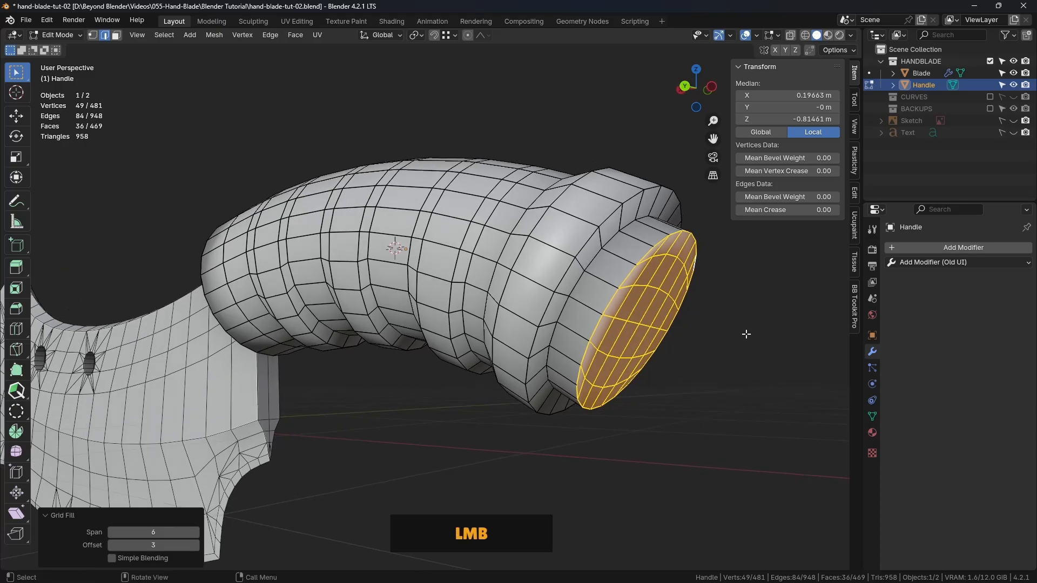
Select the centre edge loop running along the top of the Handle to check its alignment from the rear cap to the blade end
middle_drag(744, 334, 631, 339)
scroll(609, 343, down, 2)
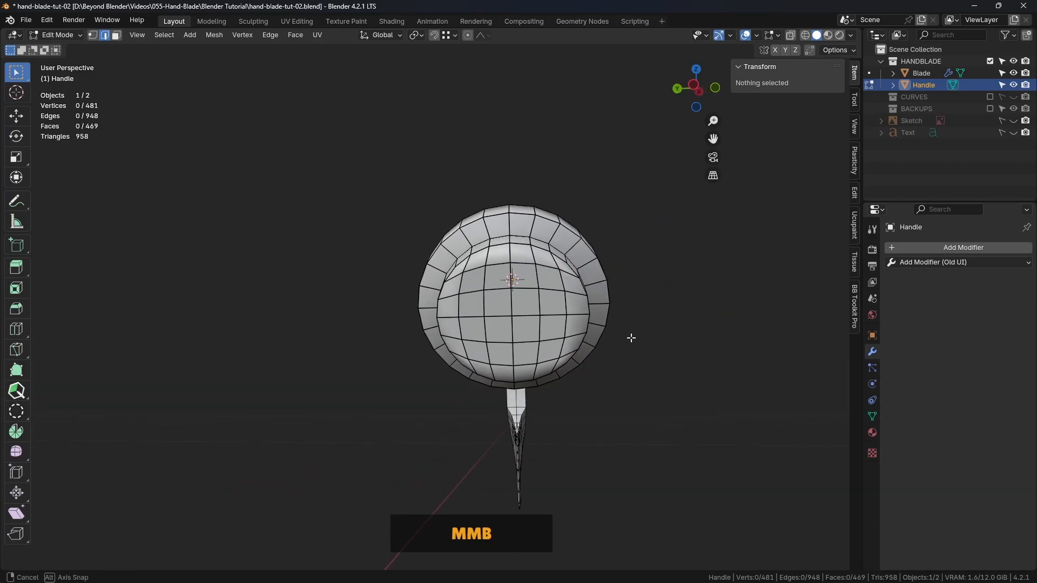
alt+click(516, 254)
middle_drag(516, 254, 472, 308)
scroll(667, 331, down, 5)
scroll(447, 269, up, 4)
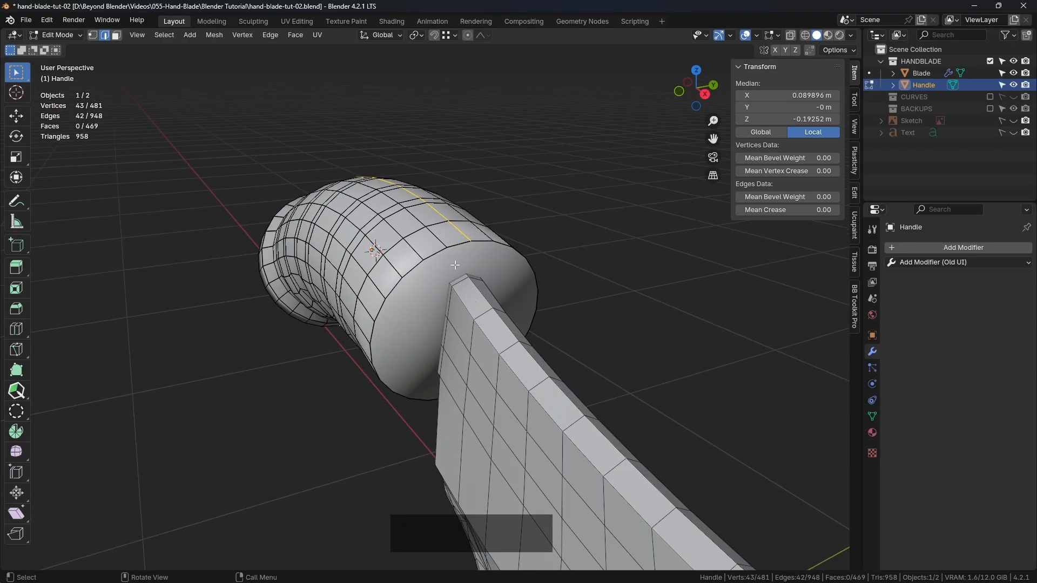
Select the edge loop around the Handle's blade-side end face and bevel it with one segment, about 0.007 m wide
key(3)
click(462, 261)
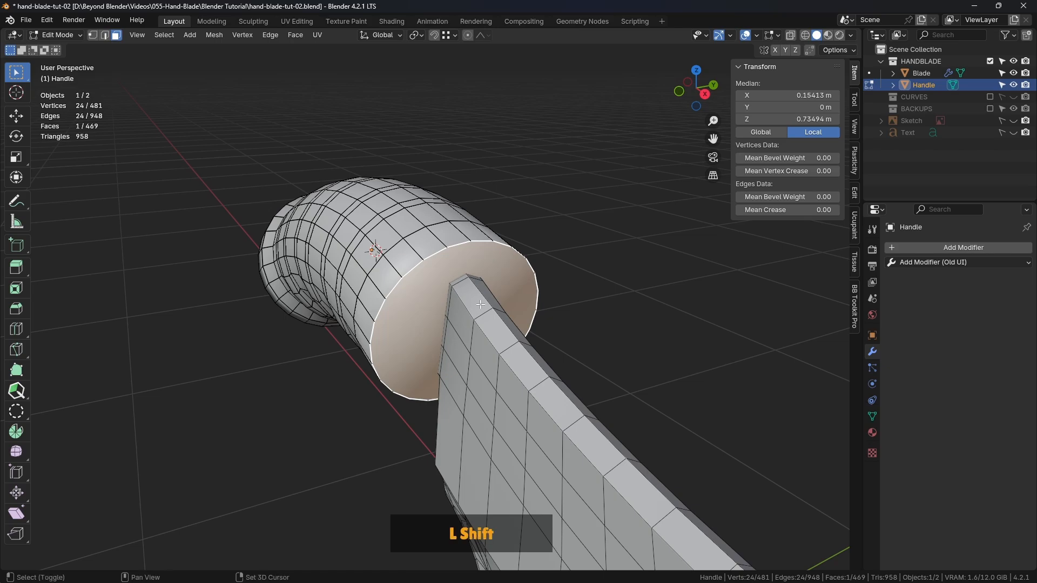
shift+middle_drag(462, 261, 420, 224)
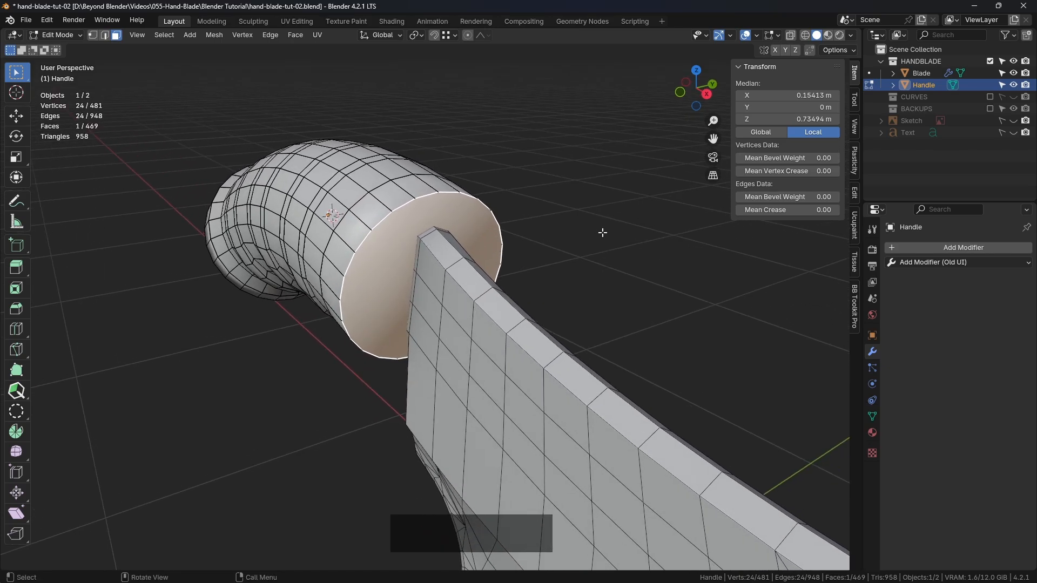
scroll(646, 236, up, 3)
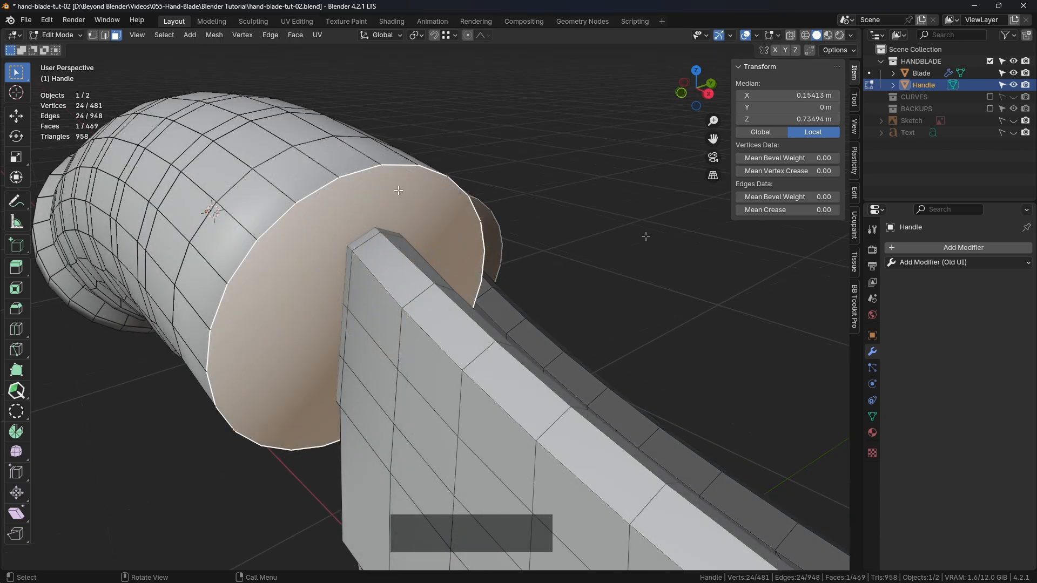
middle_drag(255, 167, 272, 169)
click(105, 36)
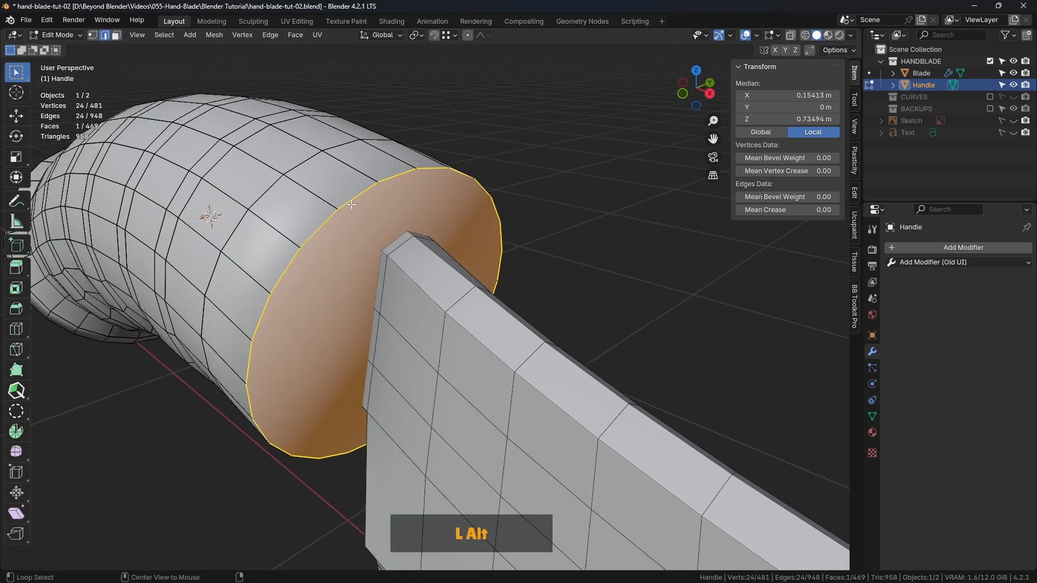
alt+click(353, 198)
scroll(512, 253, down, 1)
scroll(594, 231, up, 2)
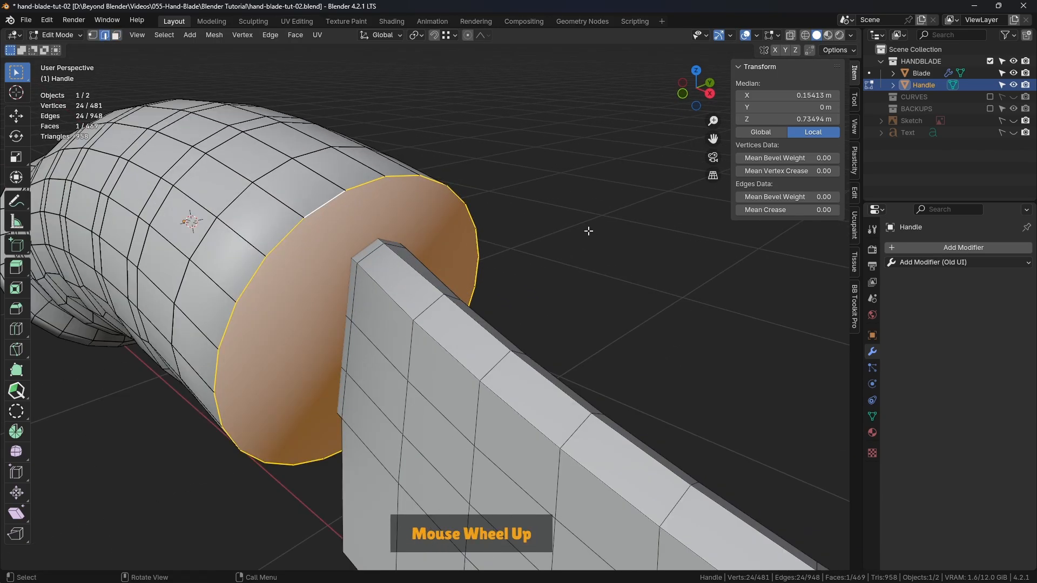
key(ctrl+b)
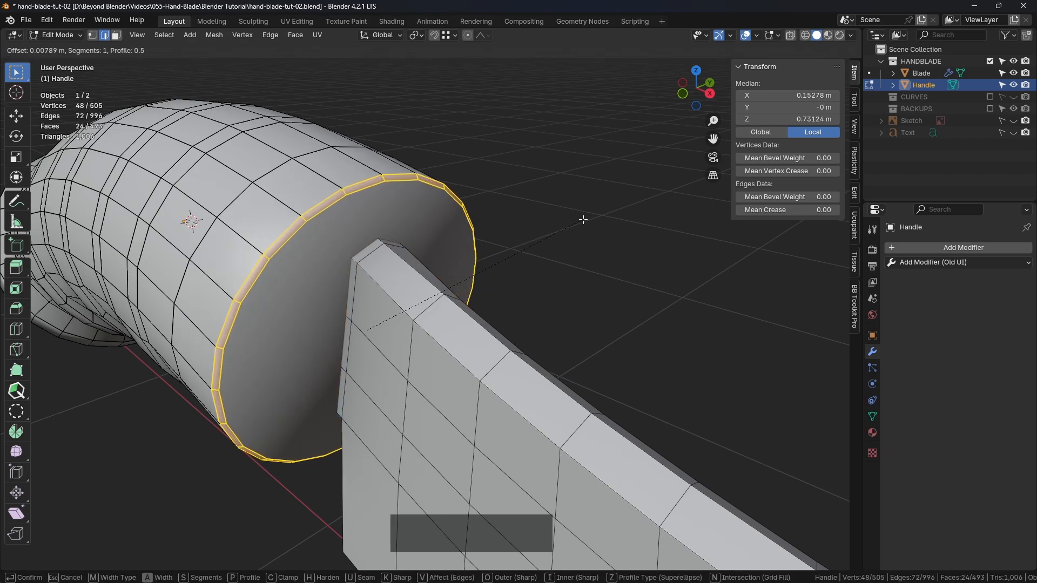
key(shift)
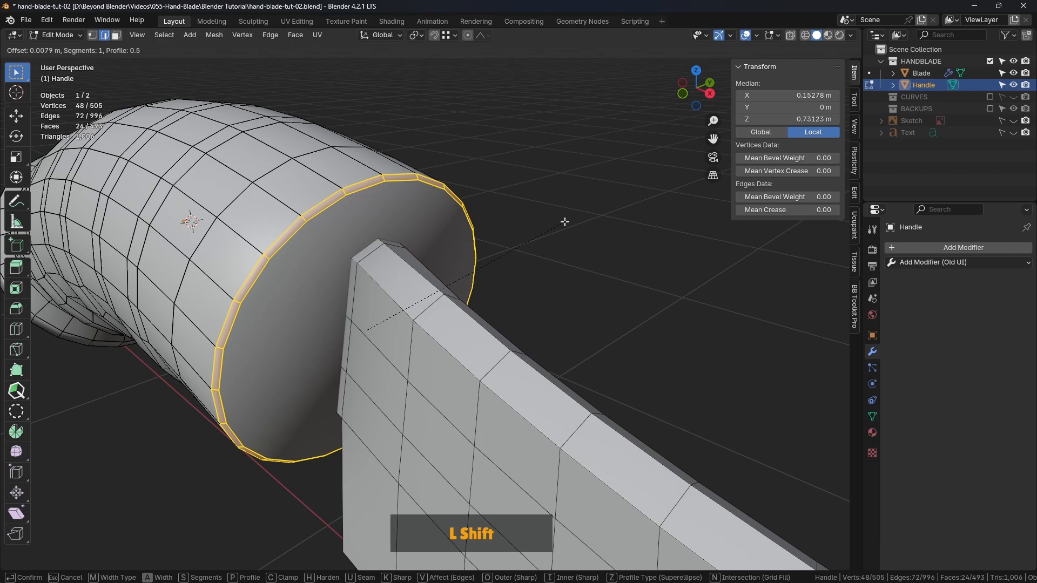
shift+click(562, 222)
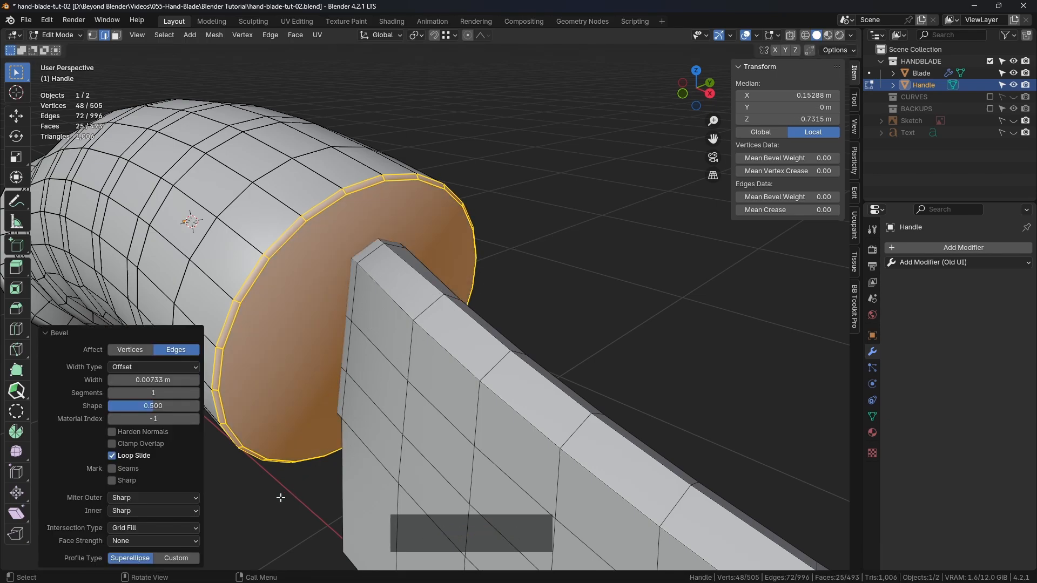
Set the bevel width on the Handle's blade-side rim to 0.00725 m and copy that value for reuse
double_click(166, 380)
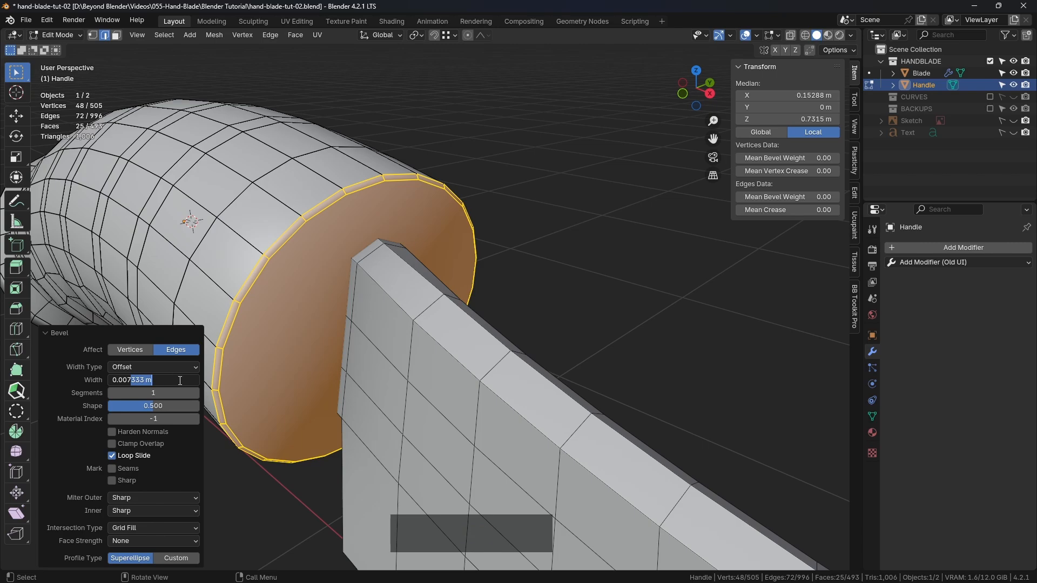
text(0.00725)
key(Return)
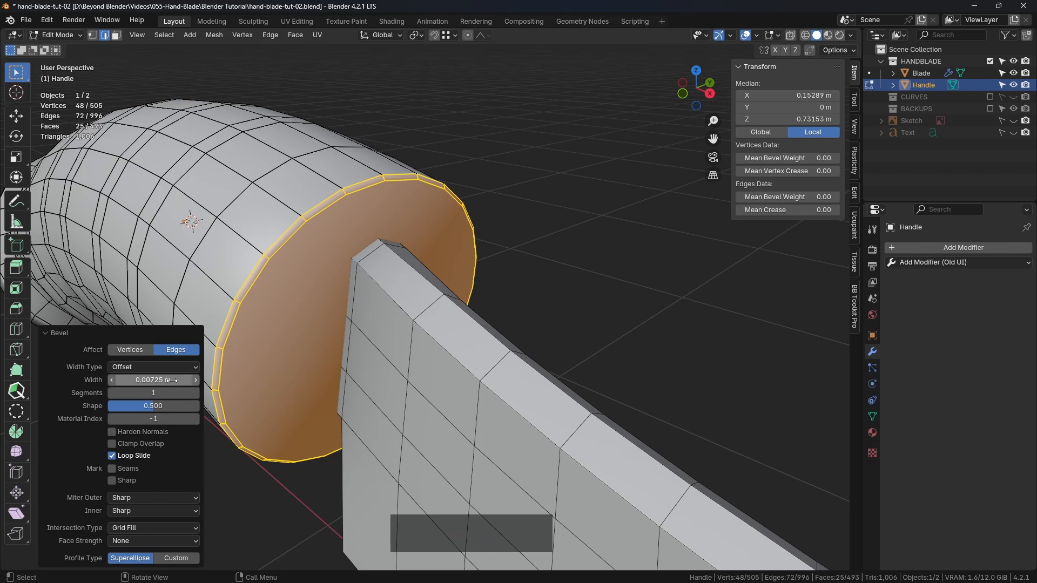
key(ctrl+c)
click(540, 180)
scroll(540, 180, down, 3)
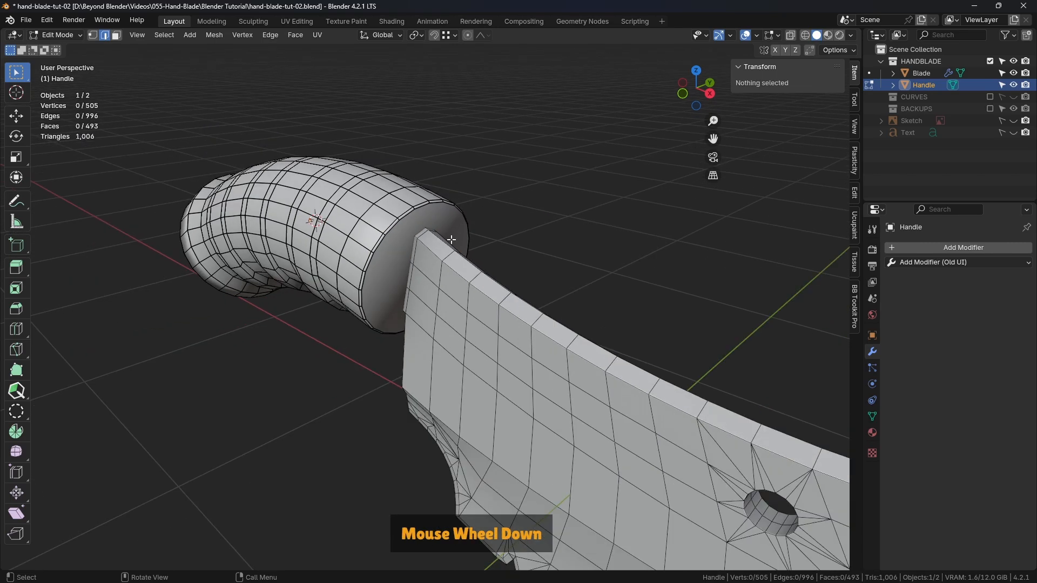
Try a bevel of about 0.009 m on the rim edges of the Handle's gridded rear end cap and undo it
shift+middle_drag(540, 179, 464, 264)
scroll(465, 263, up, 3)
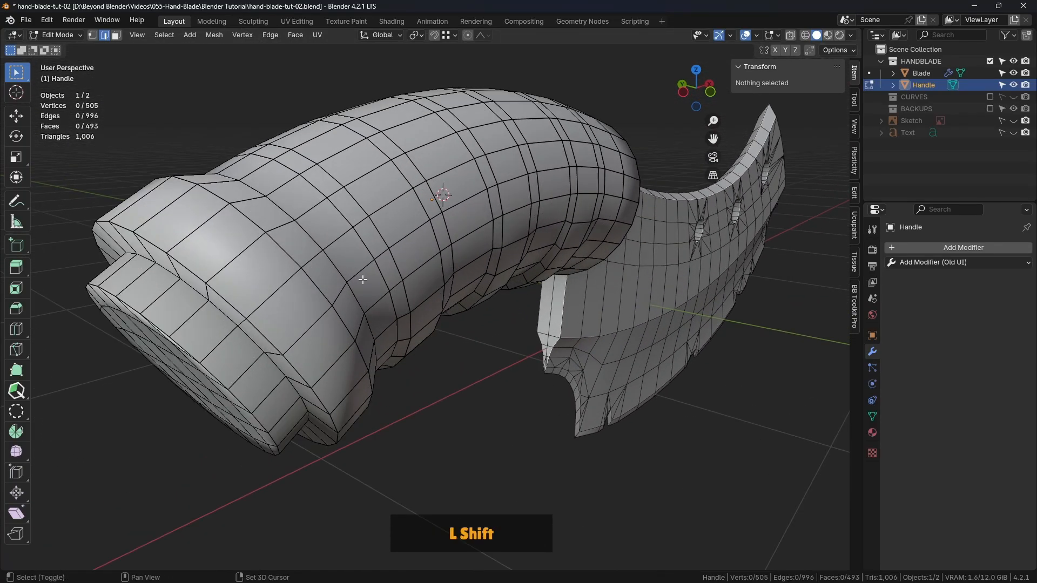
shift+middle_drag(364, 280, 463, 244)
middle_drag(463, 244, 371, 254)
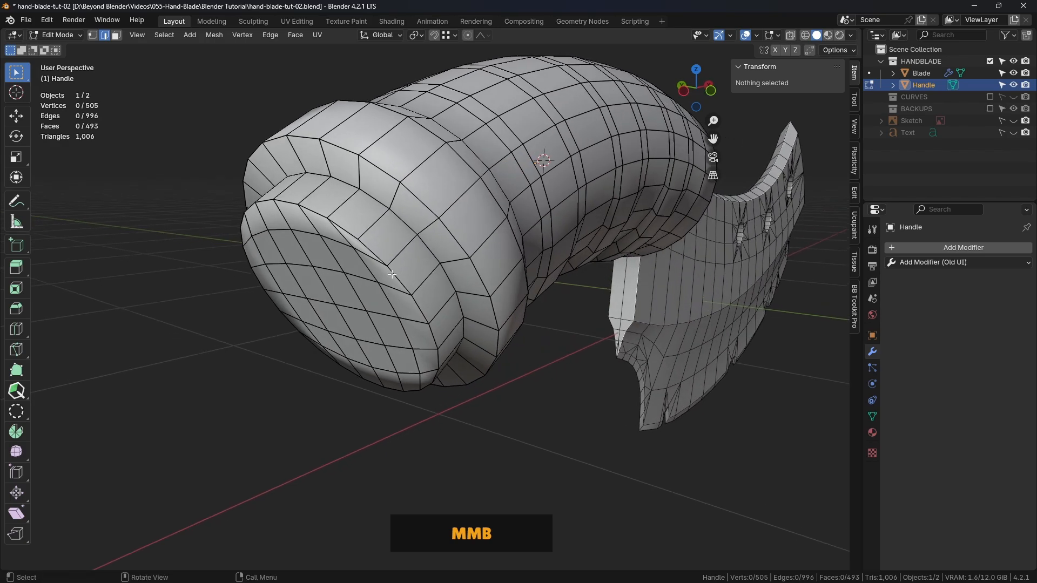
alt+click(369, 251)
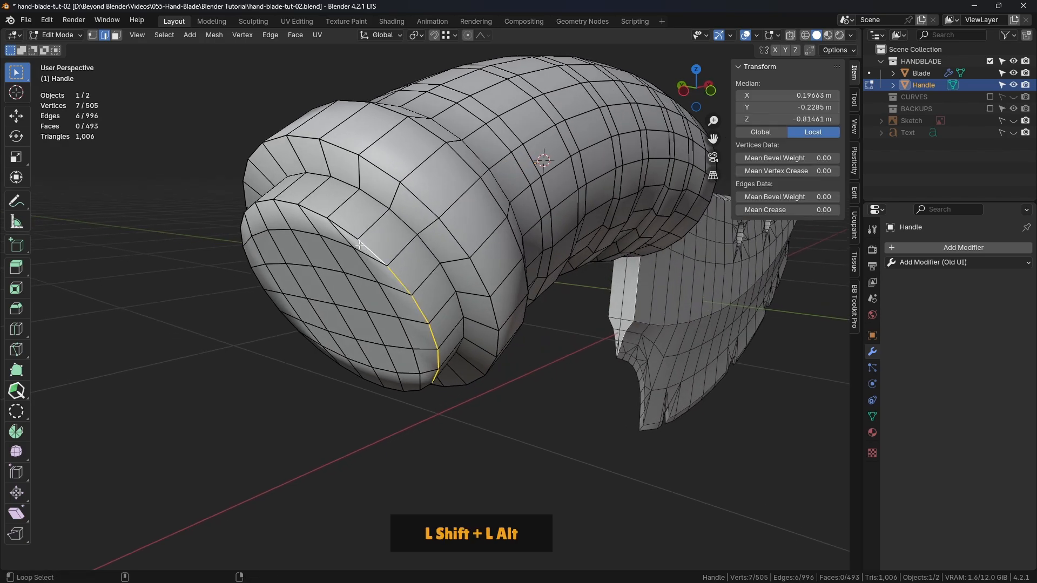
alt+shift+click(360, 246)
middle_drag(360, 246, 539, 211)
alt+shift+click(524, 200)
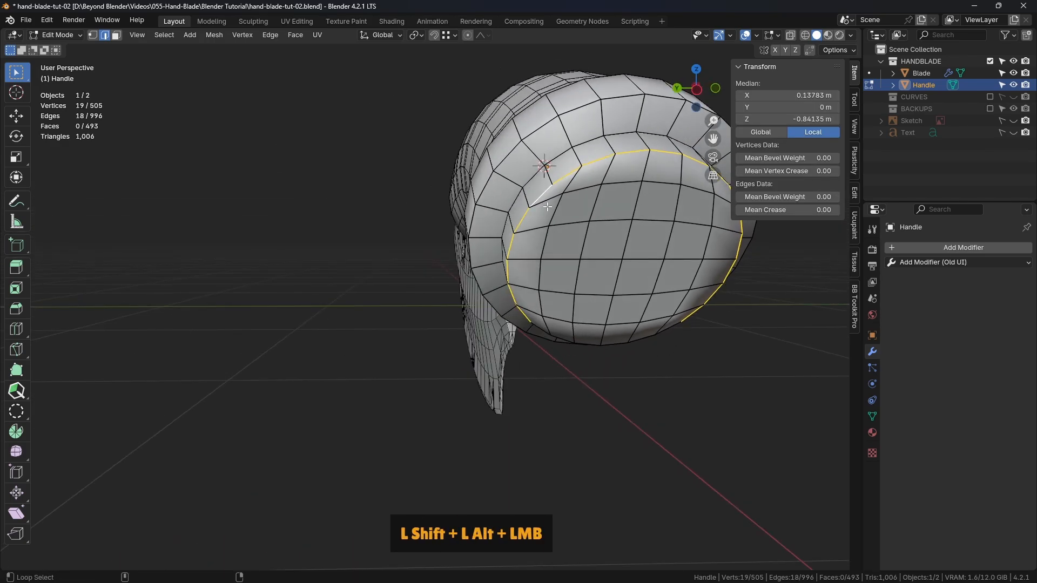
middle_drag(545, 280, 564, 270)
alt+shift+click(549, 234)
scroll(522, 301, up, 2)
key(ctrl+b)
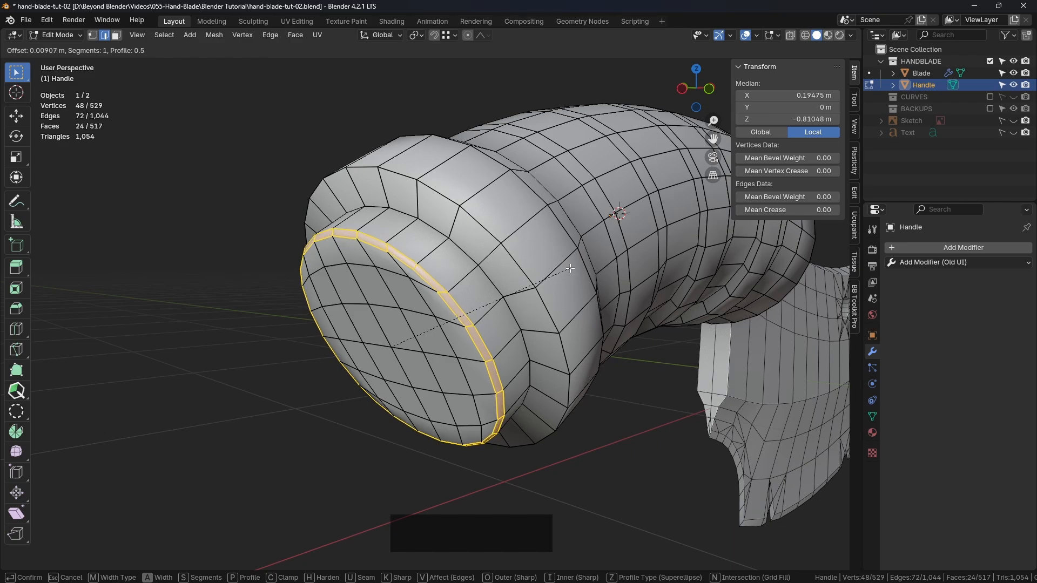
click(571, 269)
middle_drag(570, 268, 313, 250)
key(ctrl+z)
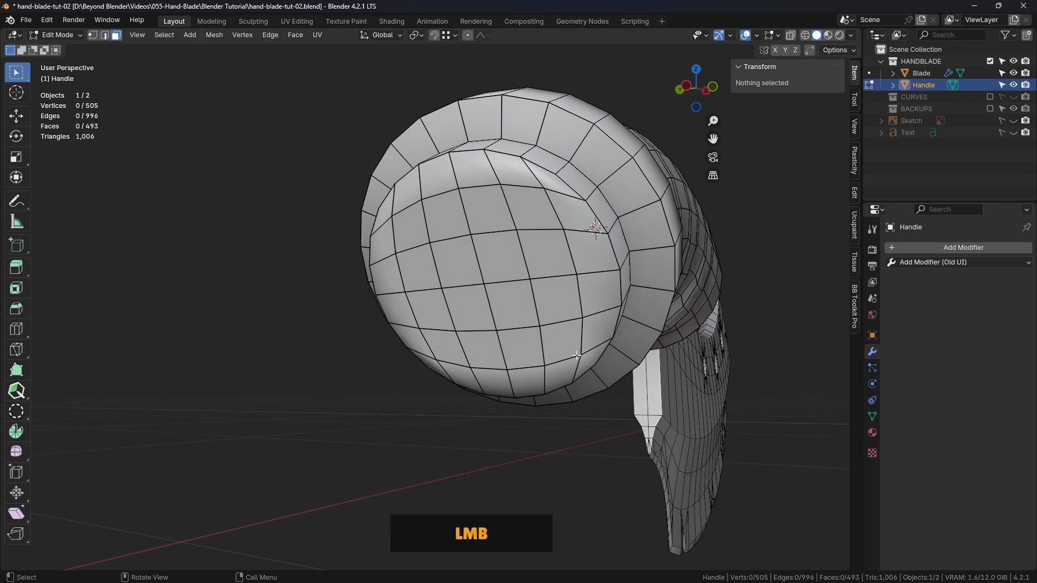
Select the four centre faces of the Handle's rear end cap, grow the selection to the whole cap, and delete its faces
click(458, 262)
shift+click(500, 253)
shift+click(516, 300)
shift+click(475, 300)
middle_drag(476, 300, 686, 410)
key(ctrl)
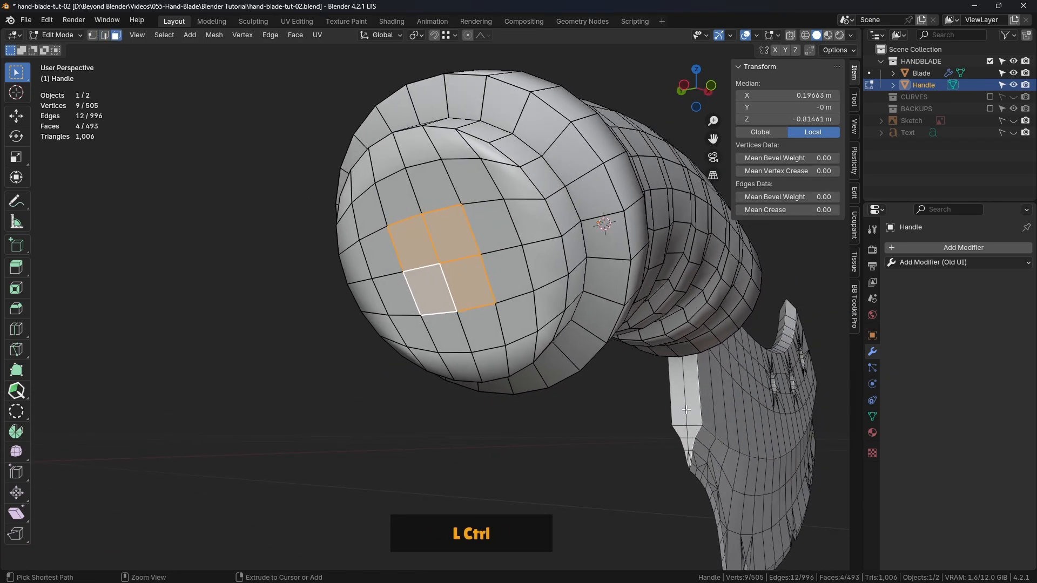
key(ctrl+KP_Add)
key(ctrl+KP_Add)
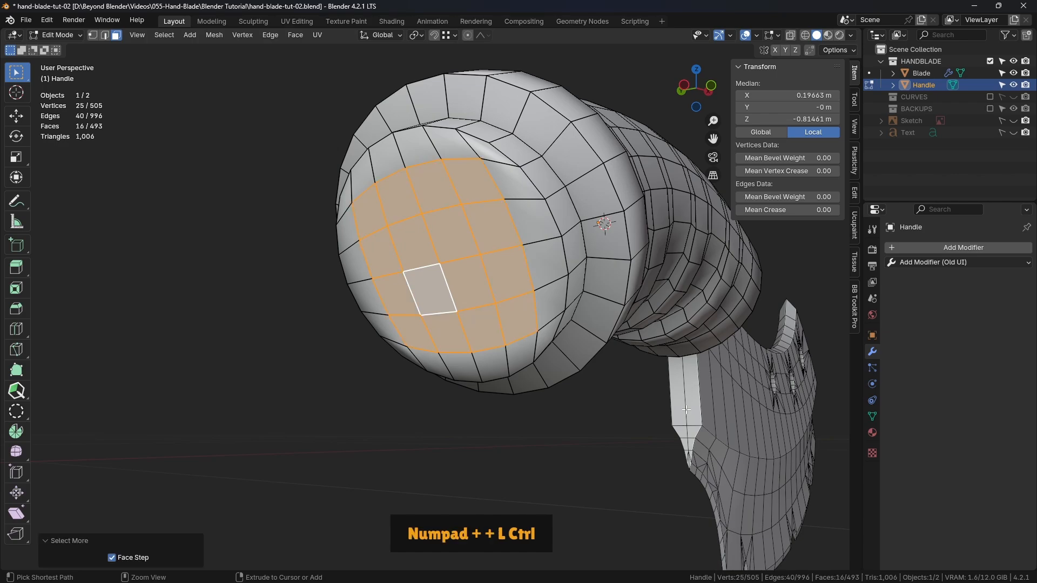
middle_drag(572, 316, 579, 275)
key(Delete)
click(579, 274)
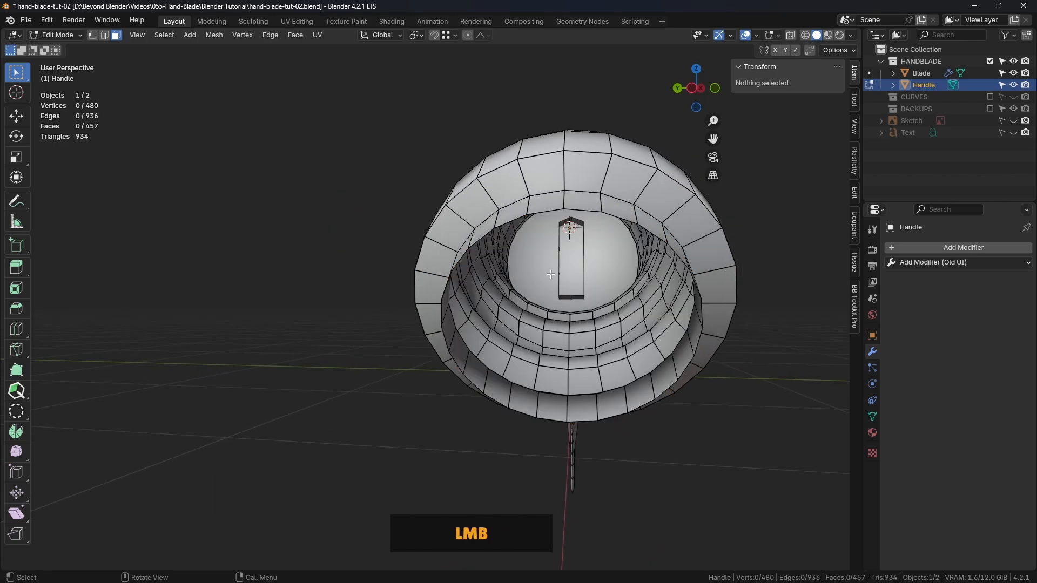
Select the open edge loop at the Handle's rear end and fill it with a single face
alt+click(582, 211)
middle_drag(583, 210, 586, 298)
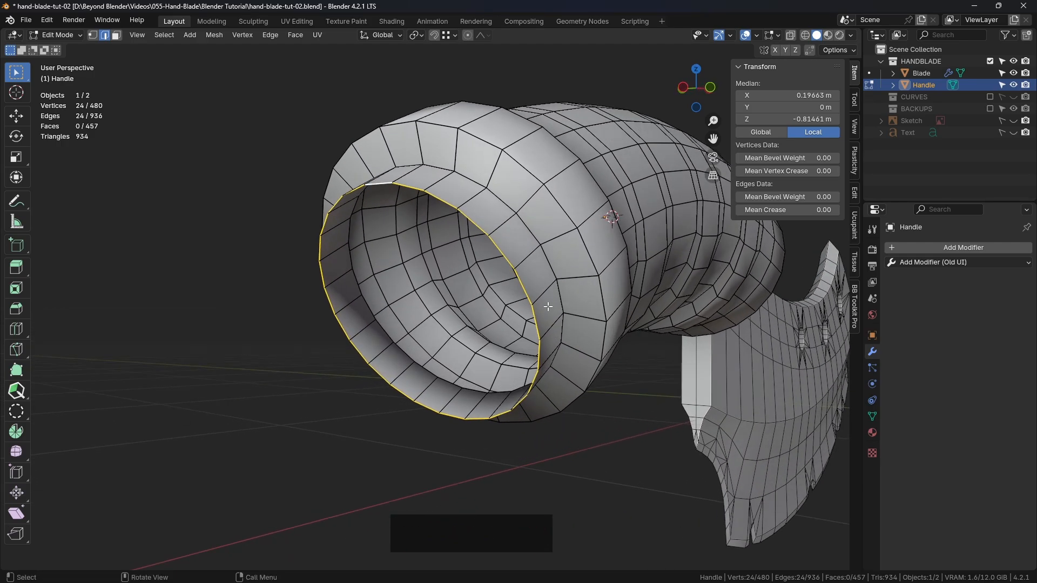
key(f)
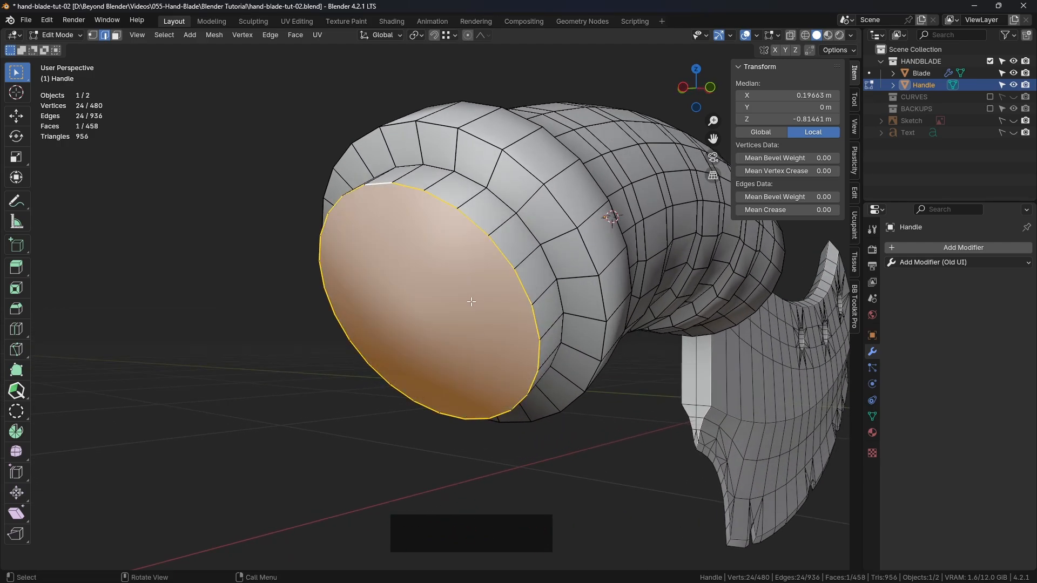
Bevel the rim of the Handle's rear end face with one segment, reusing the copied width of 0.00725 m
alt+click(503, 253)
middle_drag(580, 303, 562, 297)
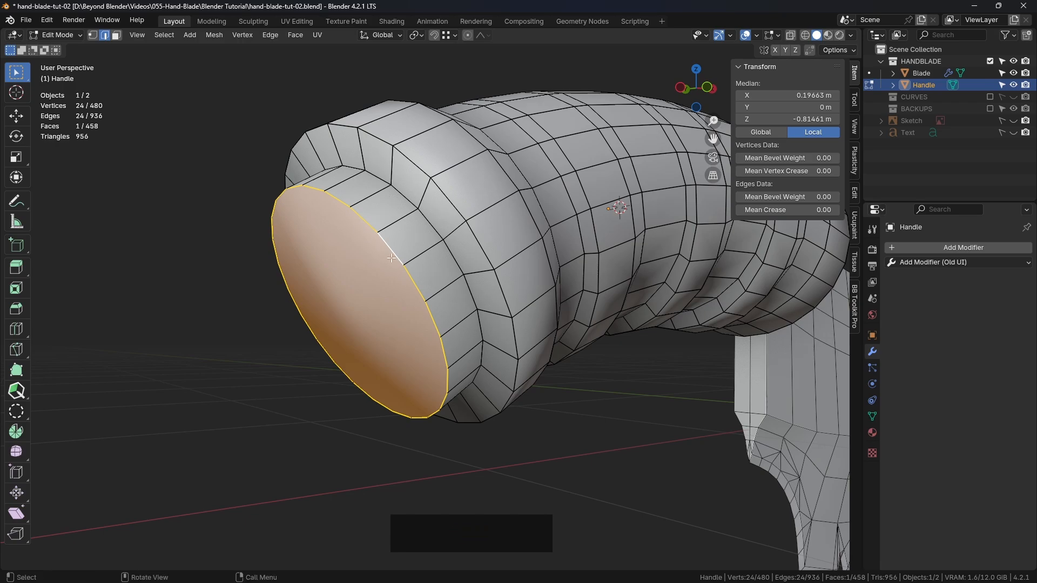
key(ctrl+b)
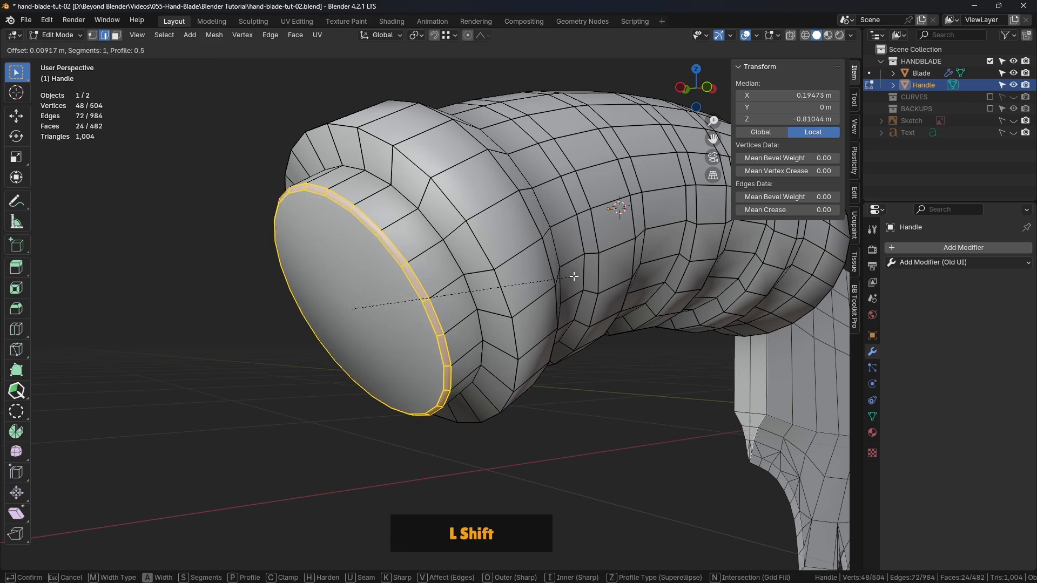
shift+click(566, 277)
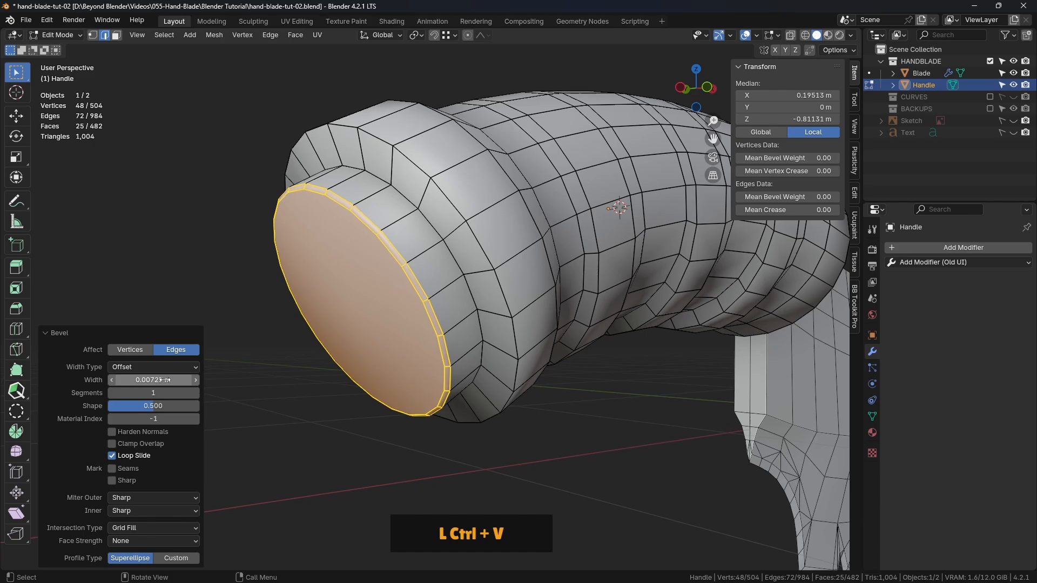
click(382, 282)
scroll(445, 307, down, 3)
middle_drag(445, 307, 251, 306)
scroll(414, 296, up, 4)
scroll(430, 276, down, 1)
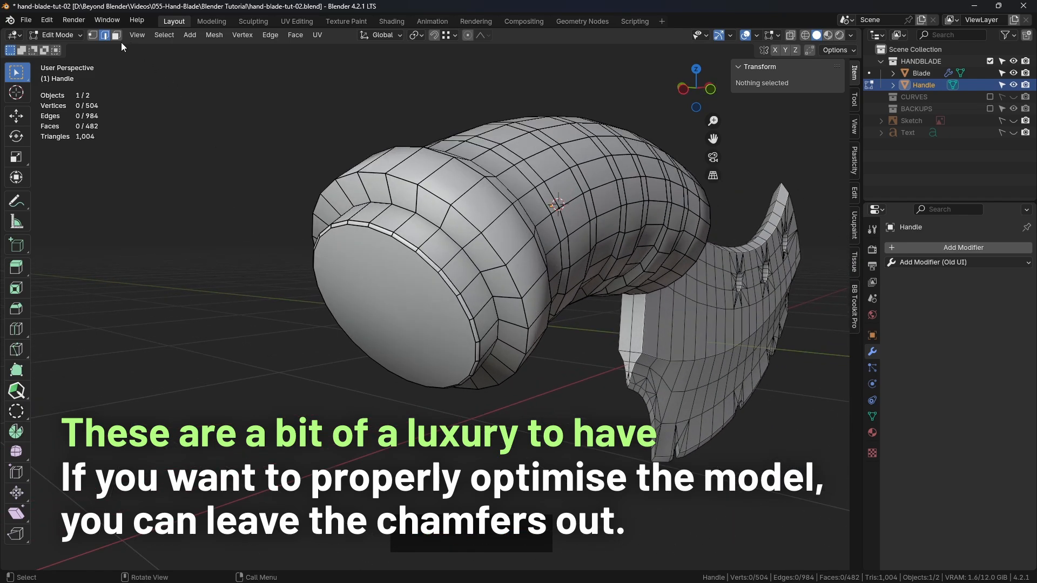
Delete the single face inside the bevelled rim at the Handle's rear end
click(388, 302)
key(Delete)
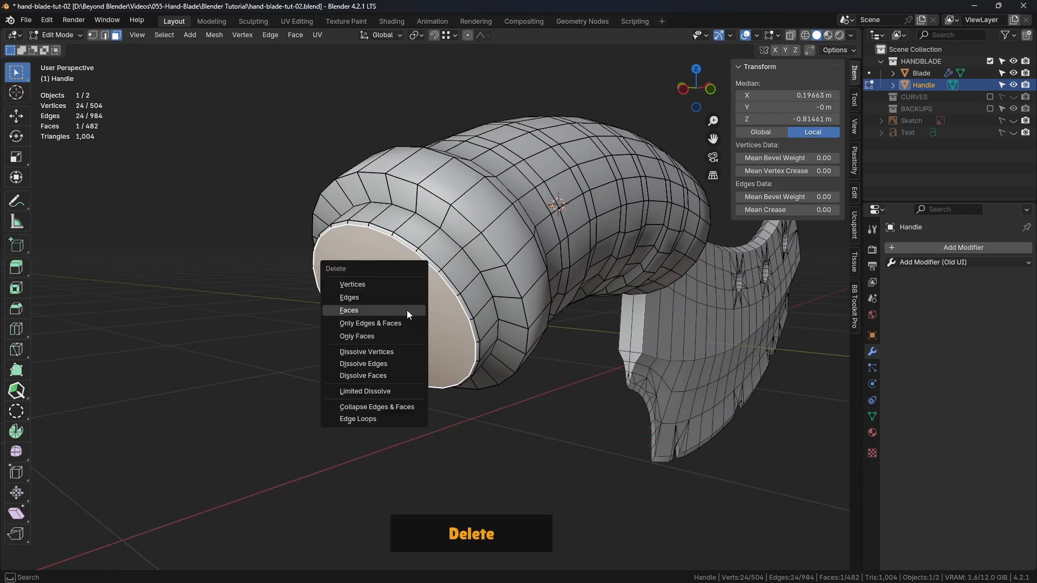
click(378, 310)
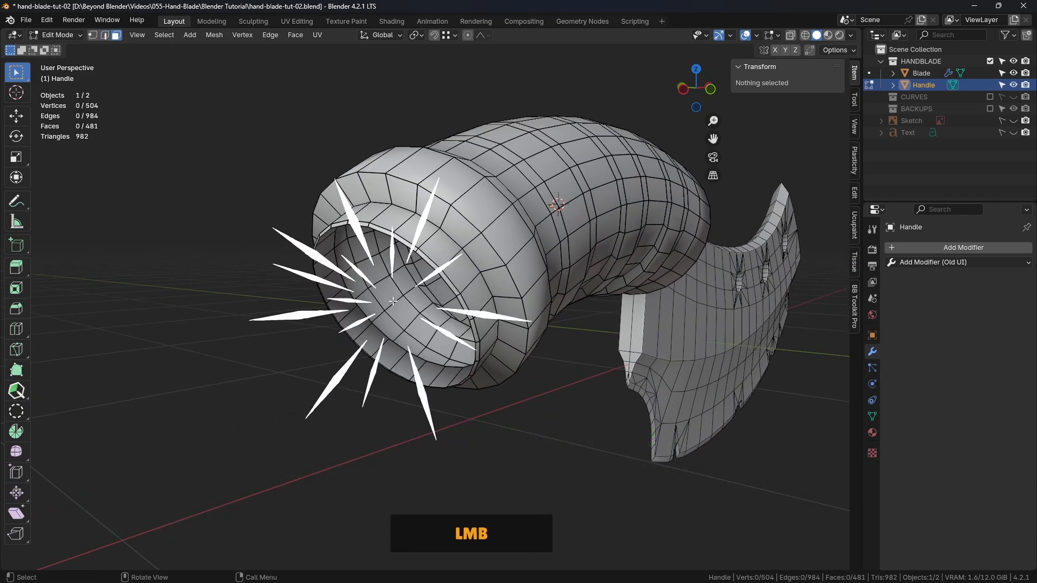
Close the open inner edge loop of the Handle's bevelled rear rim with Grid Fill, setting its offset to 3
alt+click(374, 235)
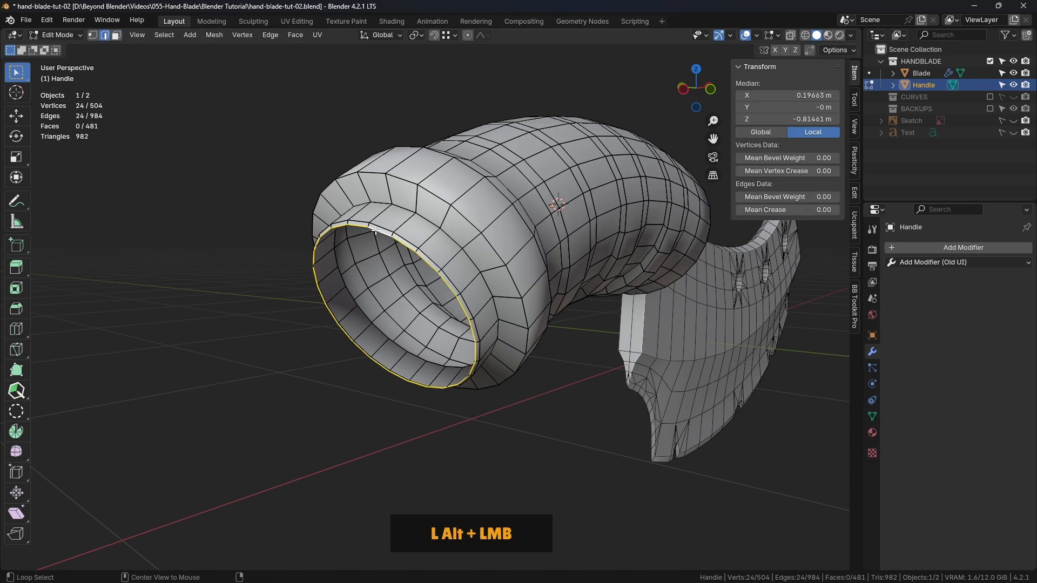
click(302, 35)
click(324, 175)
middle_drag(505, 227, 222, 554)
click(195, 545)
click(195, 546)
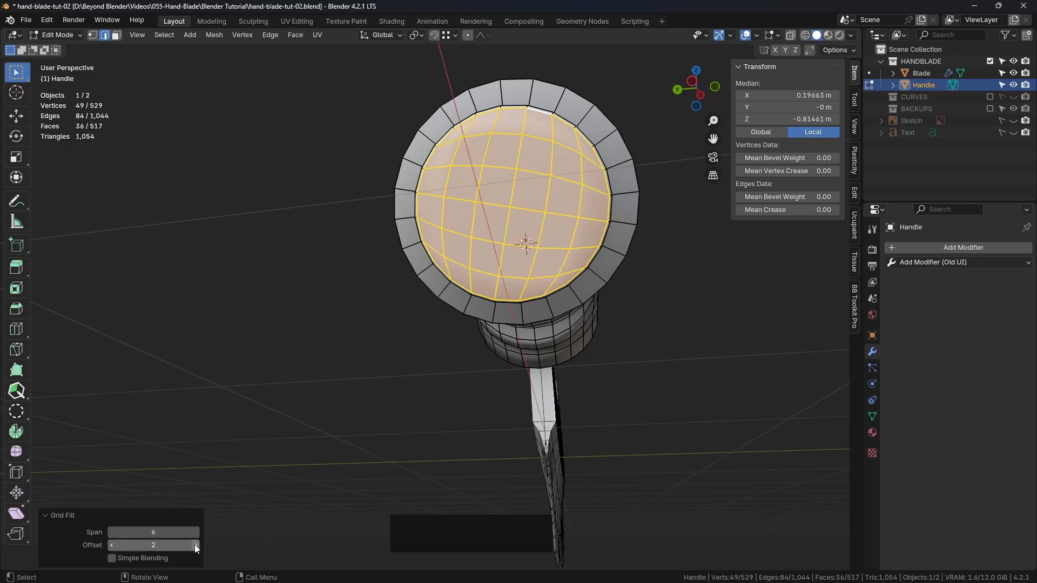
click(195, 545)
Delete the single face closing the Handle's blade-side end inside the bevelled rim
middle_drag(557, 279, 285, 319)
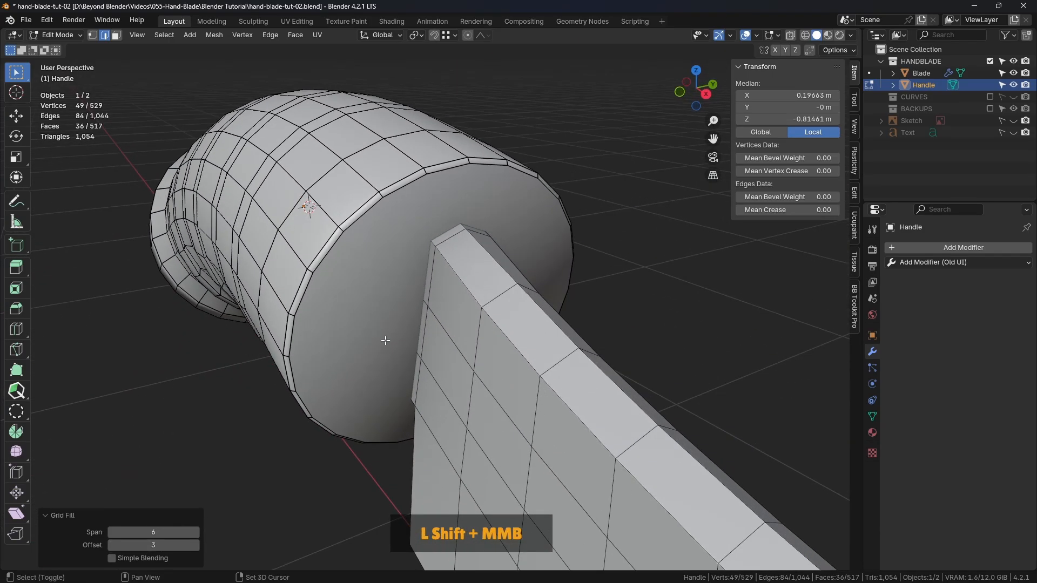
click(116, 35)
click(404, 219)
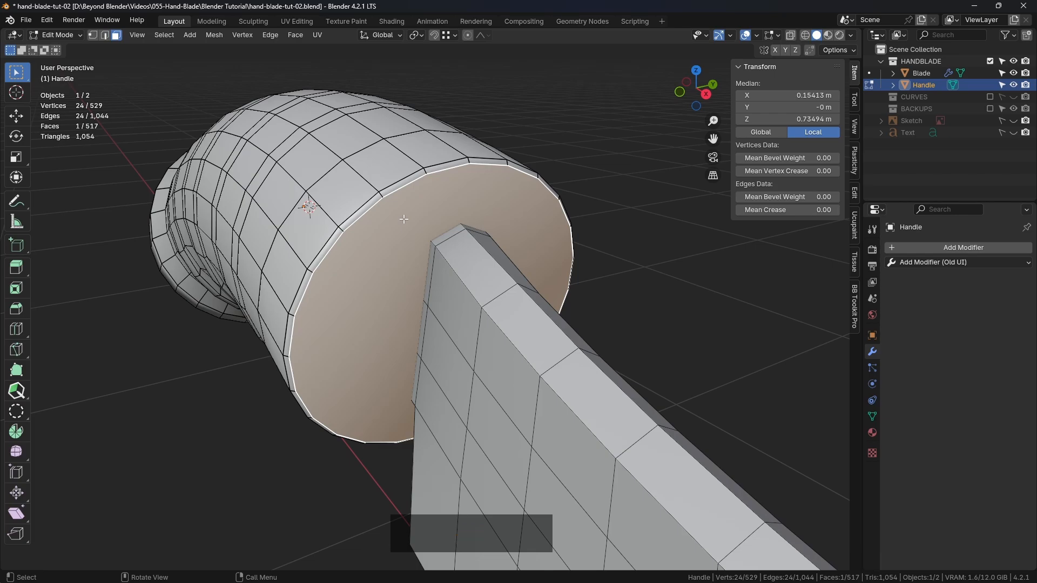
key(x)
click(404, 218)
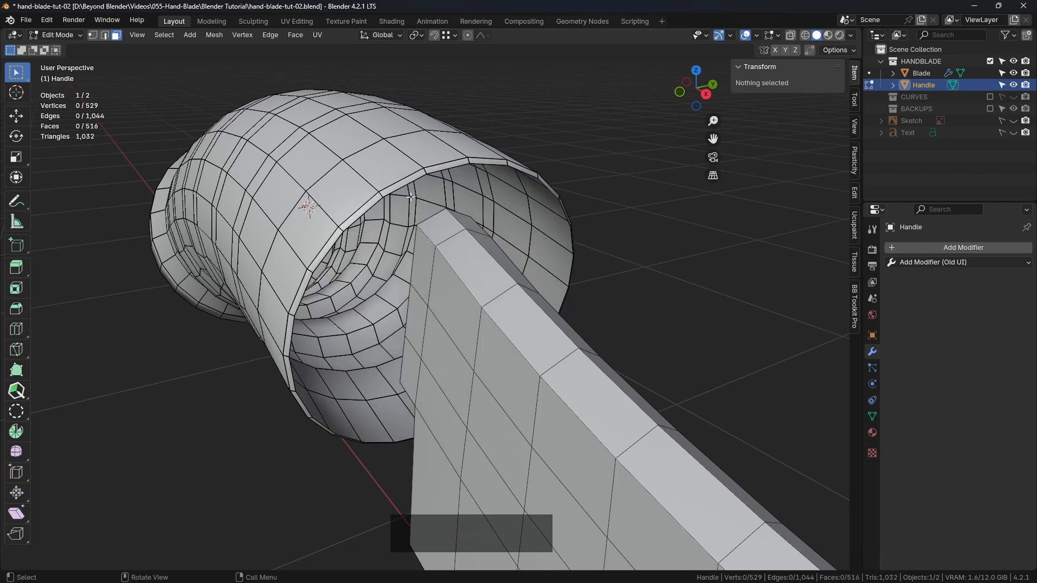
Close the open edge loop at the Handle's blade-side end with Grid Fill, span 6 and offset 4, and return to Object Mode
alt+click(415, 179)
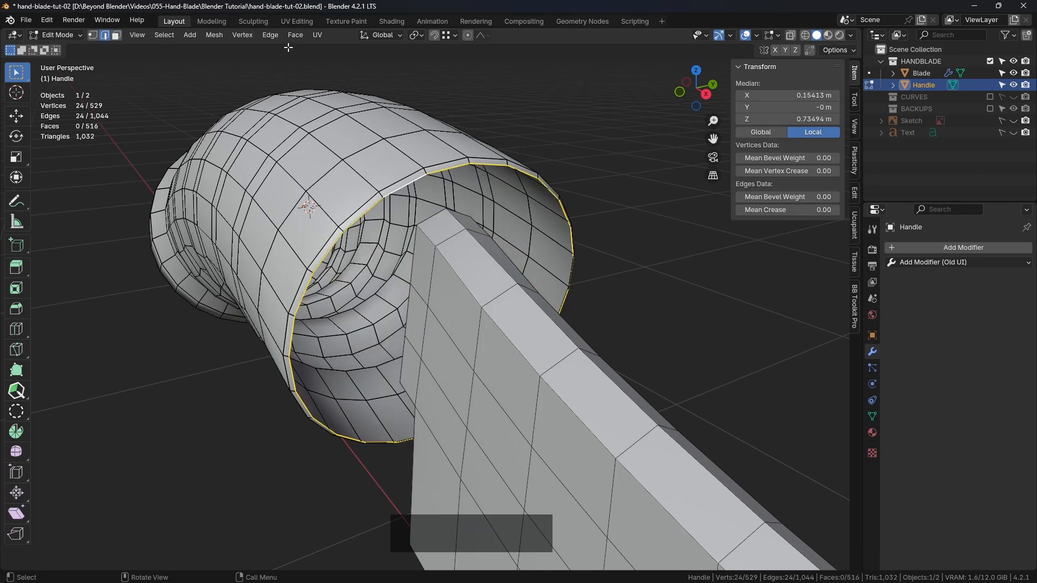
click(304, 35)
click(319, 176)
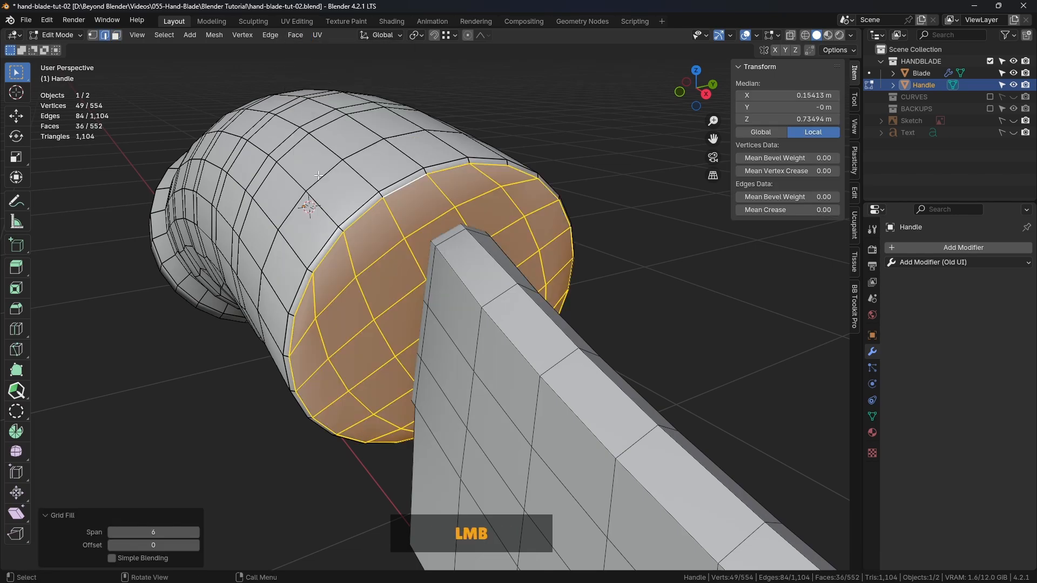
click(195, 545)
click(196, 545)
click(196, 546)
mouse_move(599, 312)
middle_down()
mouse_move(606, 327)
mouse_move(594, 331)
middle_up()
click(111, 545)
click(112, 545)
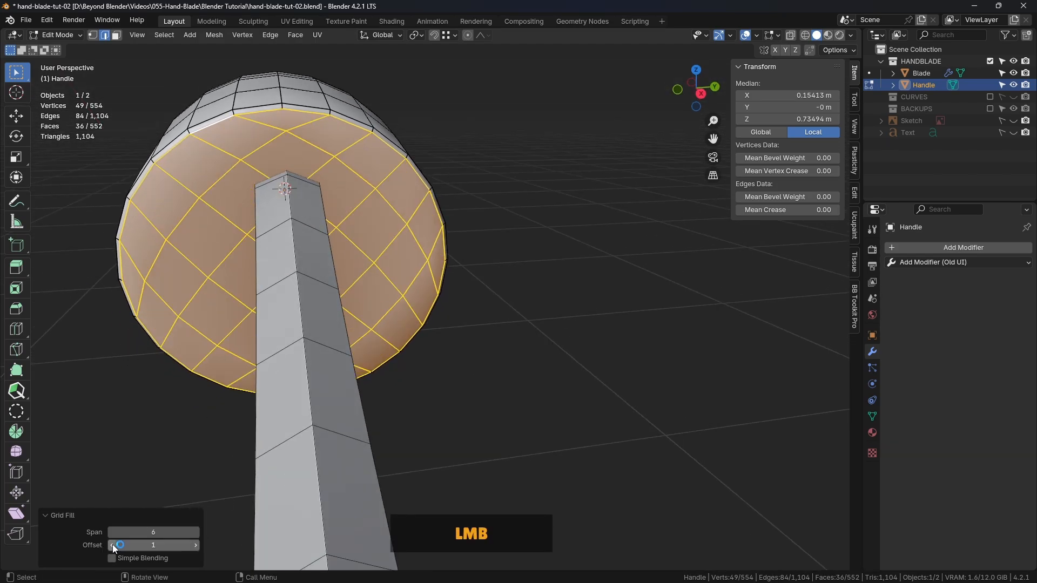
click(196, 546)
click(195, 545)
click(196, 546)
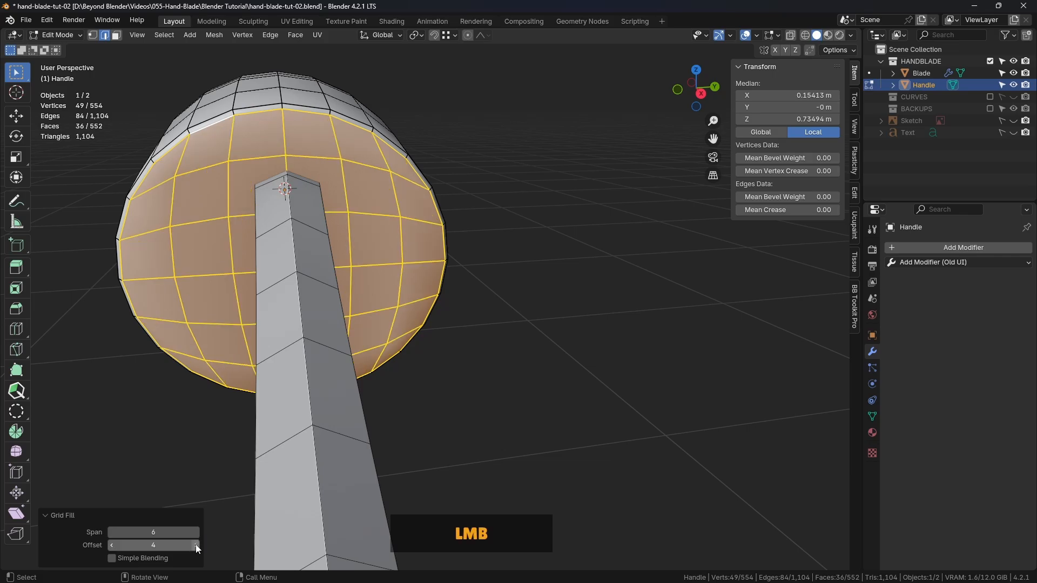
middle_drag(384, 403, 462, 297)
click(604, 246)
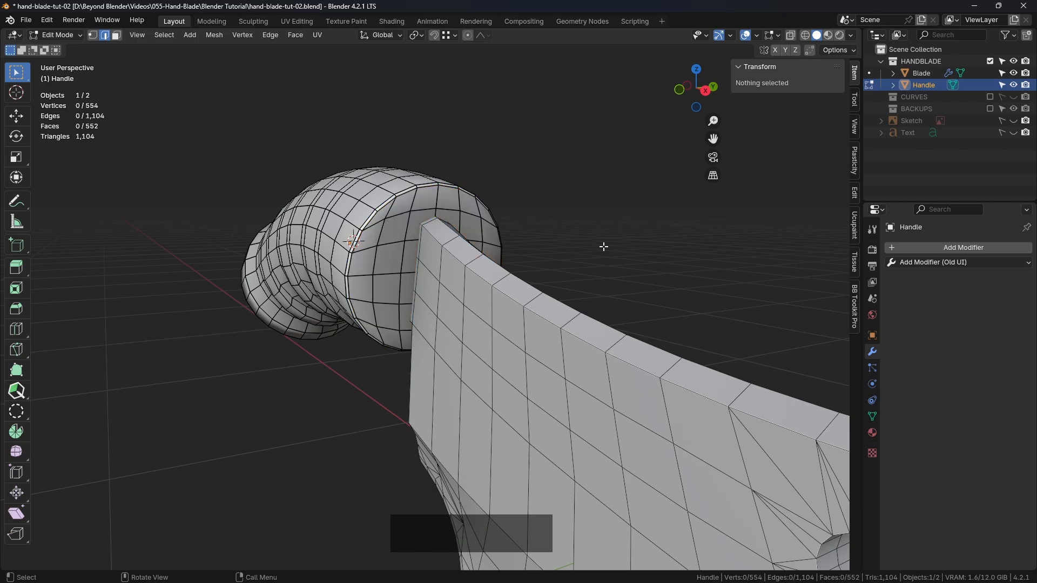
key(Tab)
click(520, 245)
Examine the Handle's wireframe topology from several sides, including the rear cap, the finger grooves and the junction with the Blade
scroll(590, 250, down, 2)
scroll(583, 256, down, 2)
middle_drag(489, 295, 643, 305)
shift+middle_drag(528, 309, 549, 302)
scroll(471, 271, up, 4)
middle_drag(472, 275, 429, 203)
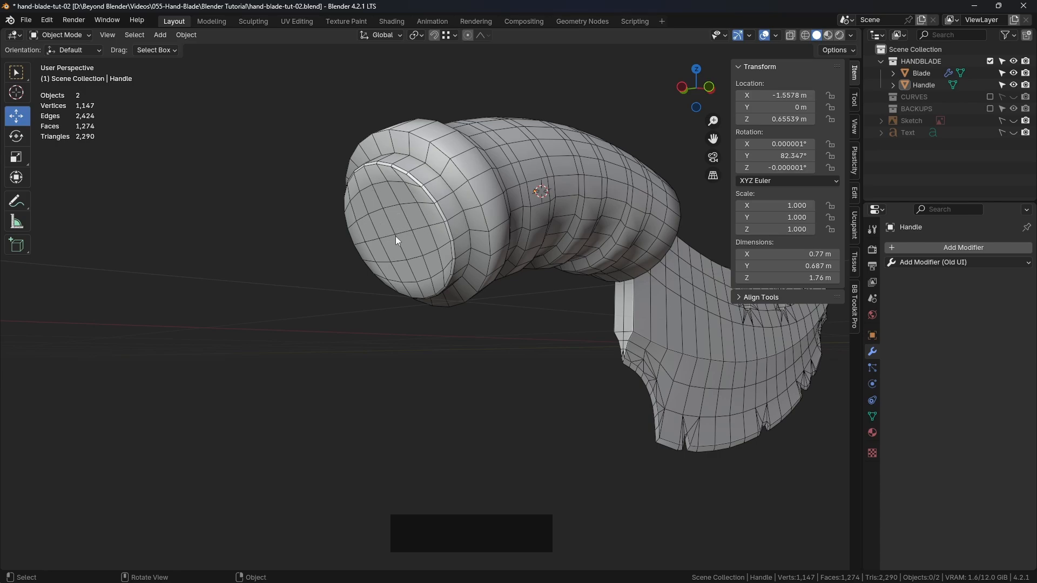
middle_drag(514, 245, 485, 264)
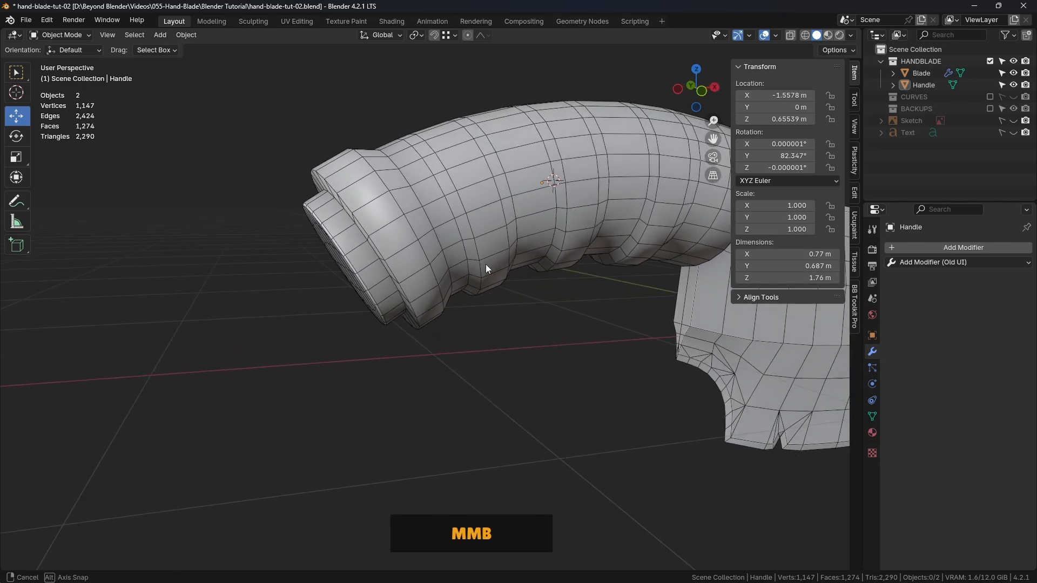
scroll(490, 272, down, 2)
shift+middle_drag(594, 270, 410, 286)
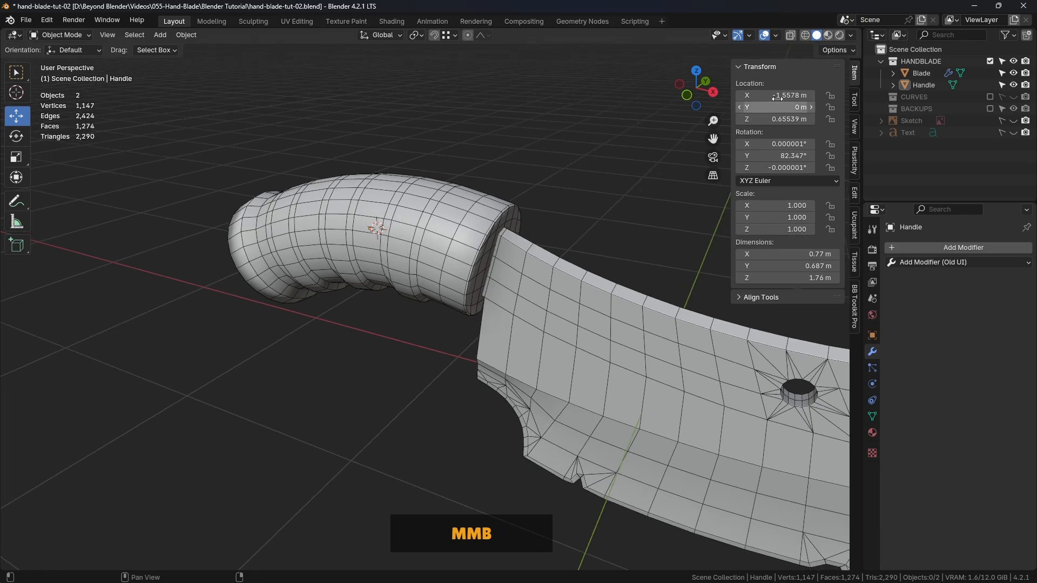
Turn off the wireframe overlay in the viewport and save the file
click(854, 303)
click(782, 139)
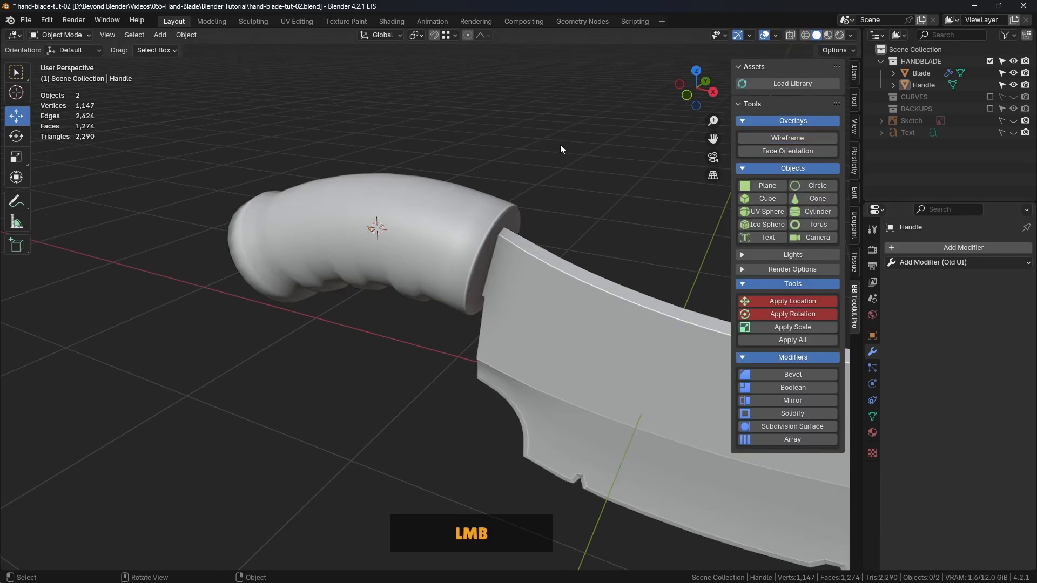
middle_drag(561, 149, 406, 246)
key(ctrl+s)
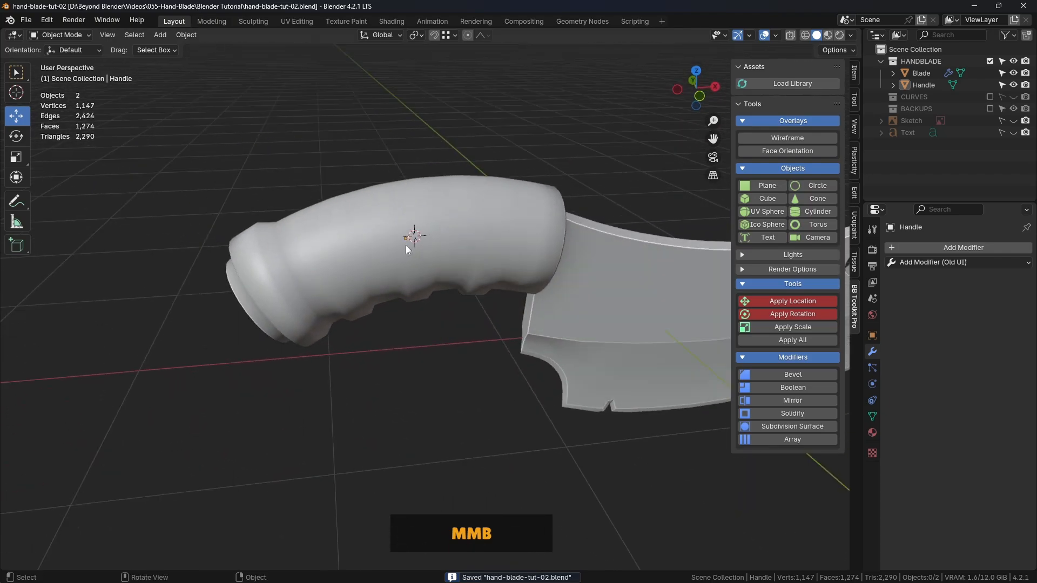
Examine the Handle's shaded form beside the Blade and from its rear end, and display the selected Handle's transform values
scroll(413, 203, down, 4)
shift+middle_drag(413, 203, 333, 288)
middle_drag(447, 307, 406, 247)
click(428, 241)
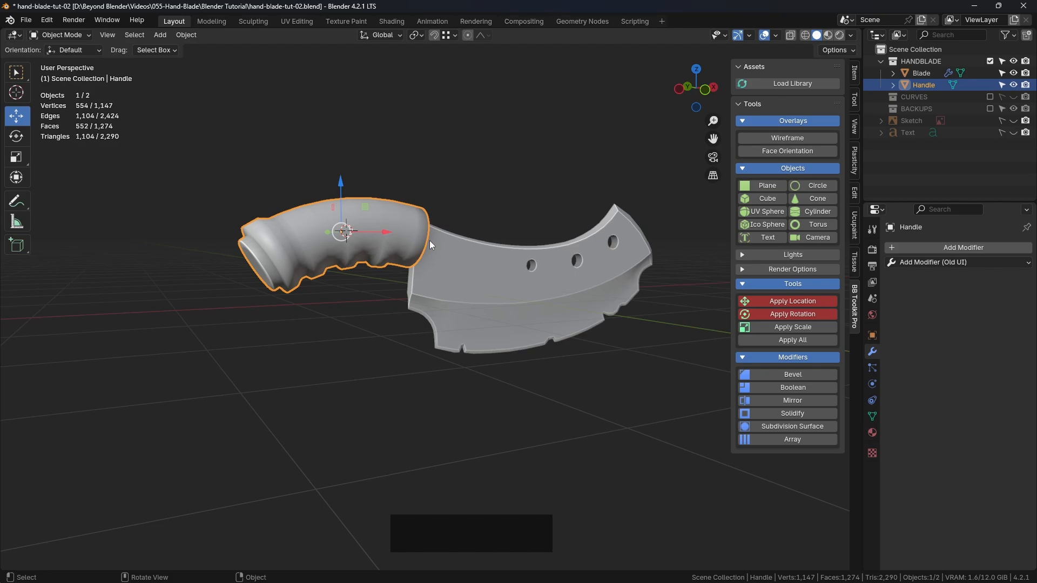
click(473, 158)
middle_drag(473, 157, 467, 239)
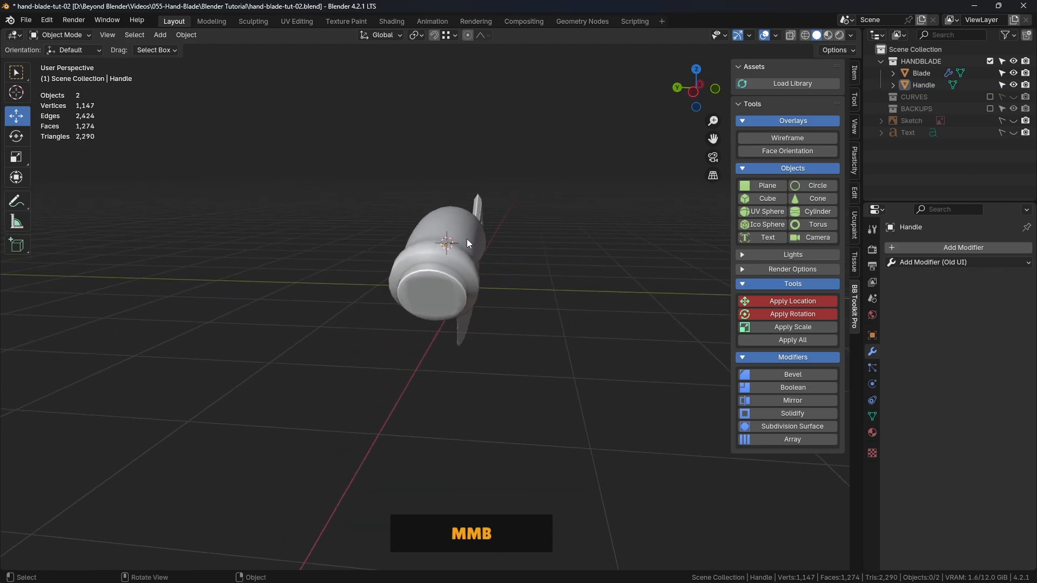
scroll(466, 239, up, 4)
click(448, 242)
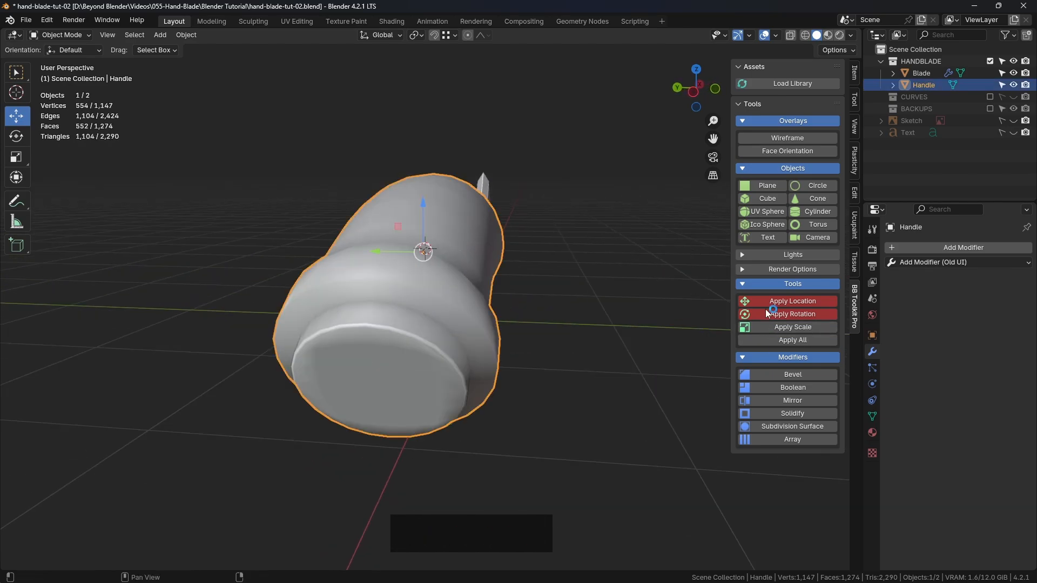
click(854, 73)
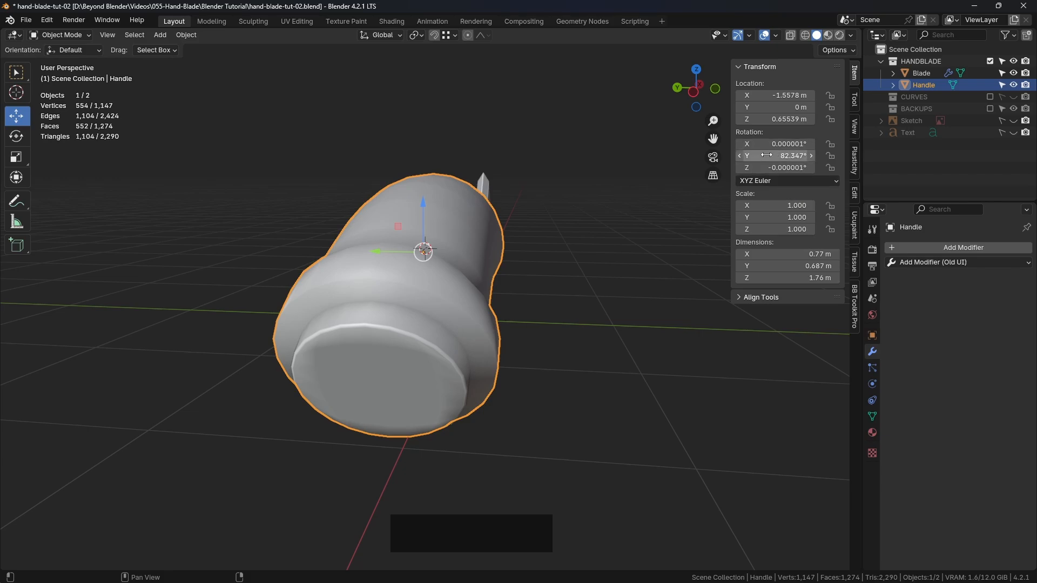
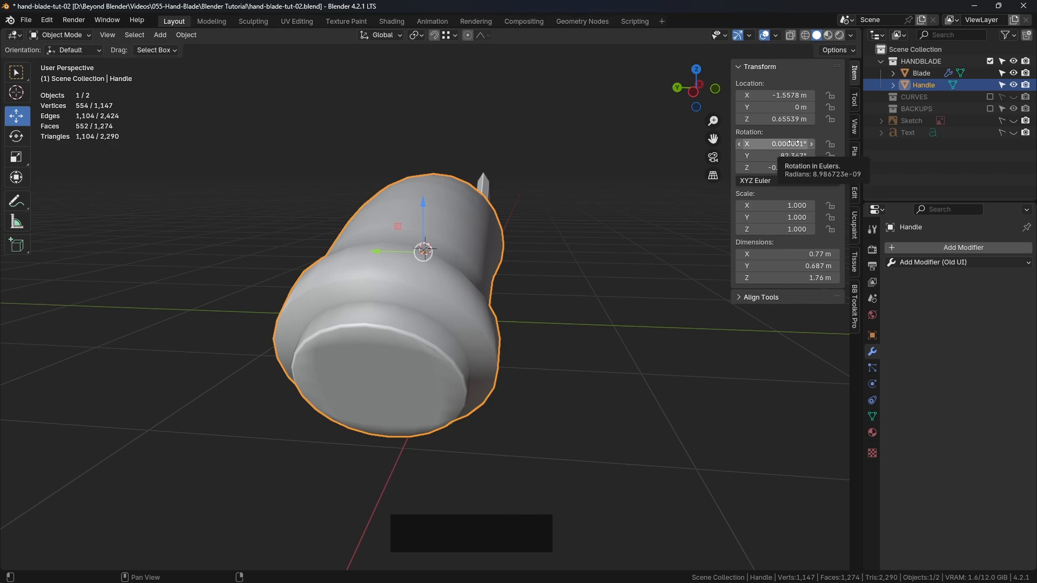
Set the Handle's X and Z rotation to 0°
click(584, 251)
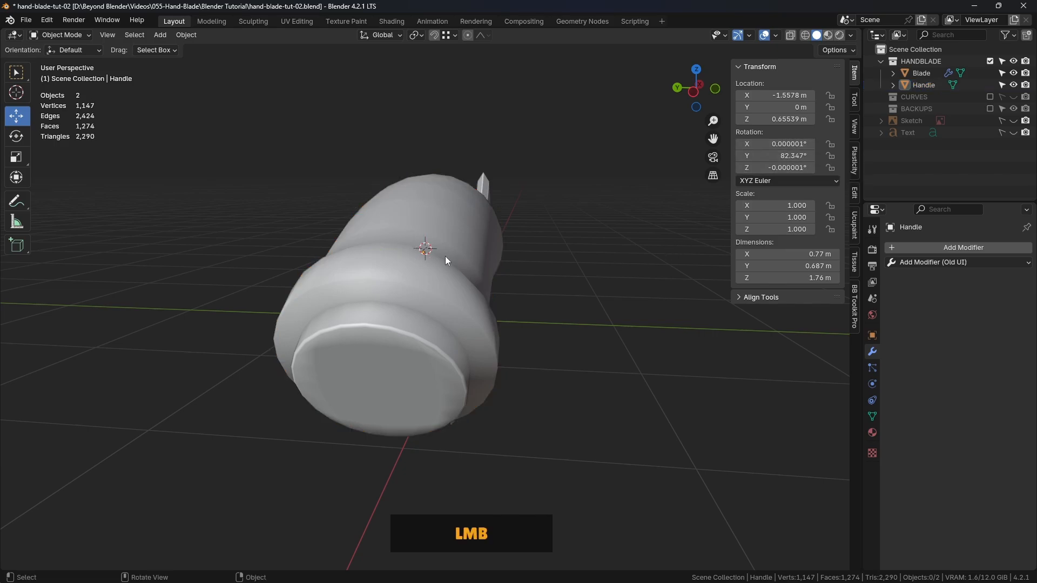
click(446, 257)
click(783, 144)
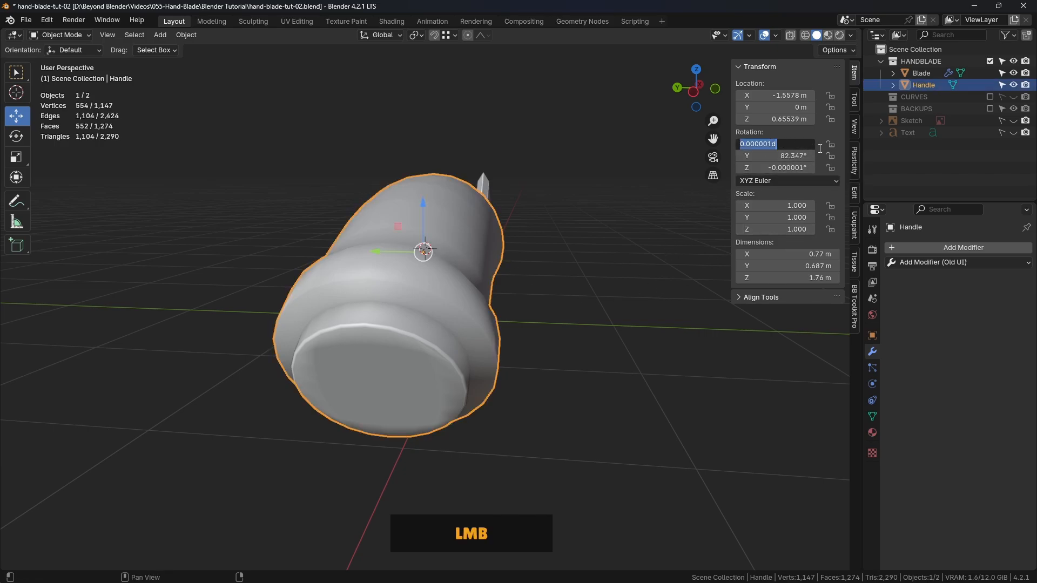
text(0)
key(Return)
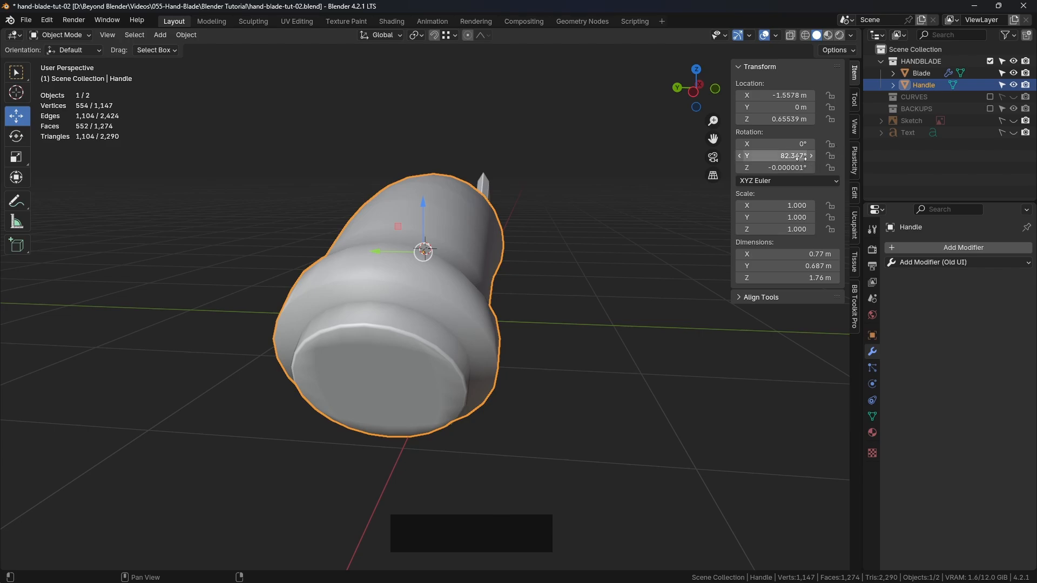
click(785, 168)
text(0)
key(Return)
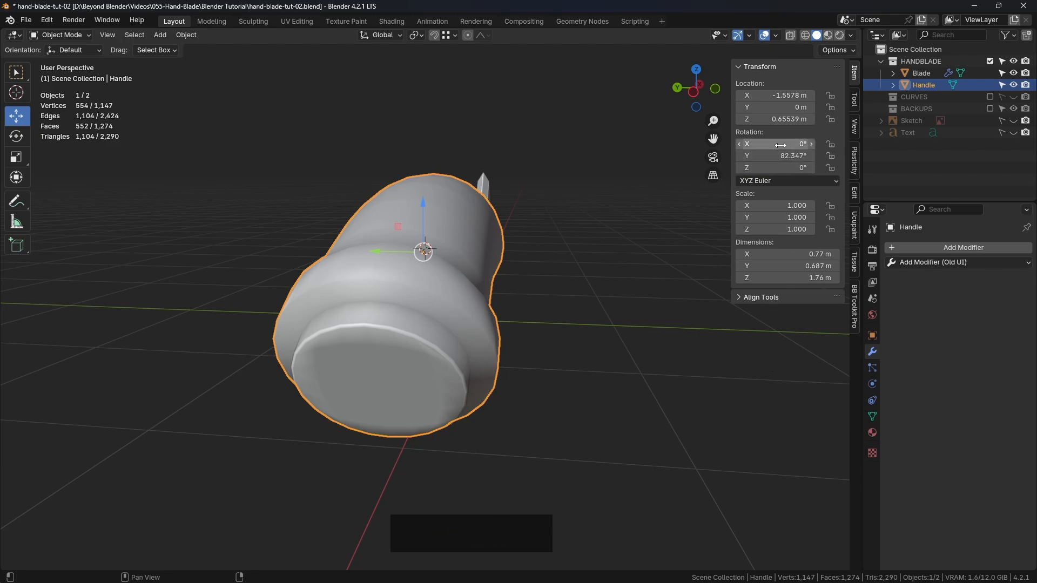
Apply the Handle's rotation to its mesh and check its transform values
click(854, 316)
click(799, 314)
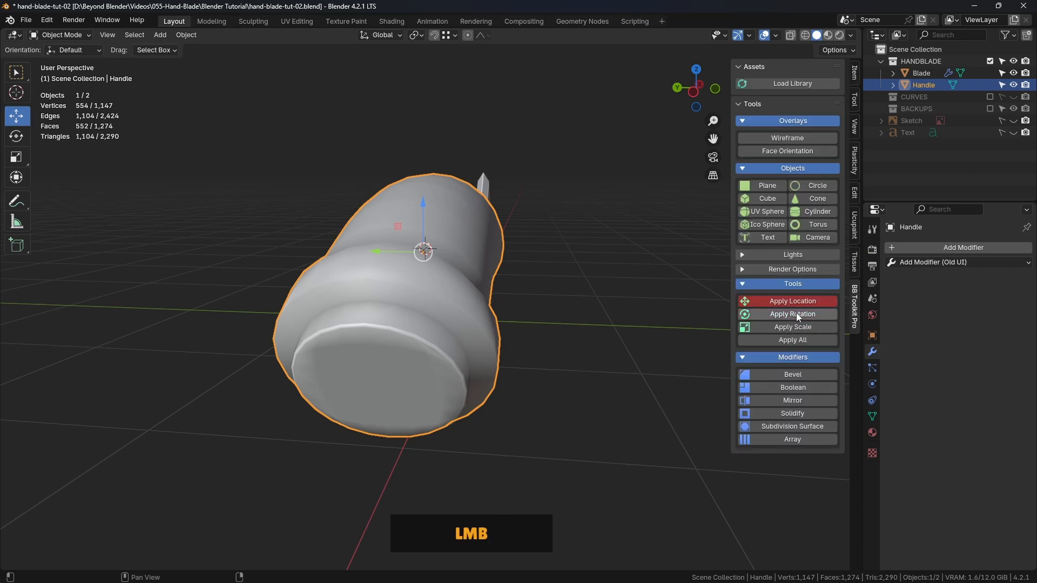
middle_drag(578, 232, 497, 212)
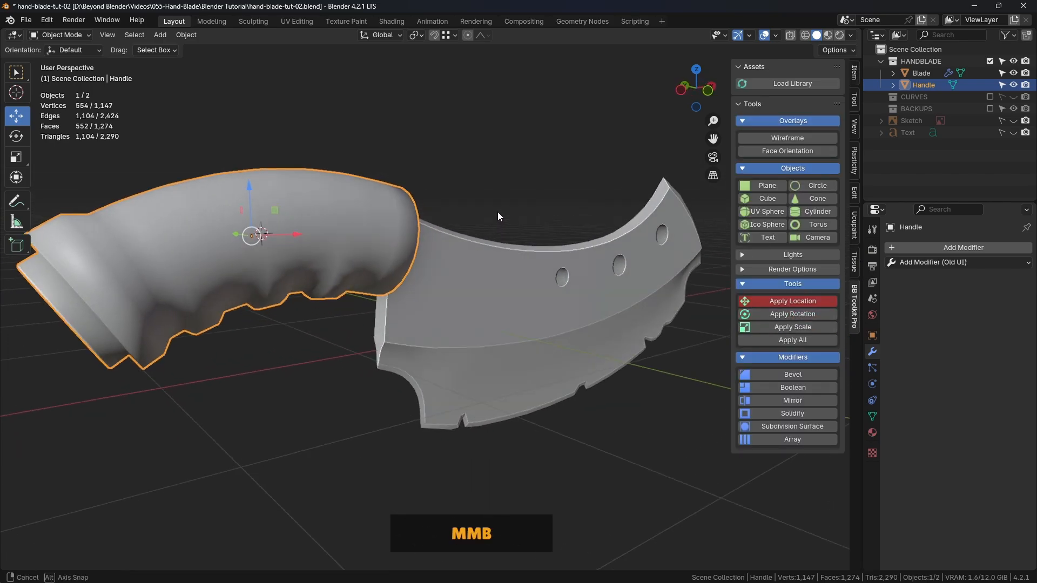
click(854, 72)
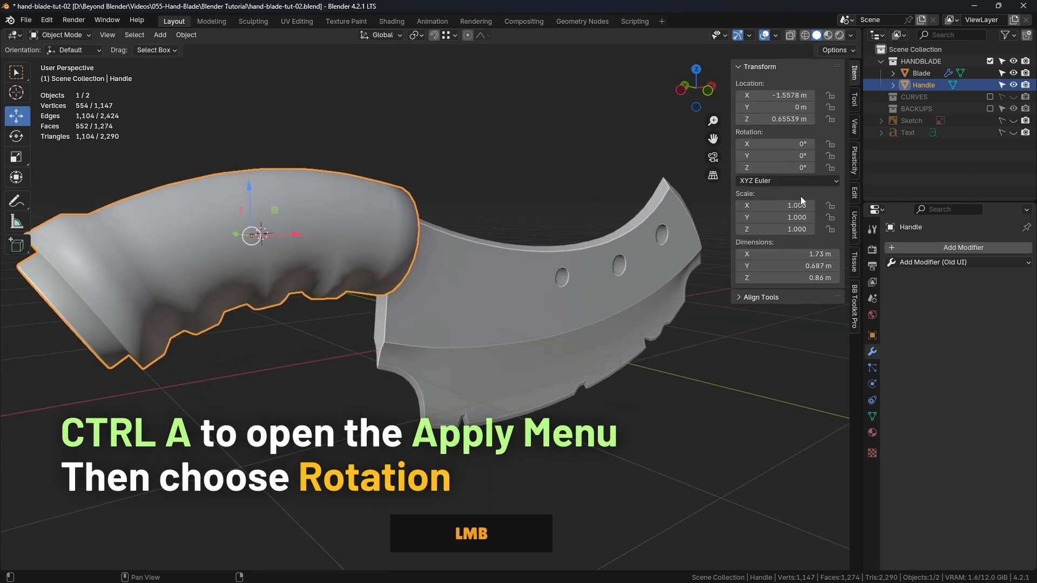
click(856, 309)
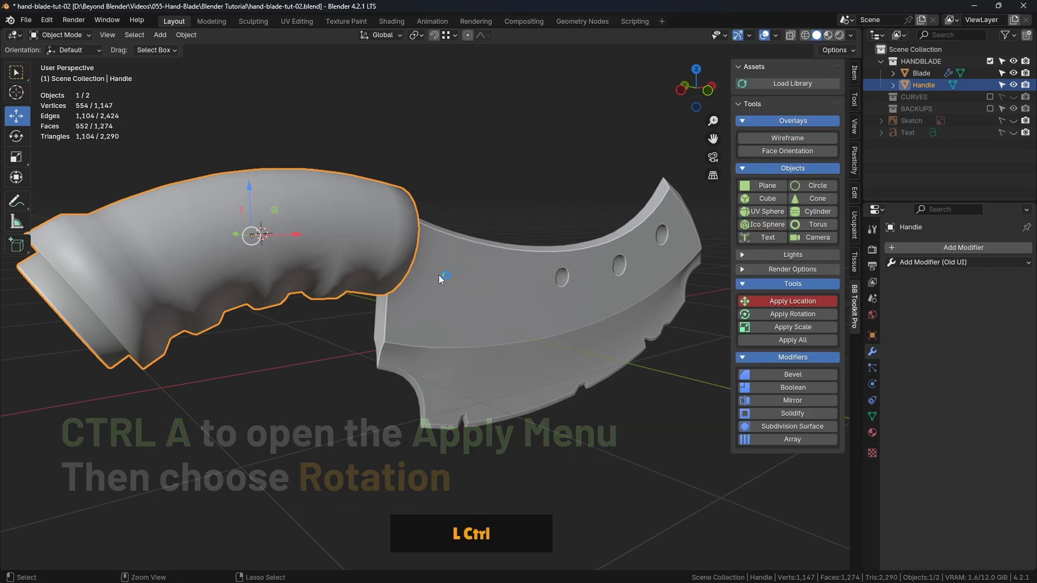
key(ctrl+a)
click(377, 276)
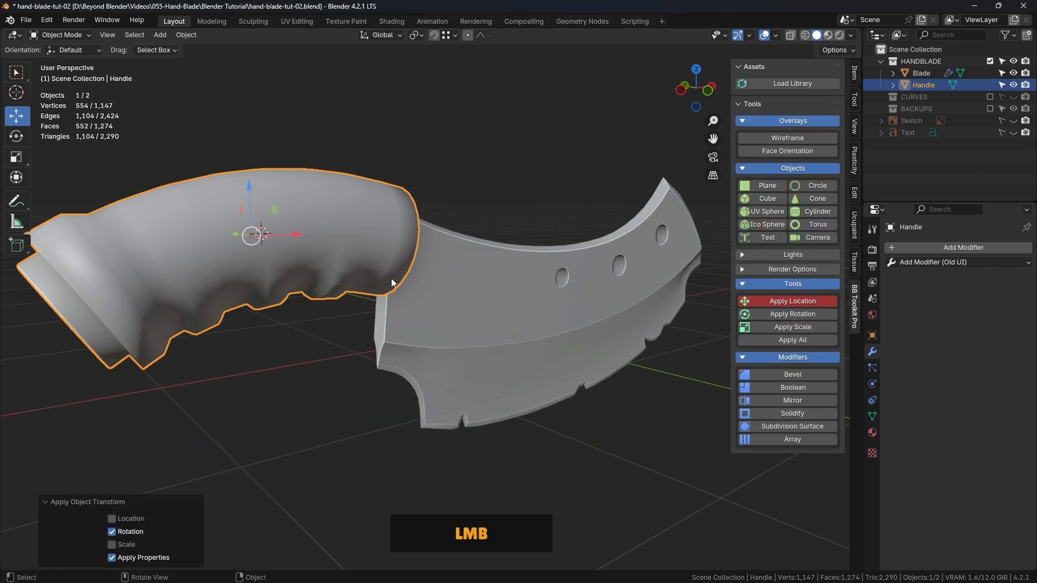
Deselect the Handle, turn on the wireframe overlay in the viewport and save the file
click(491, 163)
shift+middle_drag(491, 163, 454, 253)
click(787, 138)
middle_drag(567, 227, 456, 238)
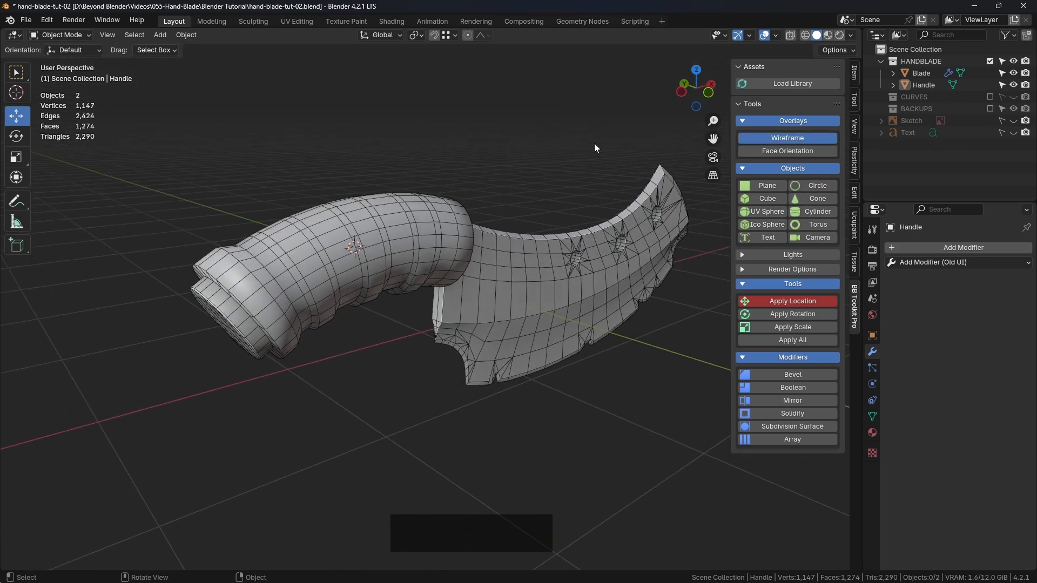
key(ctrl+s)
Make the HANDBLADE collection visible again and open the selected Handle in Edit Mode with edge selection
shift+middle_drag(594, 144, 488, 196)
click(474, 234)
middle_drag(474, 234, 419, 271)
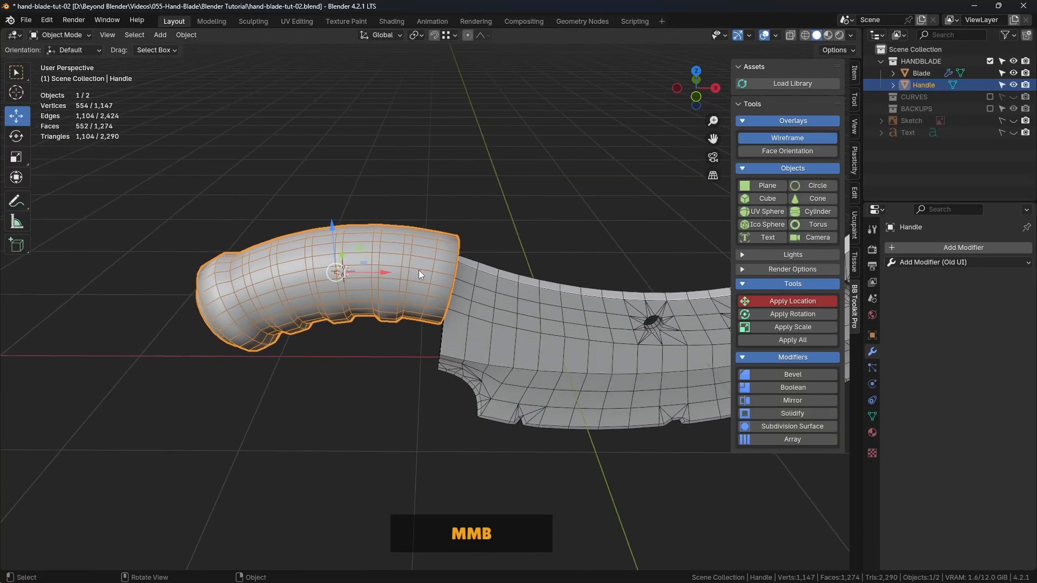
middle_drag(484, 264, 443, 254)
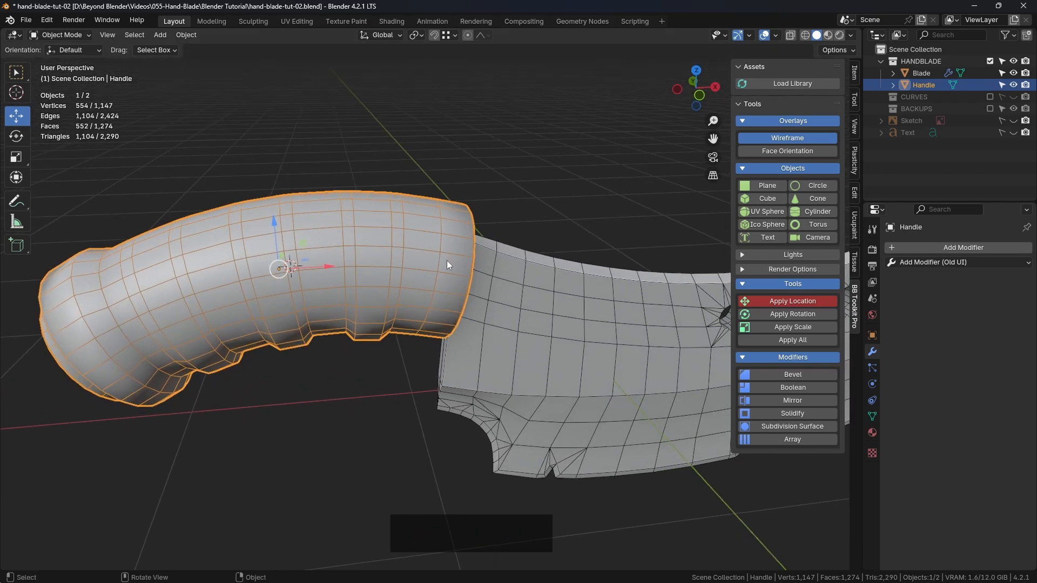
key(2)
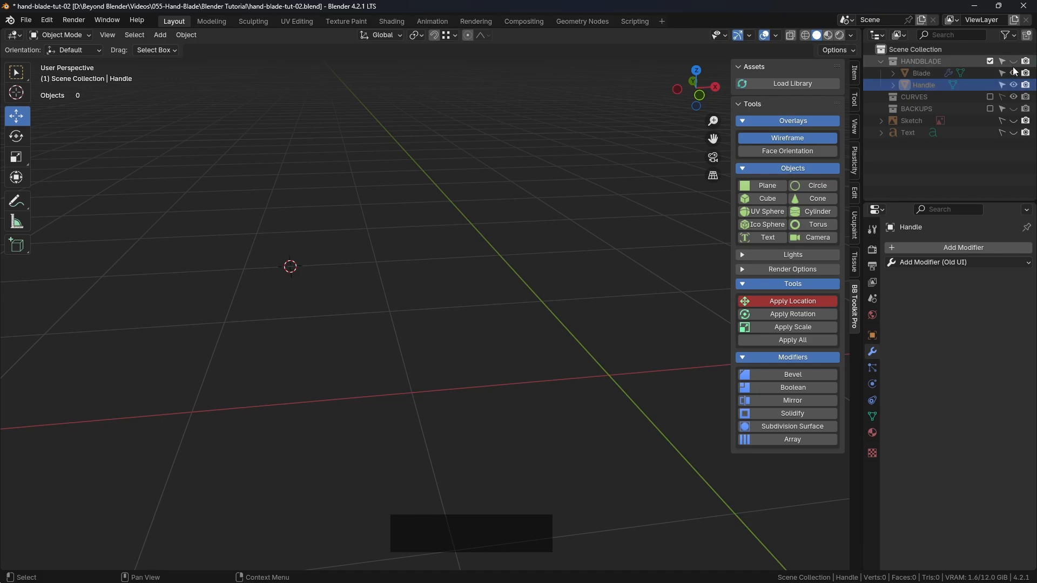
click(1013, 61)
key(Tab)
click(415, 296)
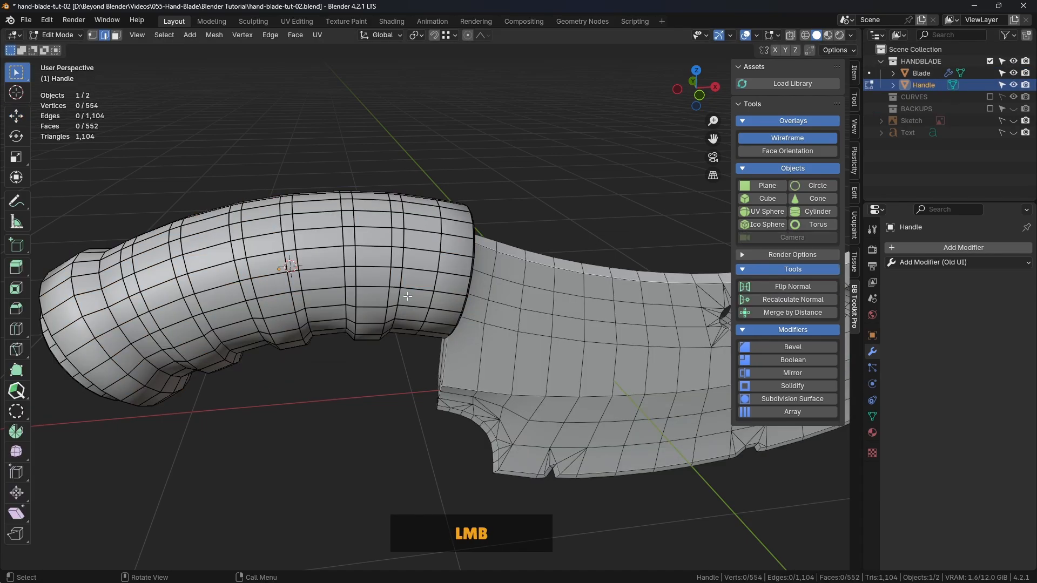
shift+middle_drag(316, 260, 450, 220)
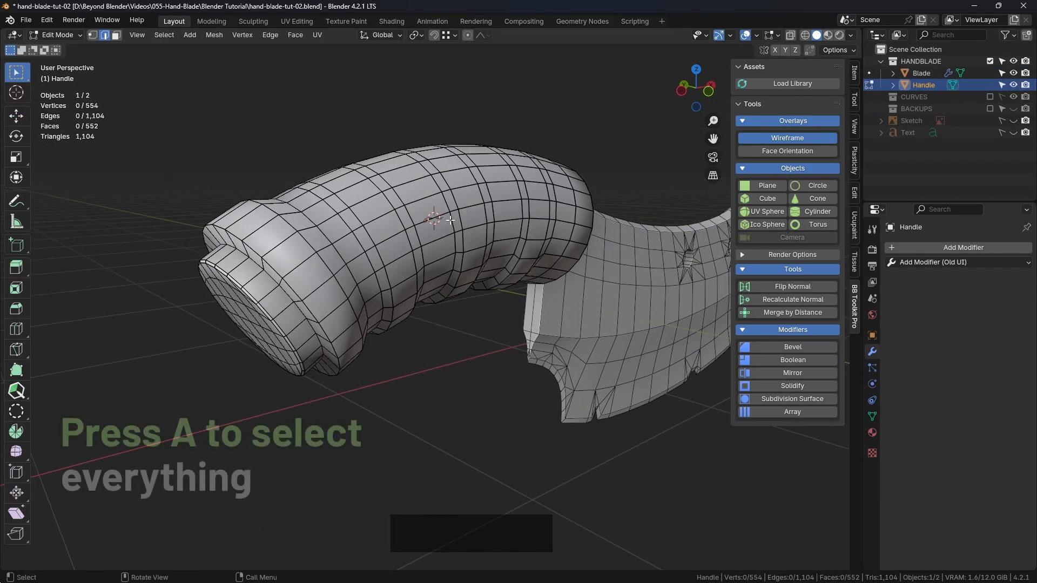
Scale the whole Handle mesh to 0.786 along the Y axis in top view, using X-ray during the scaling
key(a)
middle_drag(515, 243, 618, 281)
key(KP_7)
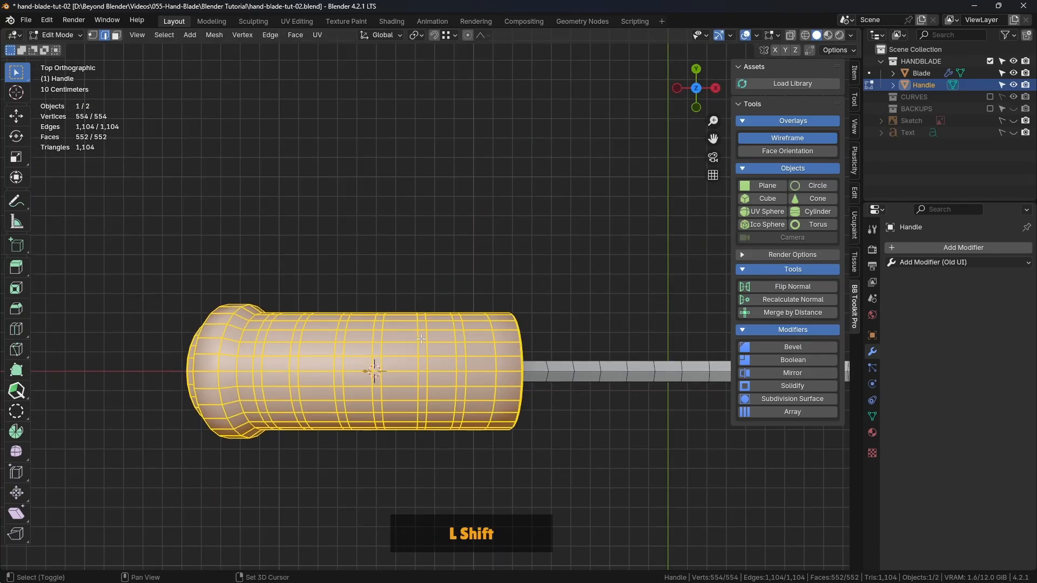
shift+middle_drag(424, 341, 490, 167)
scroll(512, 221, up, 2)
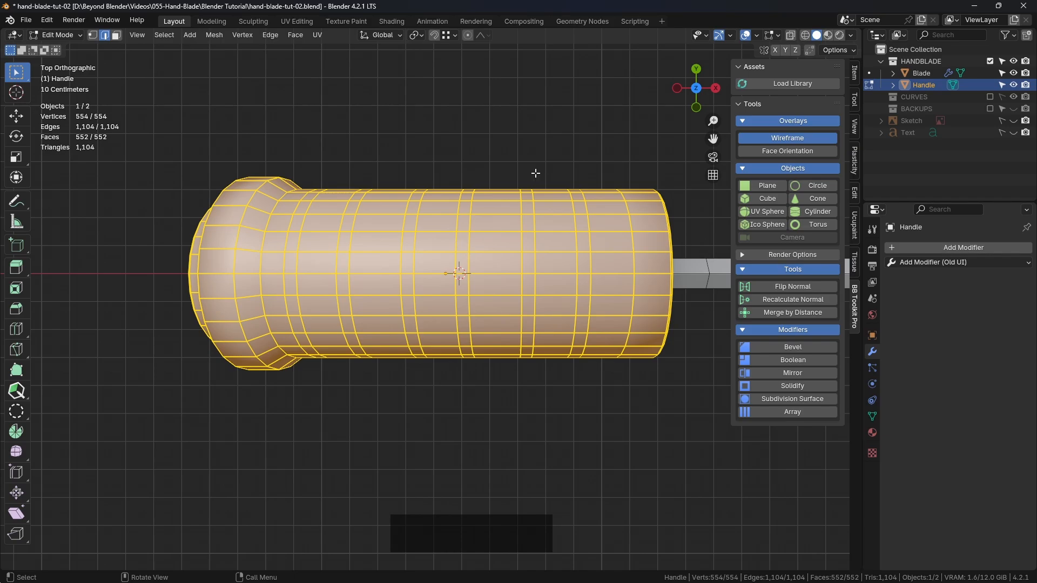
click(790, 35)
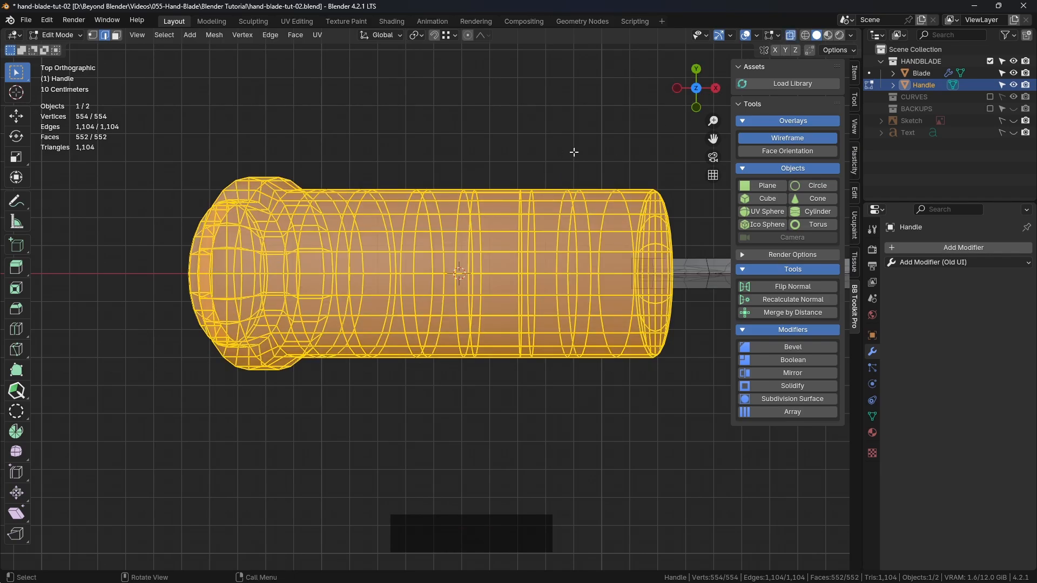
key(s)
key(y)
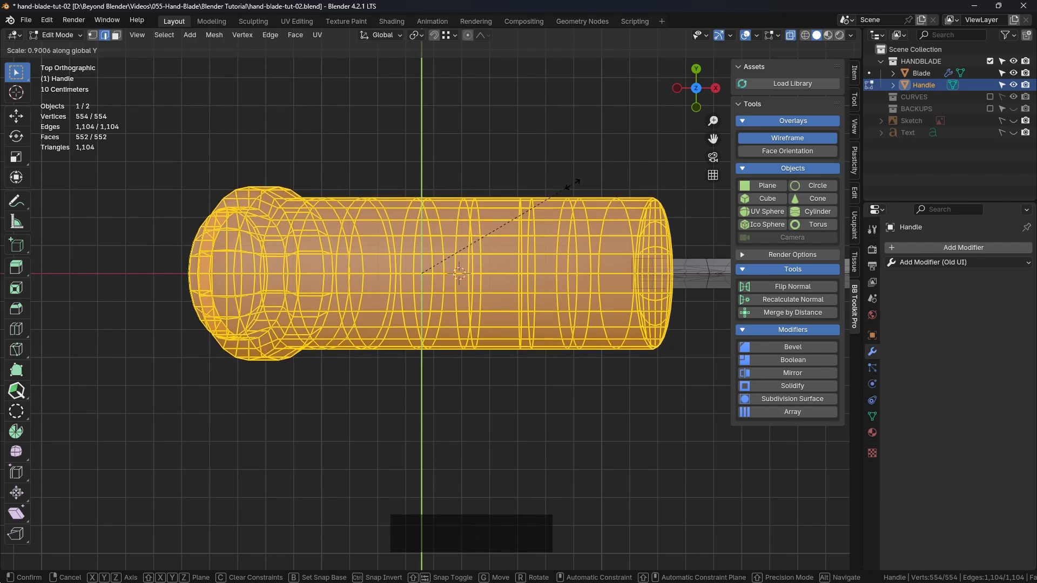
click(562, 215)
middle_drag(563, 215, 542, 269)
click(790, 36)
Clear the mesh selection and examine the narrowed Handle from its rear end and side beside the Blade
middle_drag(446, 414, 525, 300)
scroll(526, 301, down, 4)
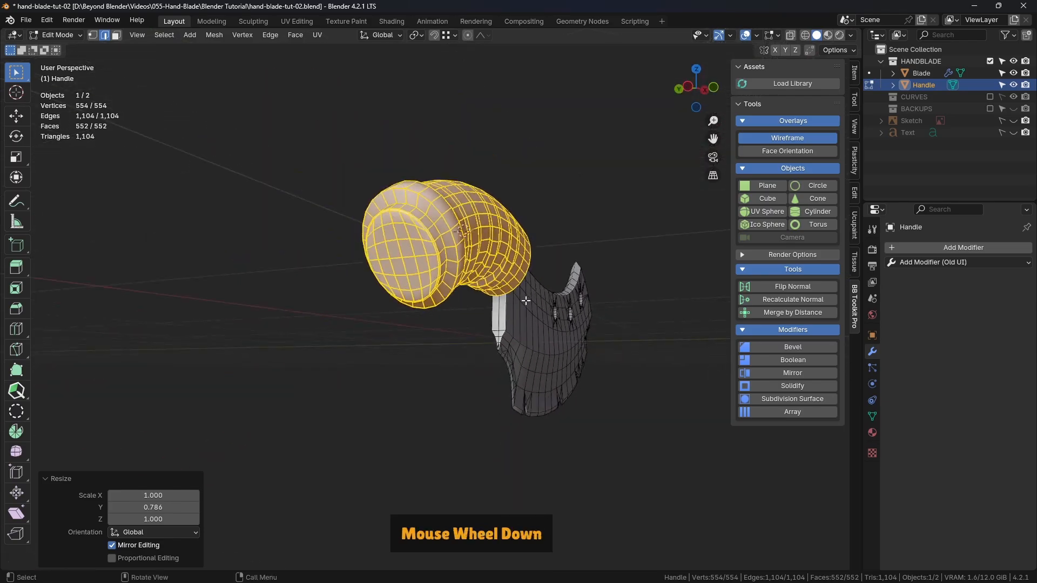
click(565, 203)
middle_drag(565, 204, 574, 275)
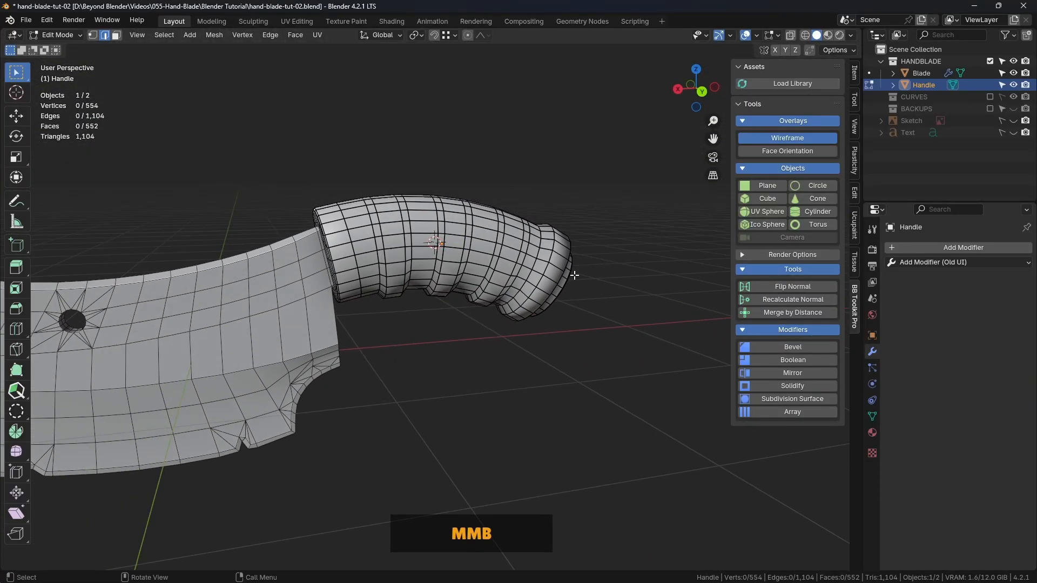
scroll(574, 275, up, 2)
shift+middle_drag(483, 265, 543, 270)
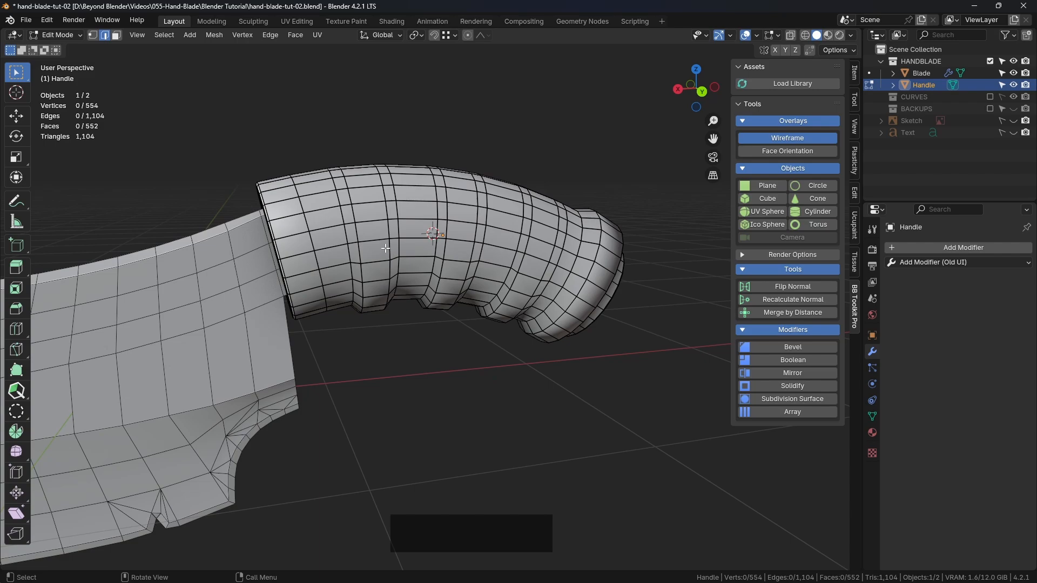
scroll(385, 248, up, 1)
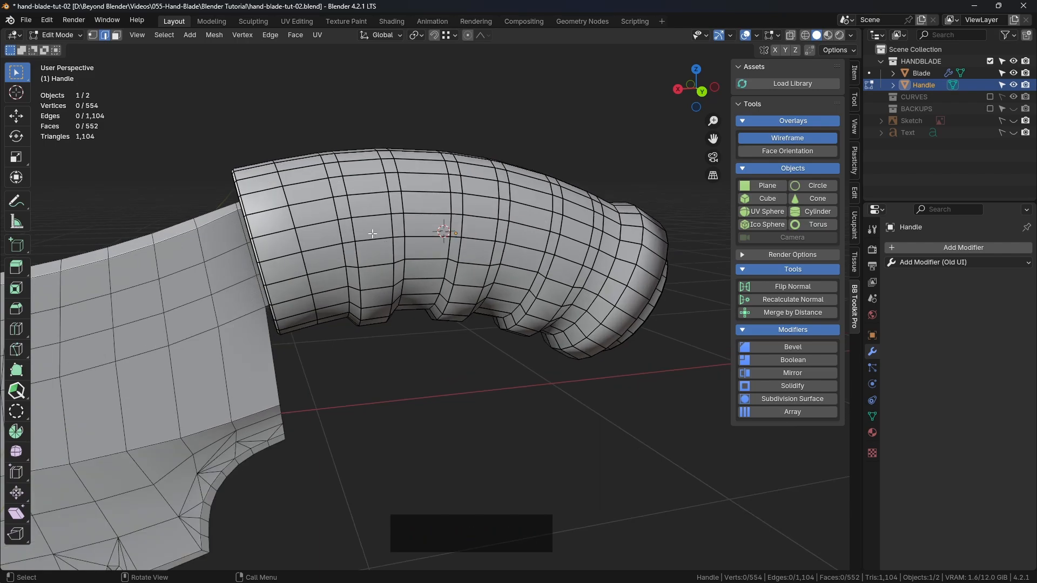
Try adding one centred loop cut around the Handle through the raised ridge nearest the Blade
key(Tab)
click(369, 236)
key(ctrl+r)
click(370, 248)
right_click(373, 250)
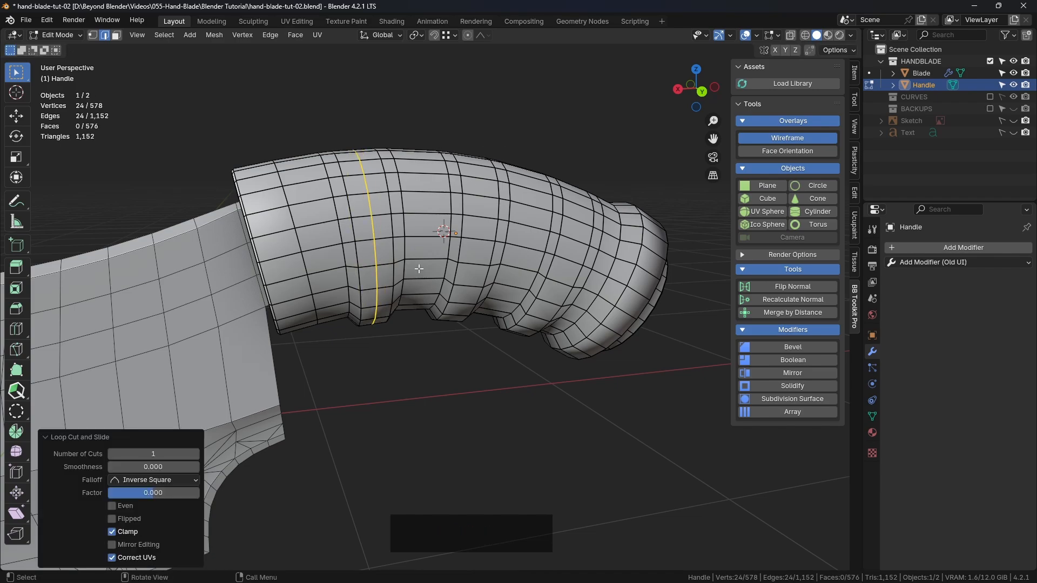
middle_drag(395, 320, 383, 339)
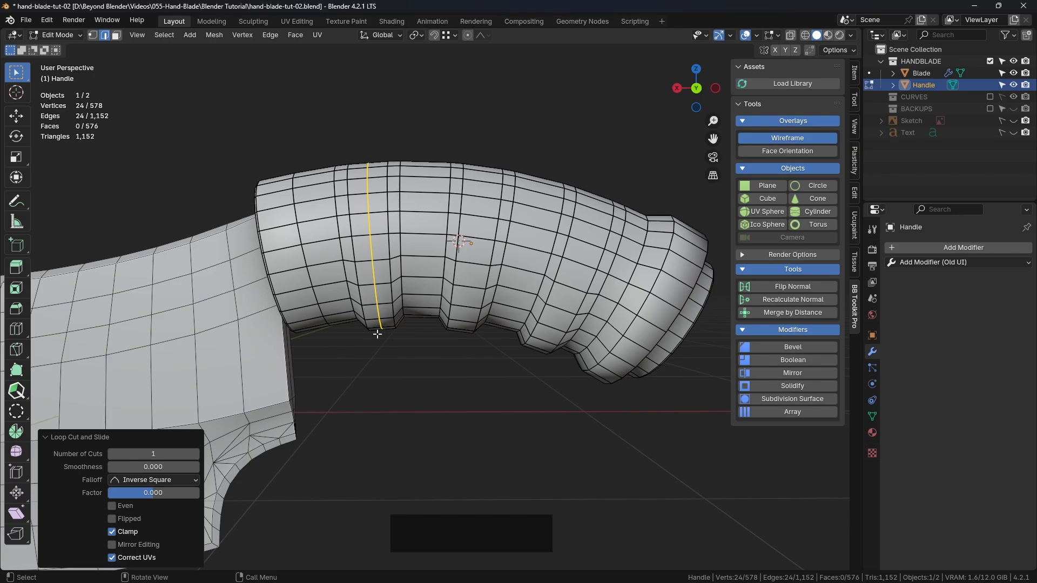
middle_drag(443, 307, 506, 268)
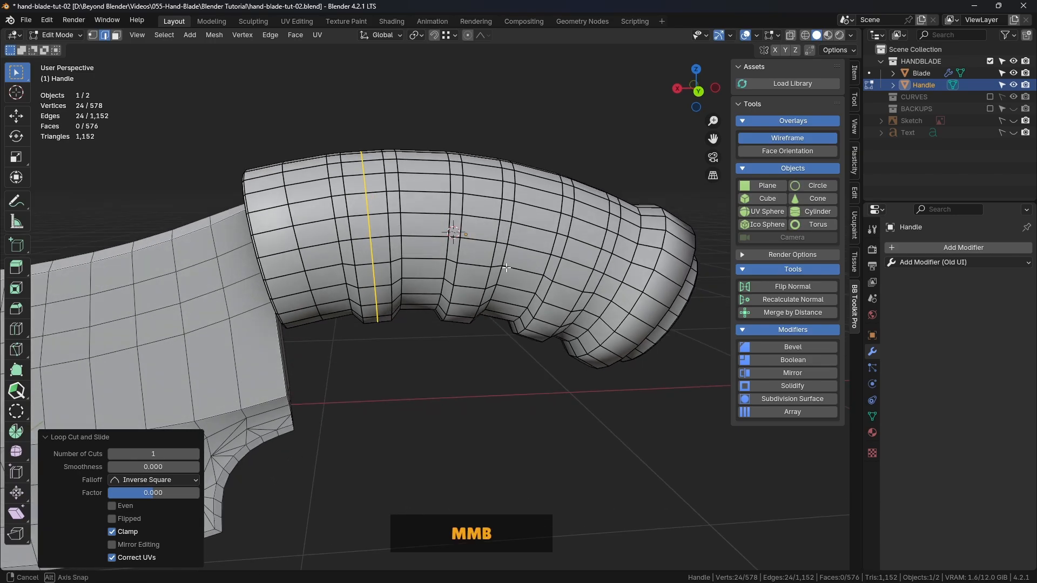
Undo the loop cut on the Handle and clear the selection
click(501, 128)
key(ctrl+z)
middle_drag(501, 128, 378, 186)
key(ctrl+z)
click(549, 147)
Examine the Handle's edge flow along the upper curve and finger grooves, from several angles and in front view
scroll(378, 186, down, 2)
shift+middle_drag(465, 387, 468, 359)
middle_drag(583, 363, 489, 261)
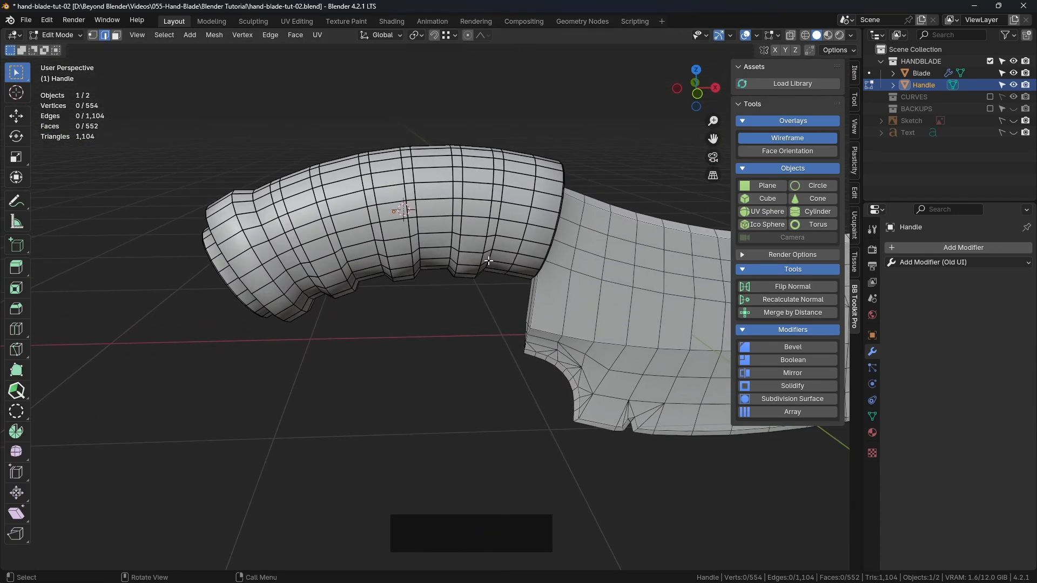
middle_drag(490, 266, 377, 257)
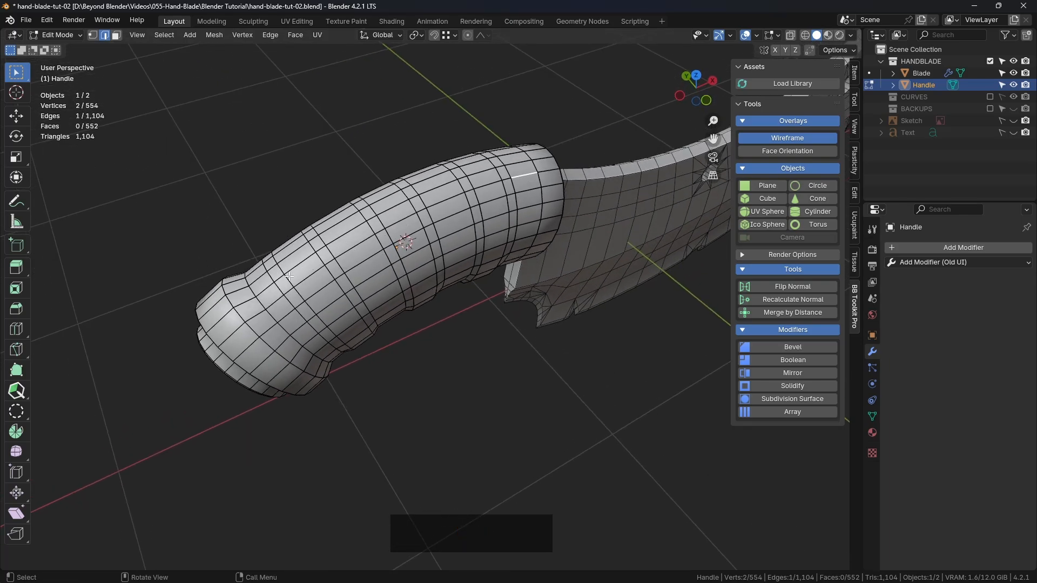
middle_drag(441, 224, 349, 176)
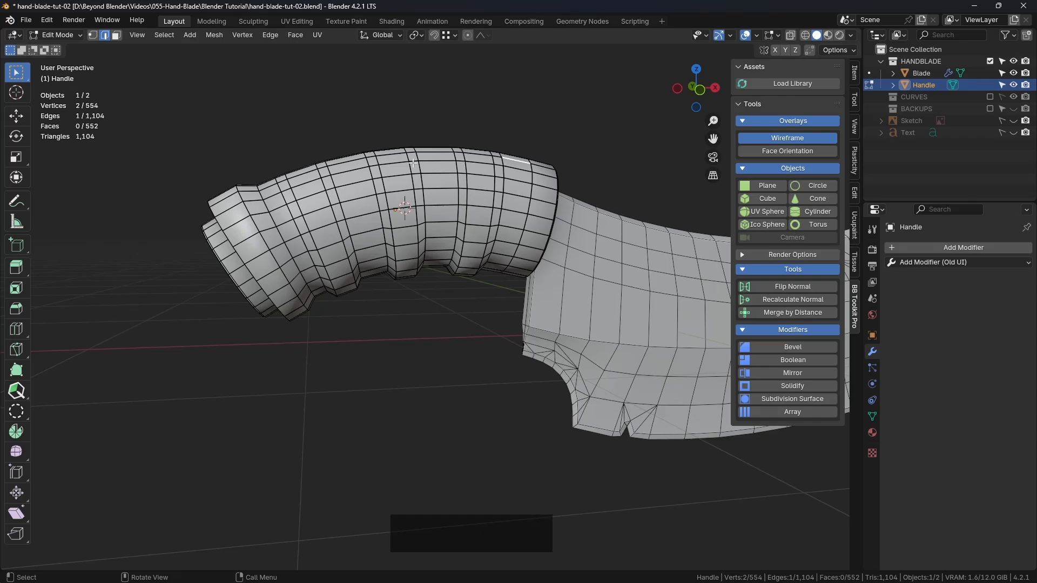
middle_drag(413, 163, 411, 175)
scroll(411, 175, up, 3)
key(KP_1)
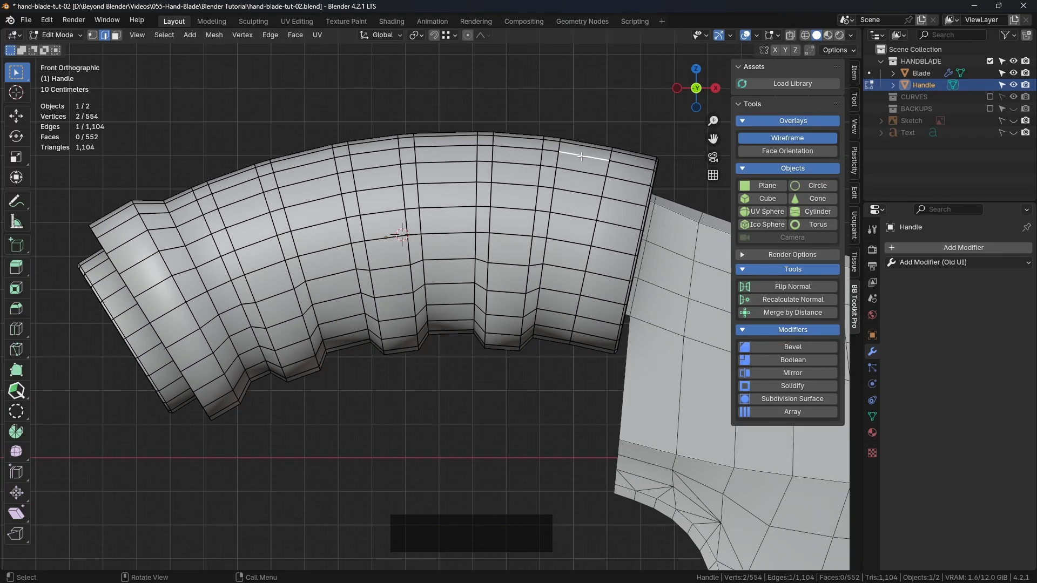
scroll(240, 170, up, 1)
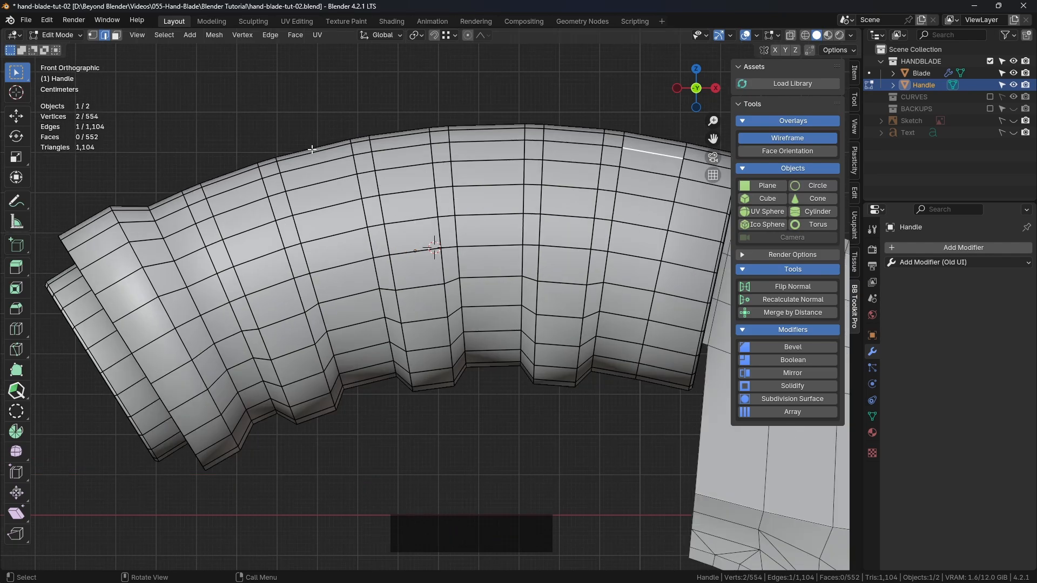
scroll(574, 142, down, 1)
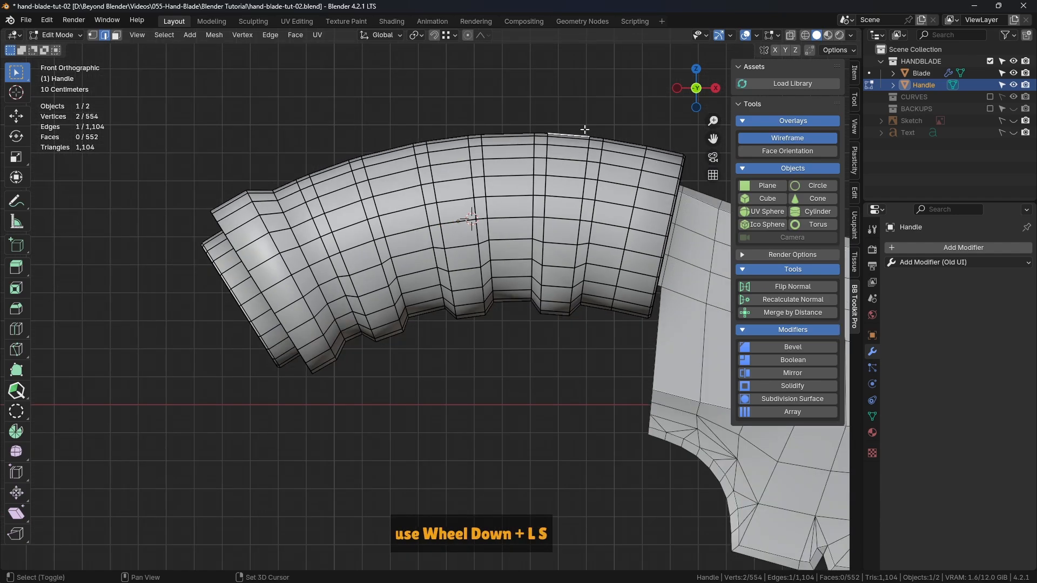
Turn off the wireframe overlay, view the Handle in wireframe shading and return the viewport to solid shading
click(760, 141)
click(593, 88)
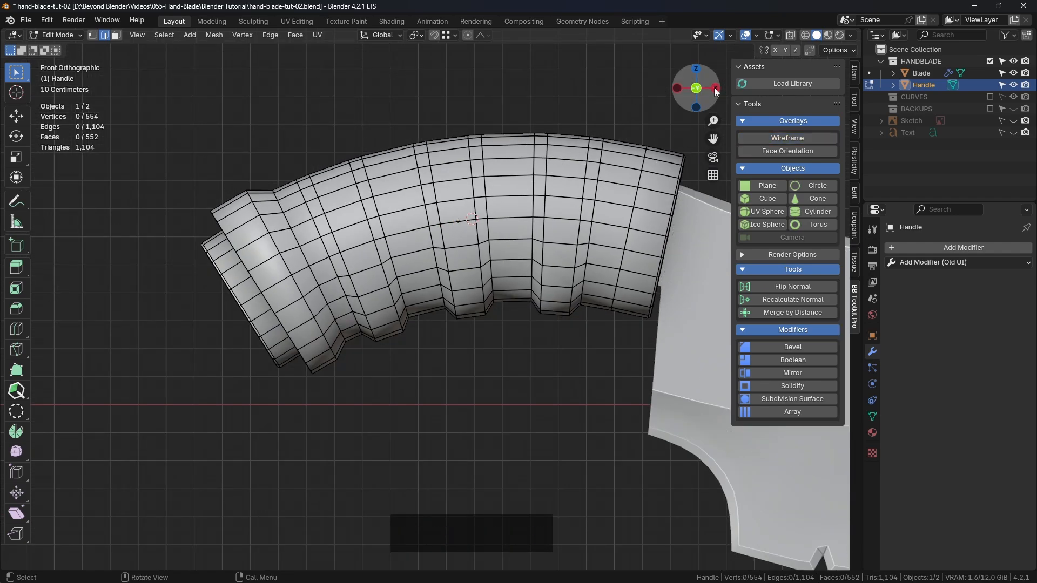
key(z)
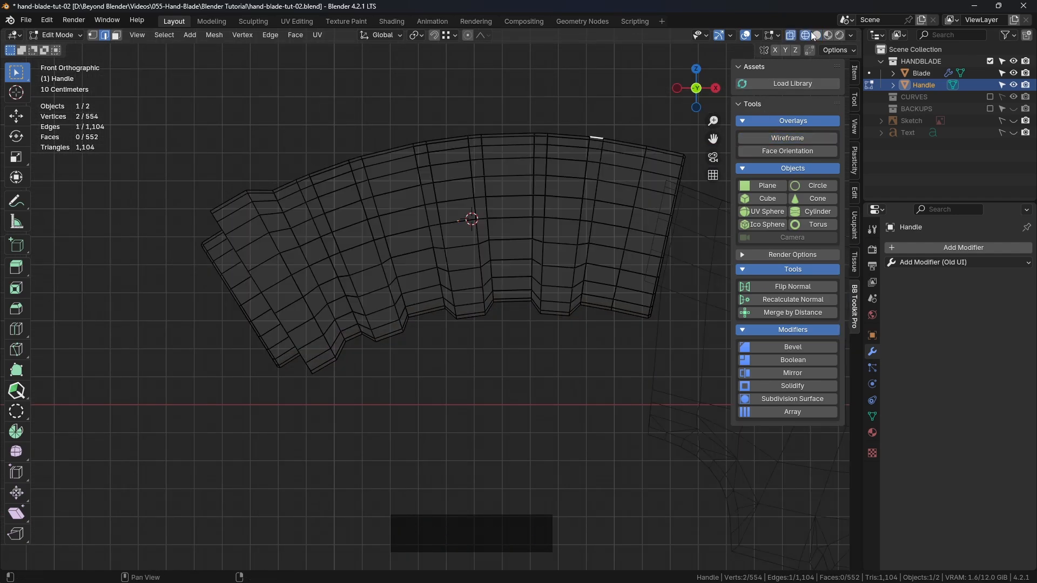
click(815, 35)
shift+middle_drag(726, 108, 717, 137)
click(777, 138)
click(777, 139)
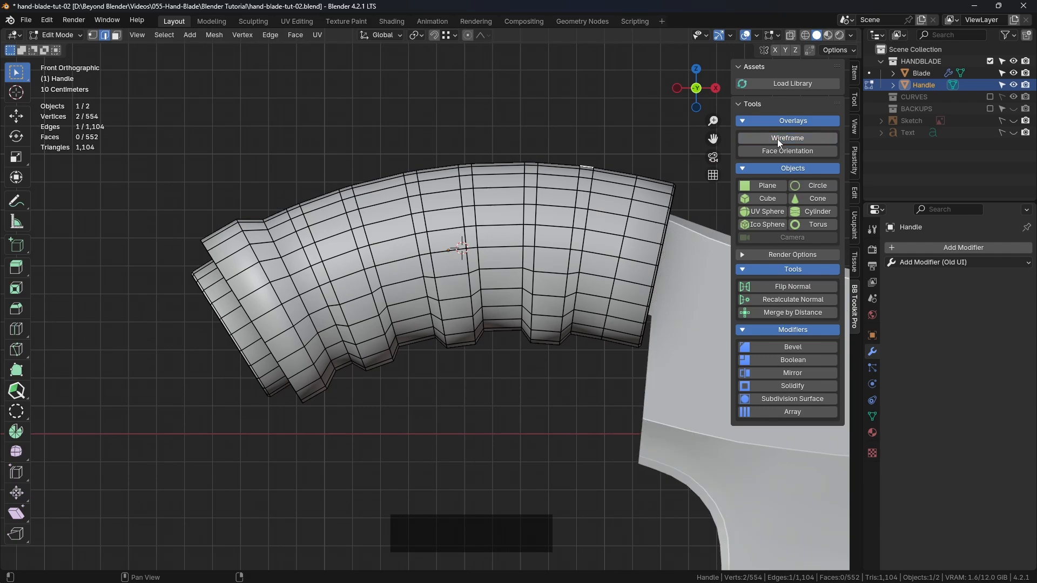
Check the Handle's upper curve in object mode, turn the wireframe overlay back on and reopen the Handle for mesh editing
key(Tab)
click(443, 169)
scroll(380, 187, up, 3)
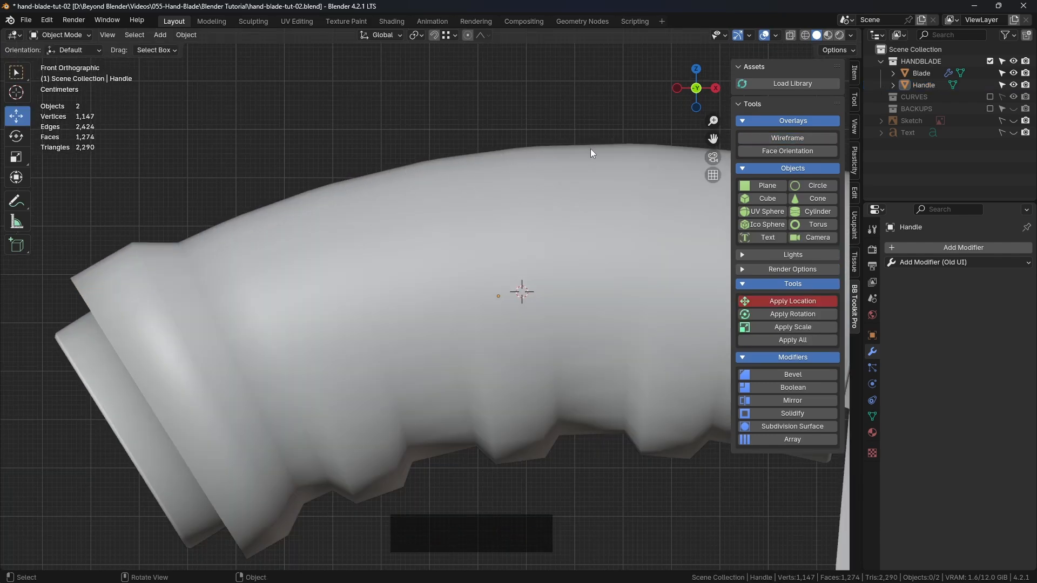
scroll(590, 154, down, 2)
click(788, 138)
shift+middle_drag(443, 226, 491, 211)
click(472, 206)
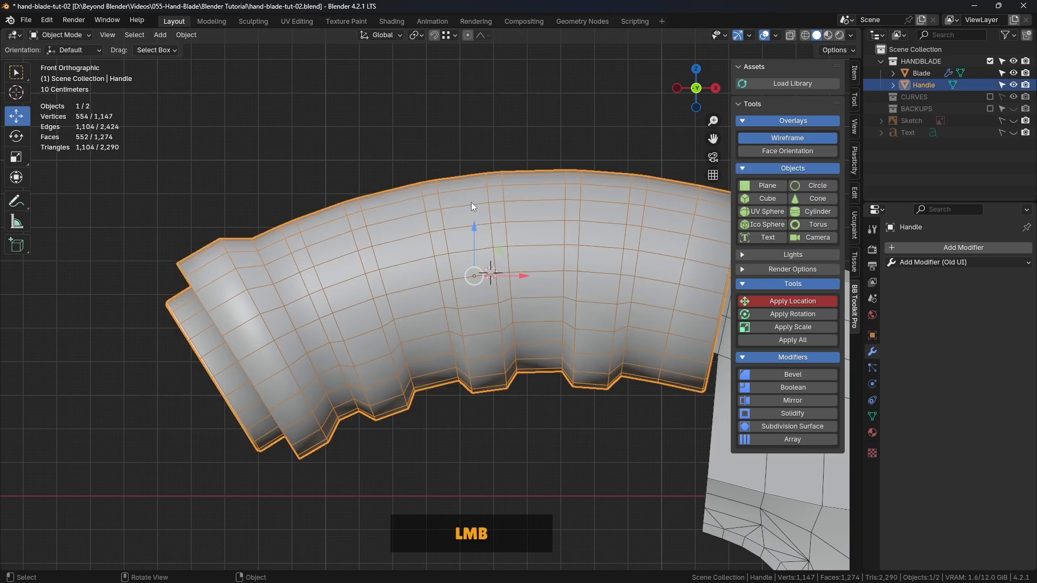
key(Tab)
click(519, 203)
scroll(554, 162, down, 1)
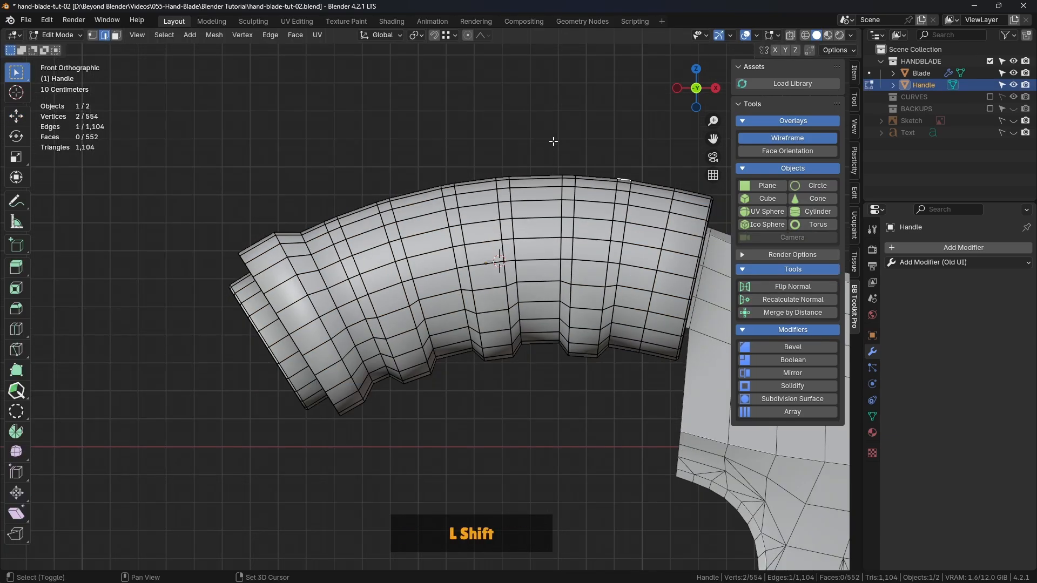
In top view with wireframe shading, delete the Handle's vertices on the +Y side of its centre line
shift+middle_drag(554, 141, 439, 254)
scroll(486, 208, down, 1)
key(ctrl+Tab)
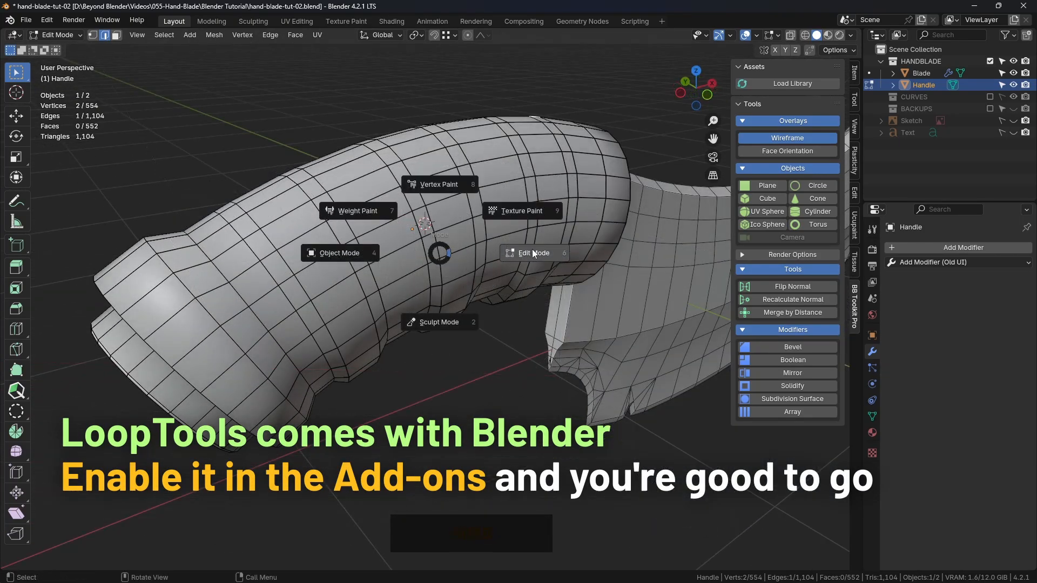
click(534, 254)
key(KP_7)
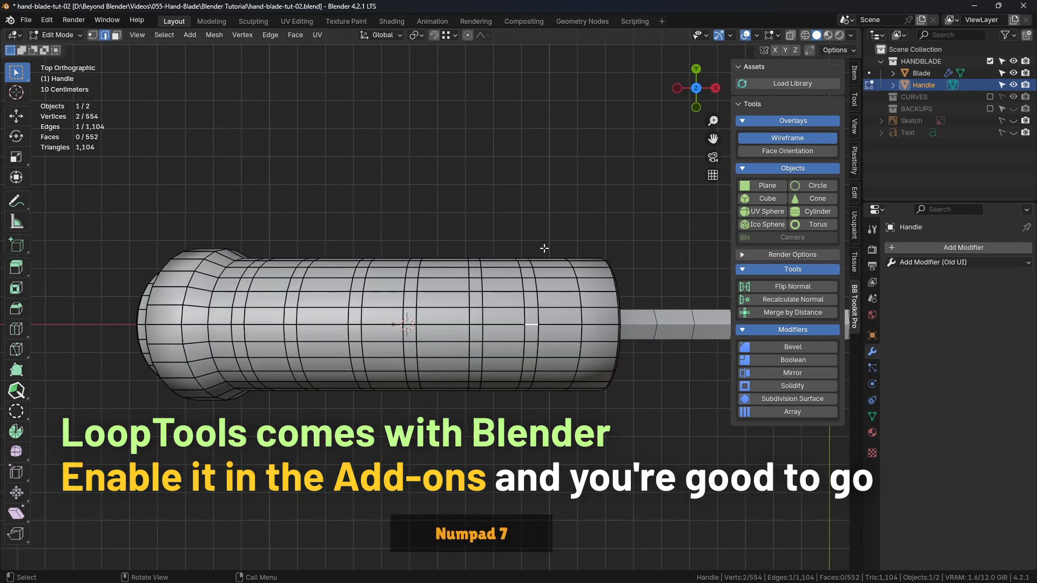
key(z)
click(413, 249)
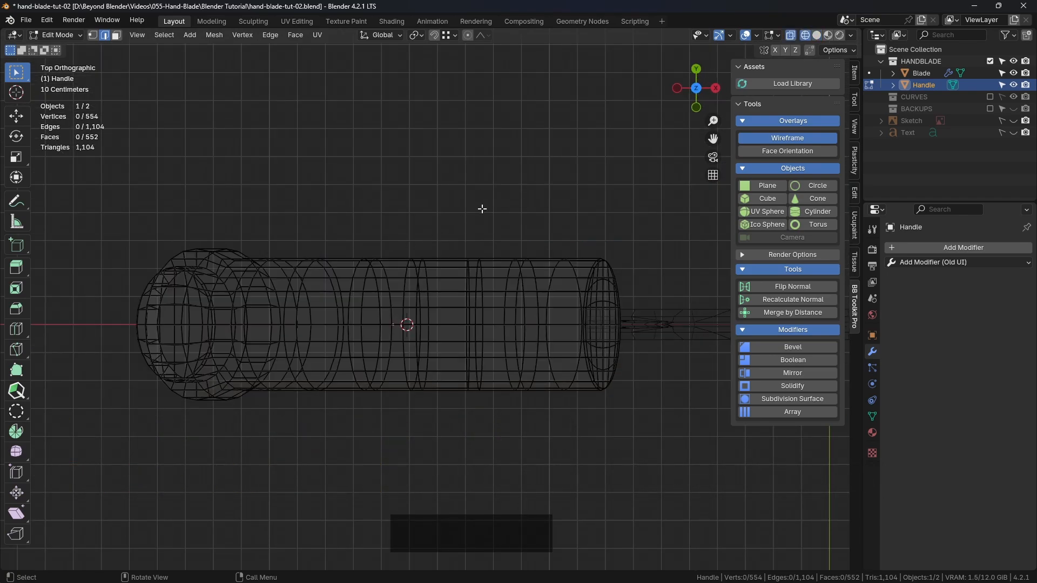
drag(146, 222, 687, 321)
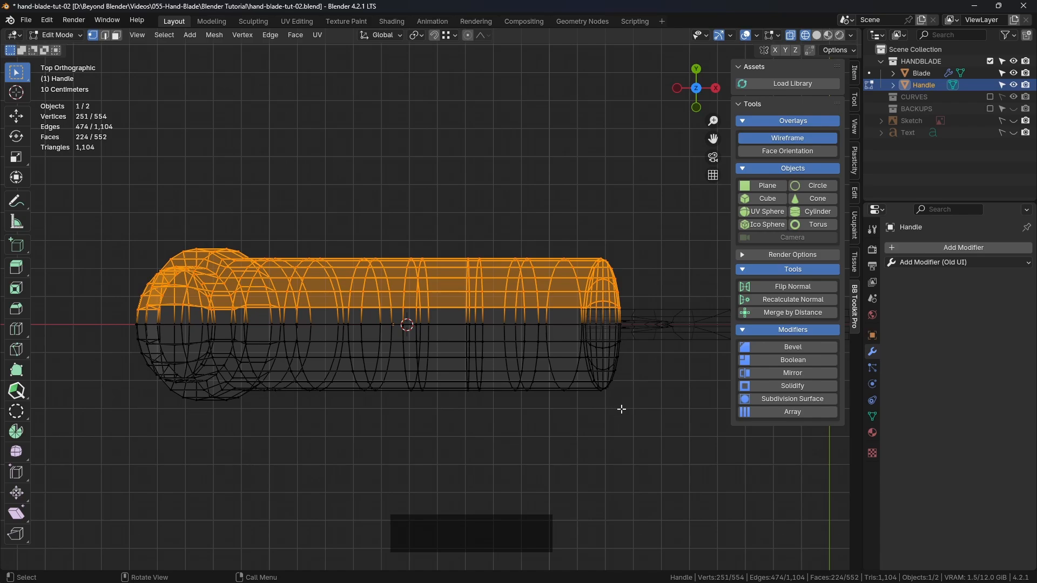
key(x)
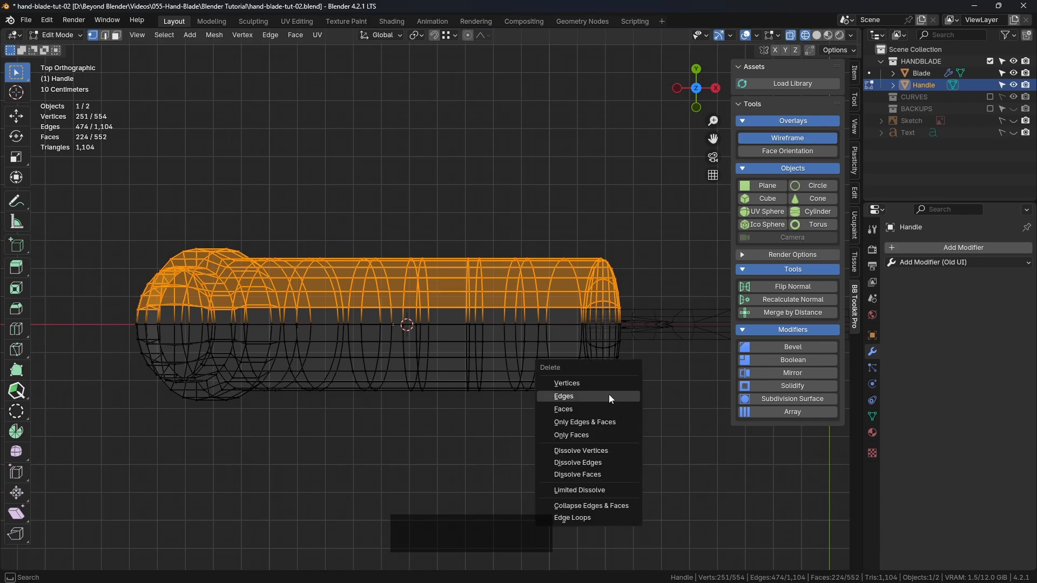
click(594, 381)
Return to solid shading and add a Mirror modifier on the Y axis with Clipping to the halved Handle
key(z)
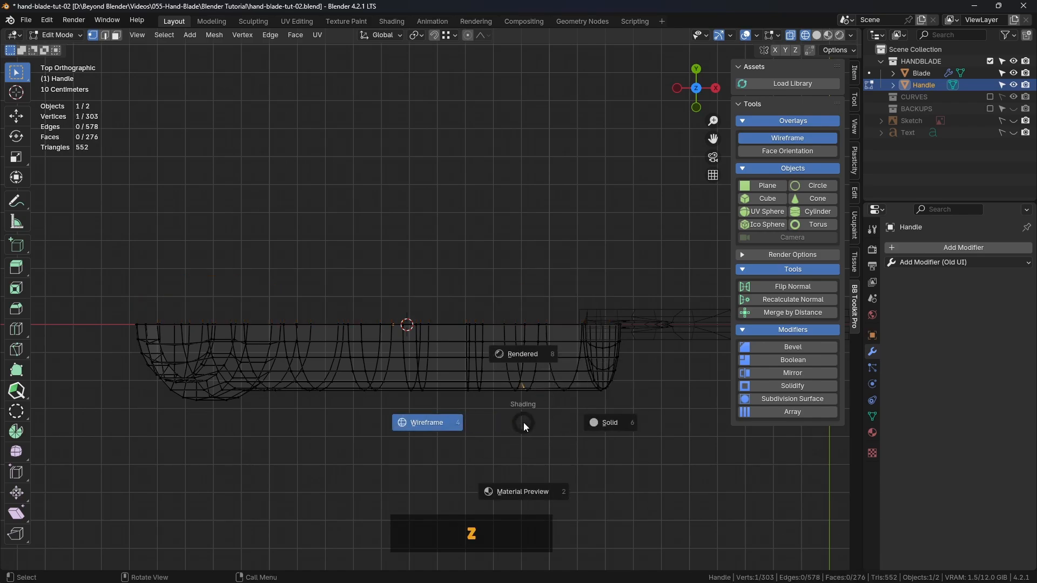
click(601, 420)
mouse_move(572, 423)
middle_down()
mouse_move(572, 407)
mouse_move(653, 296)
mouse_move(713, 330)
middle_up()
click(803, 373)
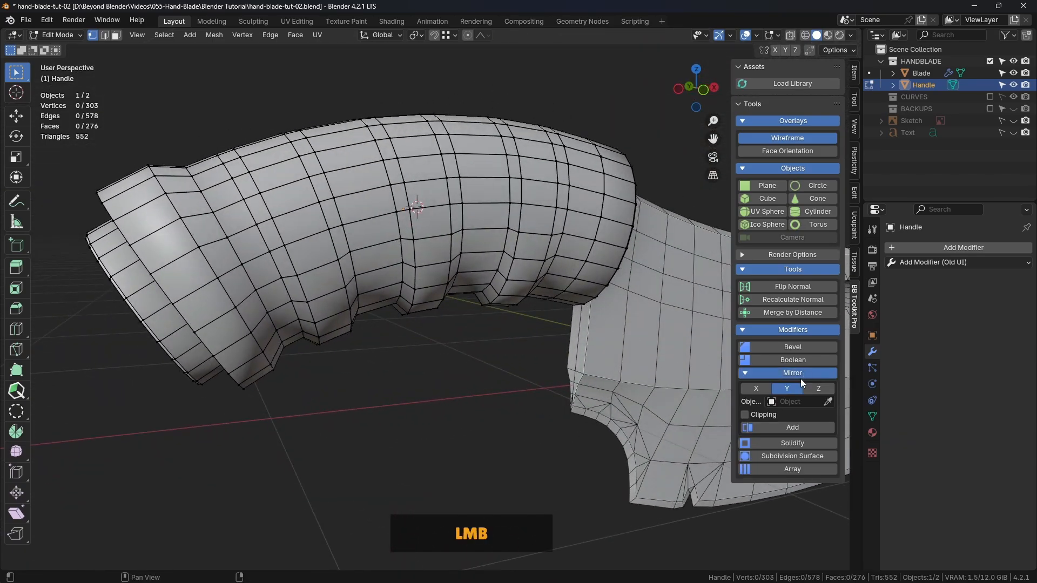
middle_drag(721, 387, 410, 280)
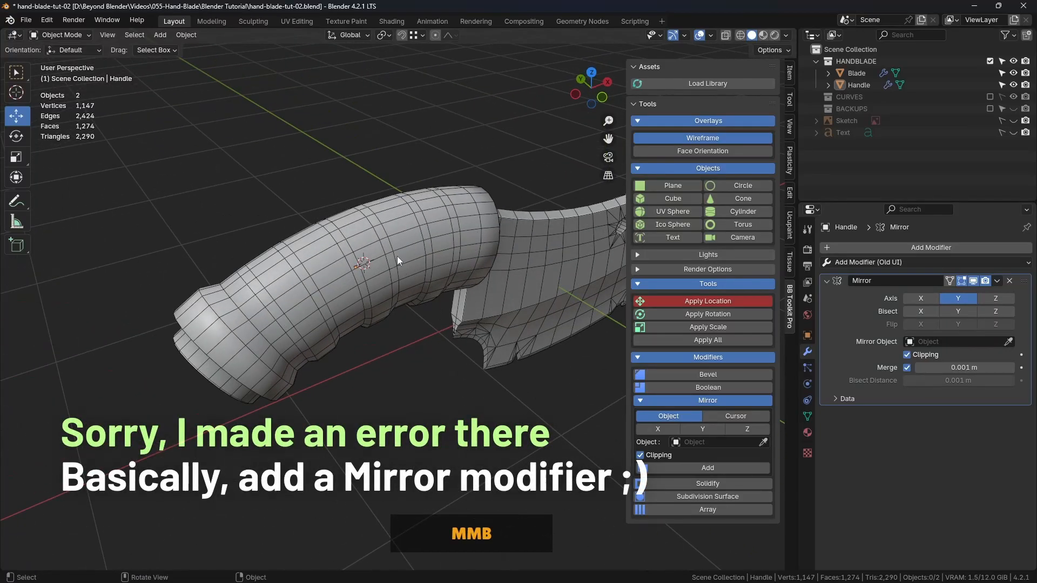
Open the Handle for editing in edge select mode and examine the edge spacing along its upper curve from several angles
click(397, 256)
key(Tab)
click(480, 256)
middle_drag(162, 217, 191, 225)
scroll(192, 225, up, 1)
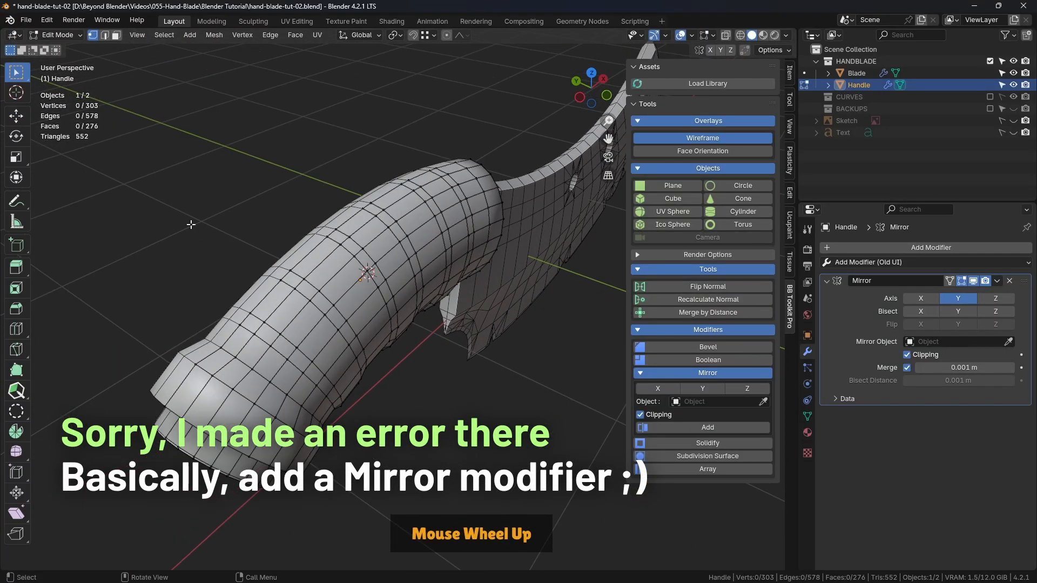
shift+middle_drag(345, 232, 367, 187)
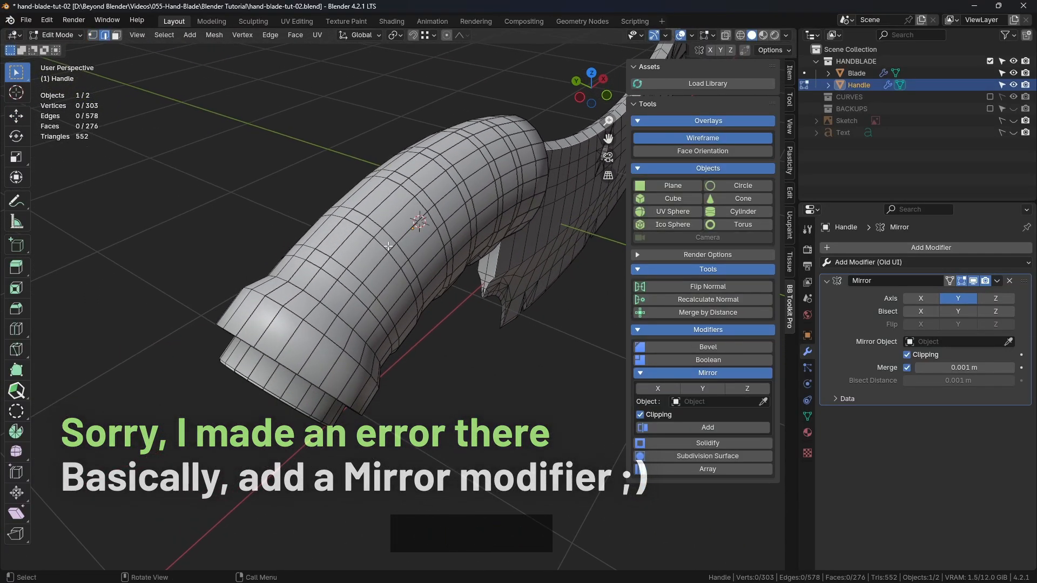
middle_drag(459, 238, 432, 256)
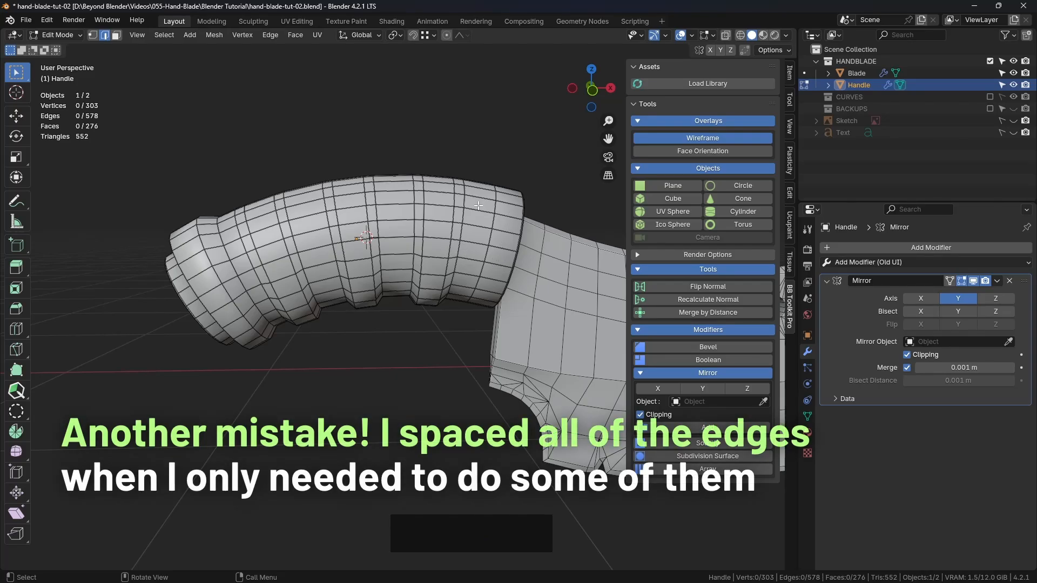
middle_drag(478, 206, 415, 222)
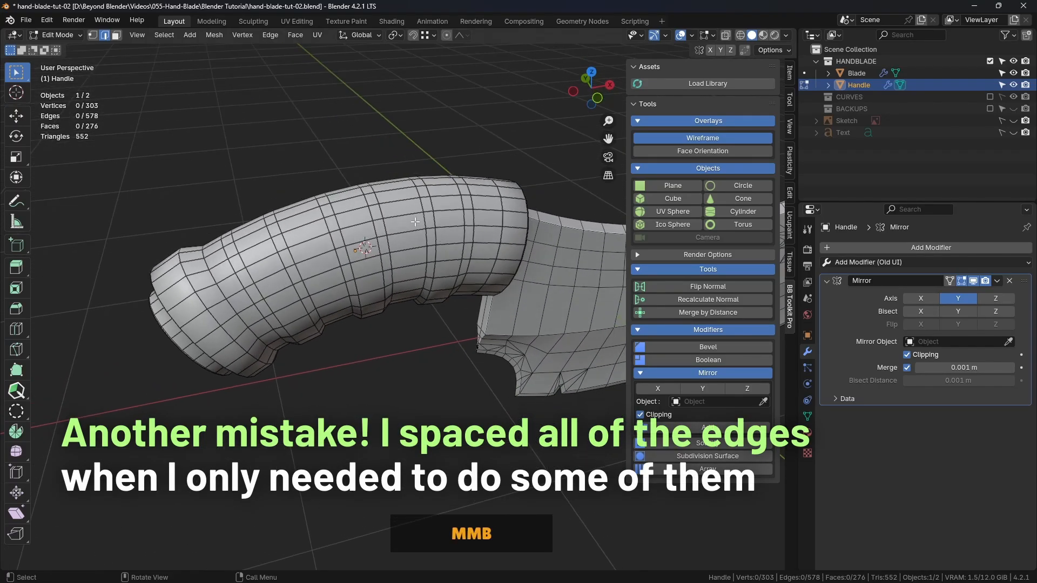
Hide the Mirror modifier in the viewport and even out the Handle's top centre edge row with LoopTools Space, stopping short of the blade-end rim
click(214, 261)
middle_drag(214, 262, 604, 277)
click(974, 281)
middle_drag(486, 292, 265, 289)
middle_drag(410, 262, 436, 242)
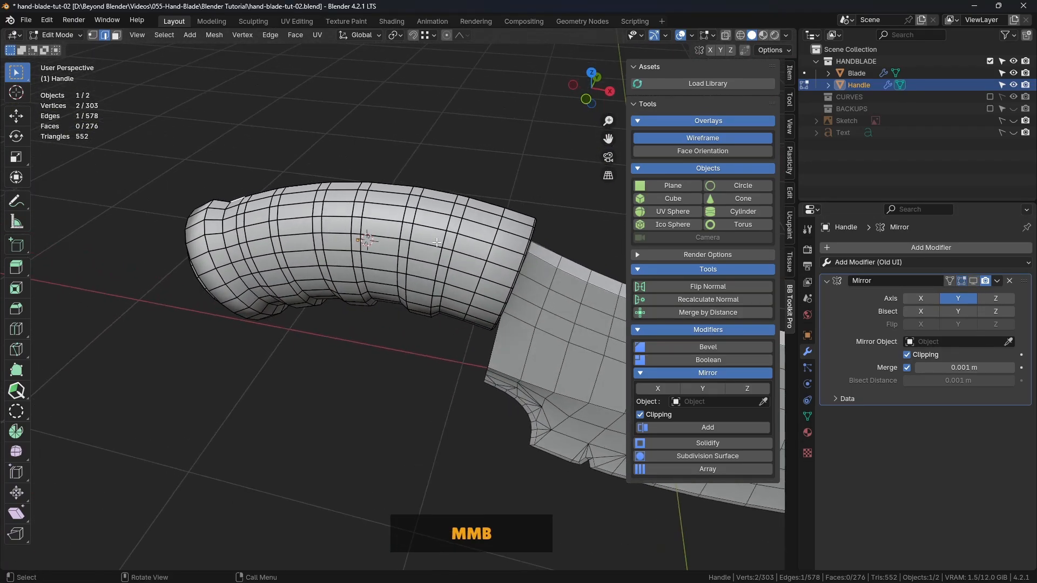
ctrl+click(489, 205)
middle_drag(489, 206, 527, 227)
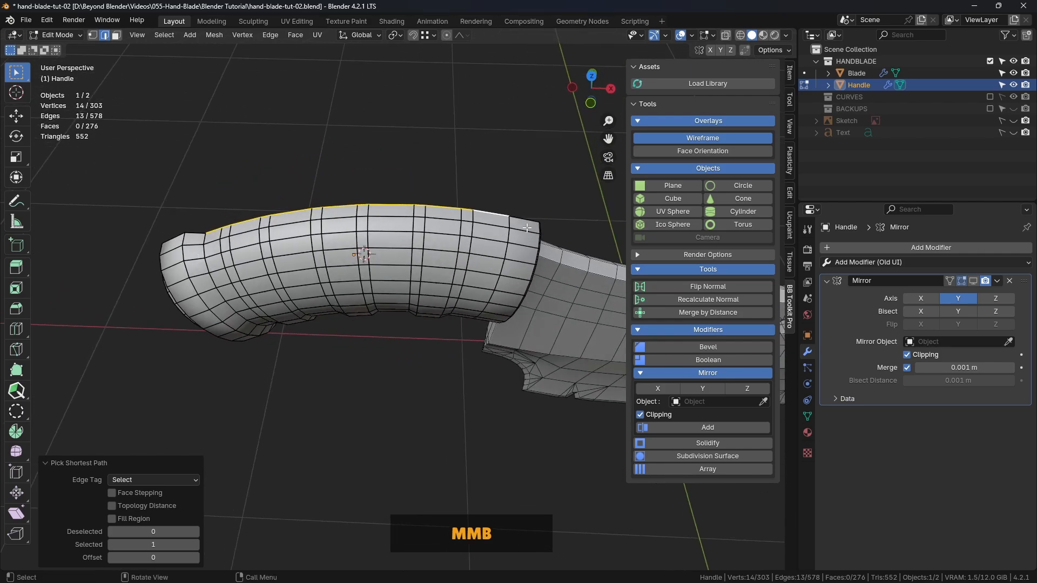
right_click(503, 123)
mouse_move(503, 123)
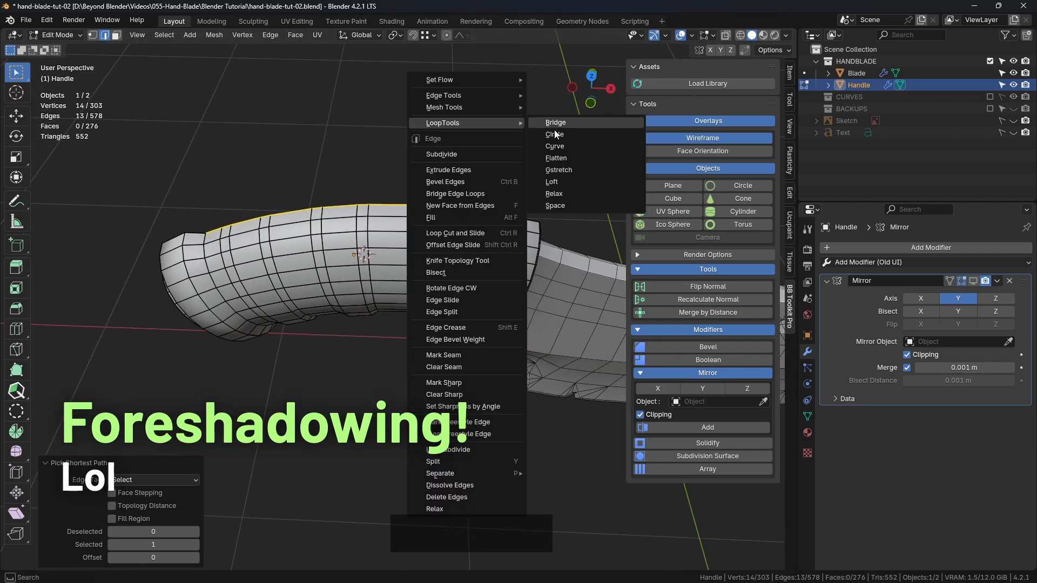
click(562, 206)
Select the six lengthwise edge rows below the Handle's top row, running from the collar to the blade-end rim
middle_drag(442, 260, 220, 264)
click(219, 268)
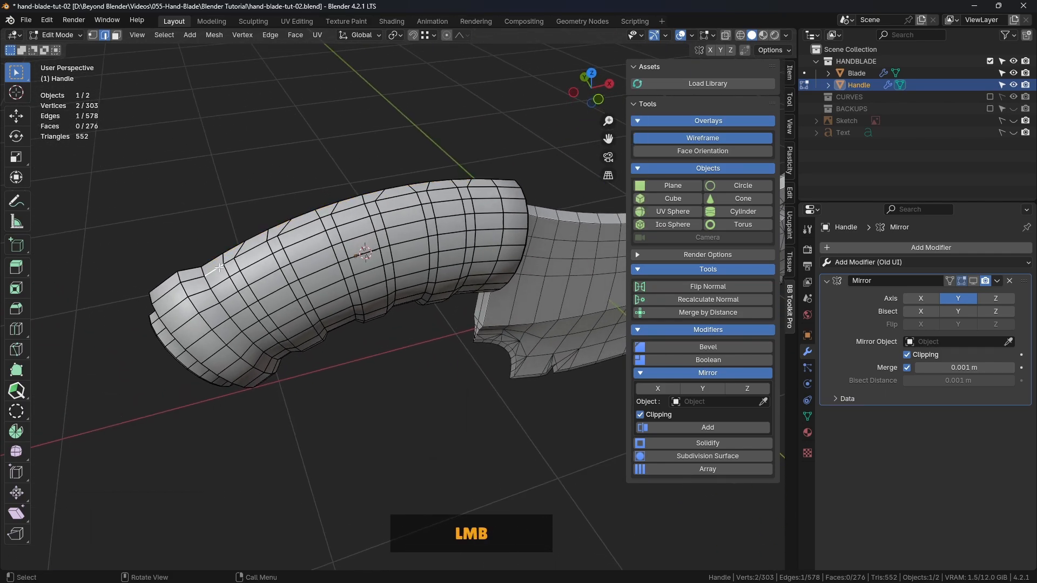
ctrl+click(509, 188)
shift+click(221, 284)
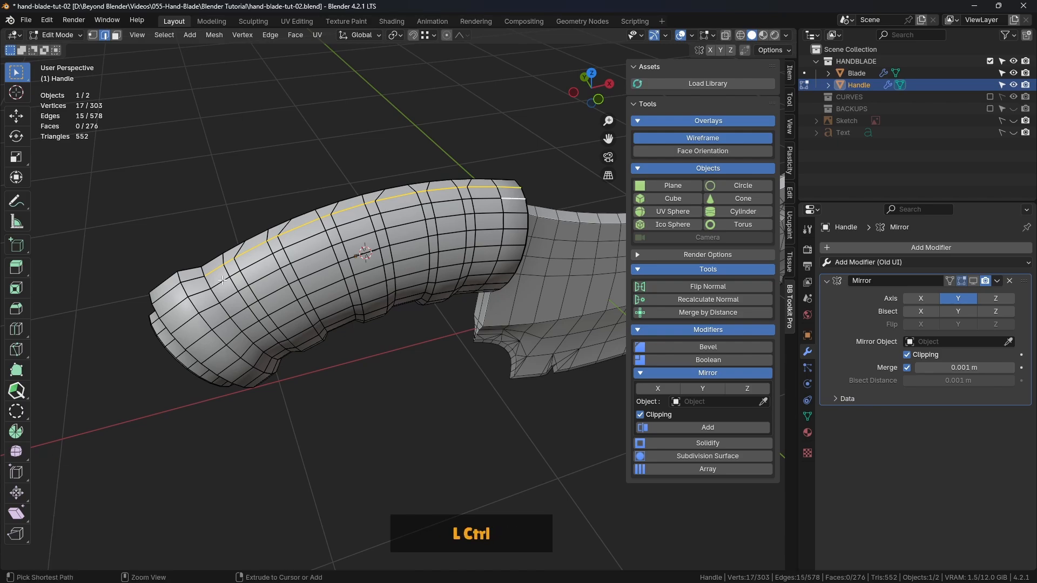
ctrl+click(512, 199)
shift+click(231, 296)
ctrl+click(514, 215)
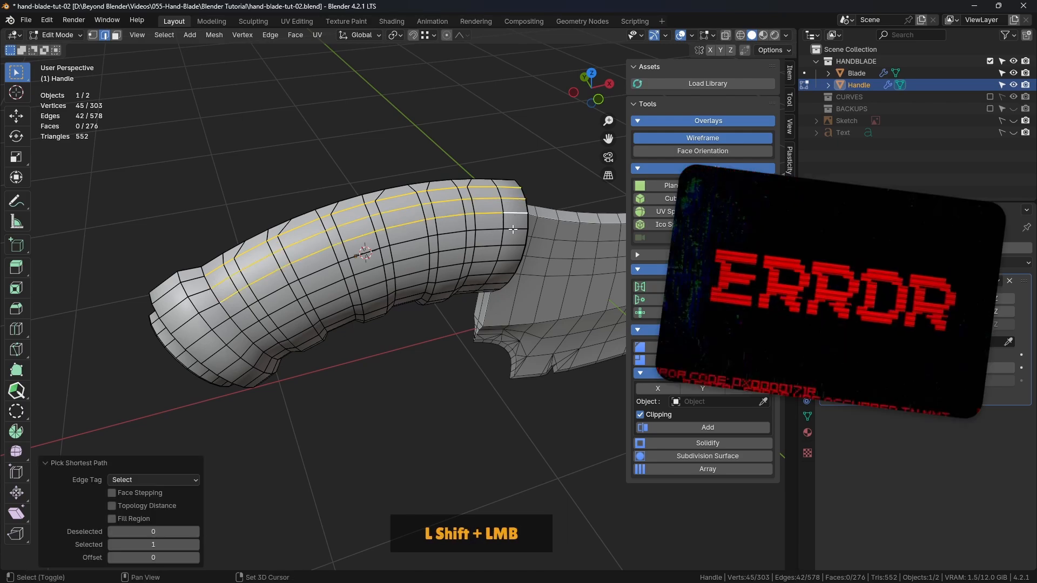
shift+click(513, 229)
ctrl+click(241, 312)
shift+click(255, 324)
ctrl+click(513, 246)
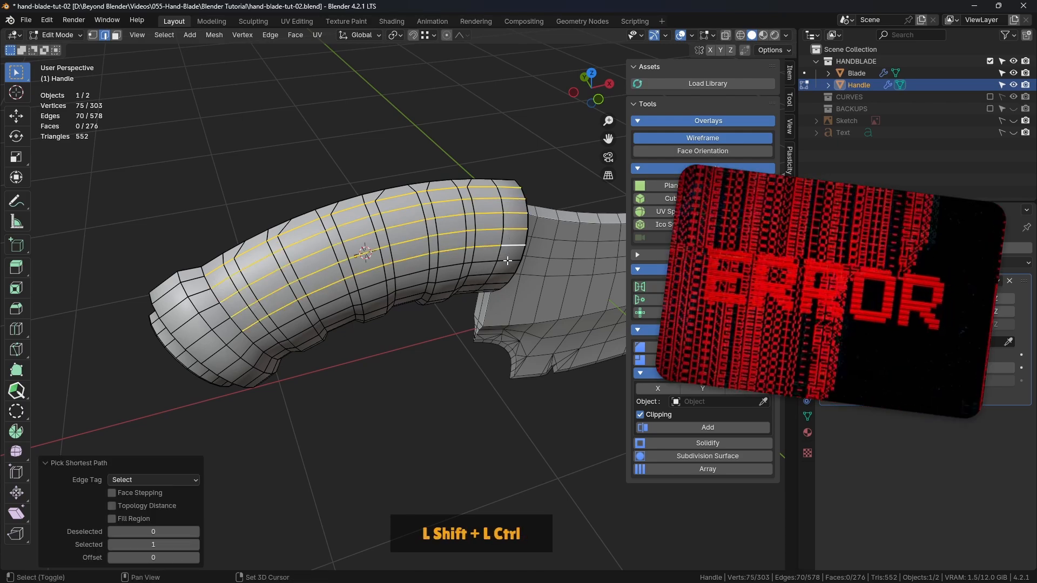
shift+click(510, 261)
ctrl+click(256, 330)
Try evenly spacing the six selected edge rows with LoopTools Space, inspect the finger ridges and undo the spacing
middle_drag(256, 331, 476, 146)
right_click(503, 118)
mouse_move(503, 117)
click(557, 201)
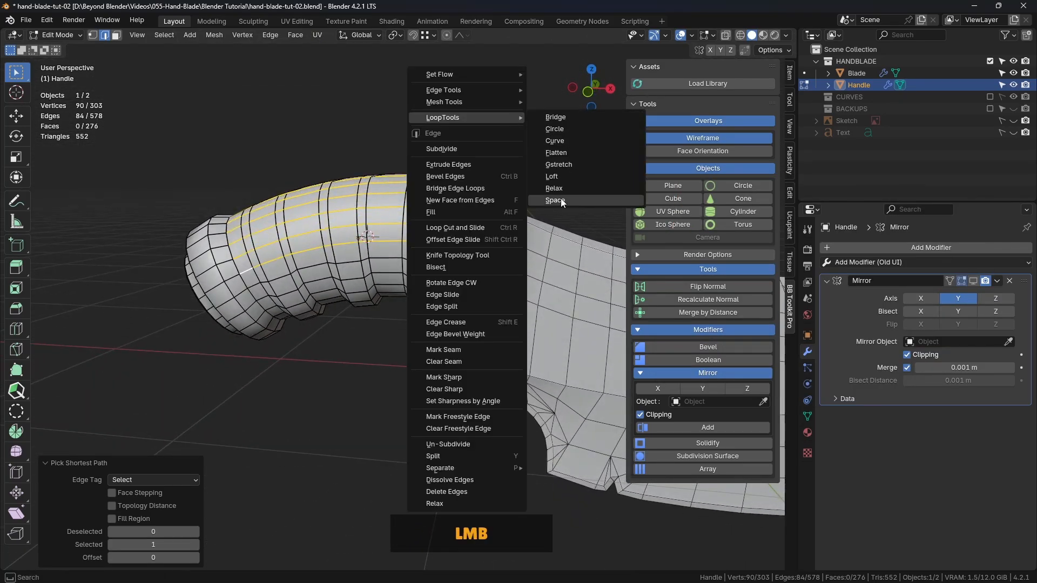
click(527, 134)
mouse_move(441, 198)
middle_down()
mouse_move(453, 197)
mouse_move(438, 215)
mouse_move(458, 190)
middle_up()
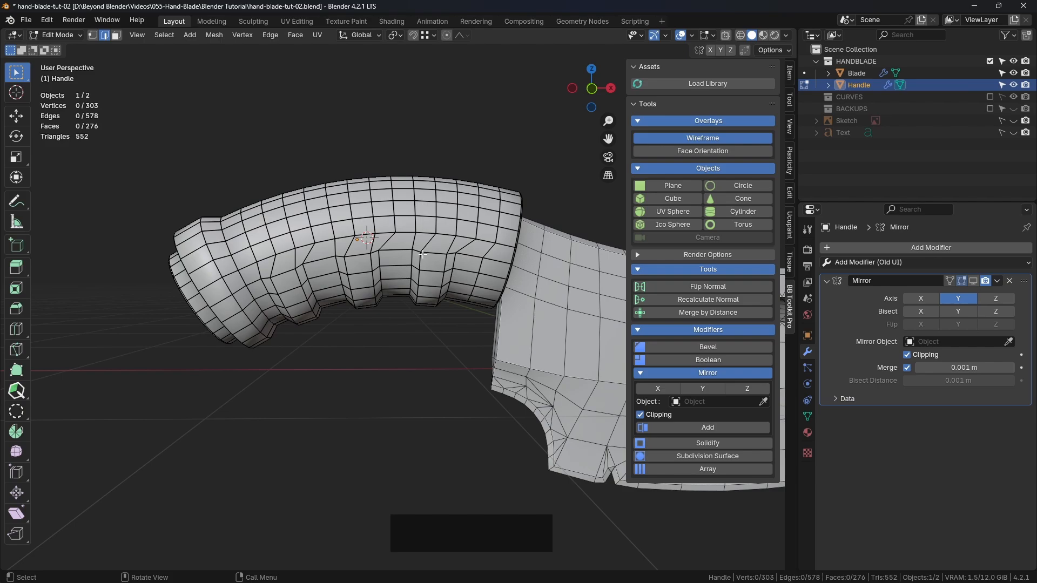
middle_drag(475, 257, 517, 247)
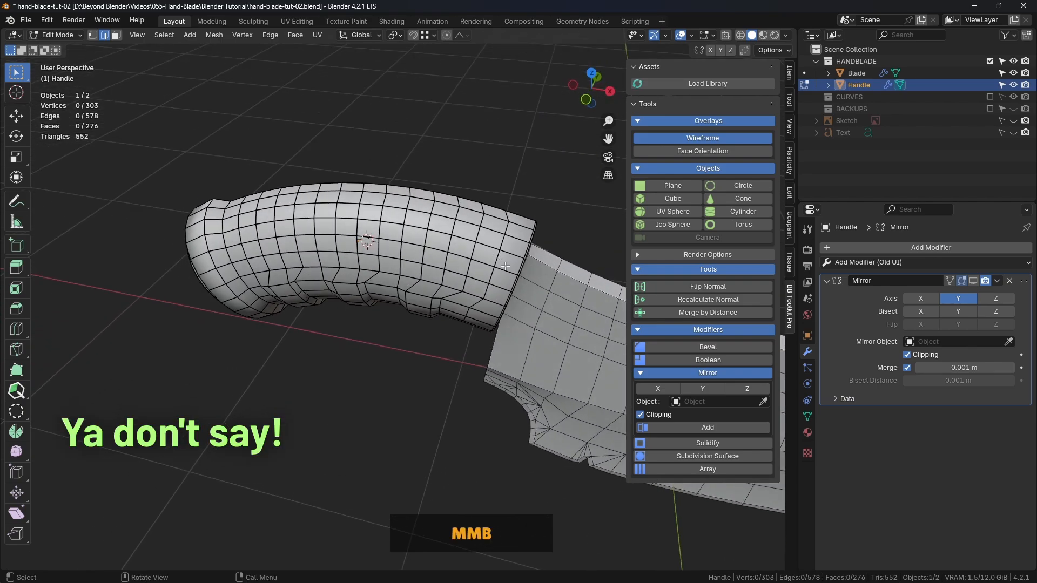
key(ctrl+z)
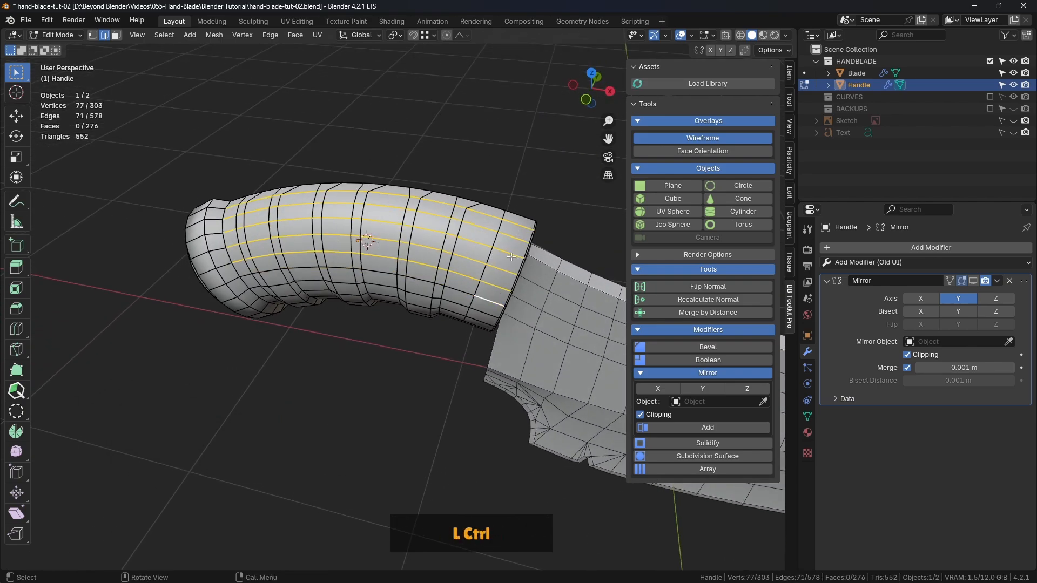
Leave the last edges at the blade-end rim out of the six selected rows and even the rows out with LoopTools Space
shift+click(515, 242)
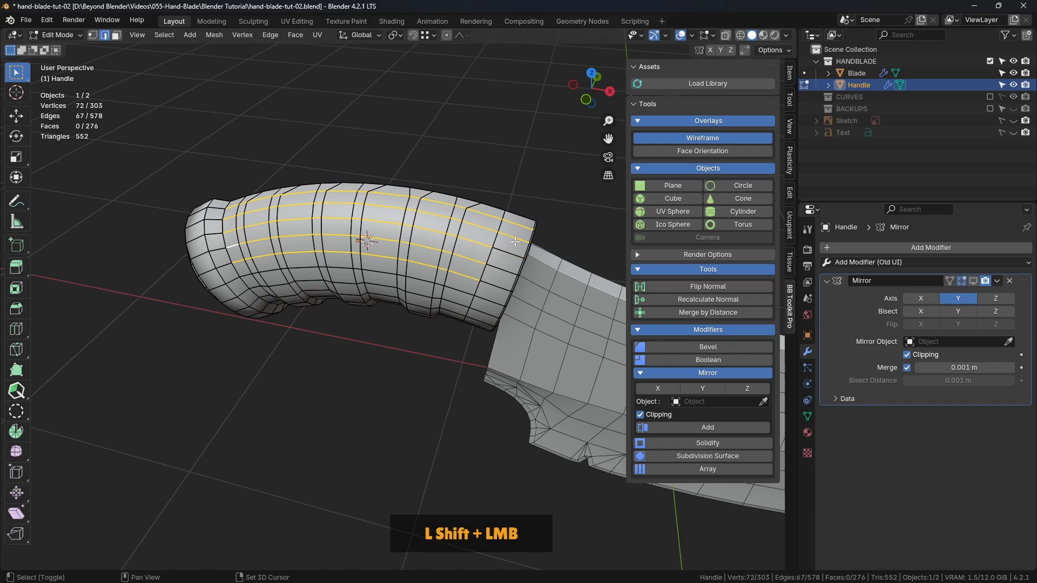
shift+middle_drag(474, 259, 494, 240)
shift+click(493, 263)
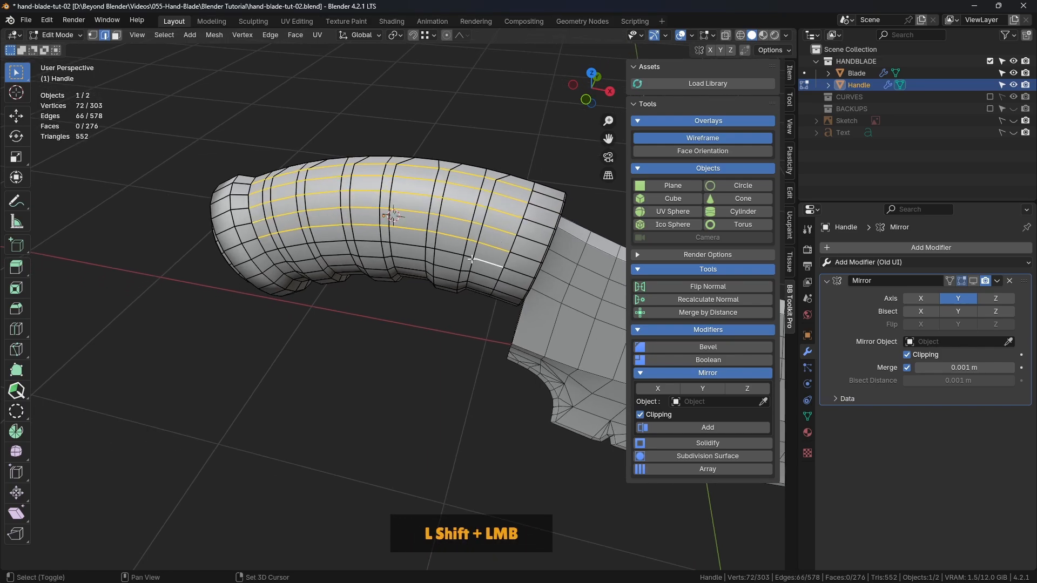
shift+click(471, 258)
shift+click(436, 251)
shift+click(388, 242)
ctrl+click(267, 254)
middle_drag(268, 254, 479, 165)
right_click(497, 113)
mouse_move(499, 113)
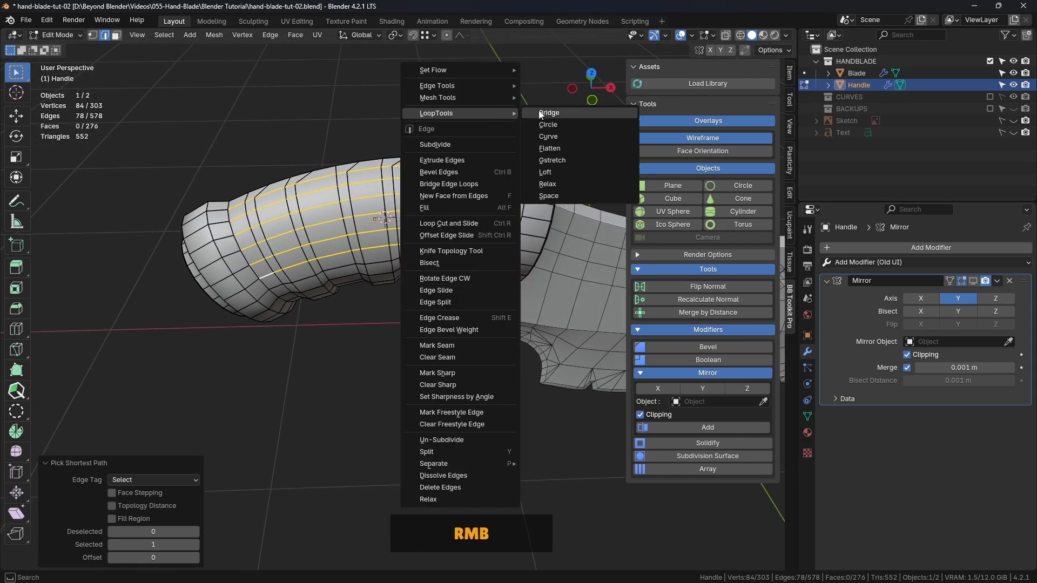
click(546, 197)
click(508, 115)
Check the respaced Handle in object mode, reopen its mesh for editing and save the file
middle_drag(506, 160, 428, 174)
key(Tab)
click(459, 118)
middle_drag(459, 118, 455, 200)
click(455, 210)
key(Tab)
click(475, 211)
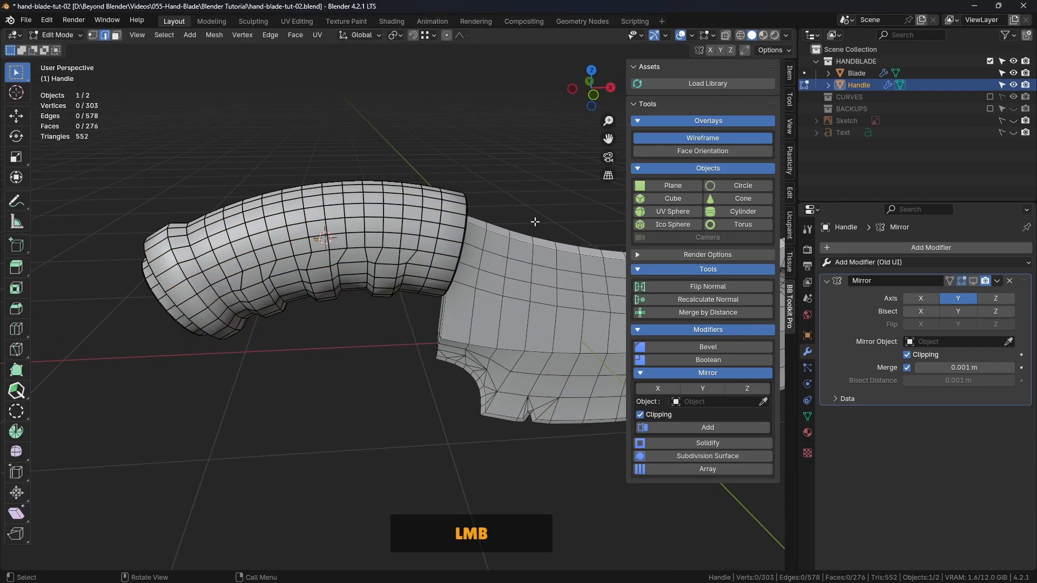
scroll(514, 232, up, 3)
shift+middle_drag(503, 238, 517, 201)
key(ctrl+s)
Bevel the edge loop around the Handle nearest the blade-end rim with 2 segments and a width of about 0.0105 m
alt+click(381, 198)
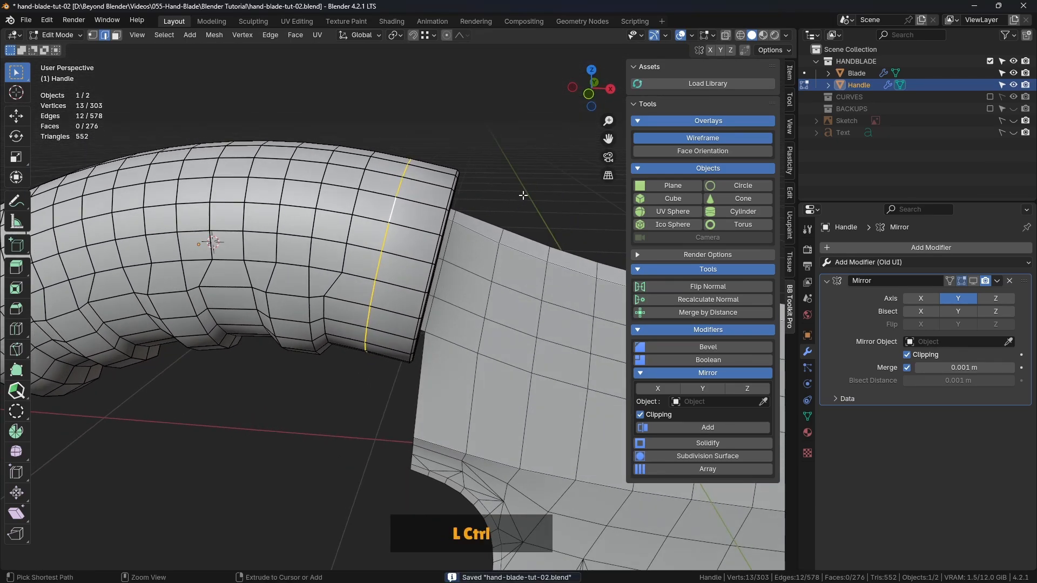
key(ctrl+b)
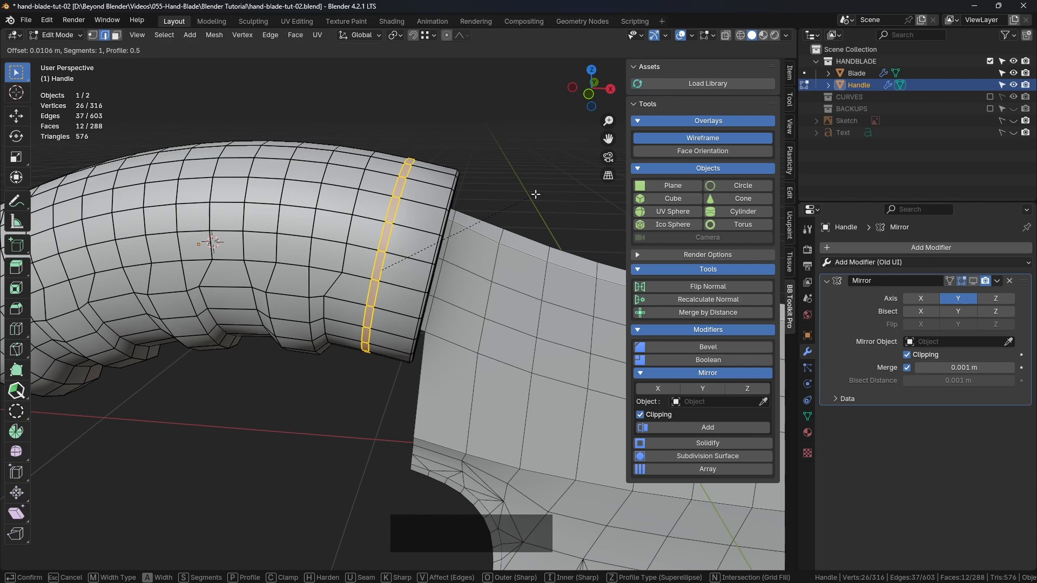
scroll(535, 195, up, 1)
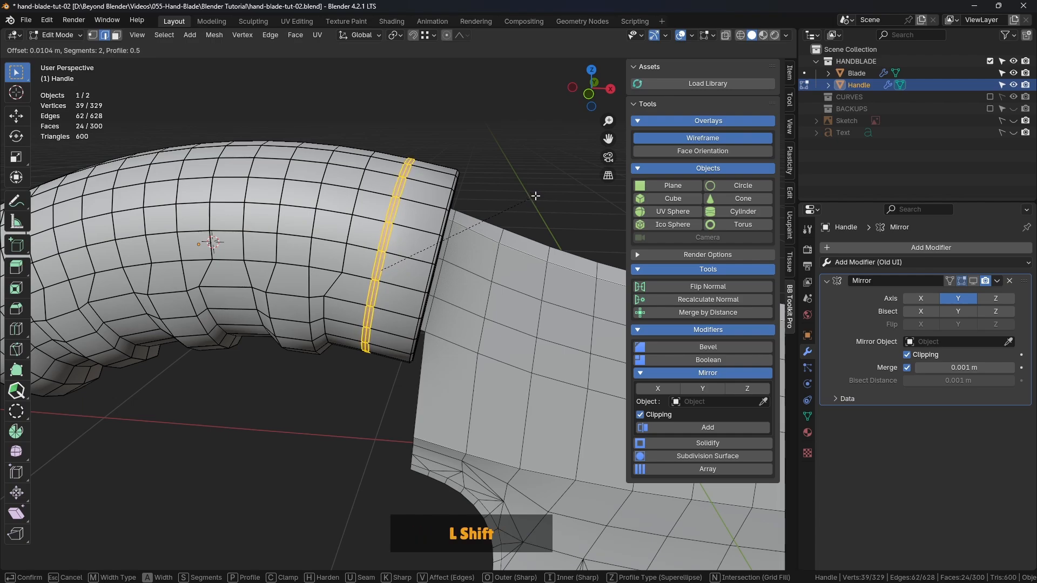
shift+click(535, 195)
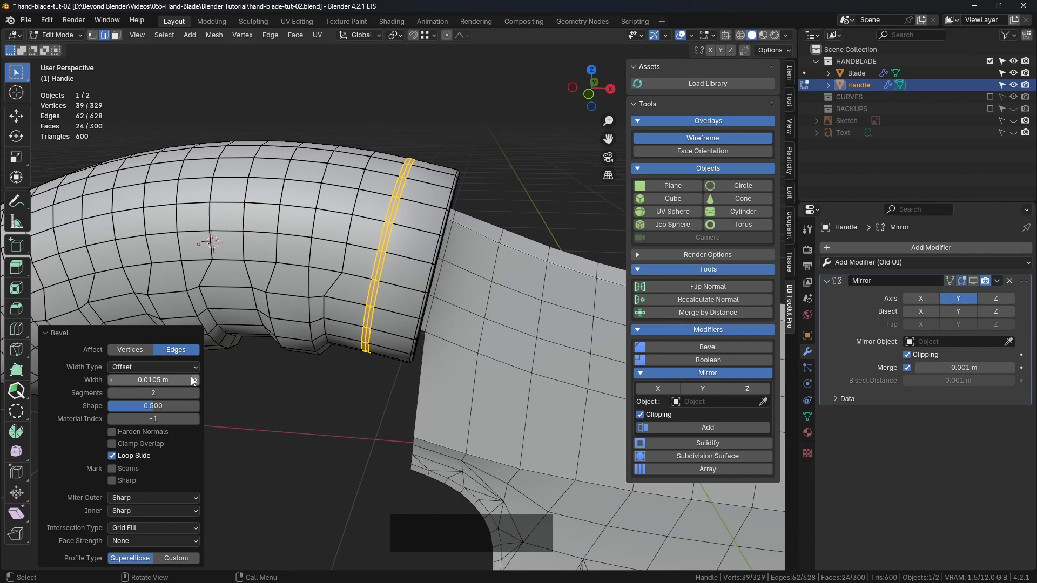
middle_drag(497, 252, 397, 167)
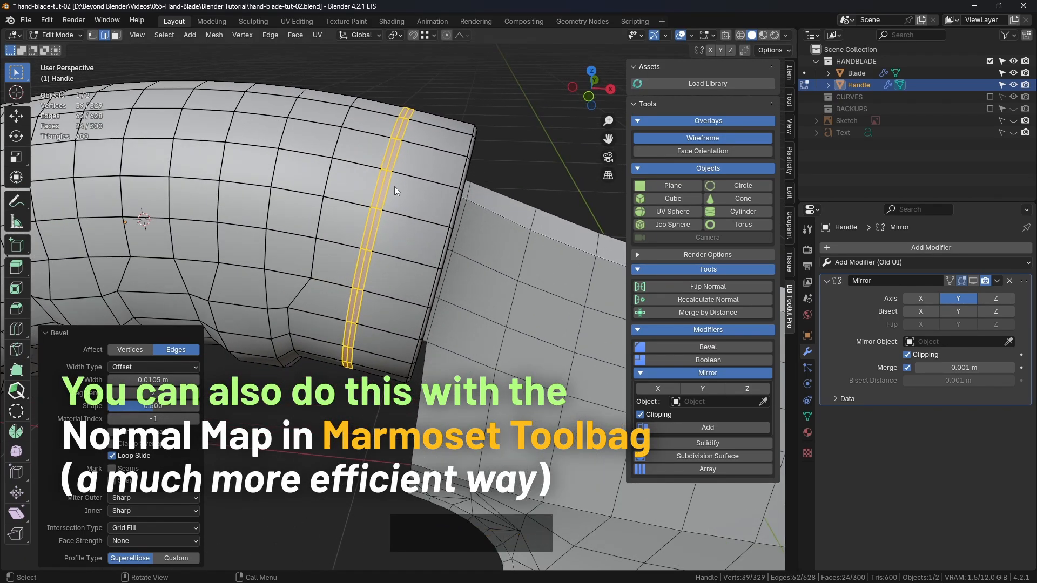
Clear the edge selection, leave mesh editing and apply the Handle's Mirror modifier in object mode
alt+click(391, 154)
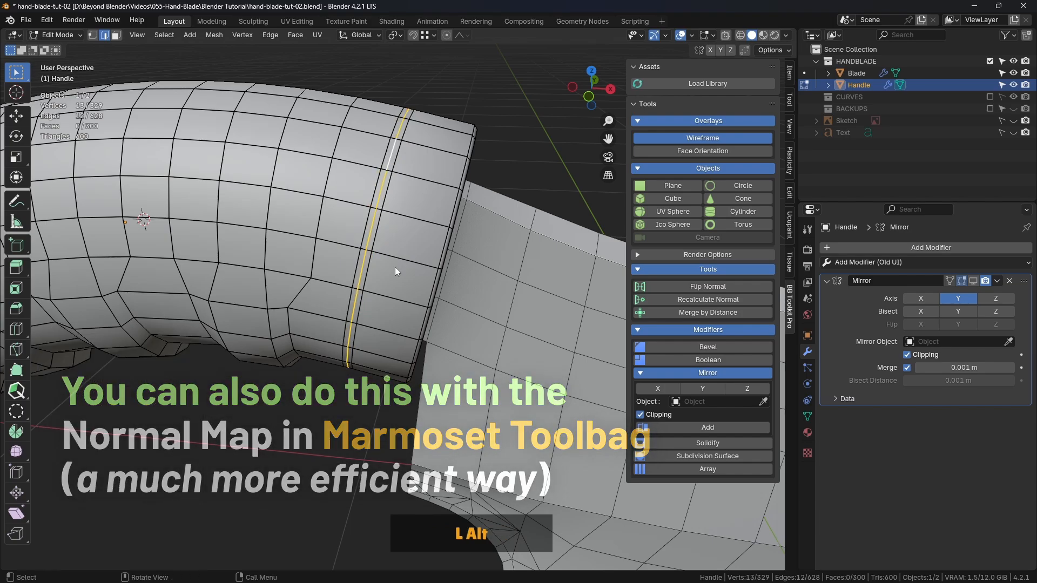
middle_drag(394, 267, 480, 202)
click(499, 154)
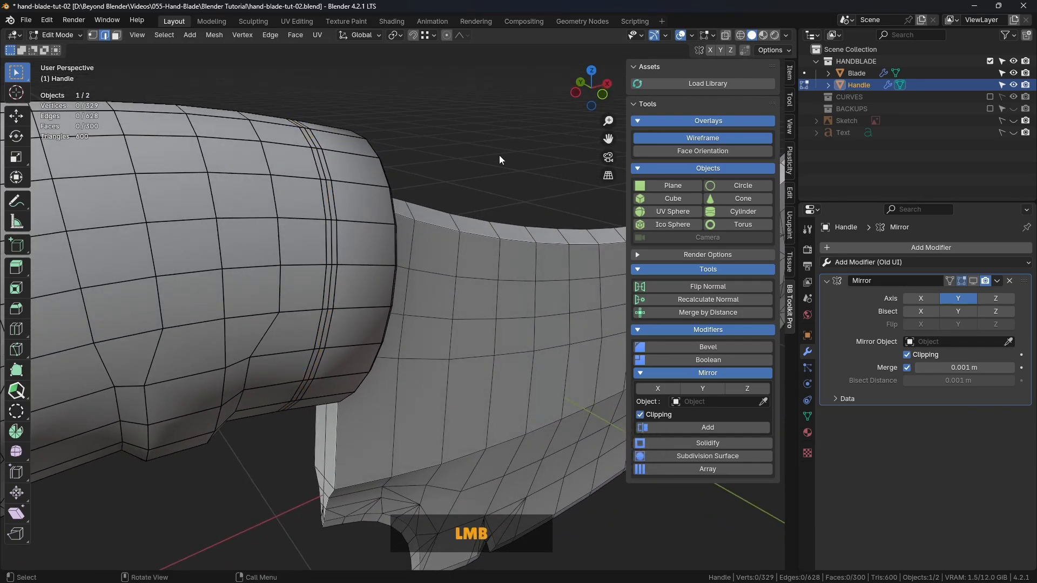
key(Tab)
click(423, 157)
click(412, 200)
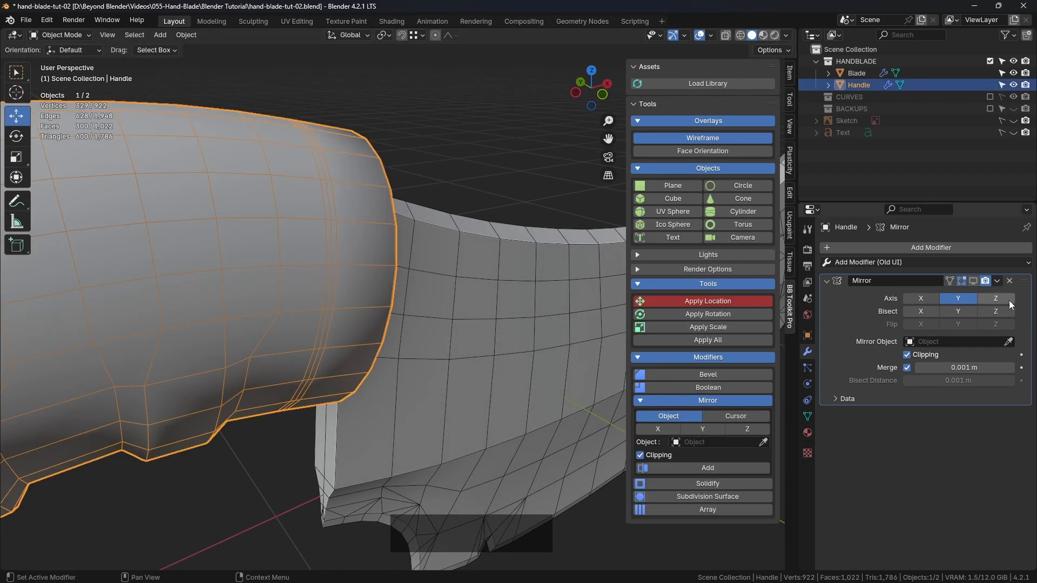
click(998, 282)
click(948, 298)
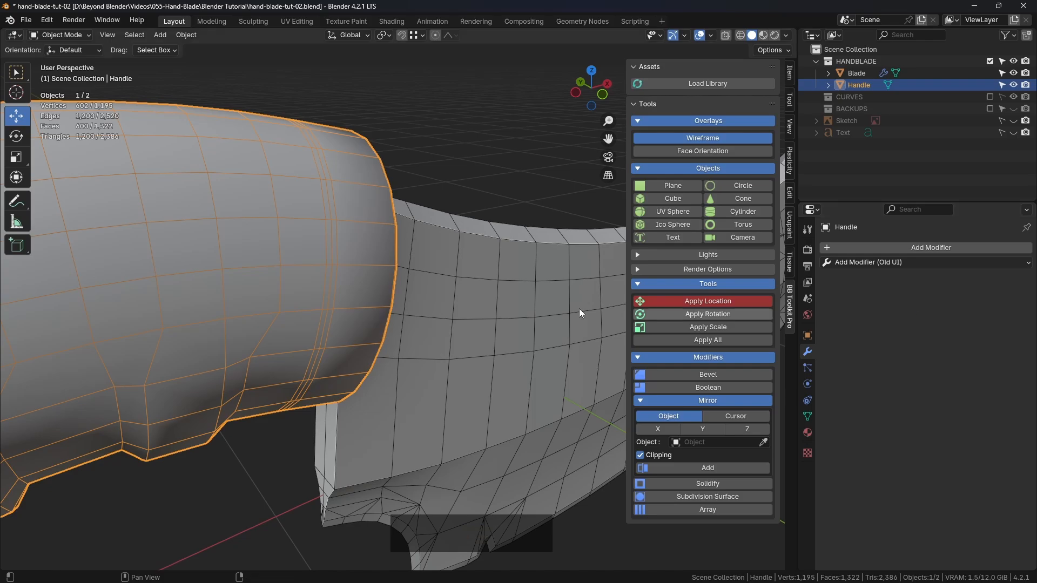
Reopen the Handle's mesh for editing, select the bevelled band's centre edge loop near the blade and set the pivot to Median Point
scroll(320, 240, down, 2)
middle_drag(319, 237, 401, 245)
scroll(402, 246, down, 3)
shift+middle_drag(435, 286, 358, 250)
key(Tab)
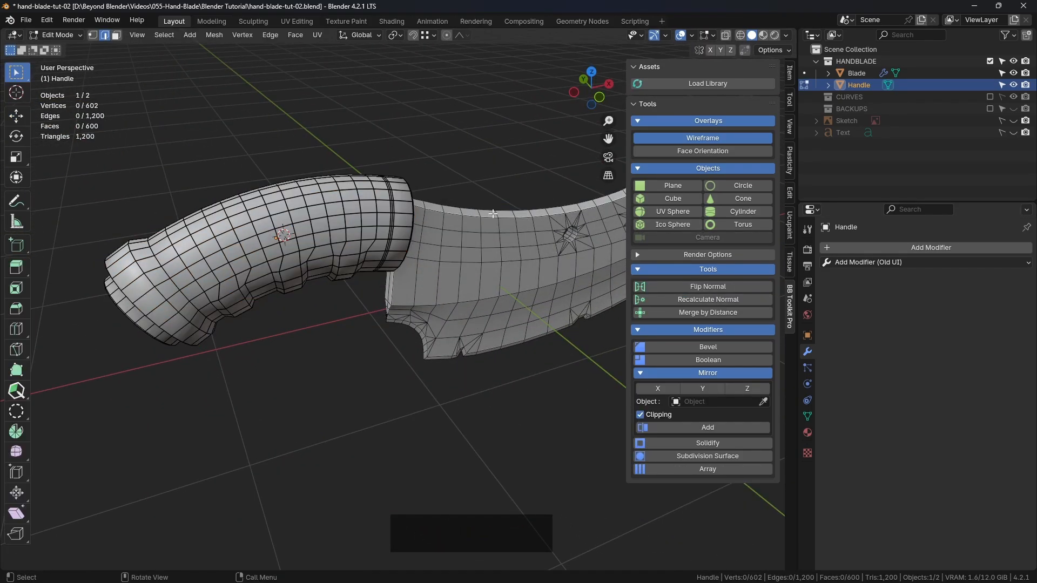
scroll(445, 224, up, 4)
scroll(445, 225, up, 1)
alt+click(278, 184)
shift+middle_drag(278, 185, 307, 48)
click(398, 38)
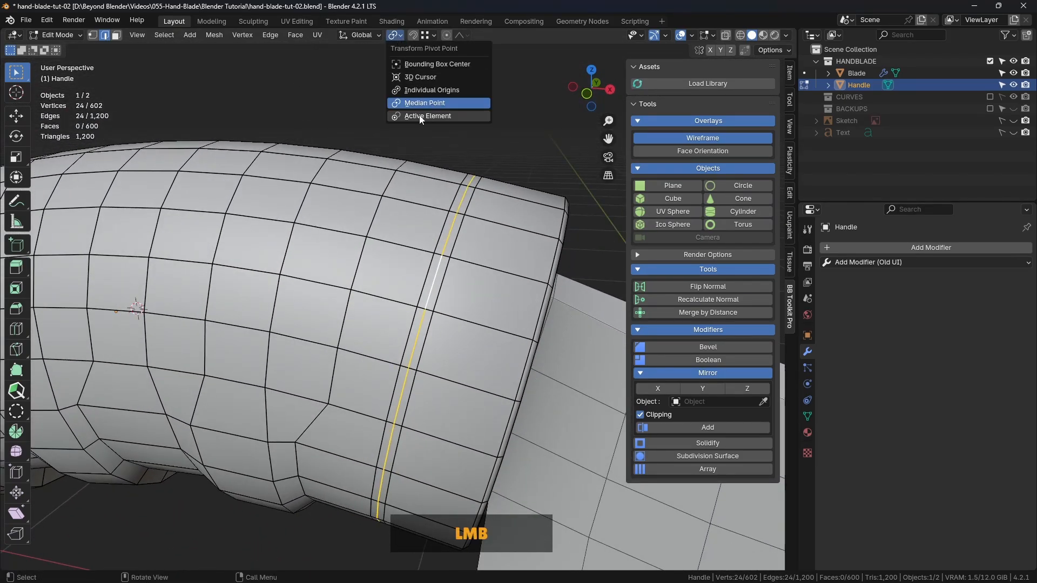
click(412, 103)
Scale the centre loop inward by about 0.972 and again by 0.992 in front view to sink a groove around the Handle
shift+middle_drag(521, 184, 502, 162)
key(s)
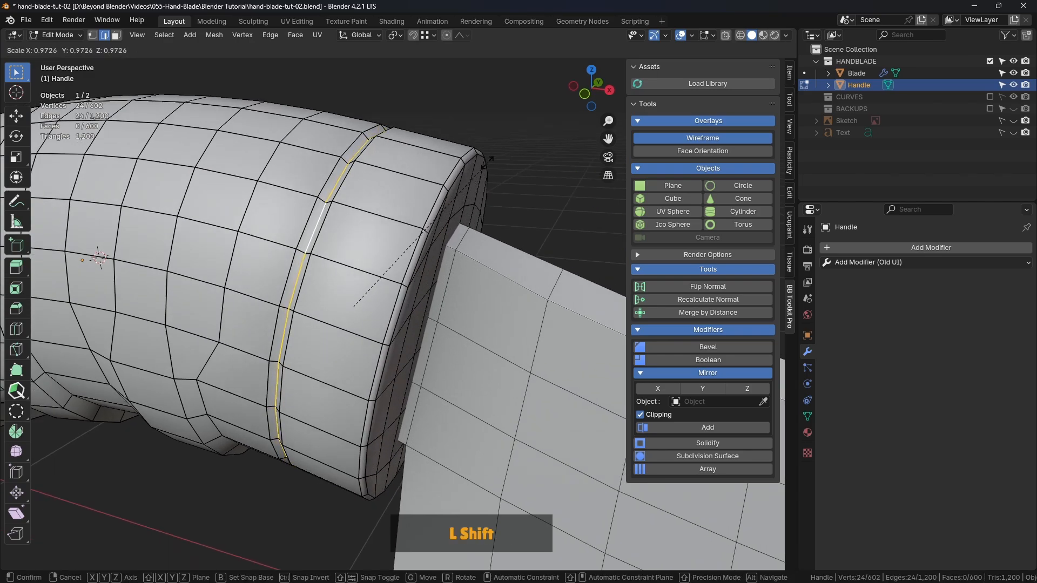
shift+click(488, 162)
key(KP_1)
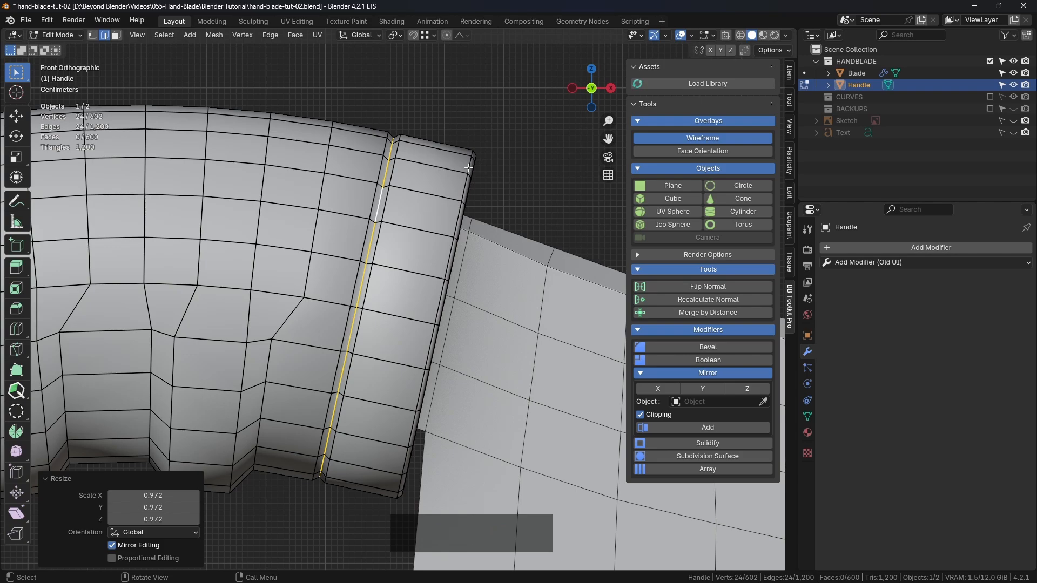
scroll(468, 168, up, 2)
key(s)
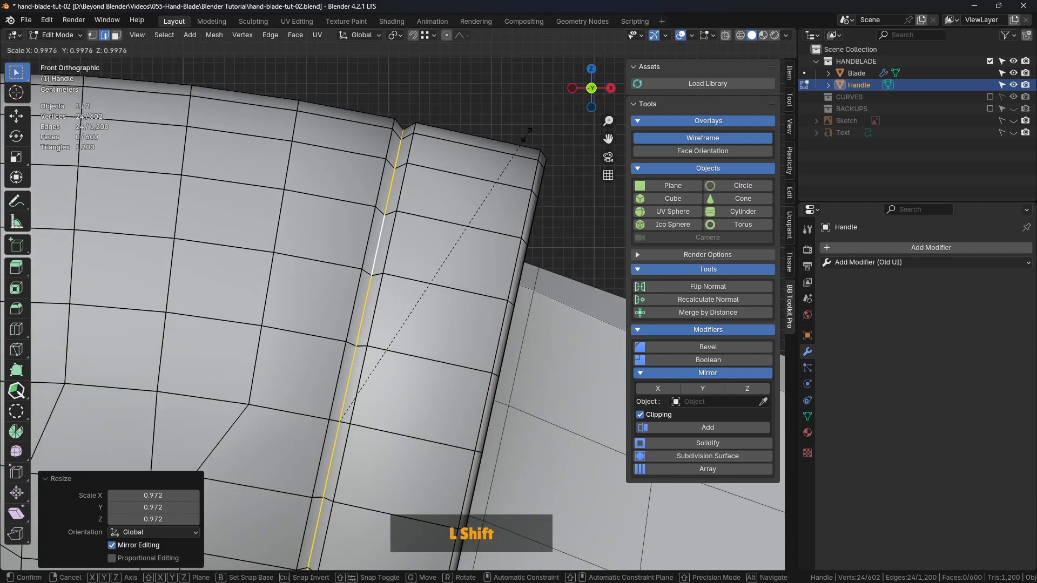
shift+click(507, 142)
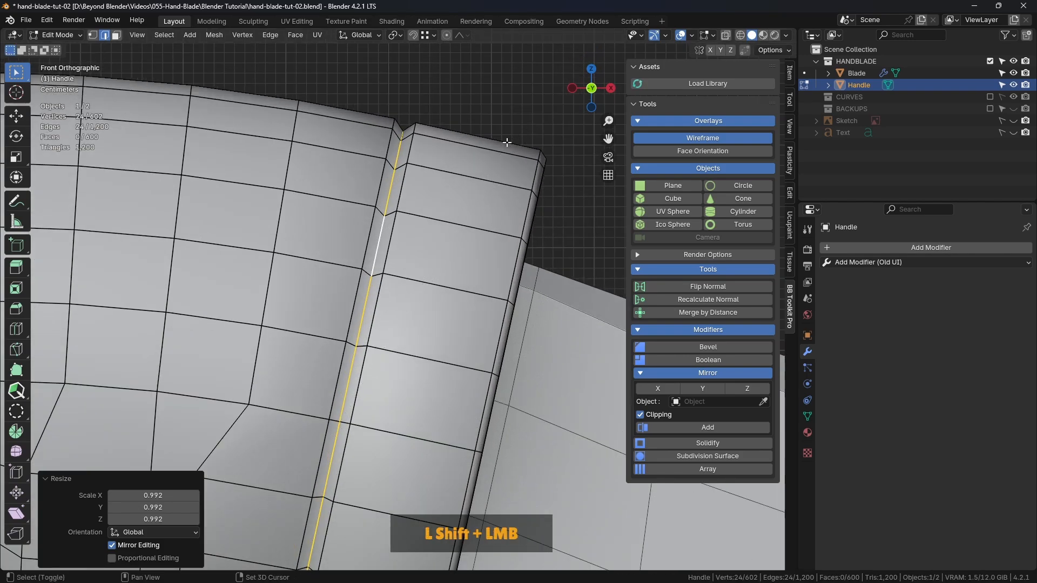
Switch to object mode and turn off the Wireframe overlay to inspect the groove around the Handle
key(Tab)
click(490, 151)
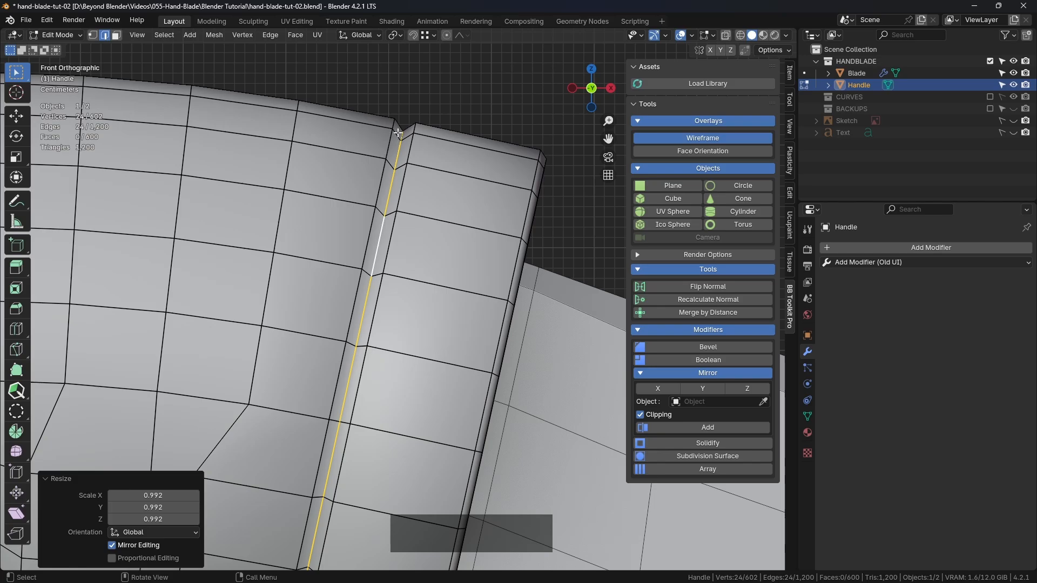
click(395, 169)
key(Tab)
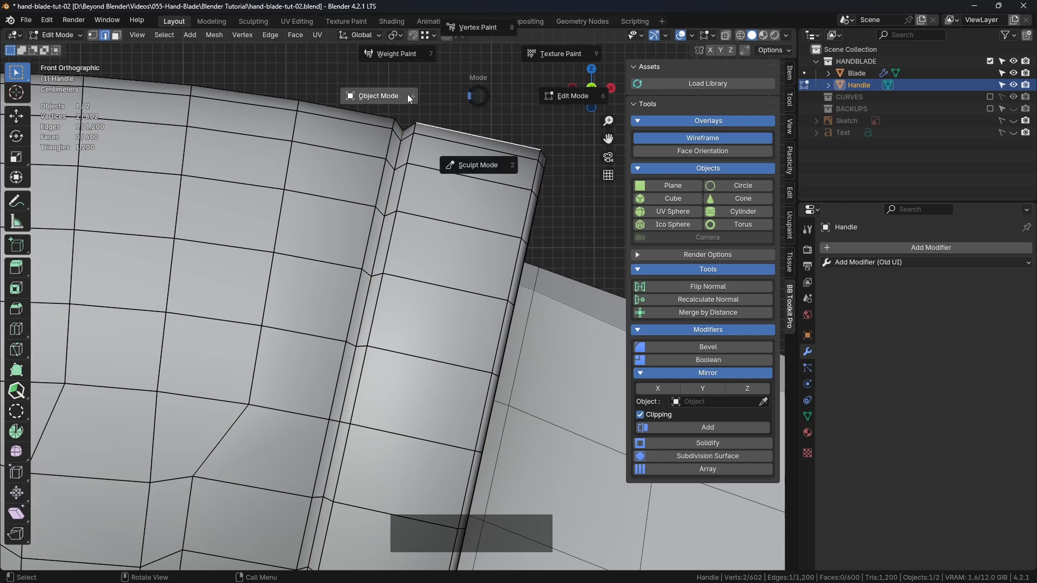
click(494, 86)
scroll(495, 125, down, 3)
click(540, 105)
middle_drag(541, 105, 358, 208)
shift+scroll(358, 208, down, 3)
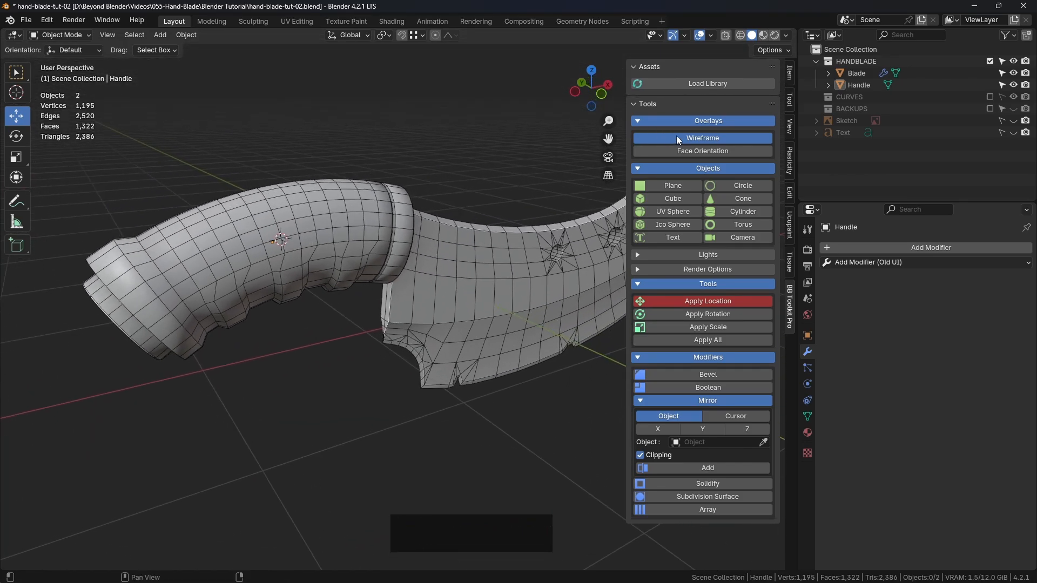
click(679, 136)
middle_drag(489, 167, 397, 205)
scroll(394, 209, up, 2)
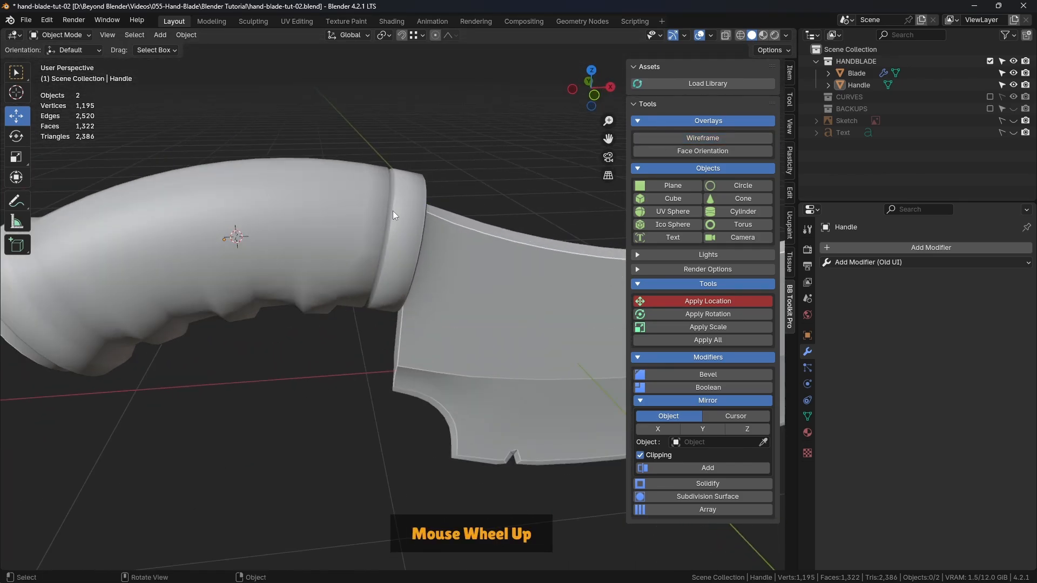
Reopen the Handle's mesh for editing and select the three edge loops of the groove near the blade
key(Tab)
scroll(489, 178, up, 2)
click(496, 179)
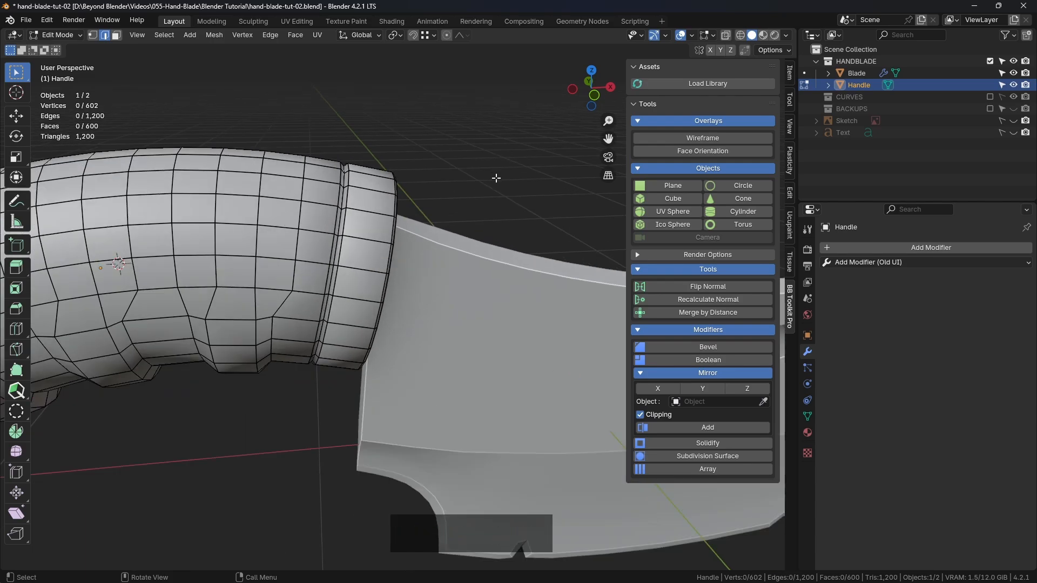
middle_drag(487, 244, 346, 213)
scroll(378, 221, up, 2)
alt+shift+click(359, 215)
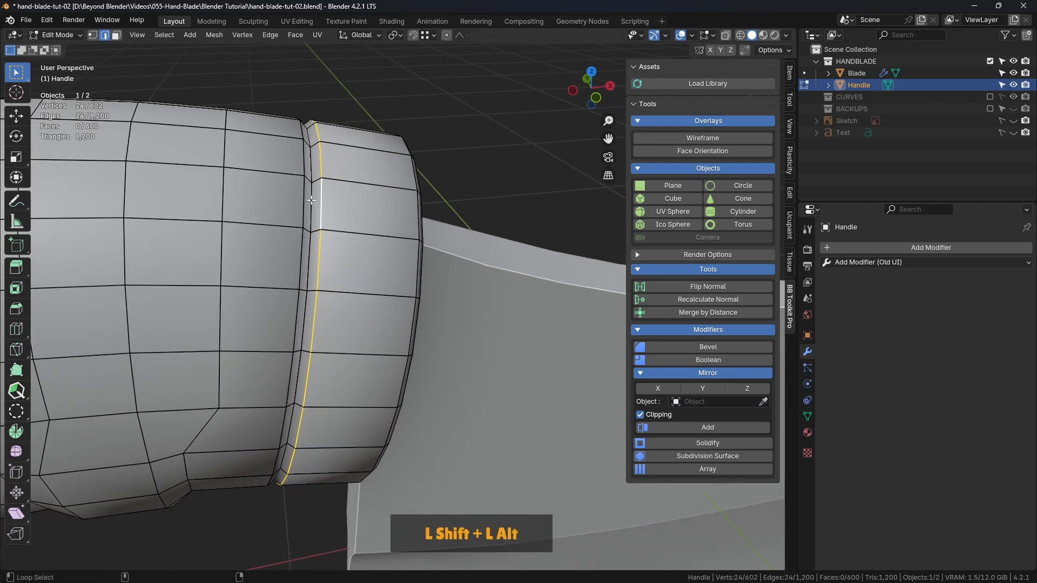
alt+shift+click(312, 201)
alt+shift+click(304, 202)
Add both edge loops around the Handle's blade-end rim to the selection
middle_drag(435, 218, 355, 197)
alt+shift+click(374, 201)
alt+shift+click(352, 163)
alt+shift+click(290, 228)
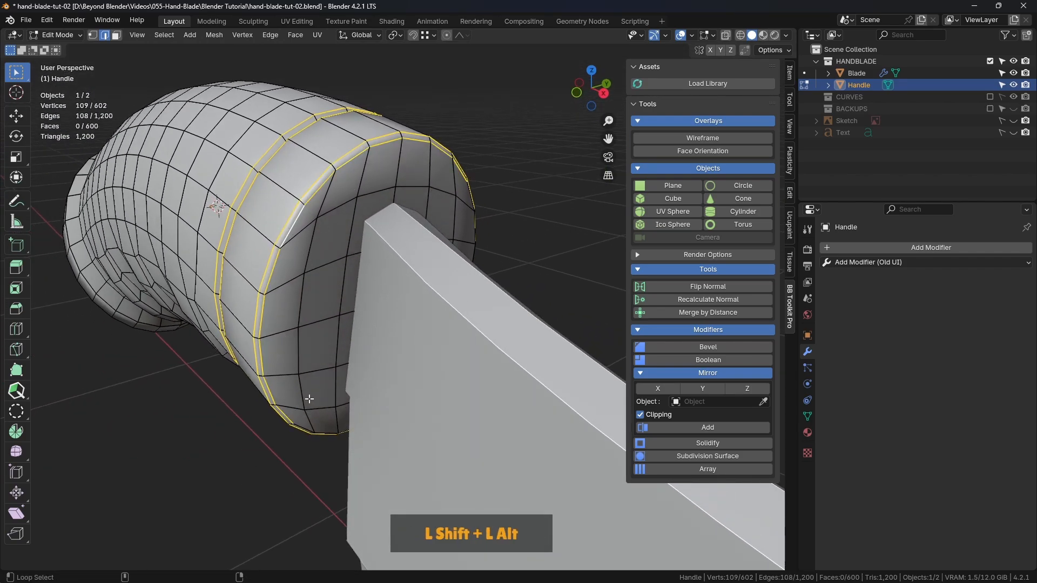
middle_drag(309, 399, 506, 316)
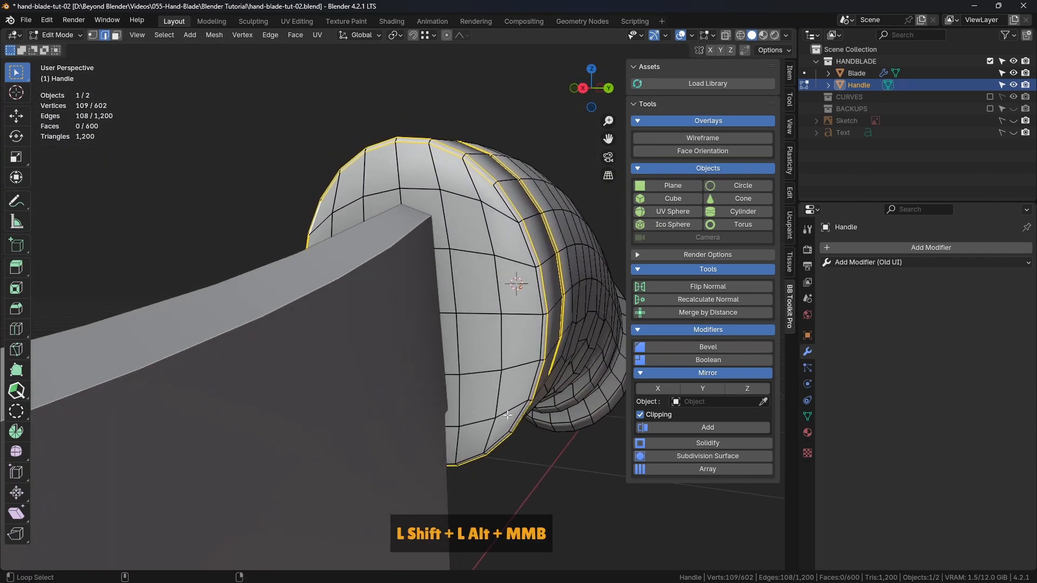
middle_drag(507, 414, 490, 470)
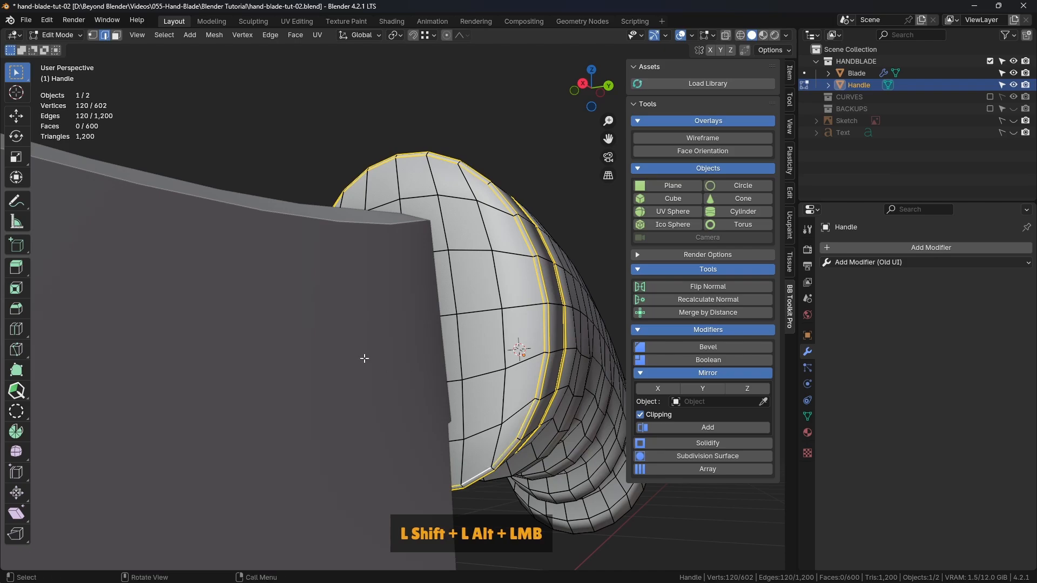
Add both edge loops around the rim of the Handle's butt end to the selection
middle_drag(365, 358, 343, 223)
scroll(398, 335, down, 2)
alt+shift+click(295, 299)
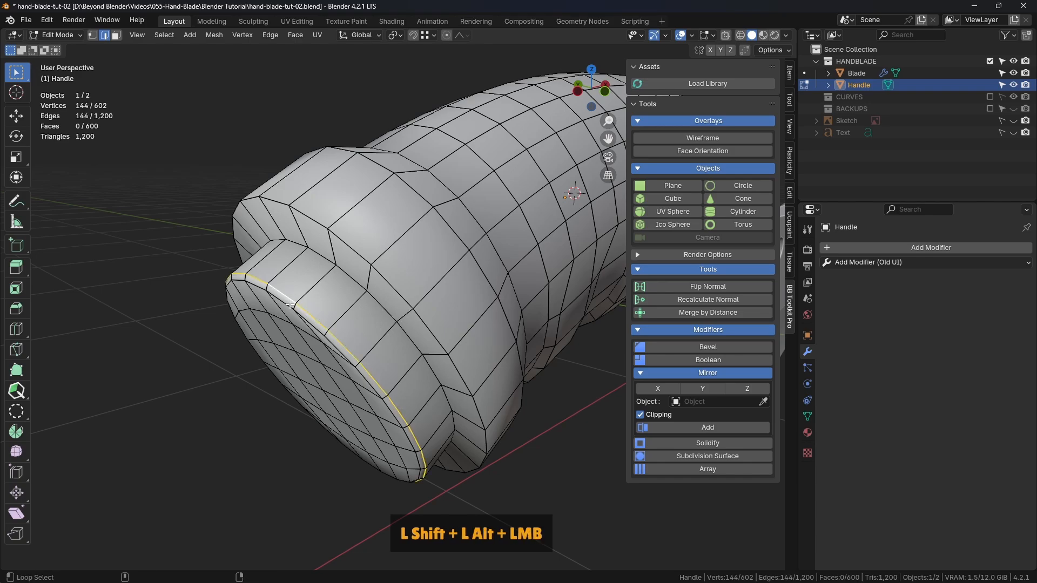
middle_drag(296, 300, 453, 241)
alt+shift+click(486, 271)
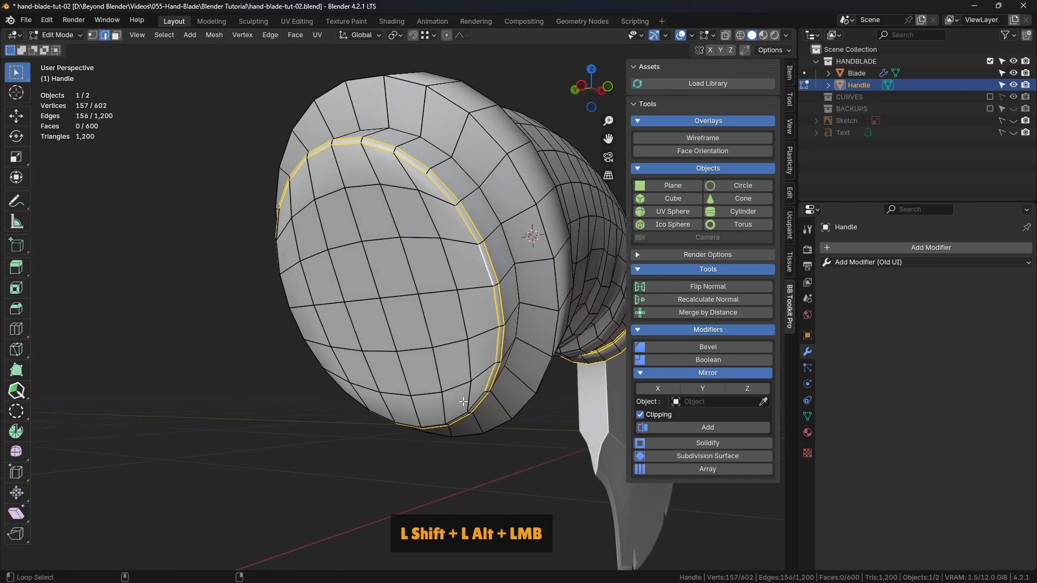
middle_drag(457, 415, 430, 300)
alt+shift+click(429, 301)
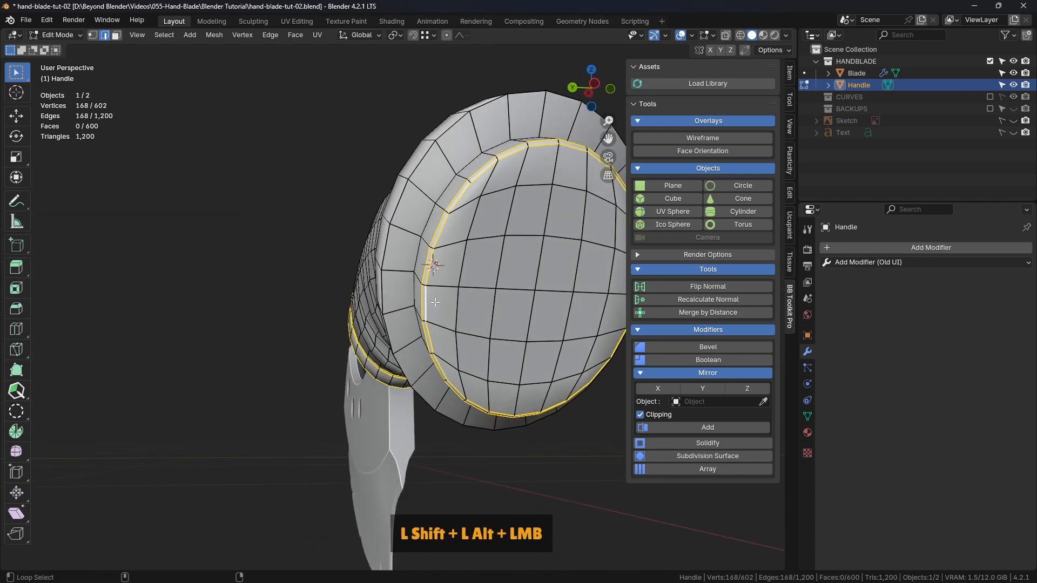
Mark all the selected groove and rim loops on the Handle as sharp
middle_drag(519, 226, 399, 254)
scroll(459, 184, down, 3)
shift+middle_drag(518, 117, 371, 183)
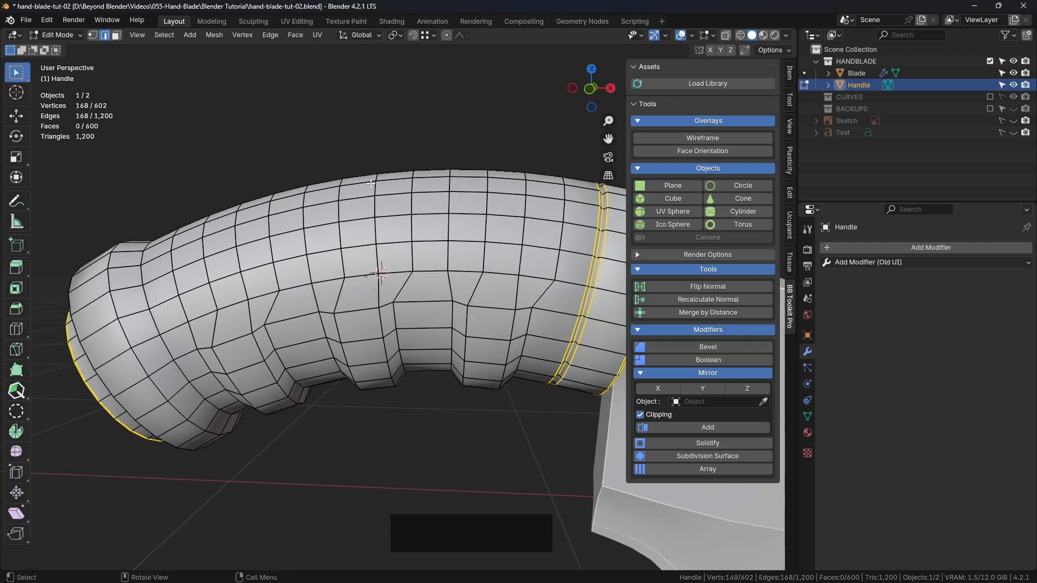
right_click(384, 131)
click(326, 417)
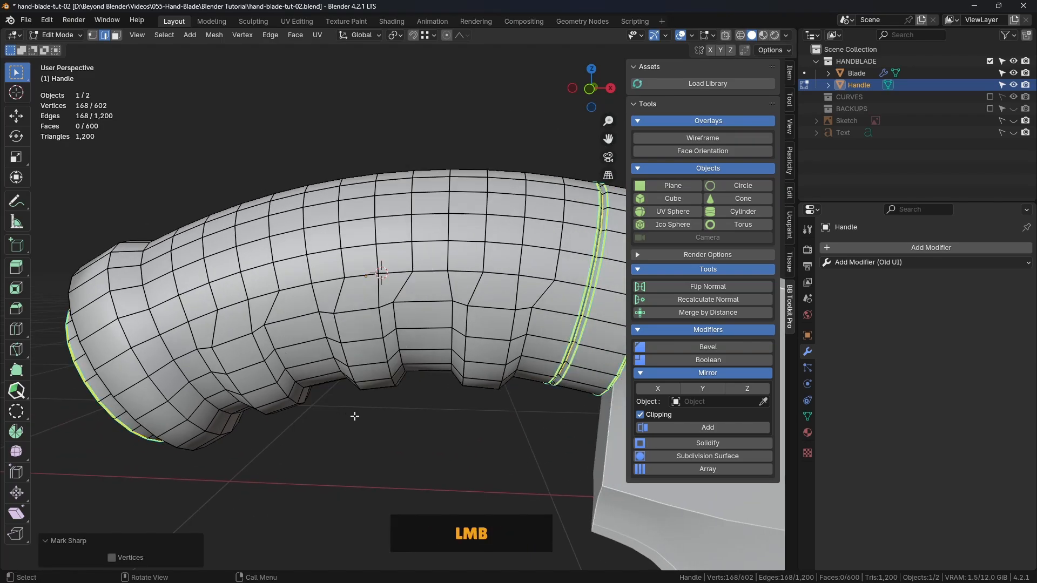
Inspect the Handle's shading in object mode and turn the Wireframe overlay back on
click(454, 411)
click(378, 426)
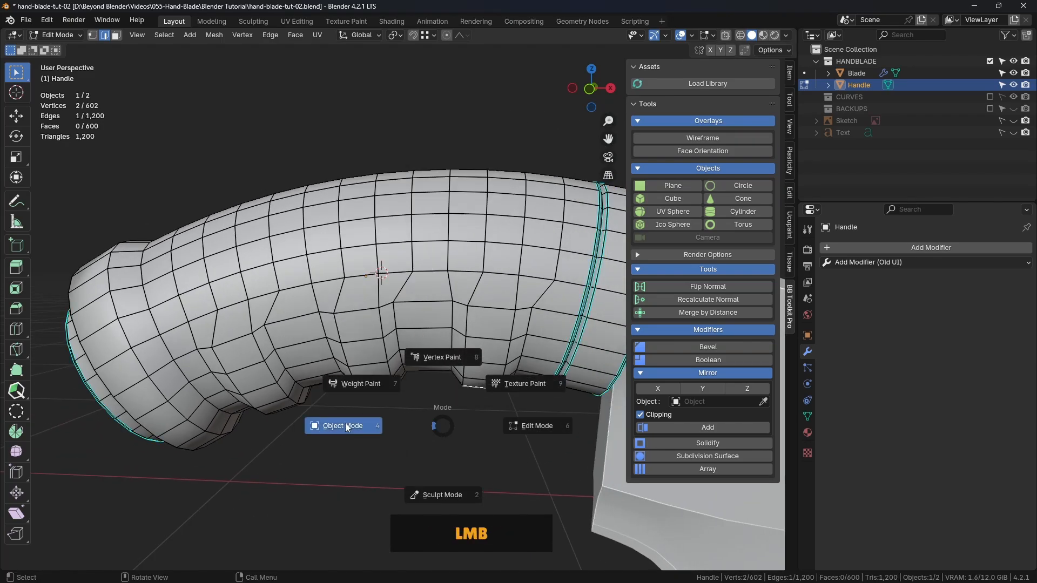
shift+middle_drag(419, 441, 365, 265)
click(303, 290)
middle_drag(274, 260, 270, 351)
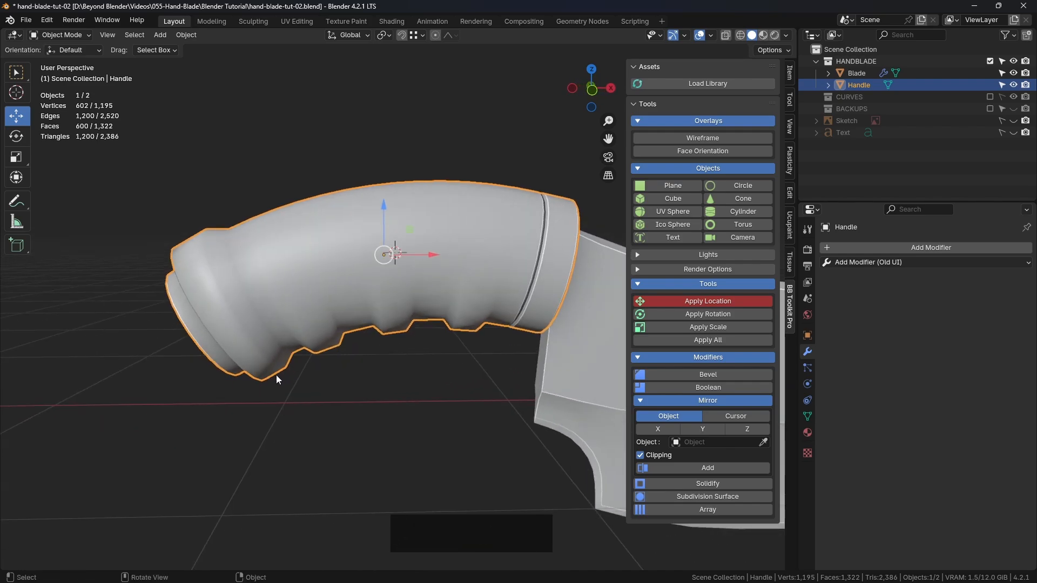
click(682, 137)
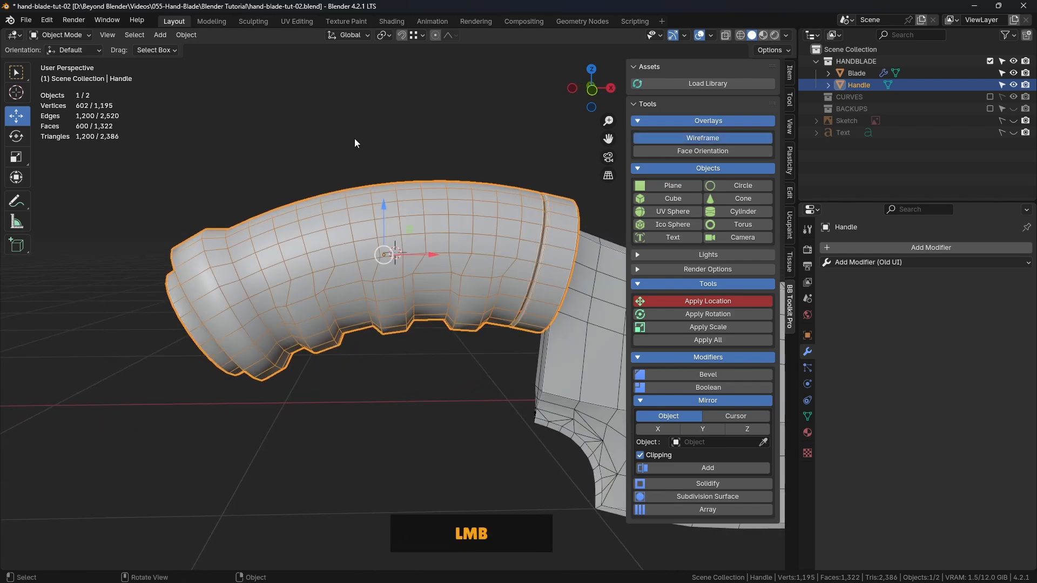
click(354, 140)
shift+middle_drag(311, 178, 410, 166)
middle_drag(335, 241, 387, 297)
Select the edge loop around the middle of the Handle's butt-end collar and edge-slide it by a factor of about -0.148
click(361, 288)
key(ctrl+Tab)
click(430, 290)
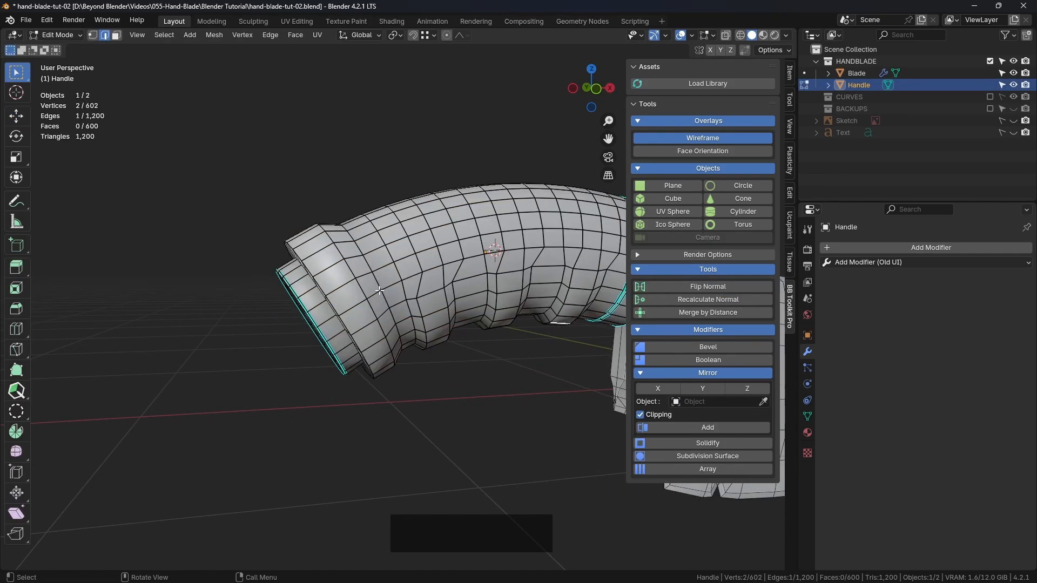
key(KP_1)
scroll(352, 314, up, 3)
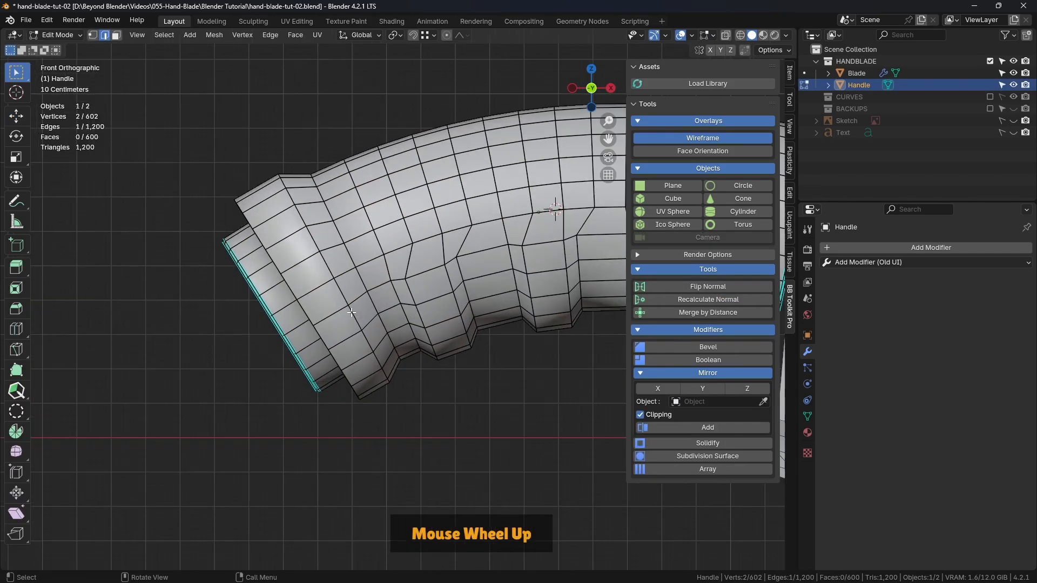
shift+middle_drag(335, 212, 340, 233)
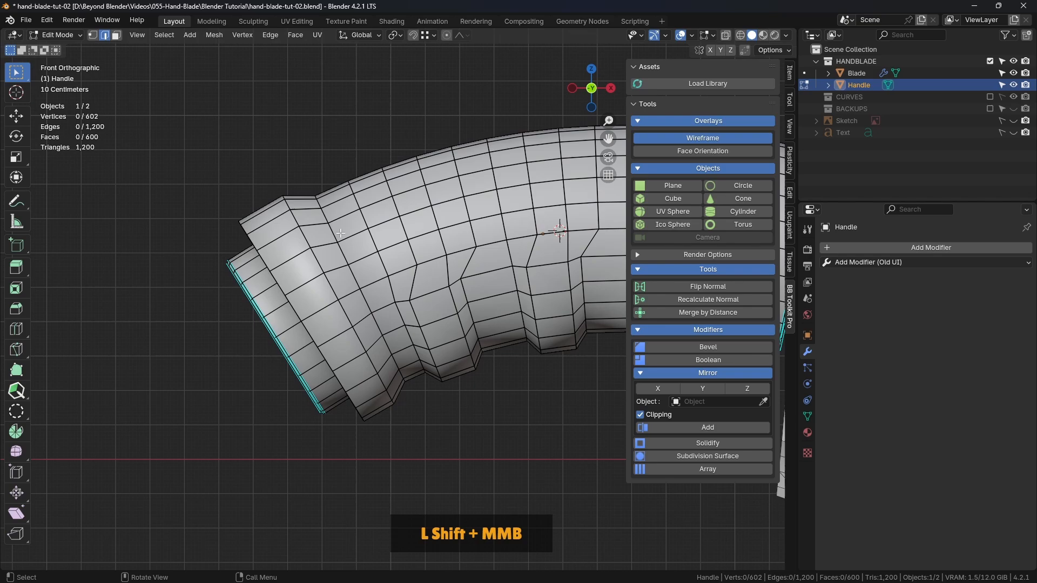
alt+click(322, 261)
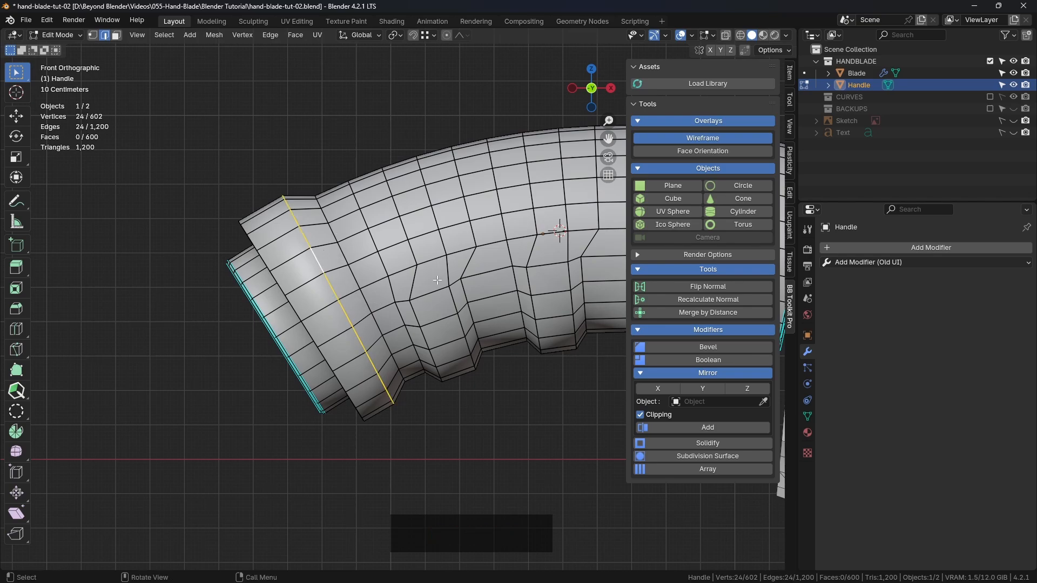
key(g)
key(g)
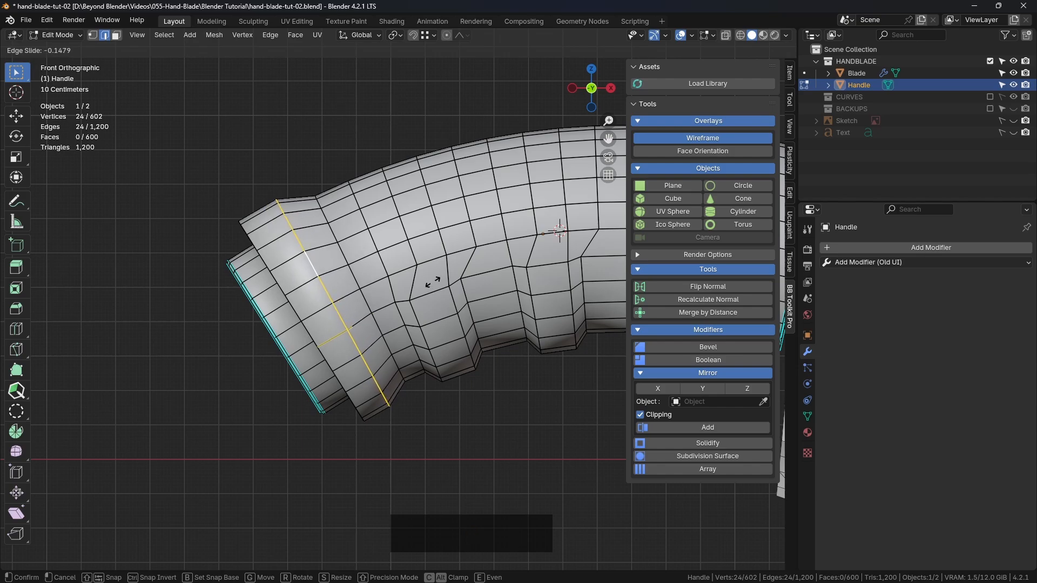
click(432, 281)
Scale the collar's edge loop up by about 1.061 and bevel it with 2 segments
key(s)
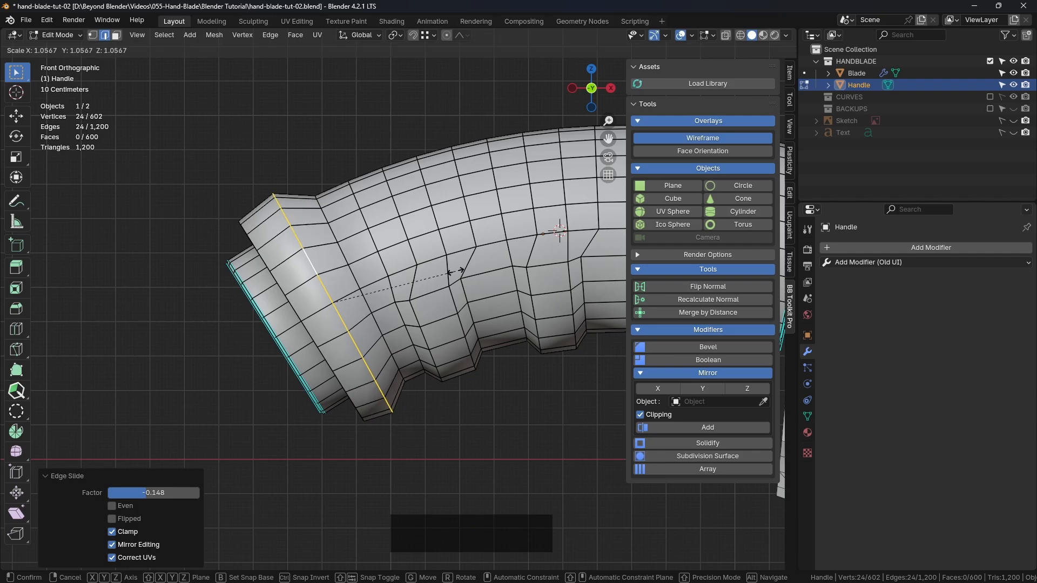
click(456, 272)
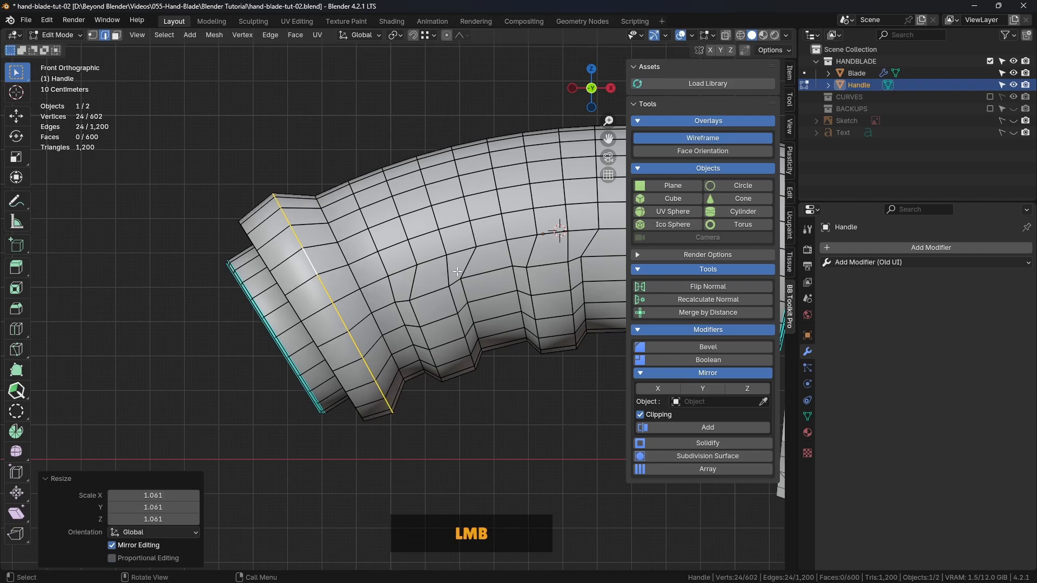
key(ctrl+b)
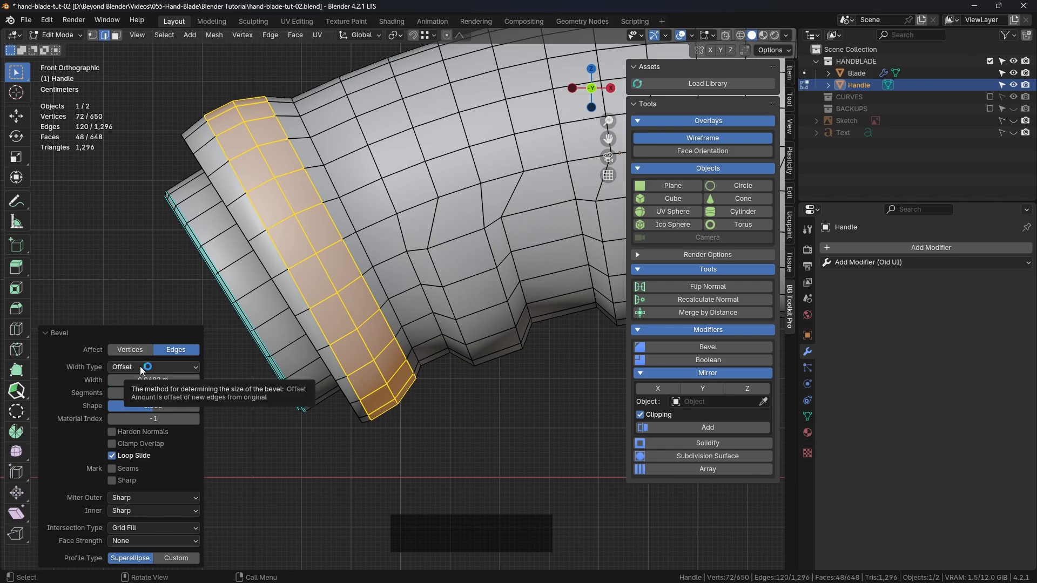
Change the collar bevel's width type to Percent and set its width to 50%, keeping 2 segments
click(154, 367)
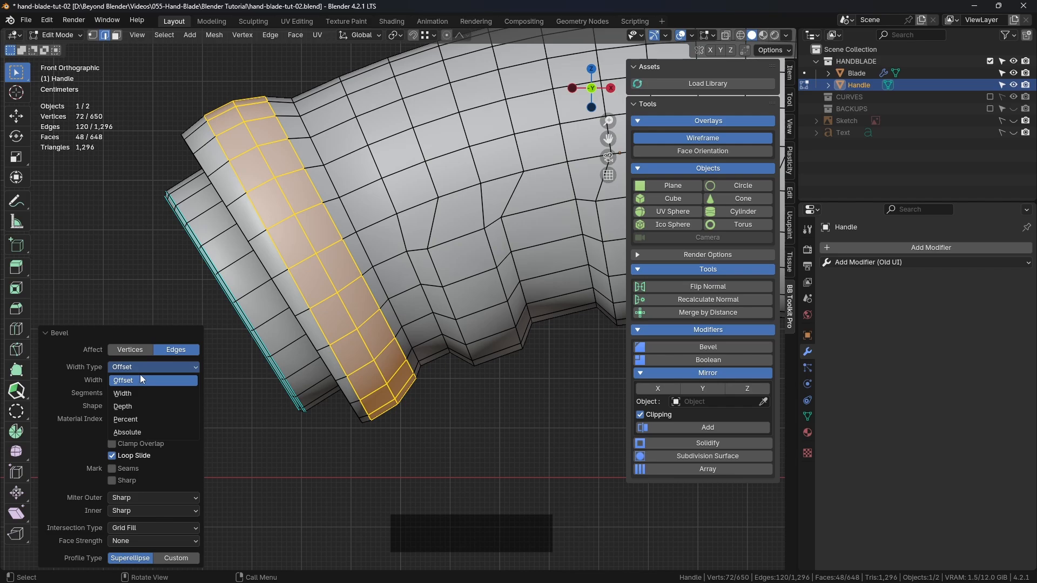
click(149, 420)
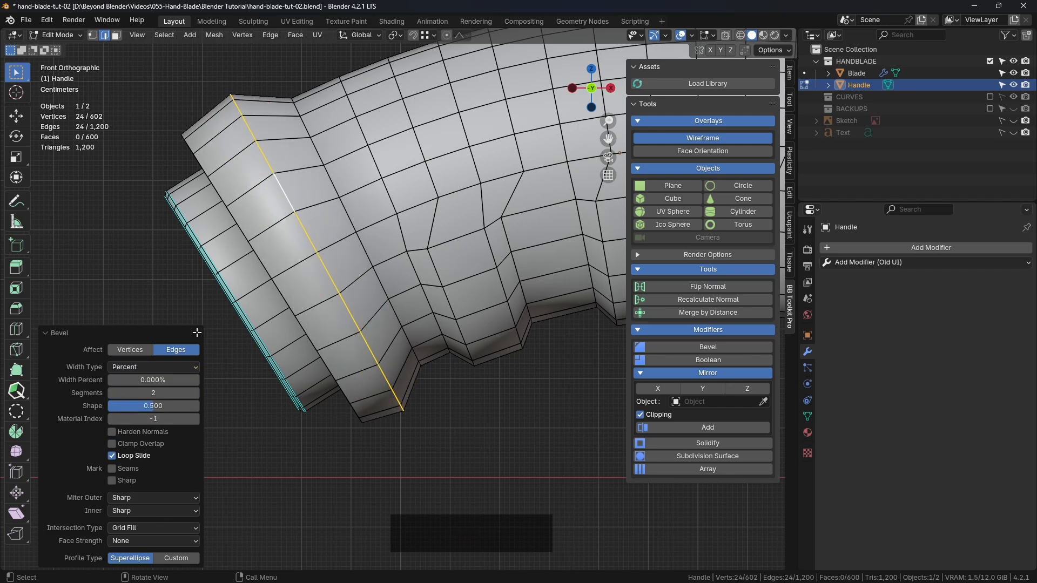
click(144, 368)
click(143, 419)
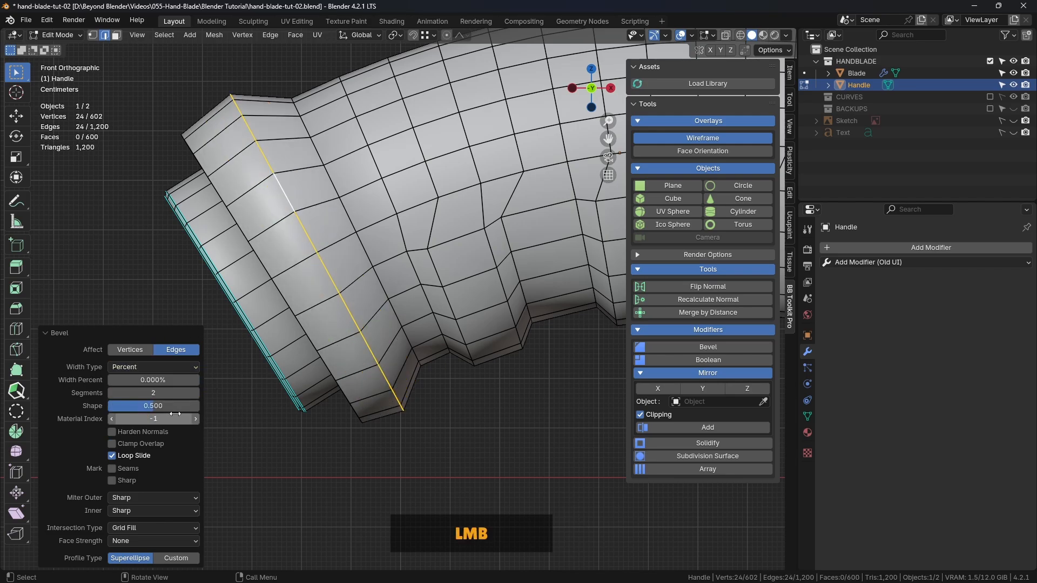
shift+drag(145, 382, 288, 381)
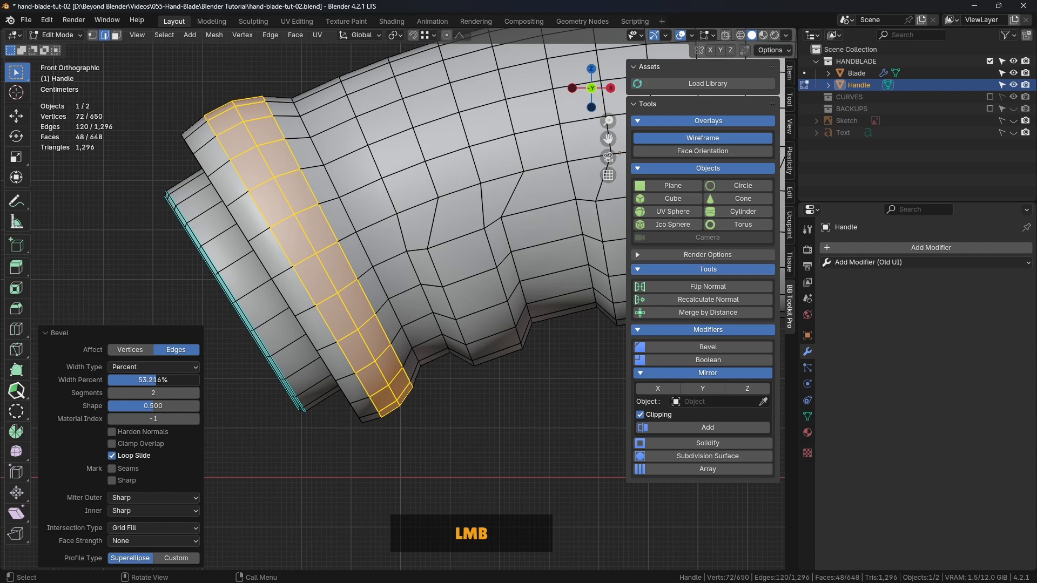
click(169, 385)
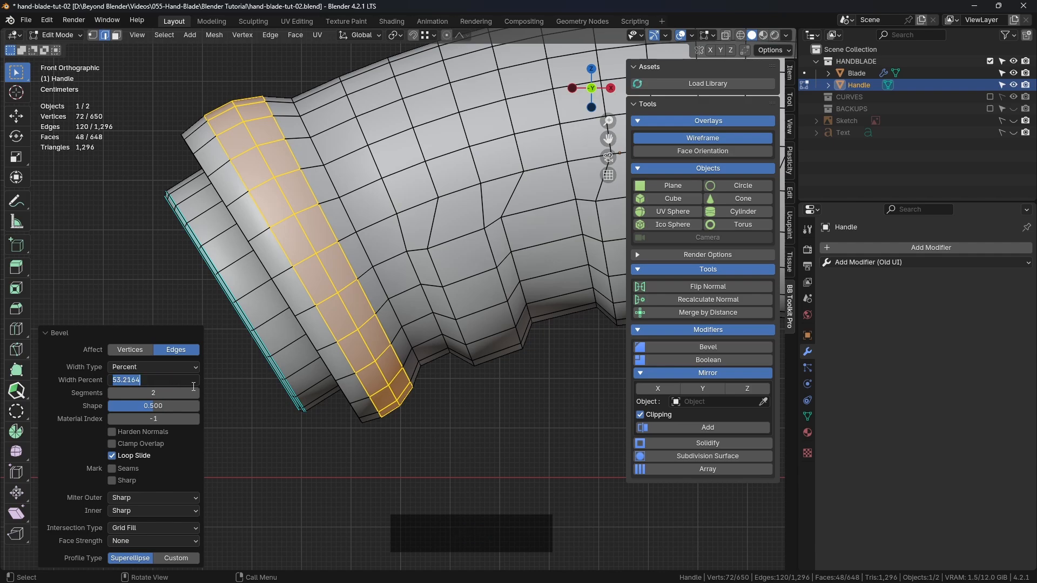
key(Return)
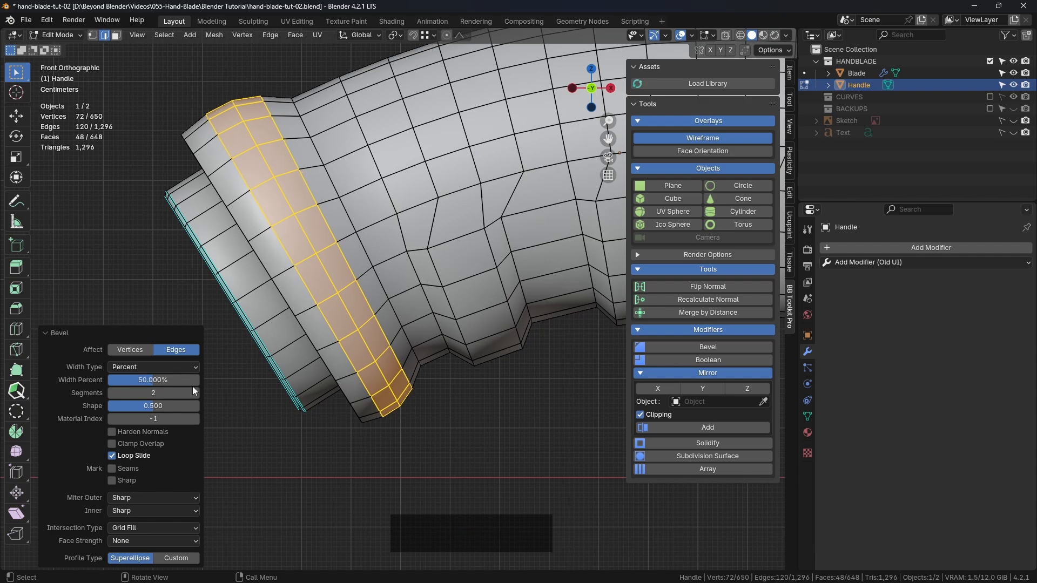
scroll(378, 424, up, 3)
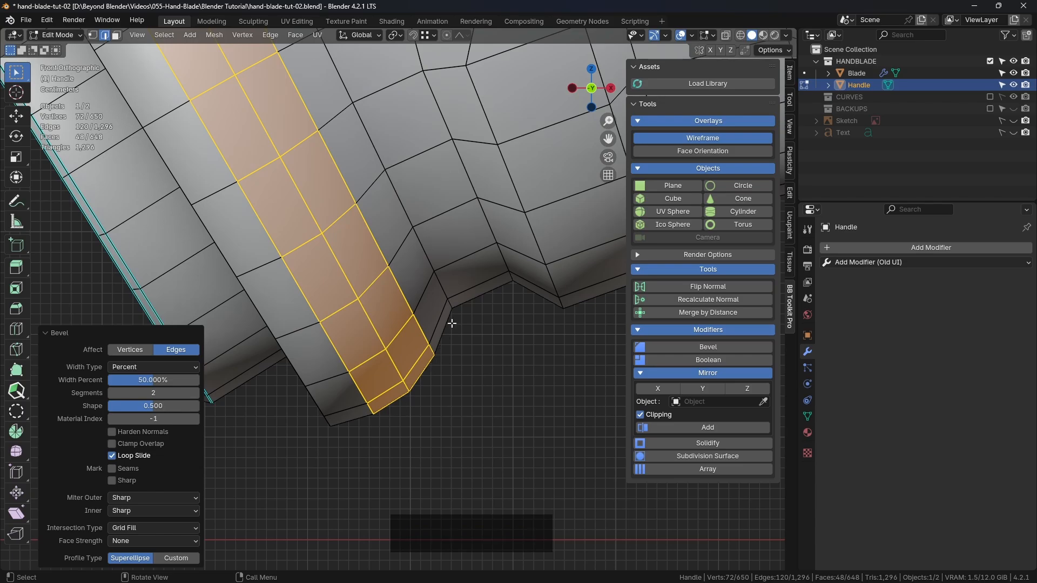
Select the collar's outer edge loop facing the butt end and bevel it with 1 segment at about 41%
scroll(415, 379, down, 3)
shift+middle_drag(427, 81, 373, 241)
scroll(452, 278, up, 3)
scroll(453, 277, down, 3)
click(463, 208)
shift+scroll(463, 208, down, 3)
scroll(400, 270, down, 3)
shift+middle_drag(423, 292, 356, 294)
middle_drag(357, 294, 410, 306)
scroll(411, 306, up, 2)
alt+click(386, 326)
middle_drag(456, 333, 451, 301)
scroll(475, 278, up, 2)
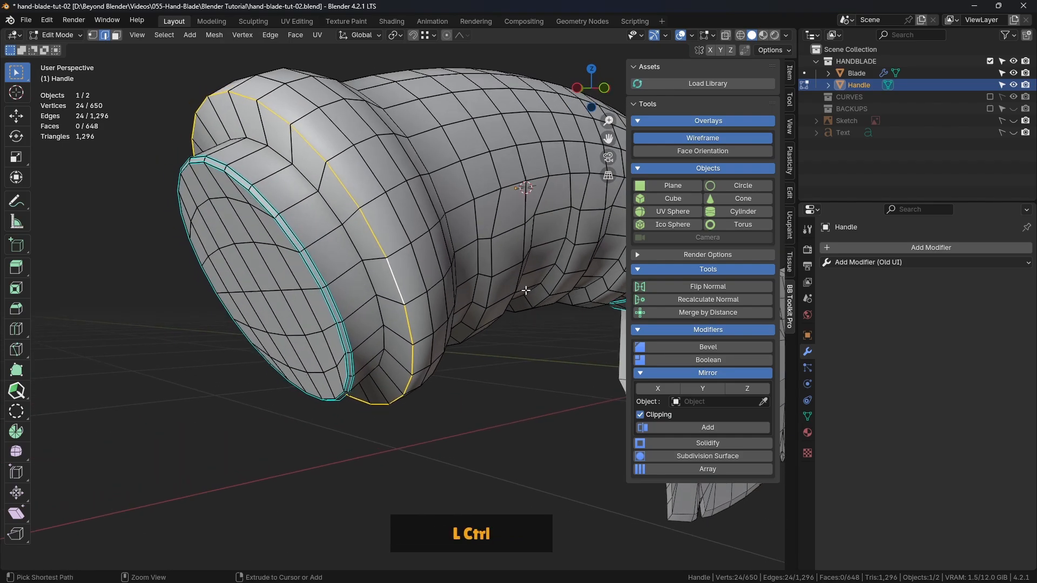
key(ctrl+b)
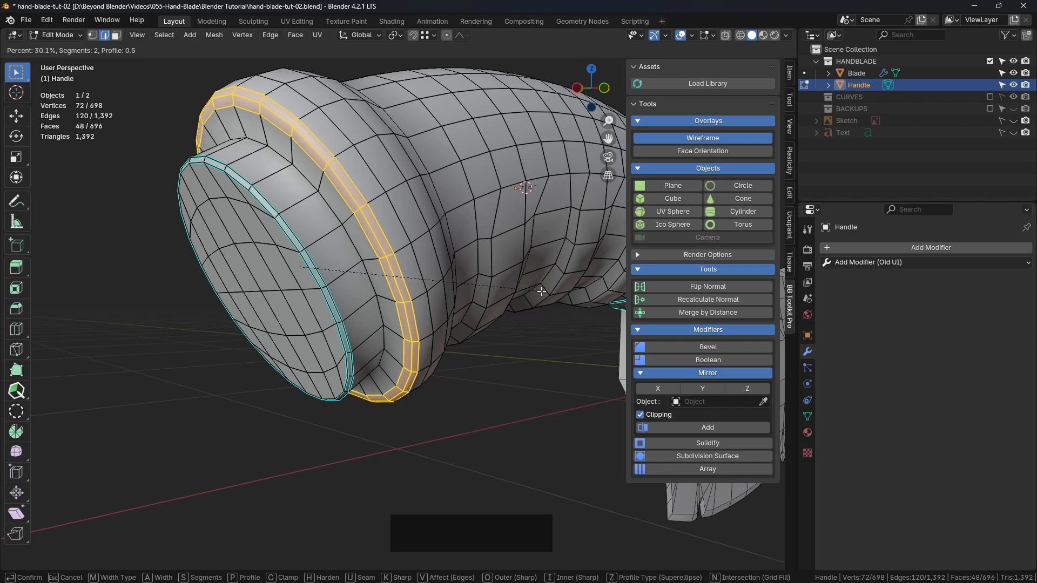
scroll(539, 291, down, 1)
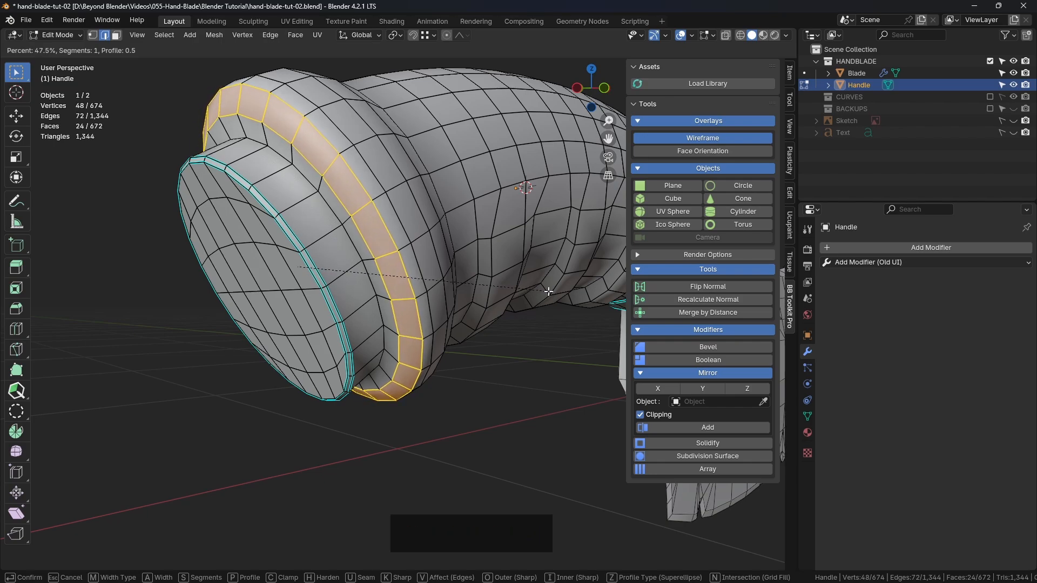
click(547, 292)
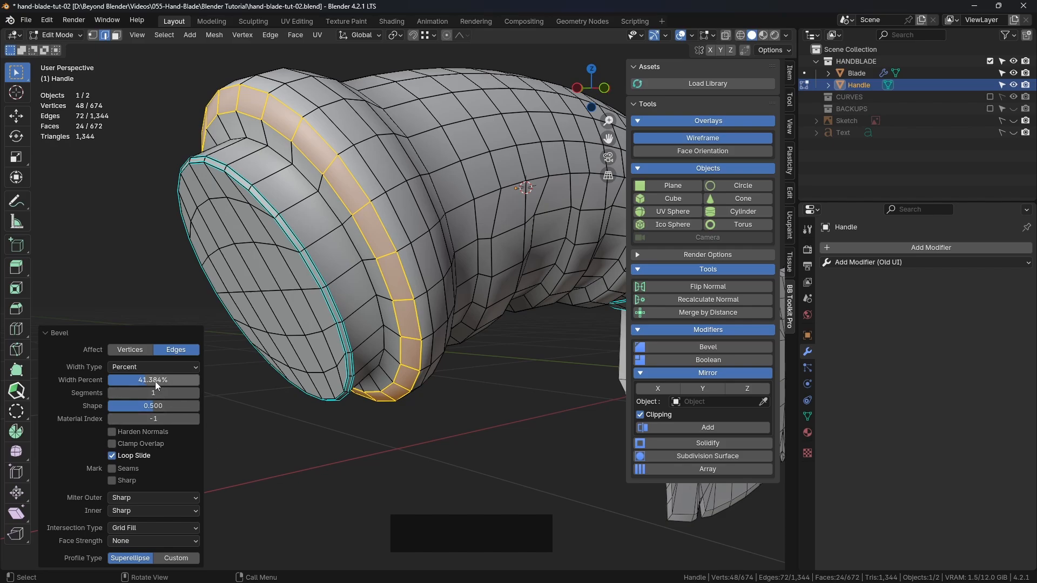
Fine-tune the single-segment collar bevel to a width of about 39%
middle_drag(377, 329, 482, 276)
scroll(480, 208, up, 4)
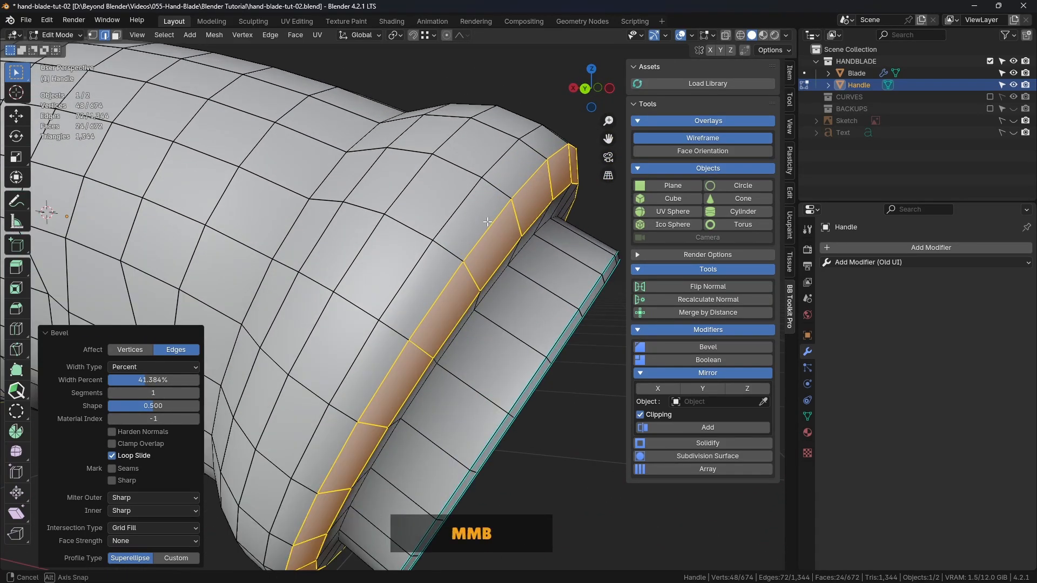
middle_drag(486, 212, 427, 215)
shift+drag(149, 374, 145, 380)
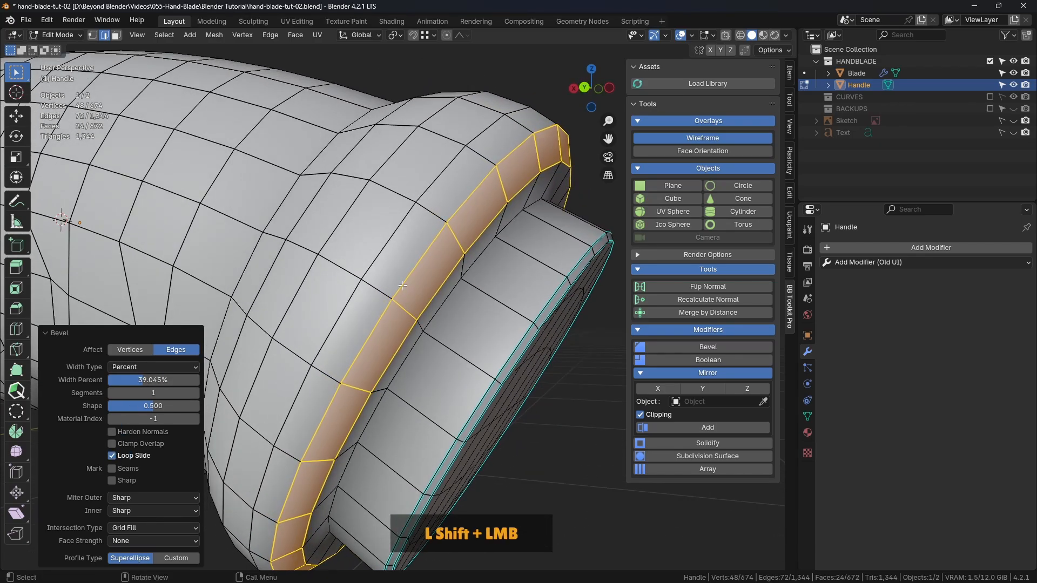
middle_drag(379, 273, 471, 301)
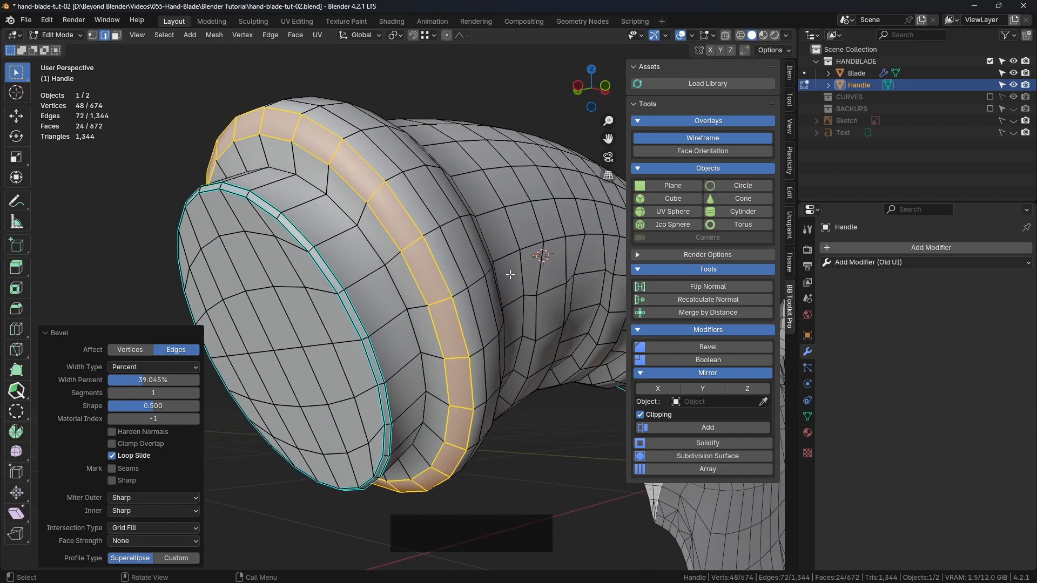
Vertex-slide the bevelled strip by about 0.17, and edge-slide the loop on its butt-end side by about 0.196
key(shift+v)
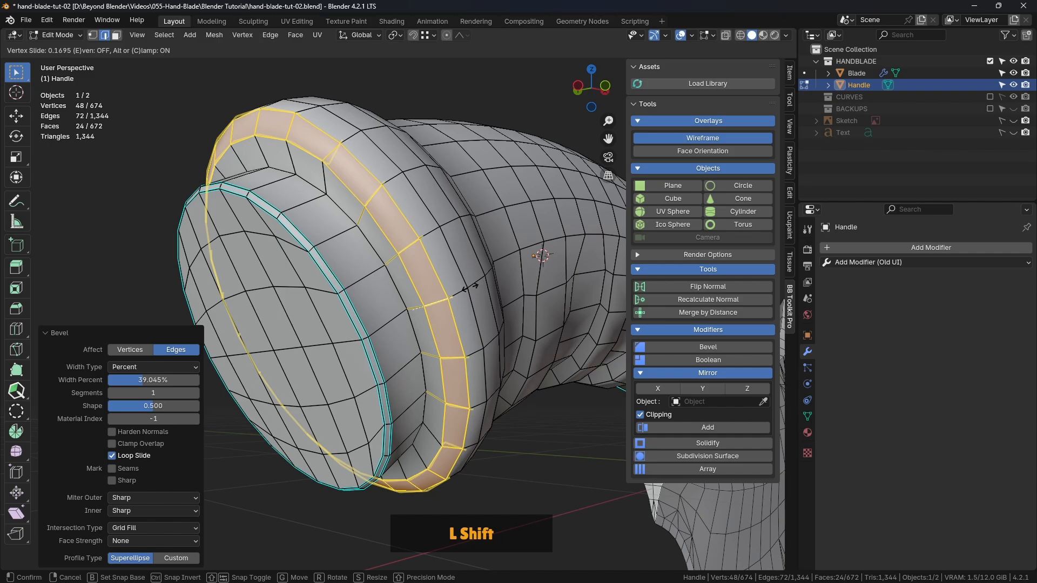
click(475, 286)
middle_drag(475, 286, 426, 189)
alt+click(505, 254)
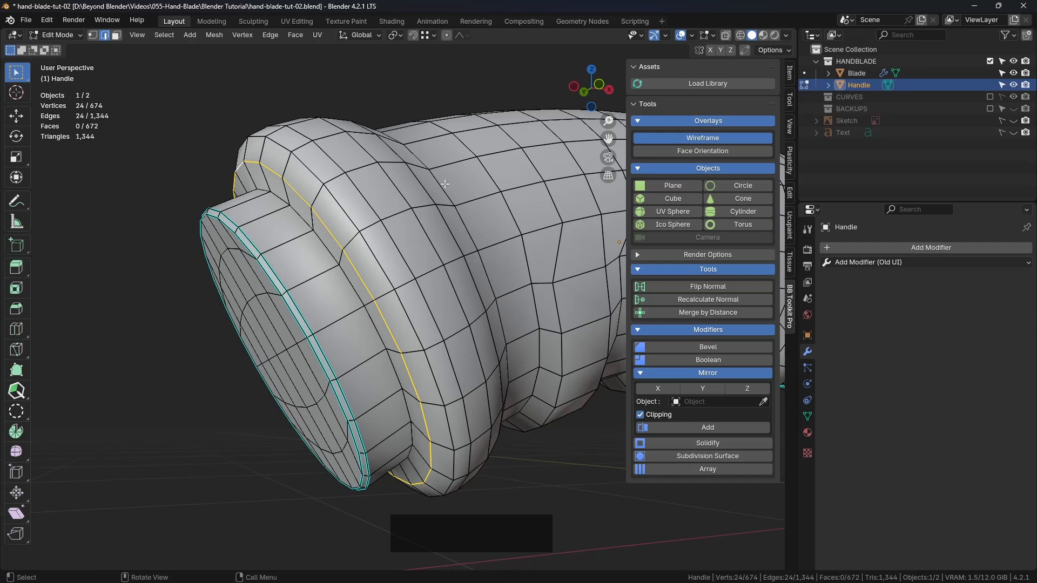
key(g)
key(g)
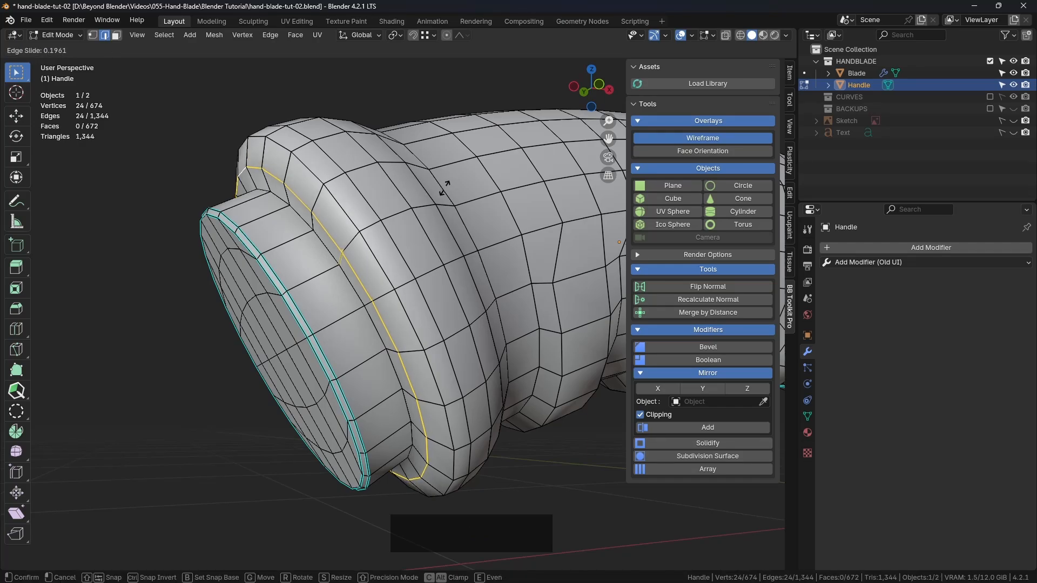
click(444, 189)
Select the outer edge loop of the collar's bevelled strip and edge-slide it by a factor of about -0.132
alt+click(473, 182)
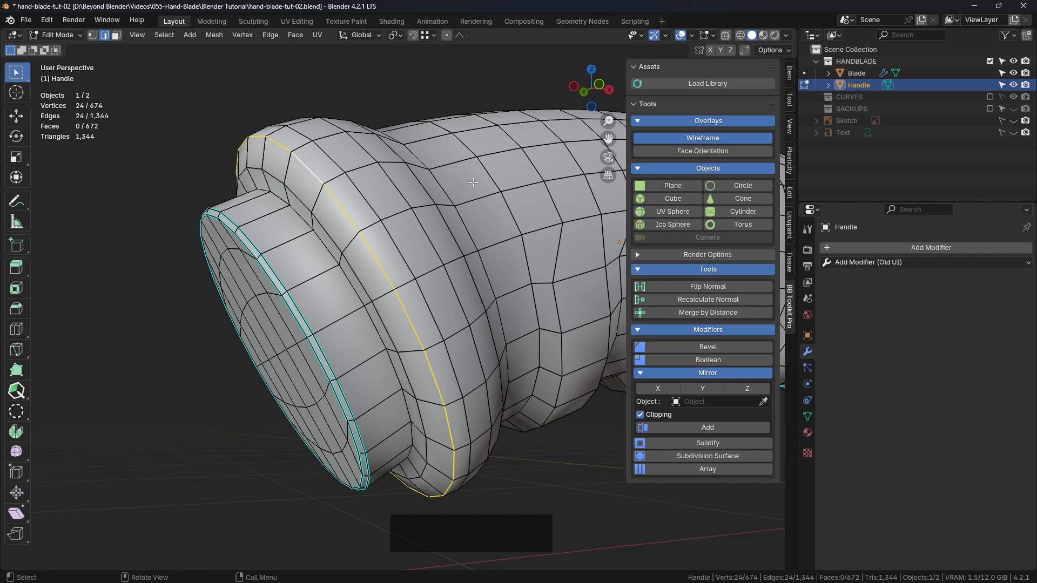
key(g)
key(g)
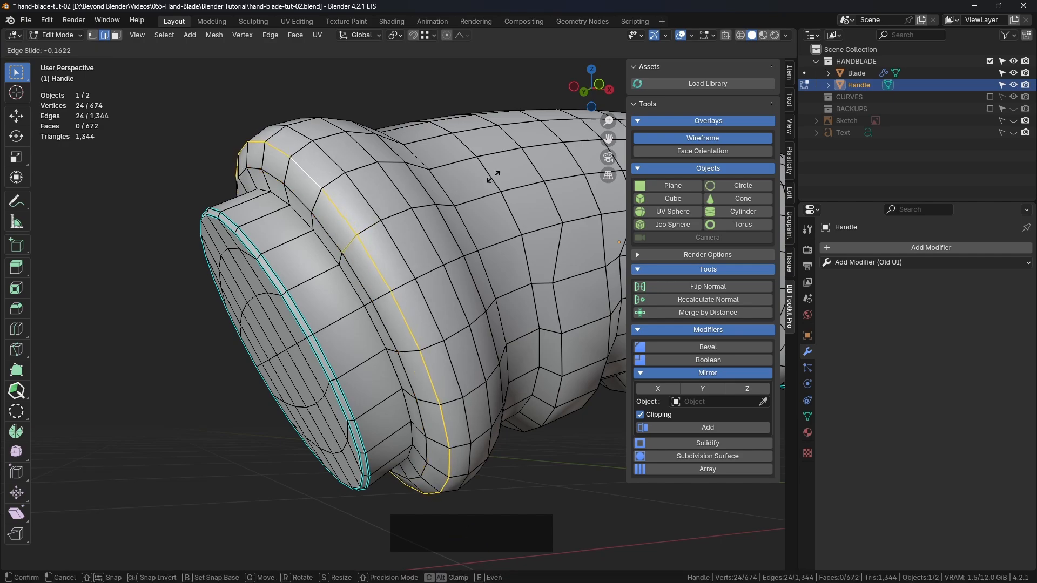
click(492, 176)
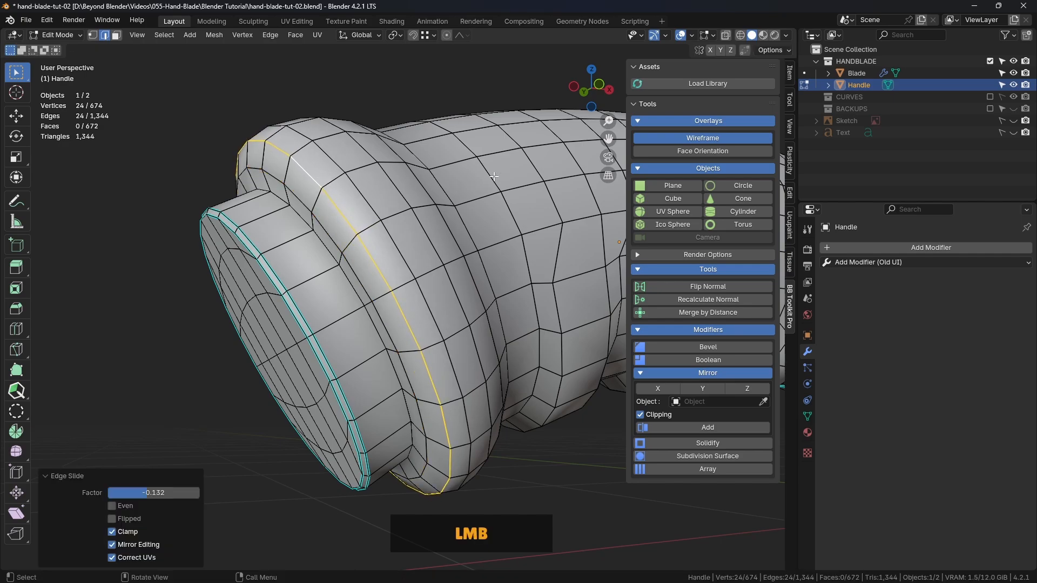
Inspect the rounded collar in object mode, turn the Wireframe overlay off, and return the Handle to edit mode
key(Tab)
click(384, 179)
click(164, 172)
scroll(222, 228, down, 4)
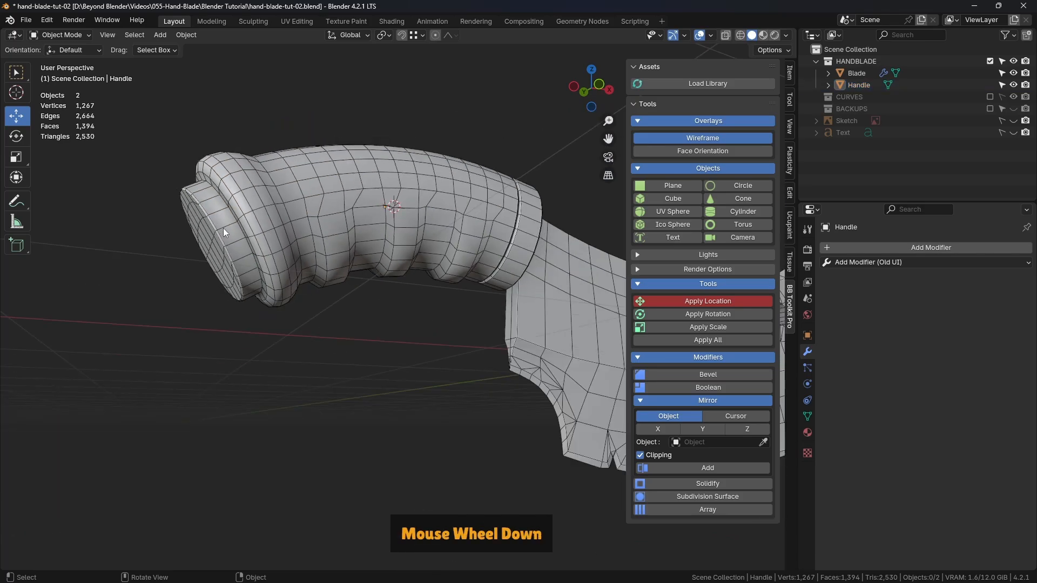
shift+middle_drag(222, 228, 357, 285)
middle_drag(430, 267, 397, 271)
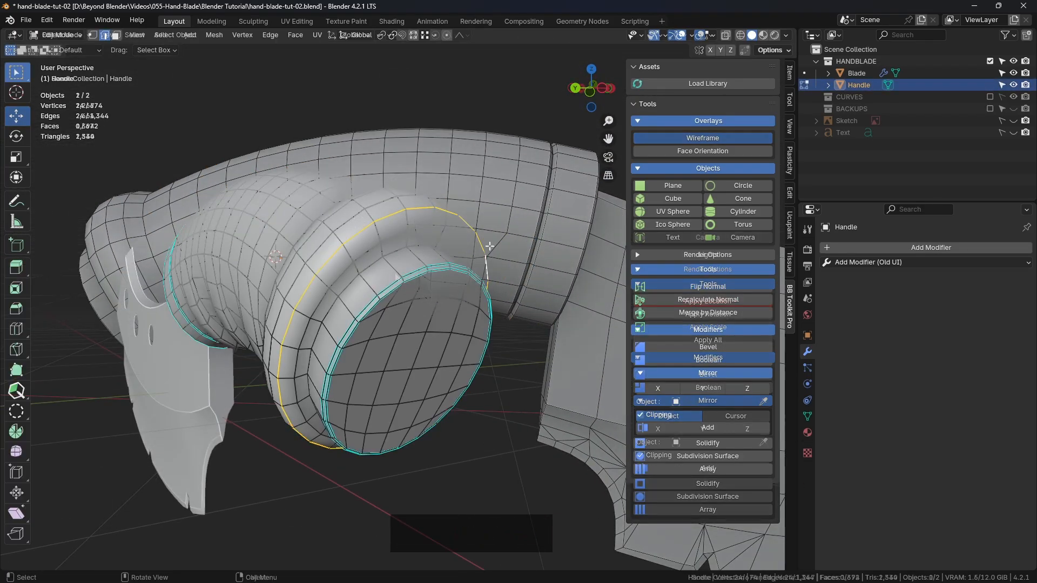
middle_drag(399, 264, 470, 255)
scroll(414, 245, up, 3)
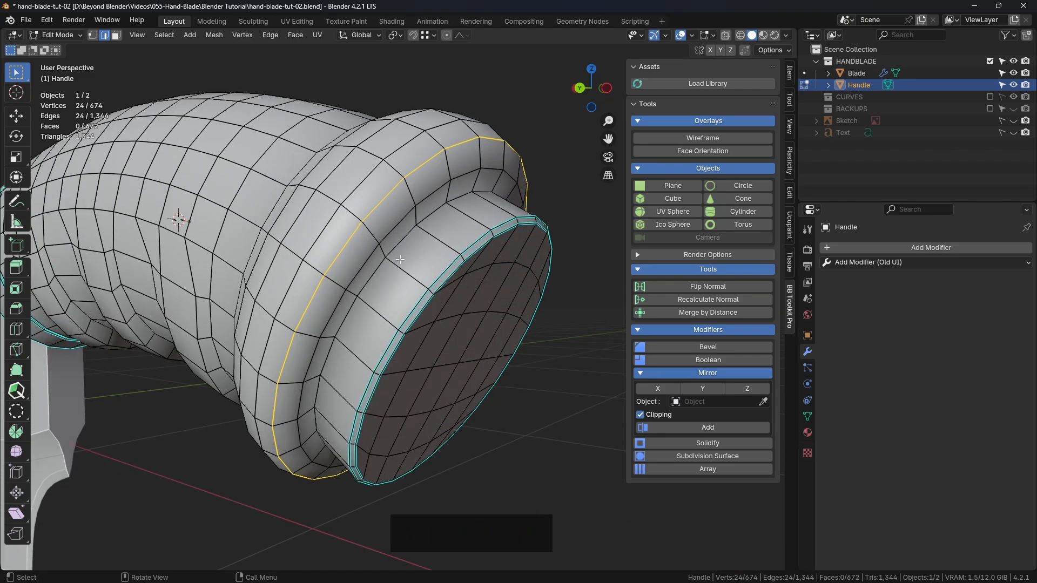
Mark the edge loop in the corner between the collar and the butt-end plug as sharp
alt+click(398, 250)
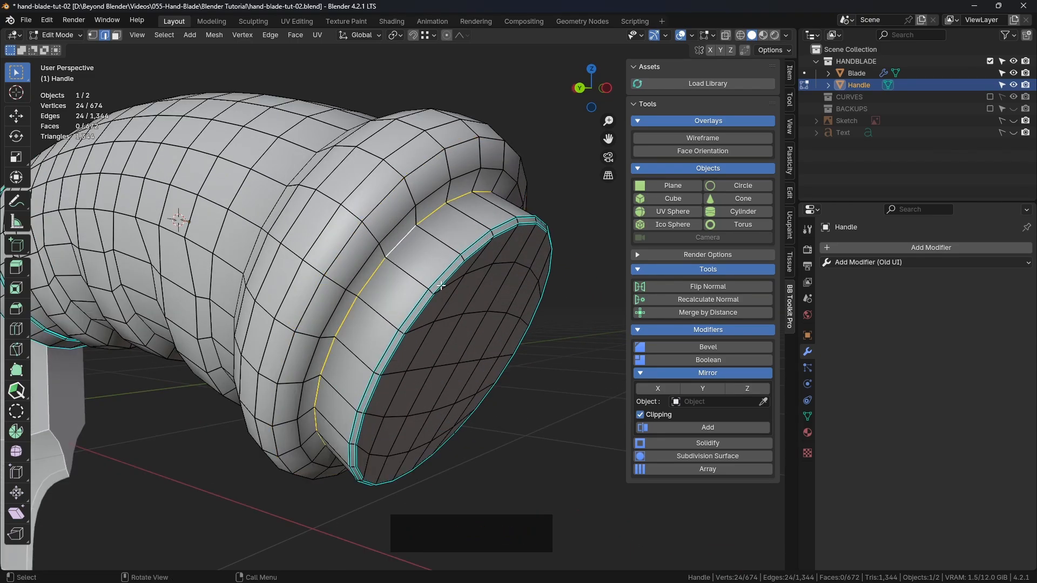
middle_drag(397, 250, 464, 294)
right_click(575, 177)
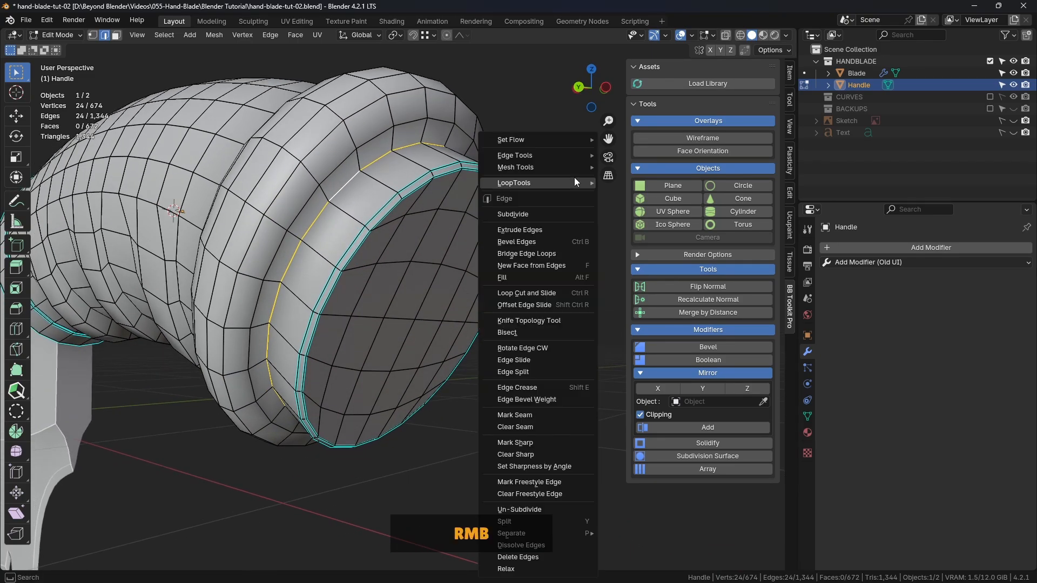
click(529, 443)
Inspect the Handle's shading and overall shape in object mode from several angles
key(Tab)
click(417, 297)
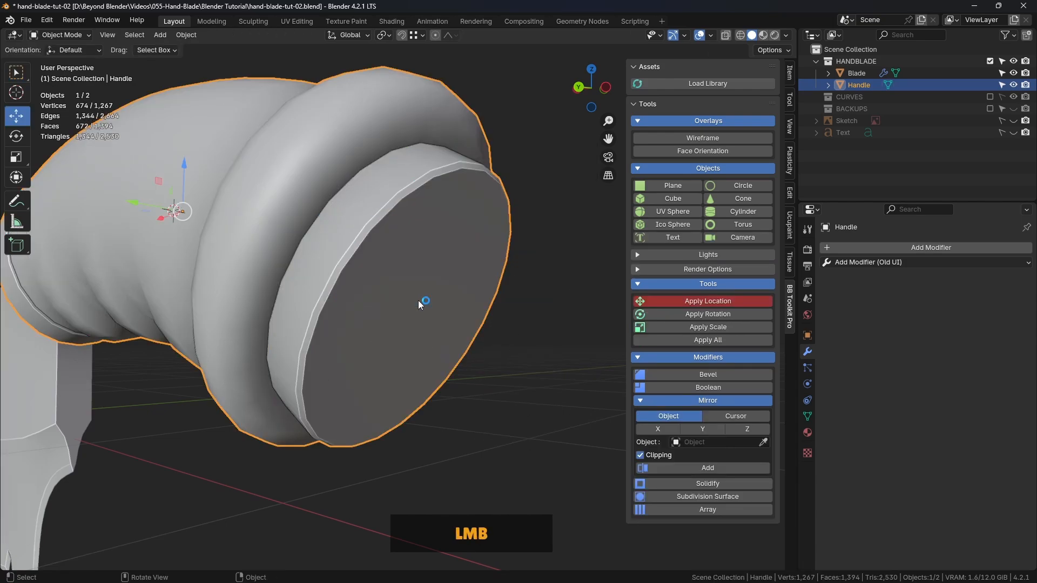
scroll(537, 316, down, 4)
middle_drag(537, 317, 420, 306)
middle_drag(420, 306, 285, 318)
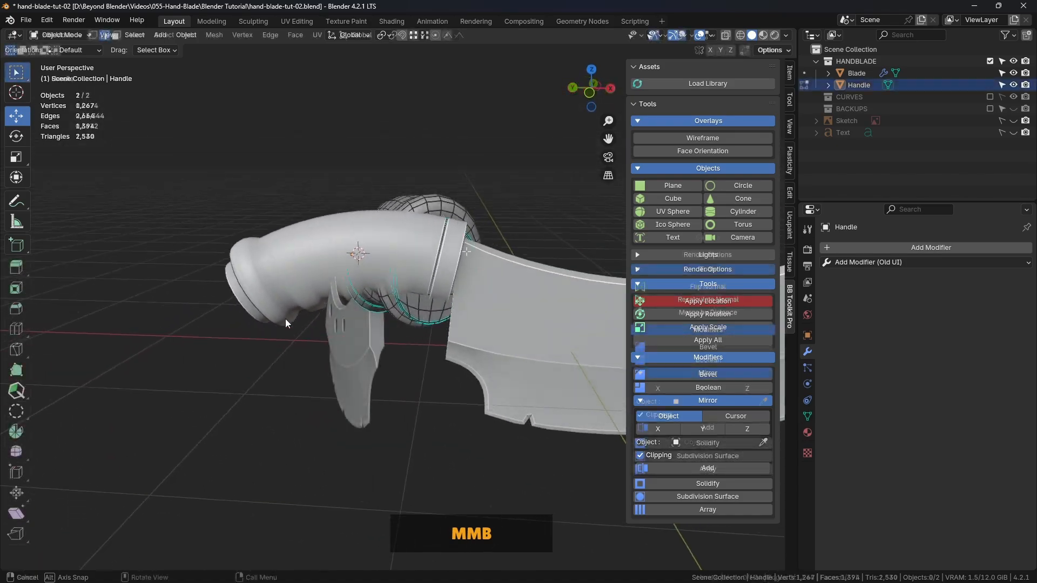
middle_drag(378, 259, 249, 250)
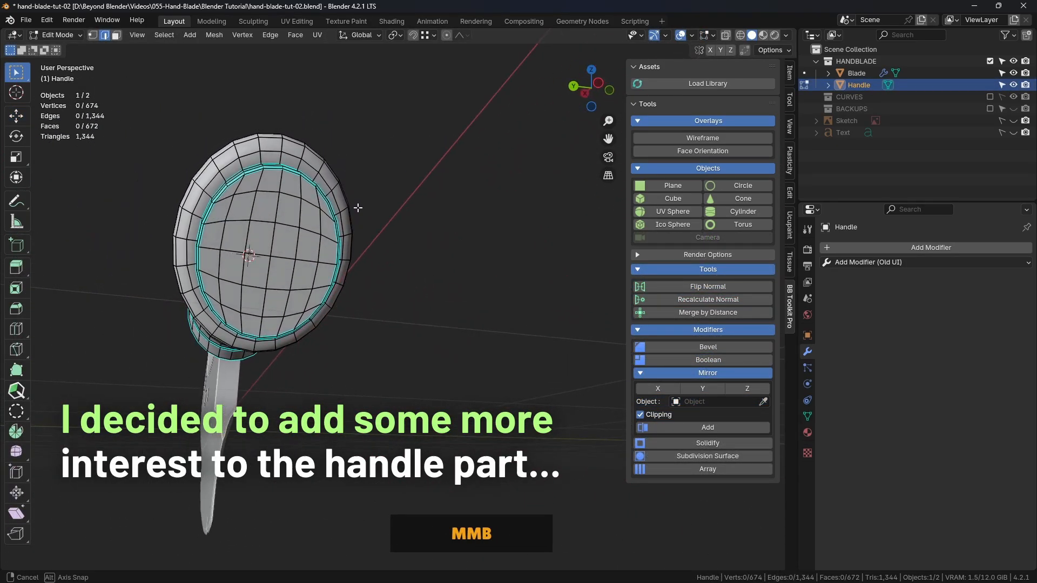
scroll(347, 212, down, 2)
Sketch an annotation of a ring with a hanging cord and tassel below the Handle's butt end
click(18, 202)
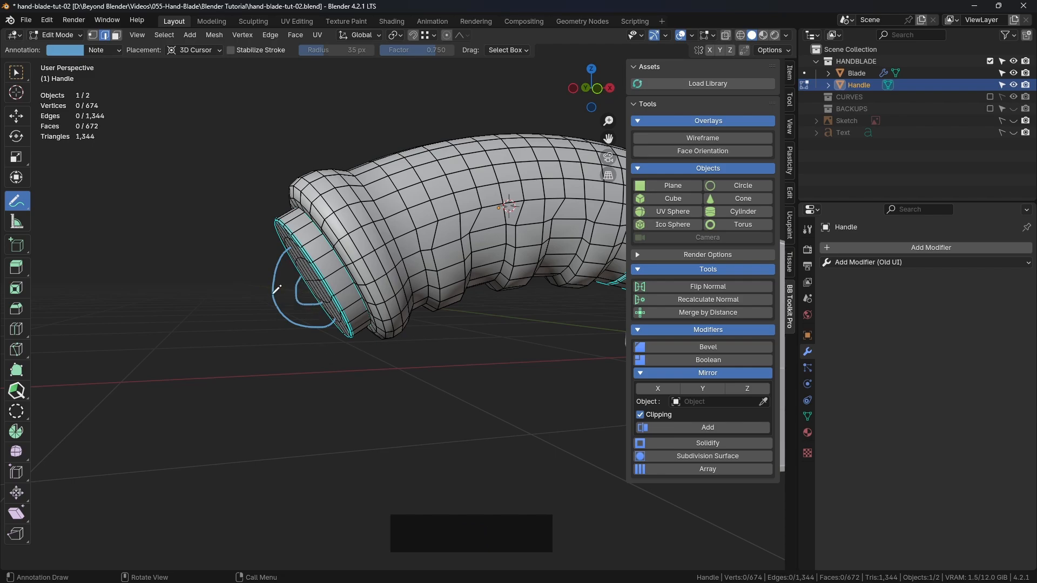
drag(312, 306, 318, 481)
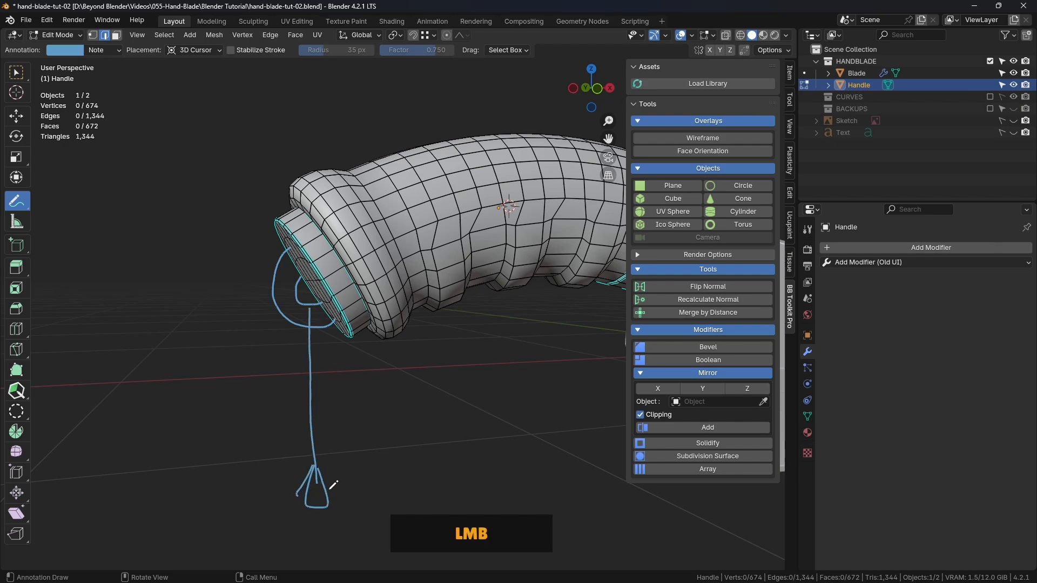
scroll(461, 285, down, 3)
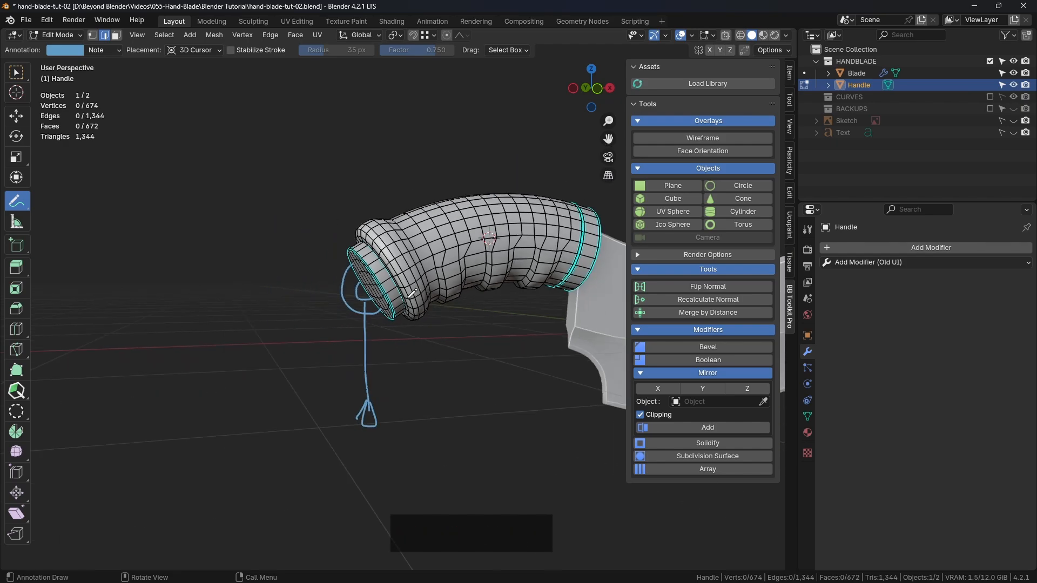
middle_drag(412, 293, 112, 144)
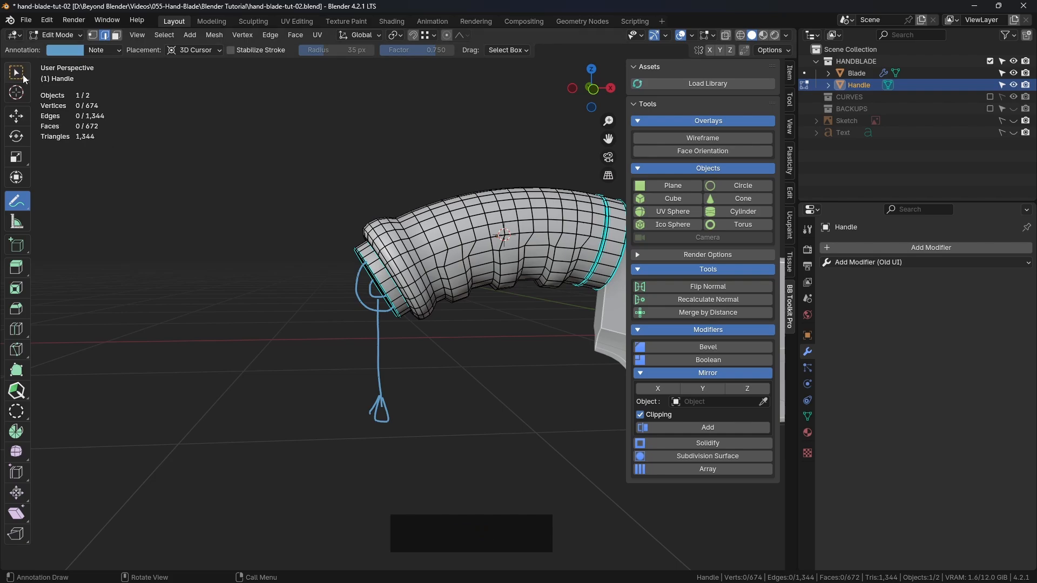
Erase all the annotation strokes below the Handle's butt end and switch back to the box selection tool
drag(22, 201, 70, 274)
drag(317, 281, 426, 406)
drag(376, 289, 385, 297)
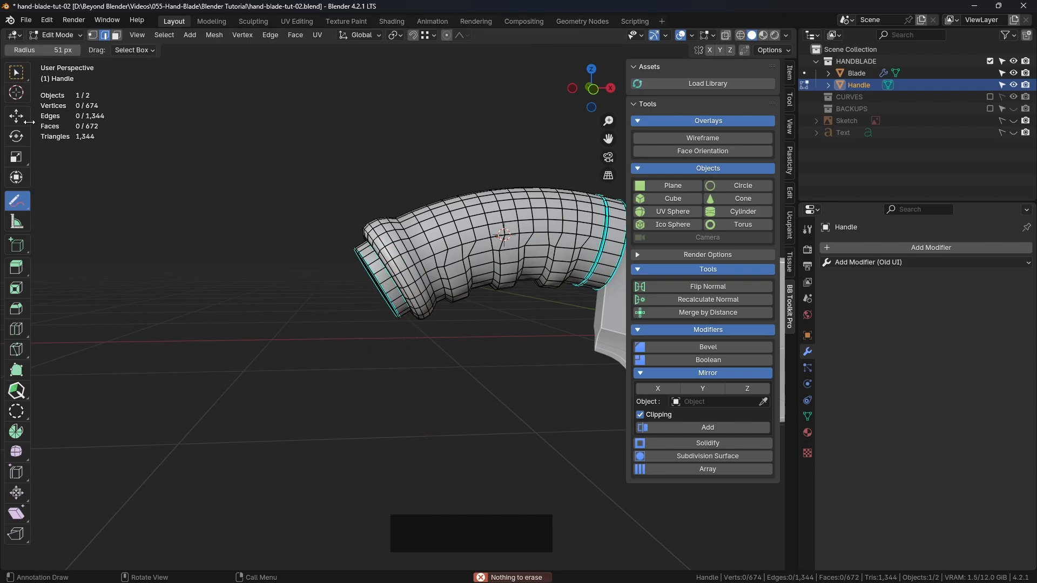
click(18, 76)
Select the upper 2×2 block of faces on the Handle's end cap and inset it with a thickness of about 0.0328 m
middle_drag(385, 171, 455, 212)
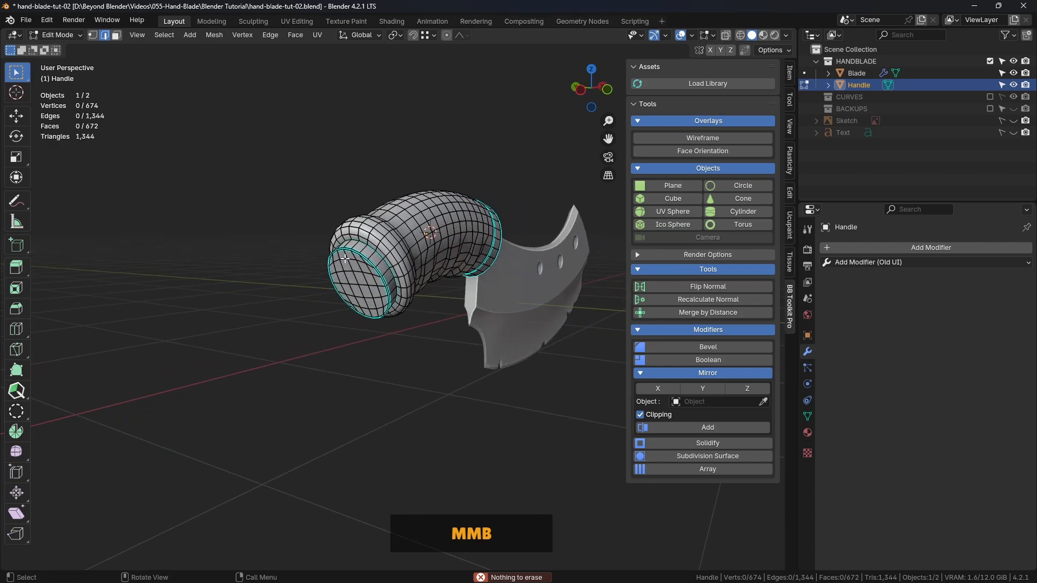
scroll(345, 260, up, 3)
shift+middle_drag(424, 245, 353, 238)
middle_drag(354, 237, 465, 238)
mouse_move(408, 222)
shift+middle_down()
mouse_move(454, 248)
mouse_move(405, 237)
shift+middle_up()
click(116, 35)
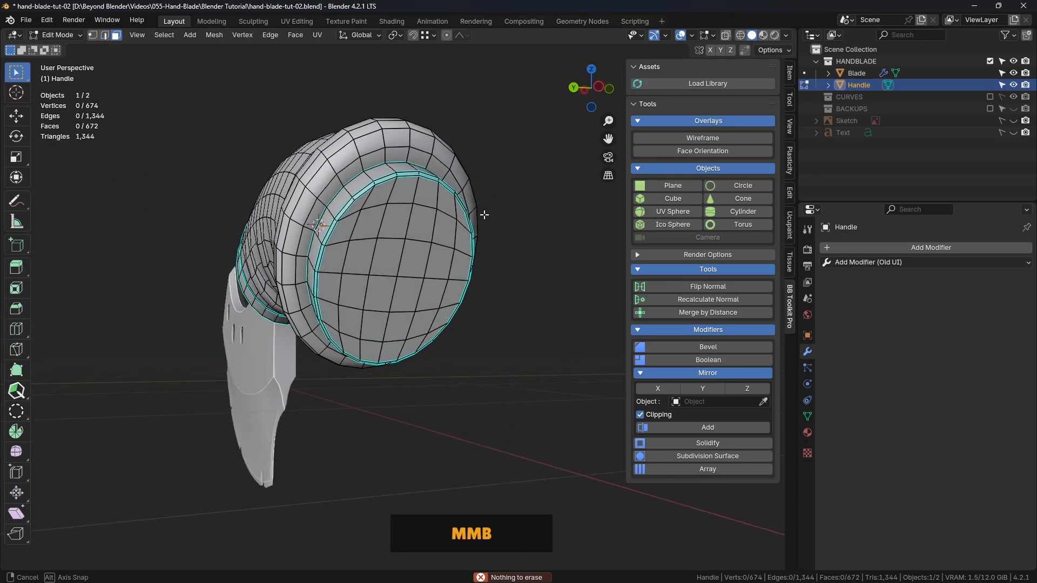
middle_drag(483, 215, 378, 211)
click(339, 201)
shift+click(365, 199)
shift+click(371, 240)
shift+click(339, 236)
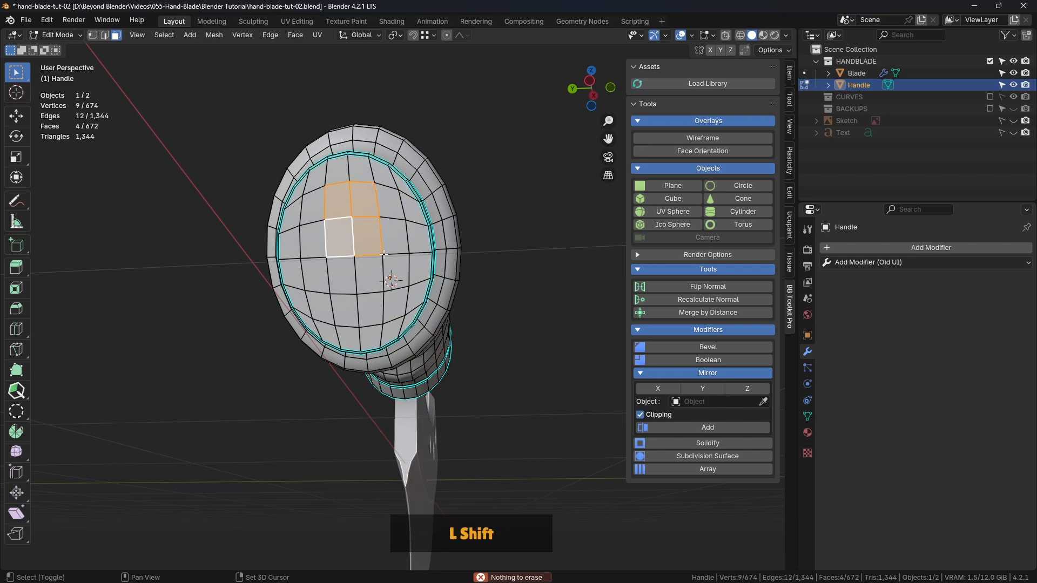
middle_drag(475, 241, 528, 252)
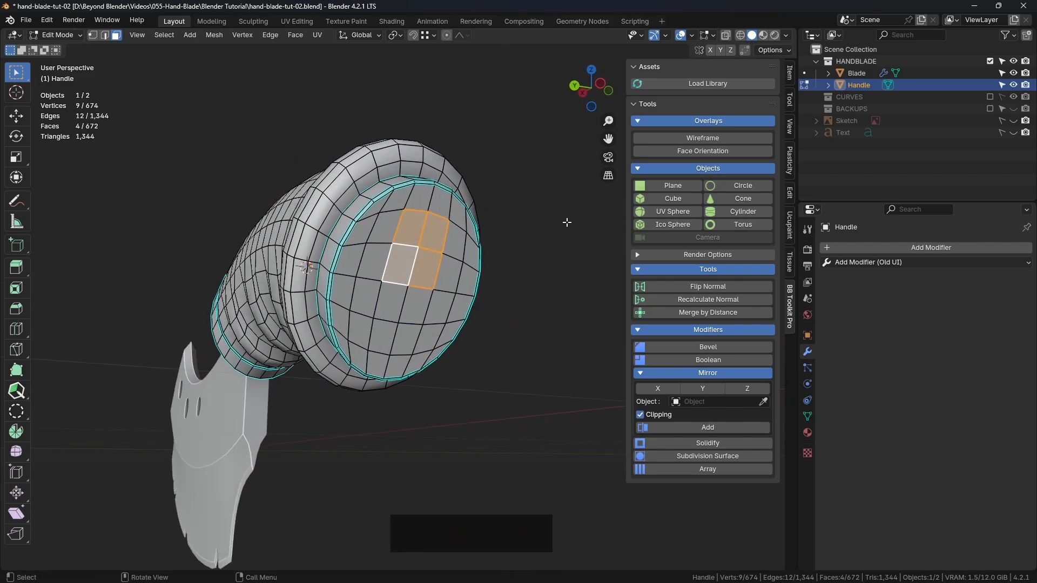
key(i)
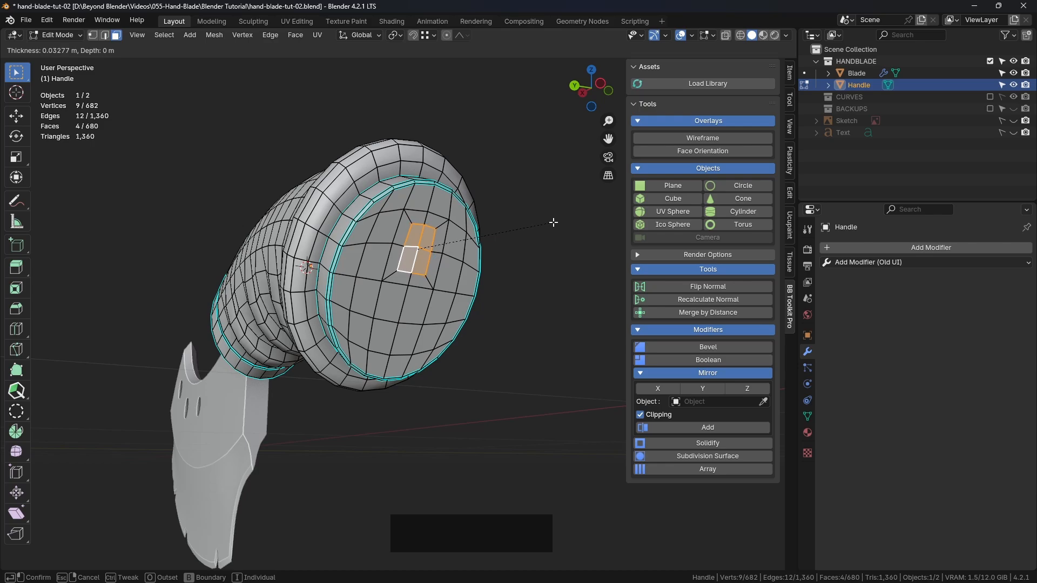
click(554, 222)
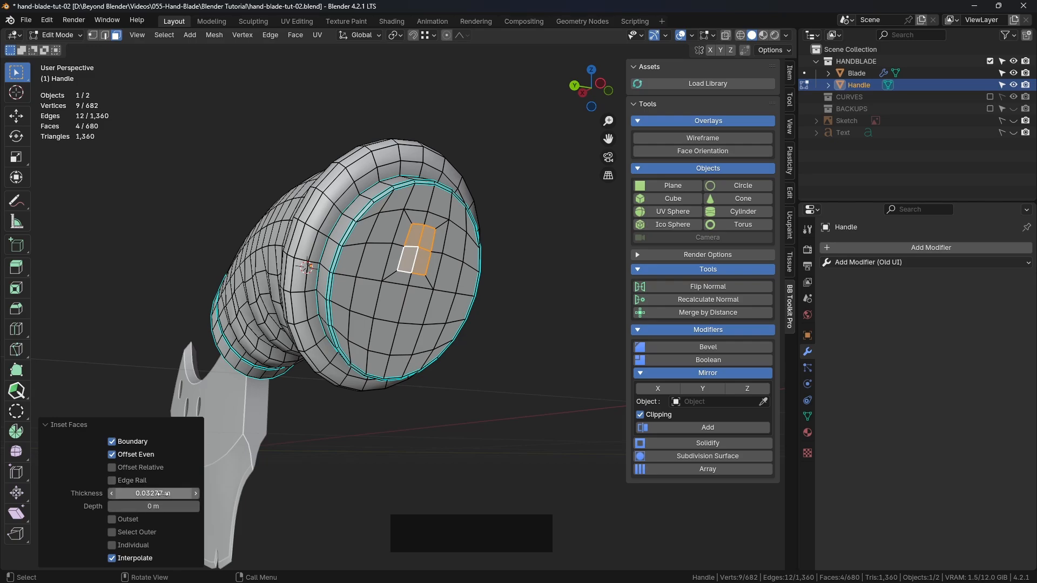
Inset the lower 2×2 block of faces on the end cap, reusing the upper block's inset thickness copied from its settings
key(ctrl+c)
click(394, 312)
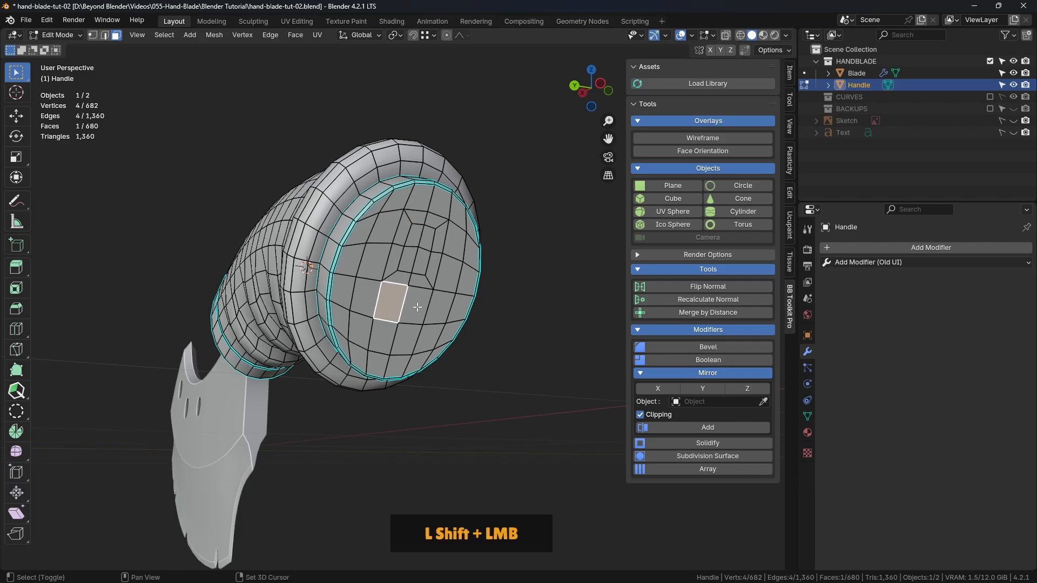
shift+click(415, 307)
shift+click(408, 338)
shift+click(385, 338)
key(i)
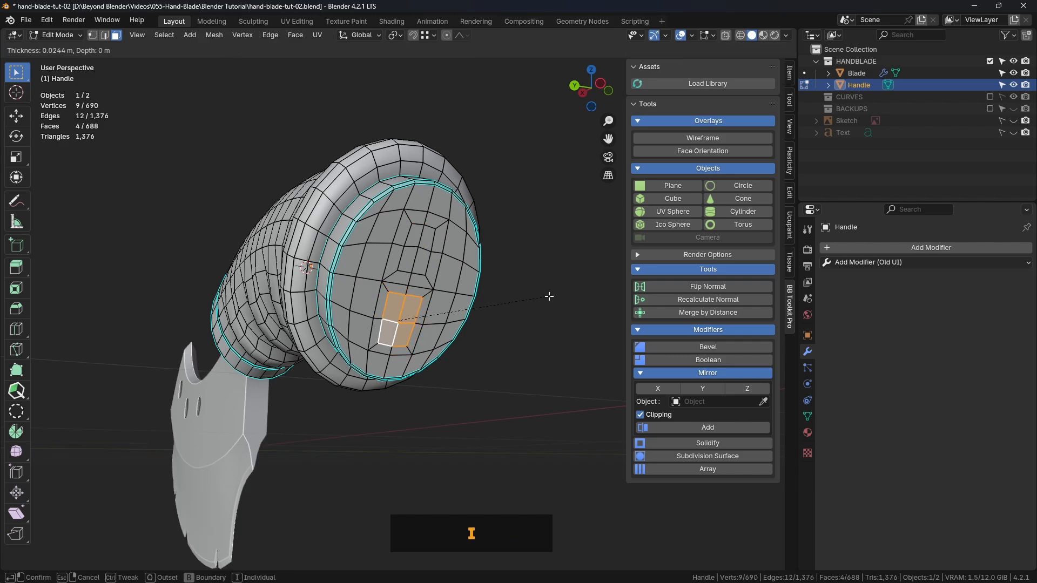
click(549, 295)
key(ctrl+v)
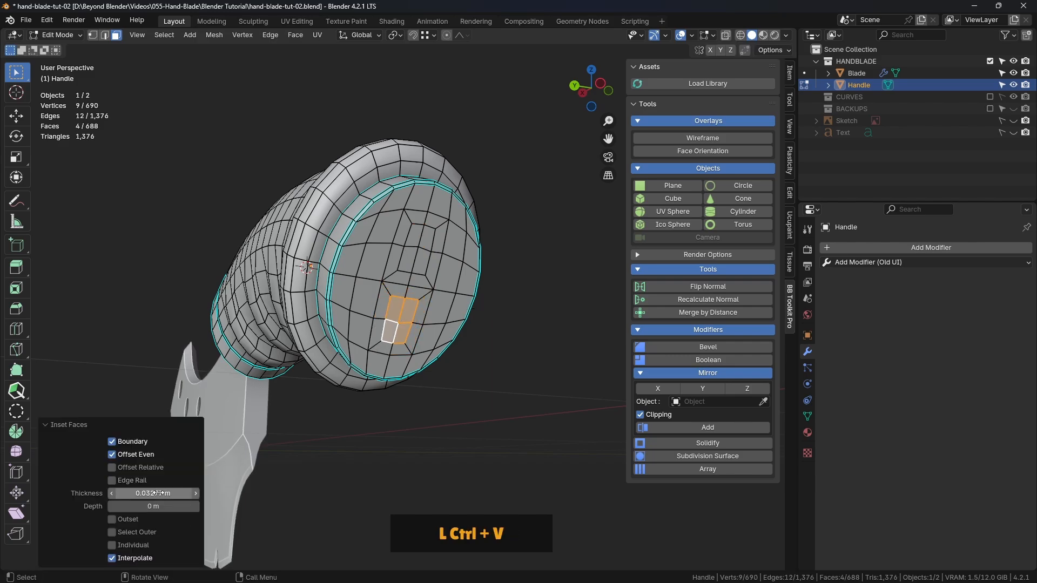
click(498, 393)
Select the eight inner faces of the two inset blocks on the end cap and delete them
middle_drag(498, 393, 437, 280)
scroll(436, 281, down, 1)
scroll(436, 281, up, 2)
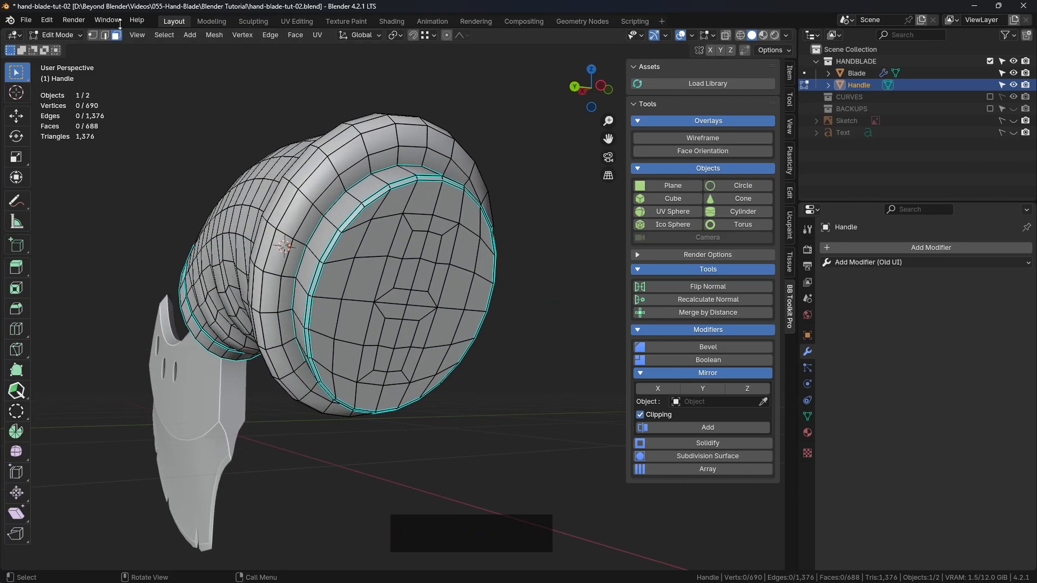
shift+click(416, 246)
shift+click(431, 247)
shift+click(423, 277)
shift+click(409, 275)
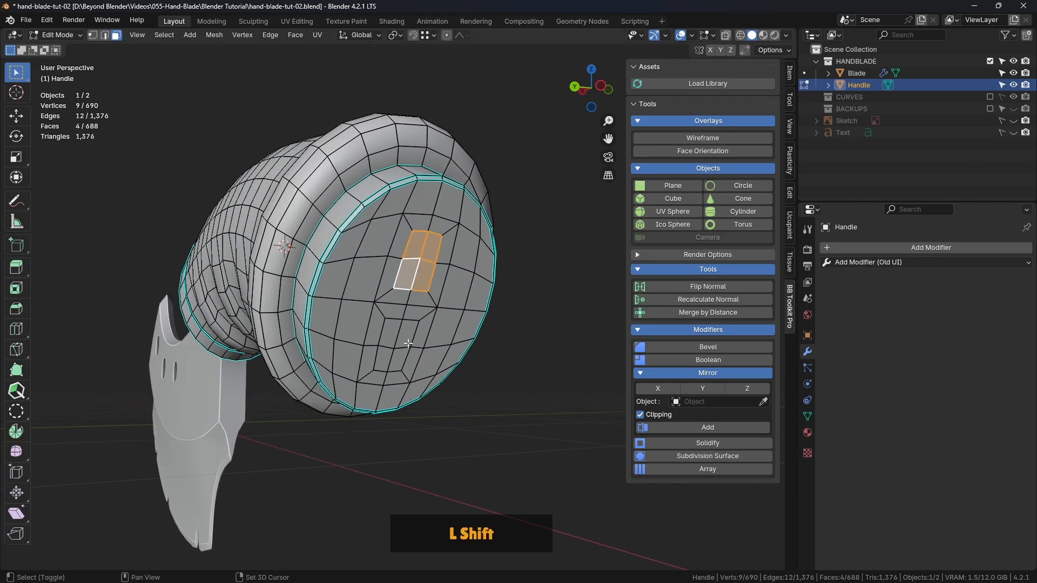
shift+click(392, 333)
shift+click(409, 333)
shift+click(401, 358)
shift+click(384, 359)
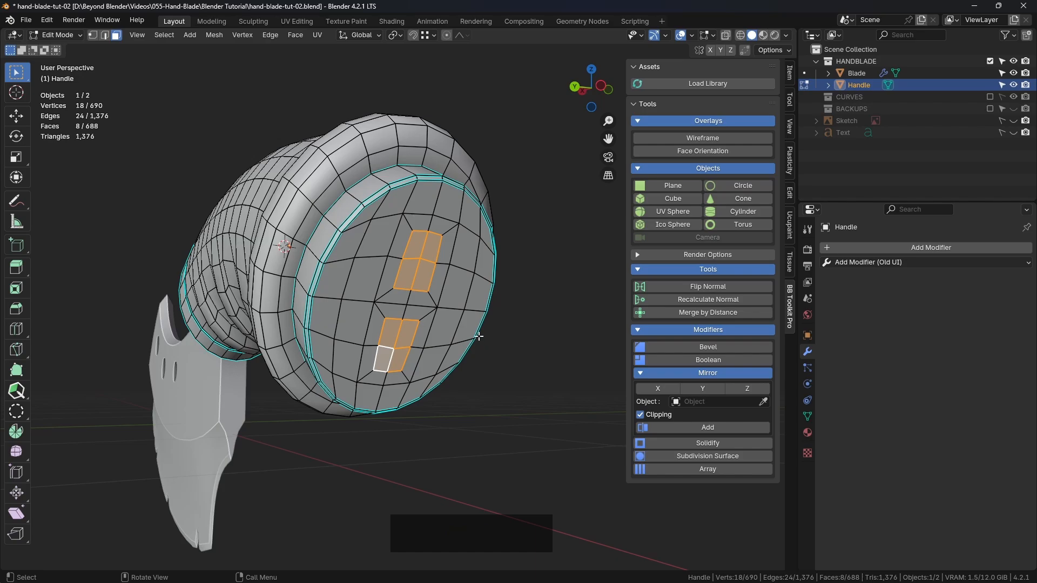
key(Delete)
click(439, 355)
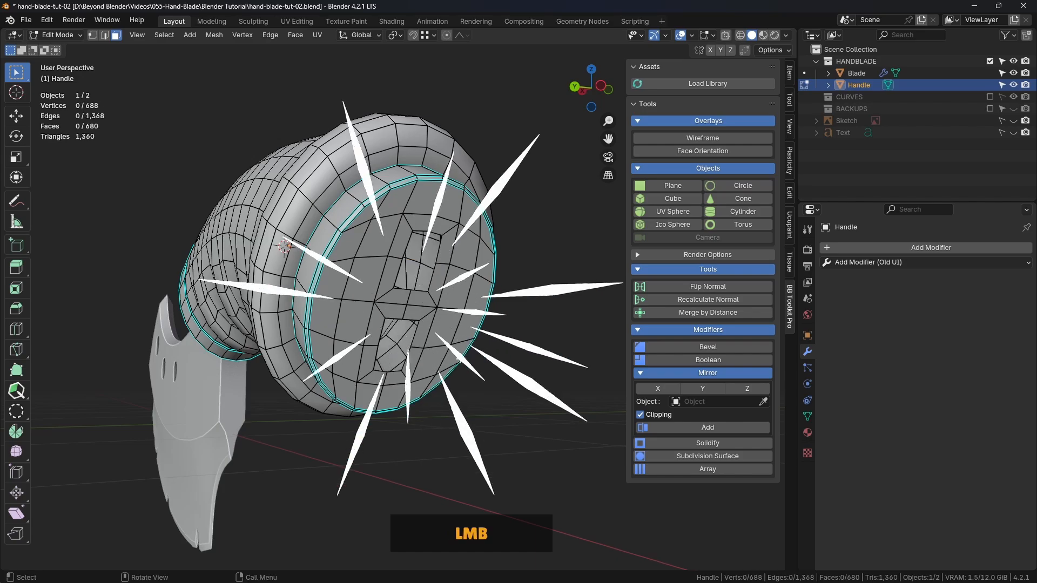
Examine the two rectangular openings in the Handle's end cap from several angles
mouse_move(498, 321)
middle_down()
mouse_move(549, 340)
mouse_move(512, 303)
mouse_move(507, 283)
mouse_move(492, 318)
middle_up()
scroll(511, 303, up, 2)
scroll(502, 300, down, 3)
middle_drag(493, 318, 292, 289)
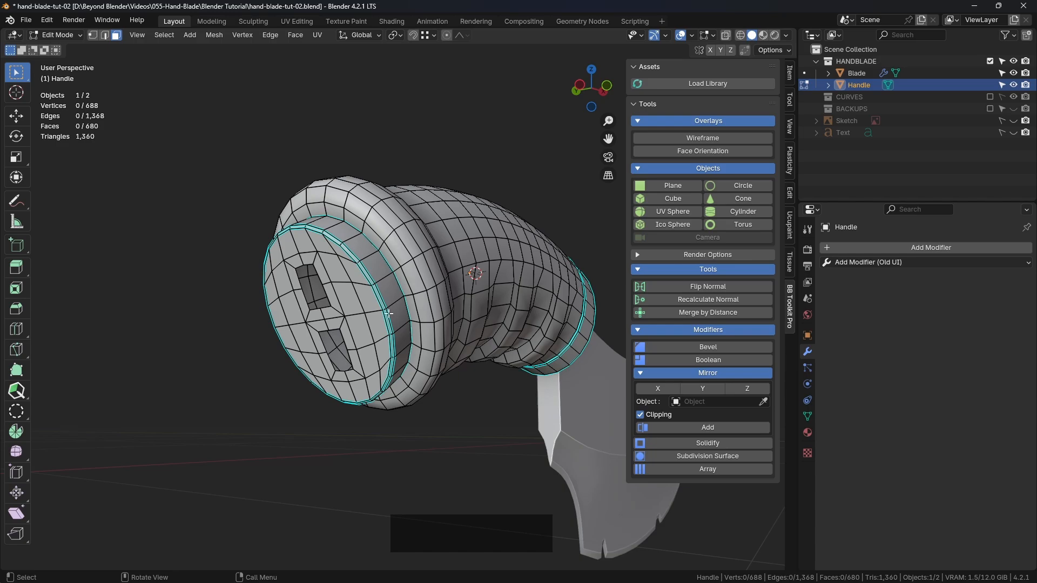
middle_drag(389, 313, 336, 254)
scroll(493, 248, up, 2)
middle_drag(480, 280, 444, 291)
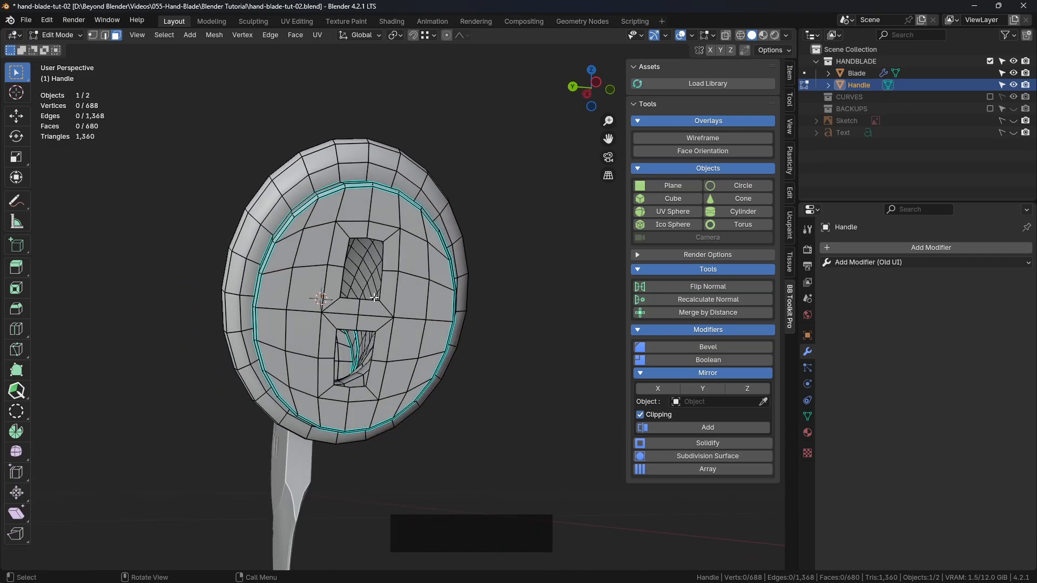
middle_drag(368, 334, 380, 290)
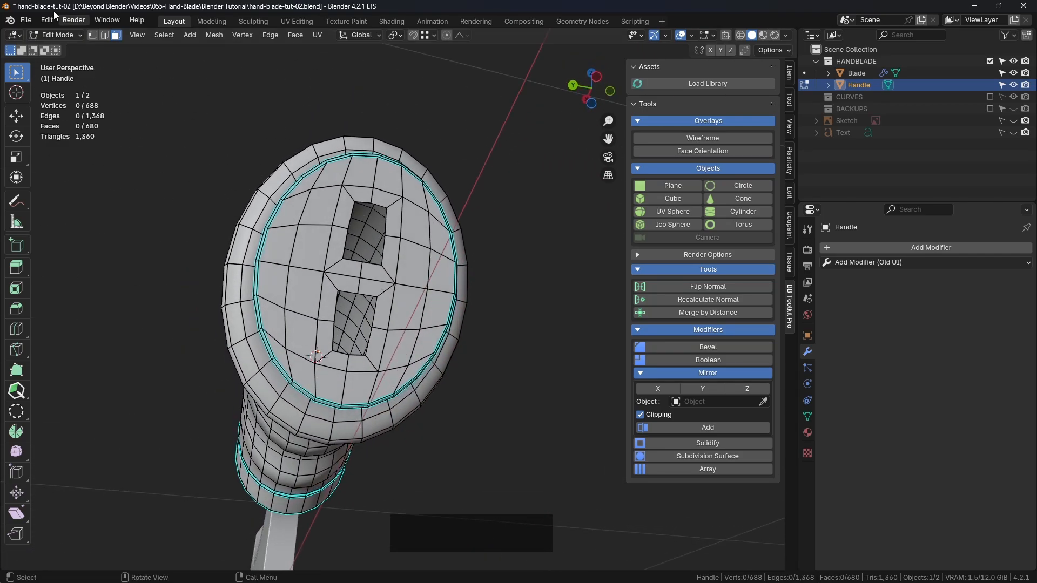
Slide the two upper corner vertices of the end cap's upper opening inward along its sides by a factor of about 0.11
scroll(413, 201, up, 2)
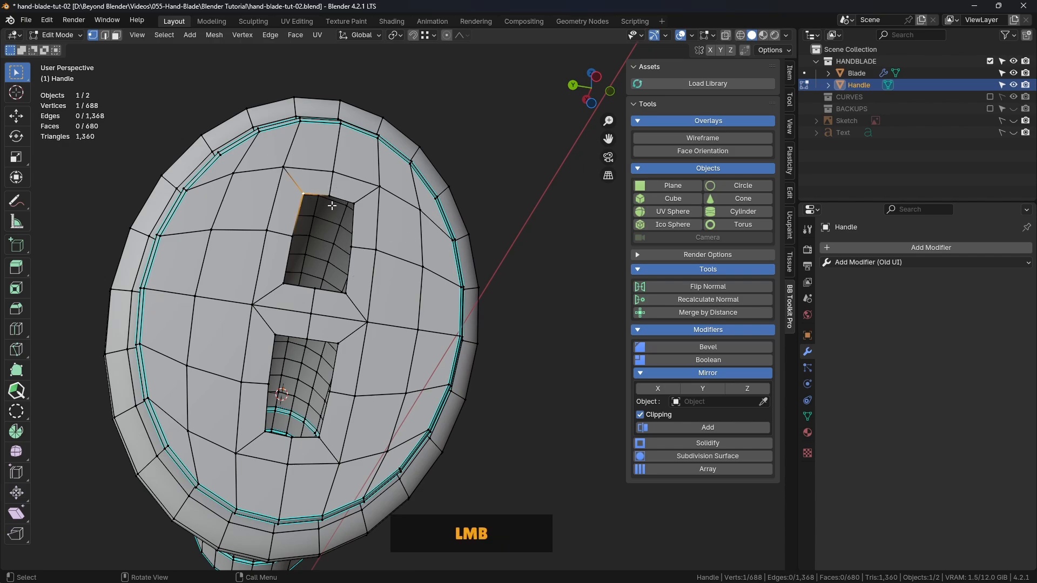
shift+click(353, 203)
middle_drag(353, 204, 377, 246)
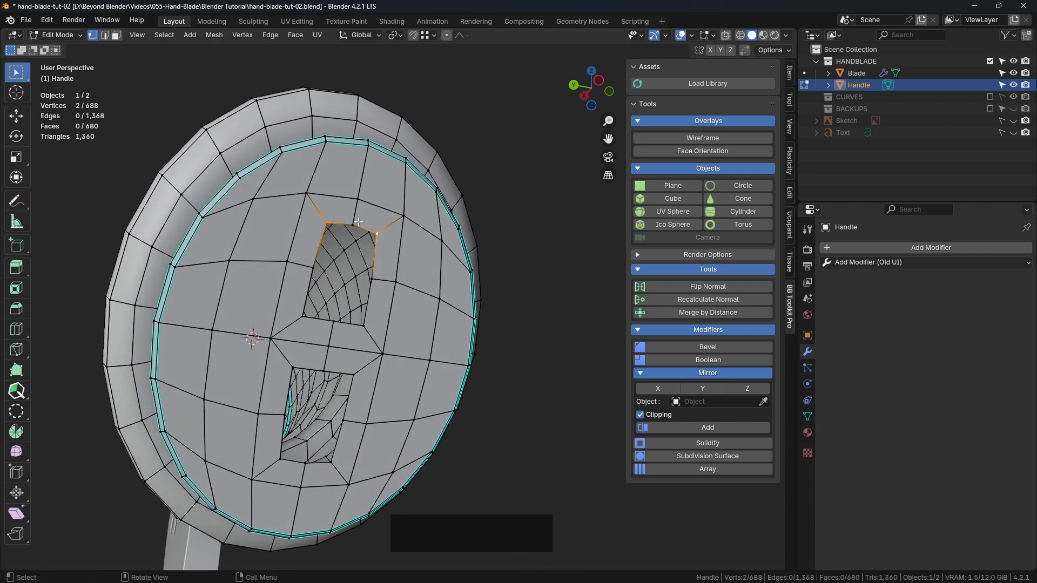
middle_drag(442, 241, 459, 251)
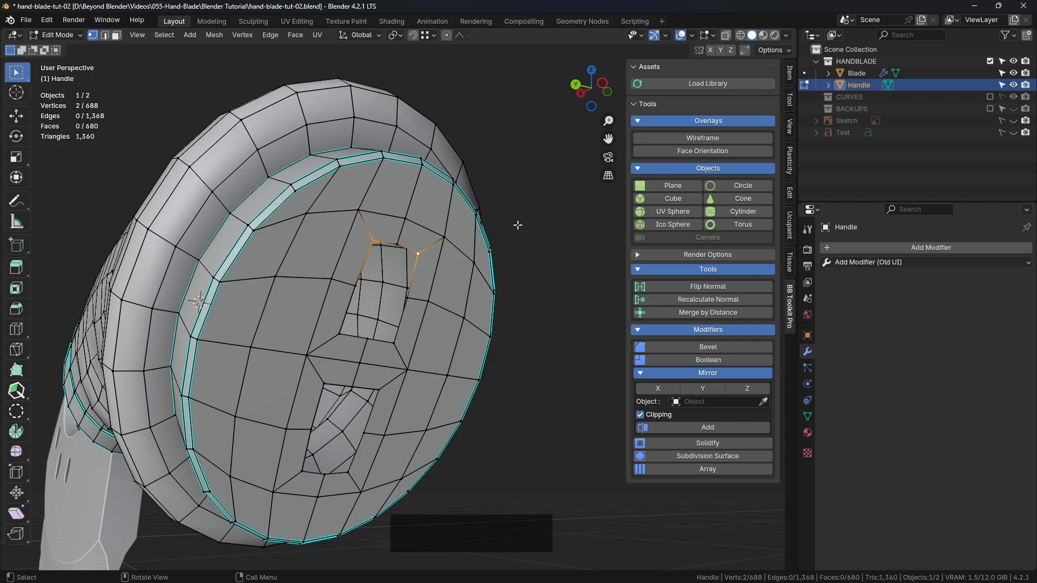
key(g)
key(g)
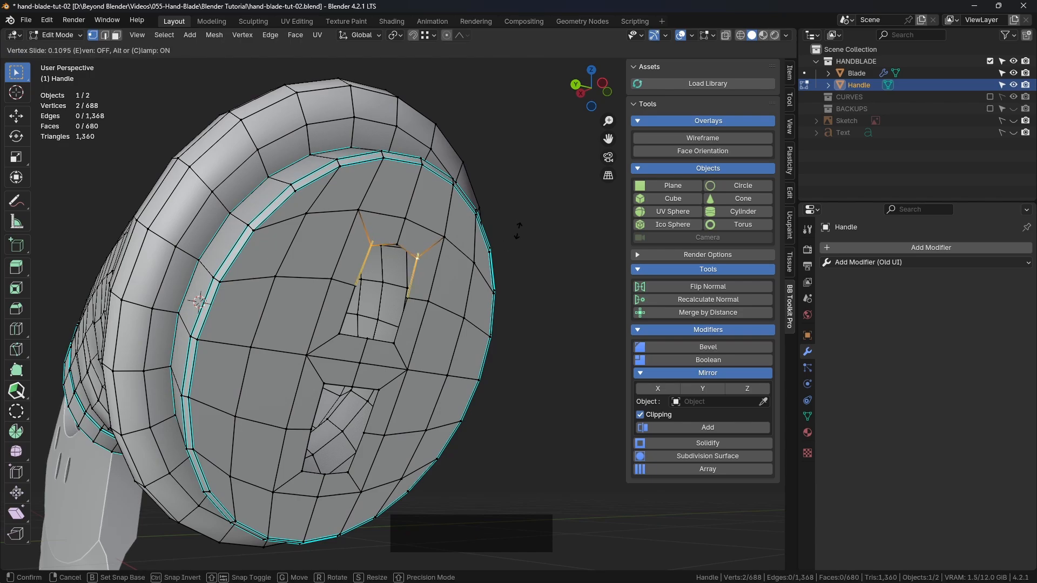
click(517, 229)
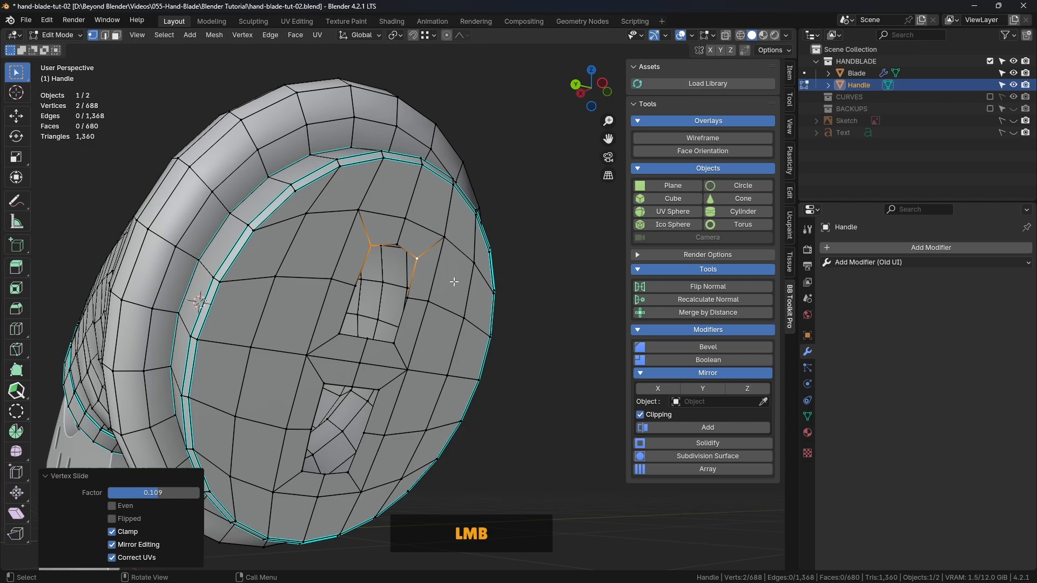
Slide the two lower corner vertices of the upper opening inward along its sides by a factor of about 0.19
shift+click(346, 335)
middle_drag(346, 335, 371, 264)
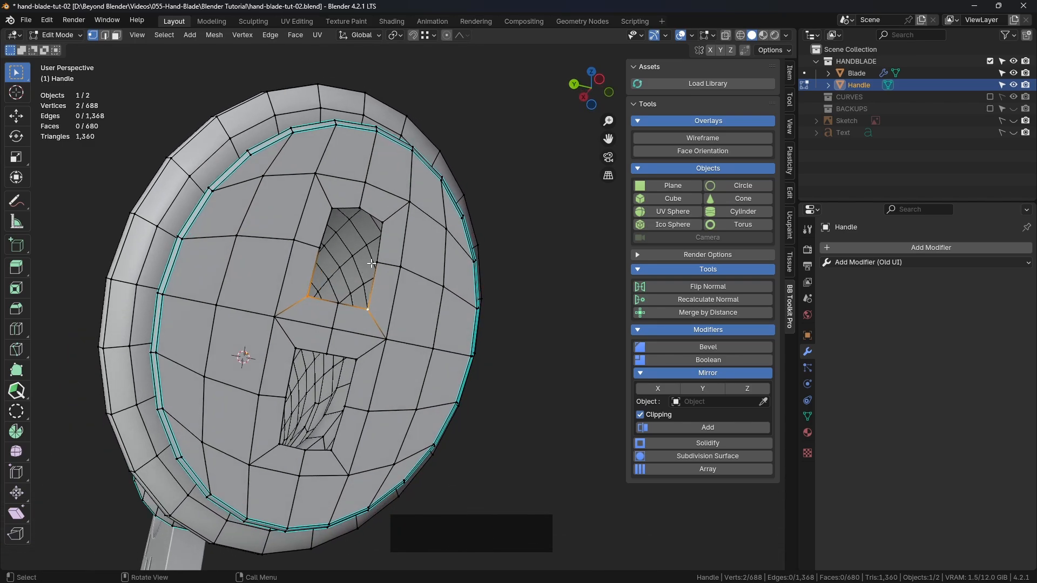
key(g)
key(g)
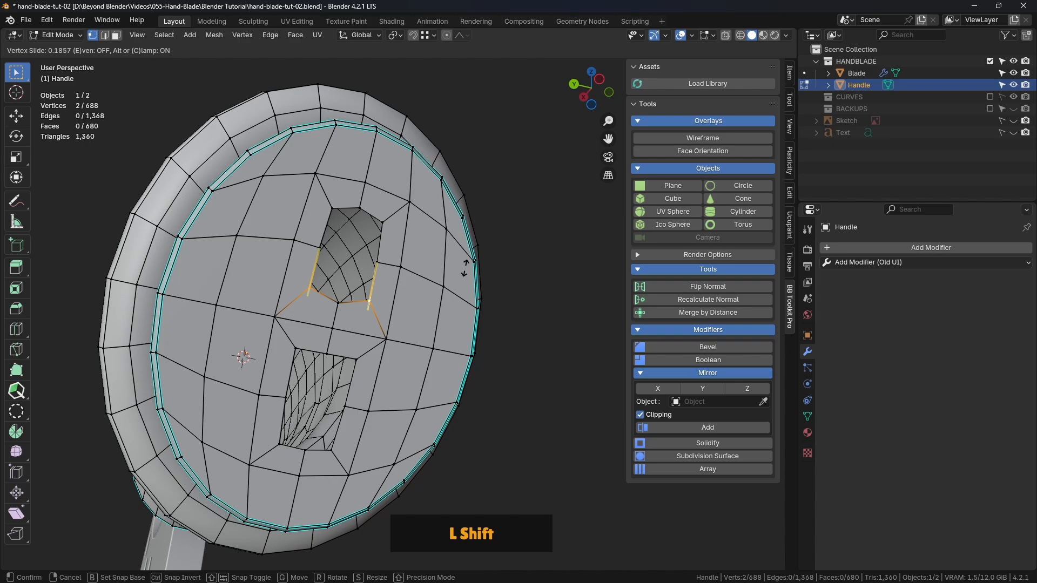
shift+click(464, 261)
Slide the two upper corner vertices of the lower opening inward along its sides by a factor of about 0.12
middle_drag(465, 261, 385, 260)
click(385, 248)
shift+click(326, 232)
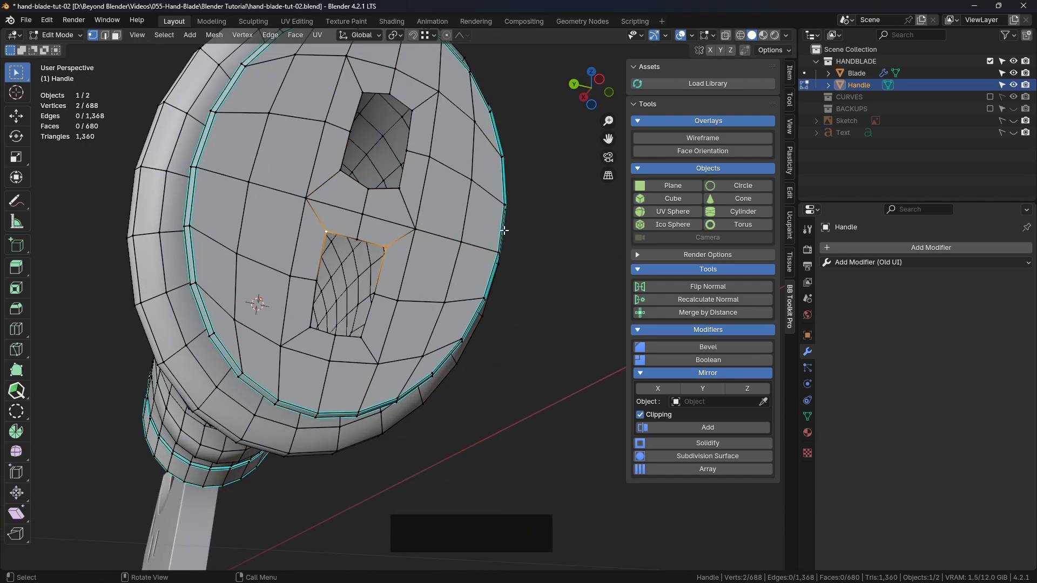
key(g)
key(g)
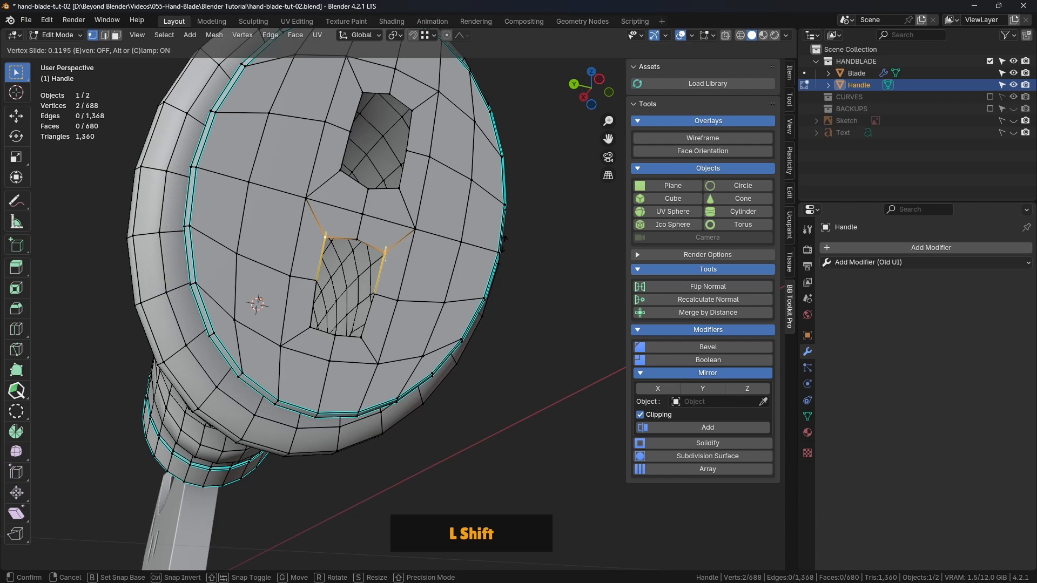
shift+click(503, 239)
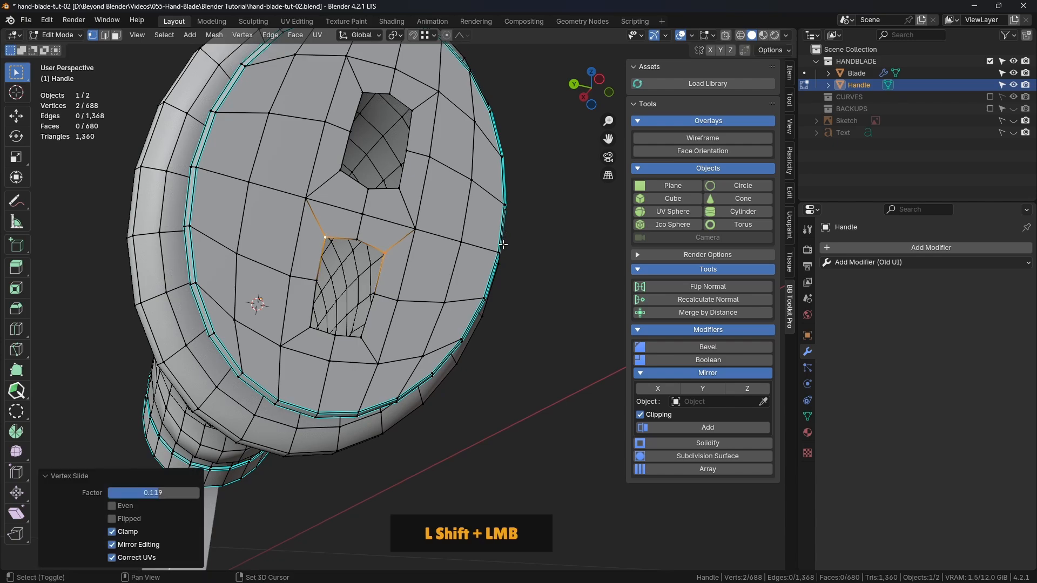
Slide the two lower corner vertices of the lower opening inward along its sides by a factor of about 0.11
click(361, 337)
shift+click(310, 328)
key(g)
key(g)
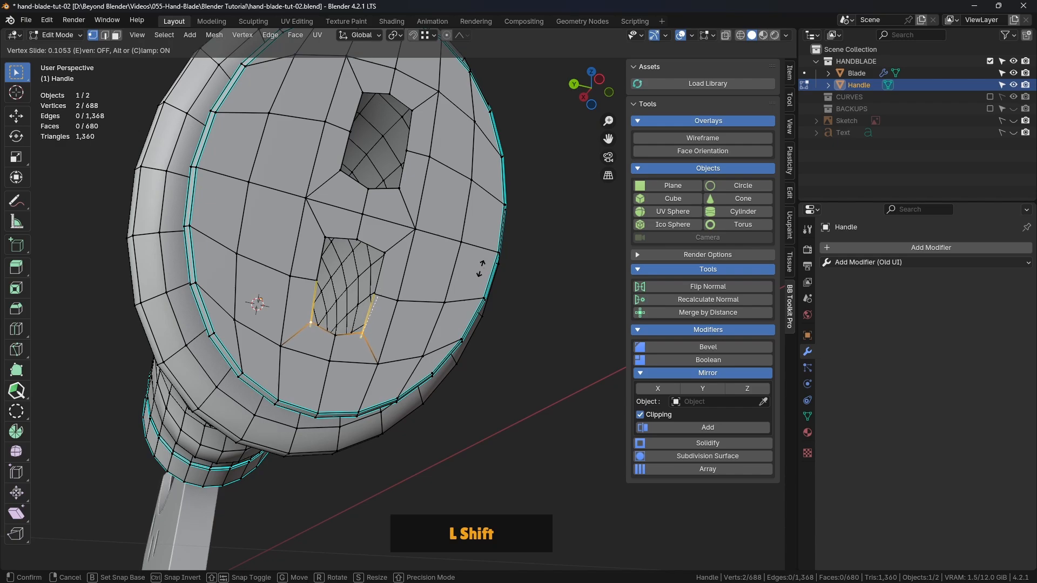
click(480, 271)
Clear the corner vertex selection and save the Blender file
scroll(479, 271, down, 4)
click(518, 231)
middle_drag(519, 236, 507, 286)
key(ctrl+s)
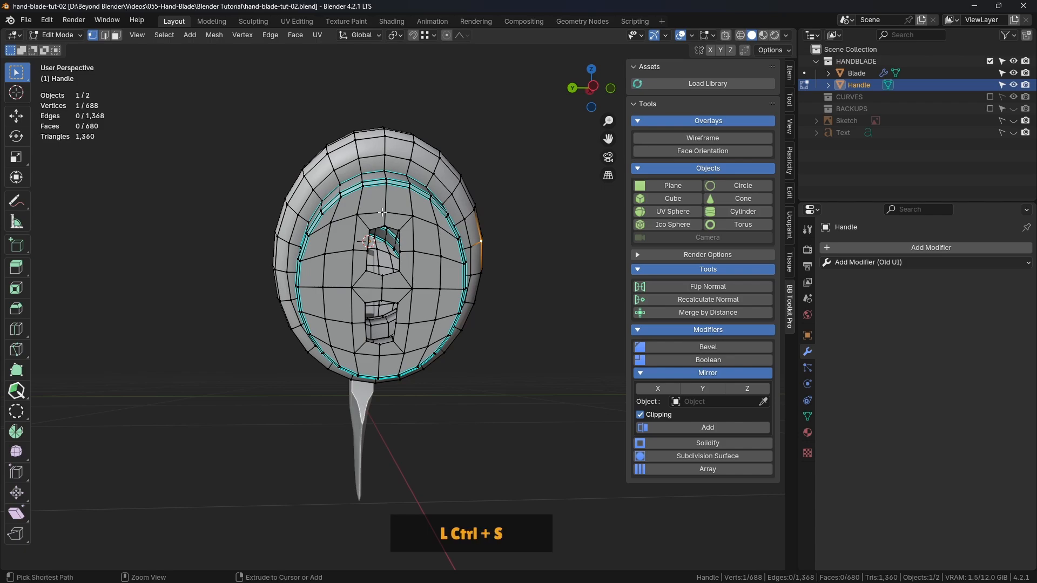
Select the border edge loop of each opening in the end cap and fill both openings with a single face
middle_drag(382, 212, 205, 73)
scroll(204, 72, up, 2)
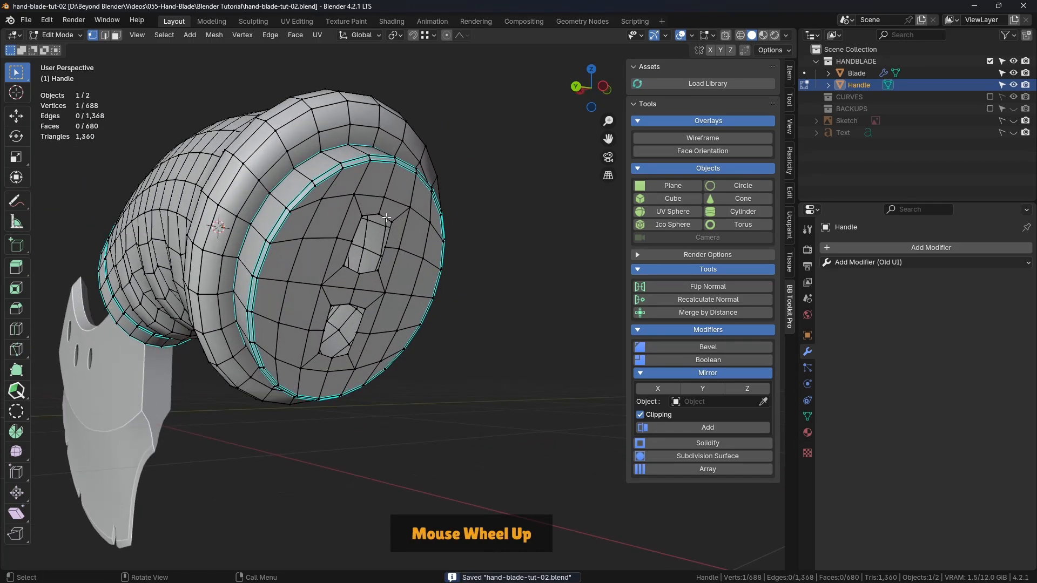
click(105, 36)
middle_drag(324, 179, 490, 282)
alt+click(345, 185)
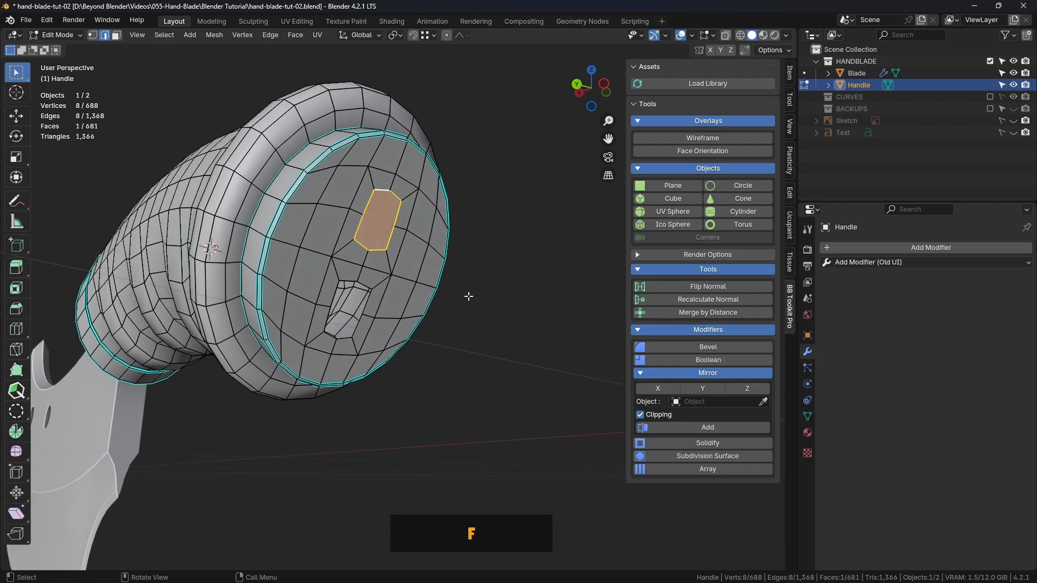
alt+click(350, 281)
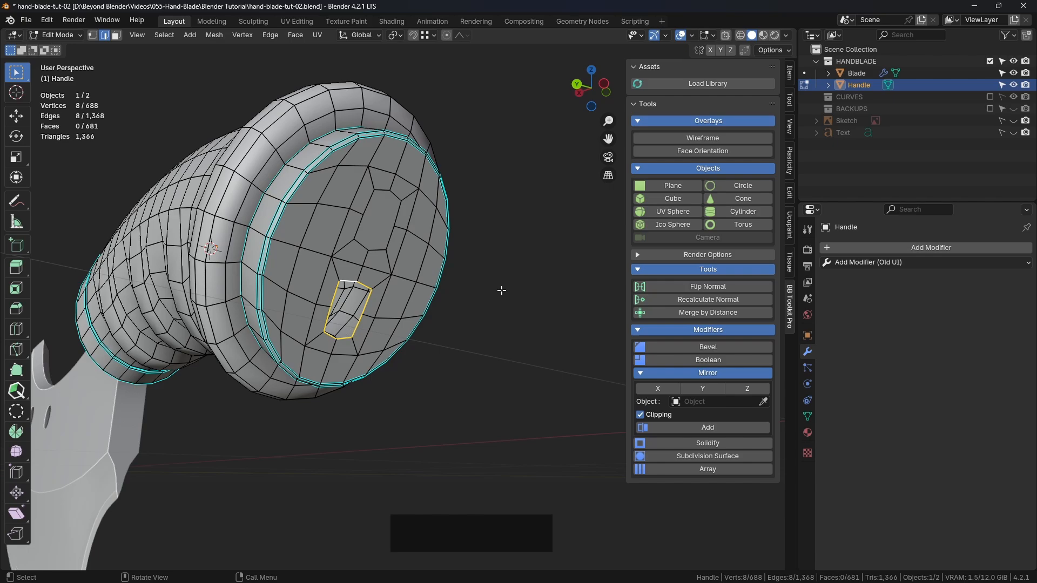
key(f)
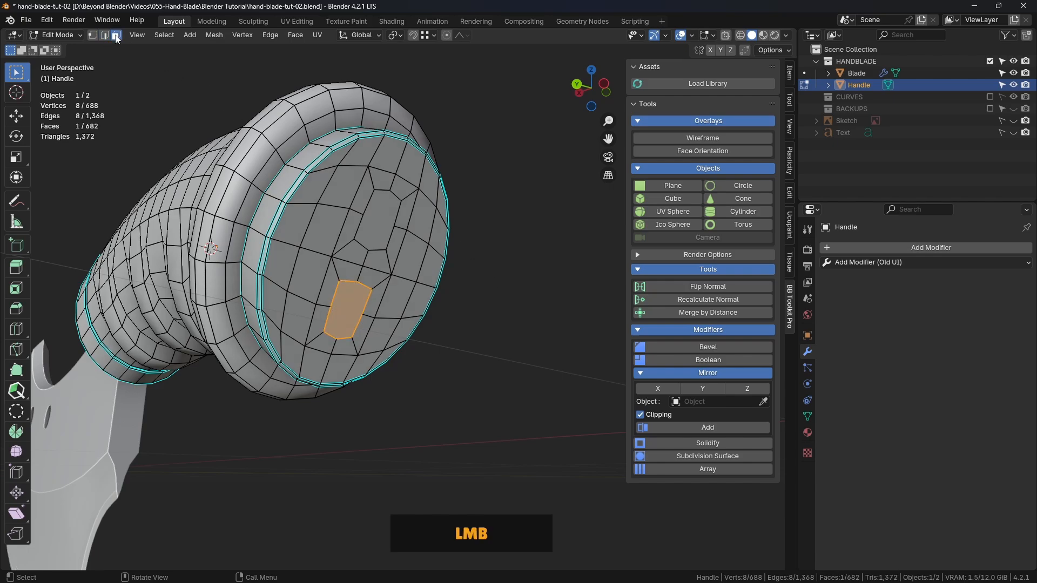
Select both filled faces on the end cap and extrude them outward about 0.052 m along their normal
click(384, 232)
shift+click(349, 309)
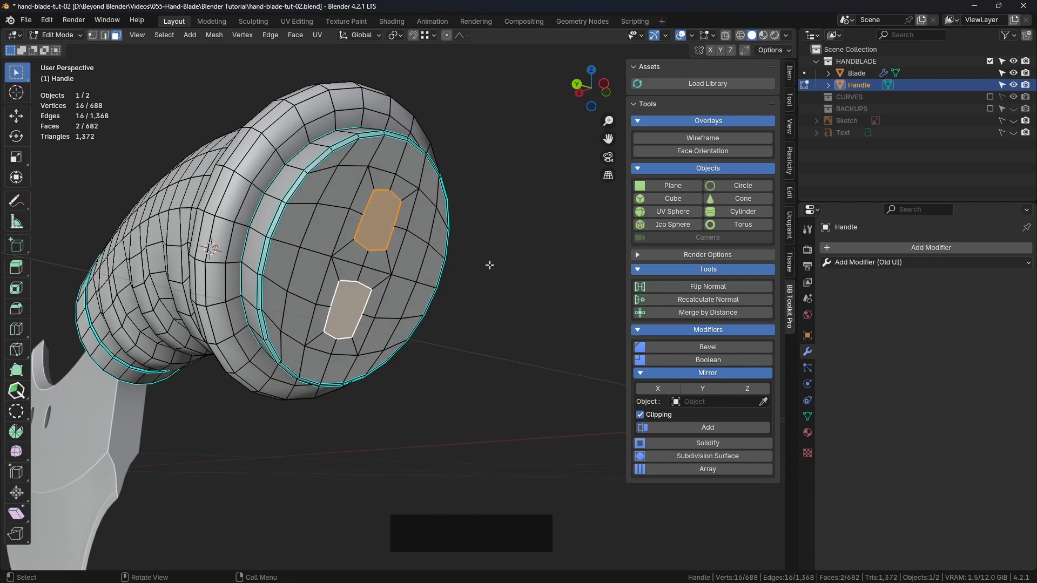
middle_drag(489, 264, 515, 298)
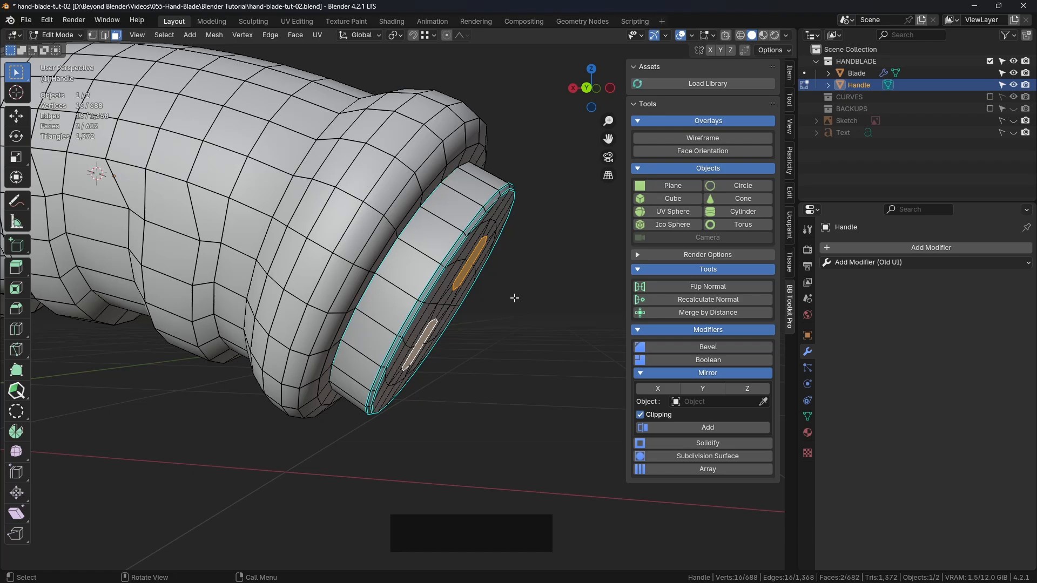
key(e)
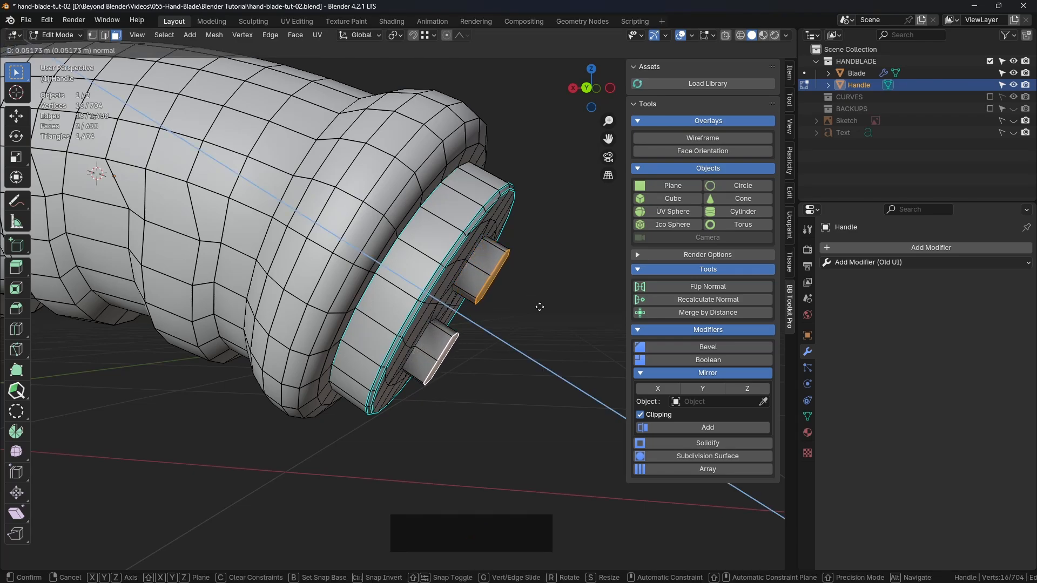
click(540, 306)
middle_drag(539, 303, 432, 277)
scroll(540, 292, down, 3)
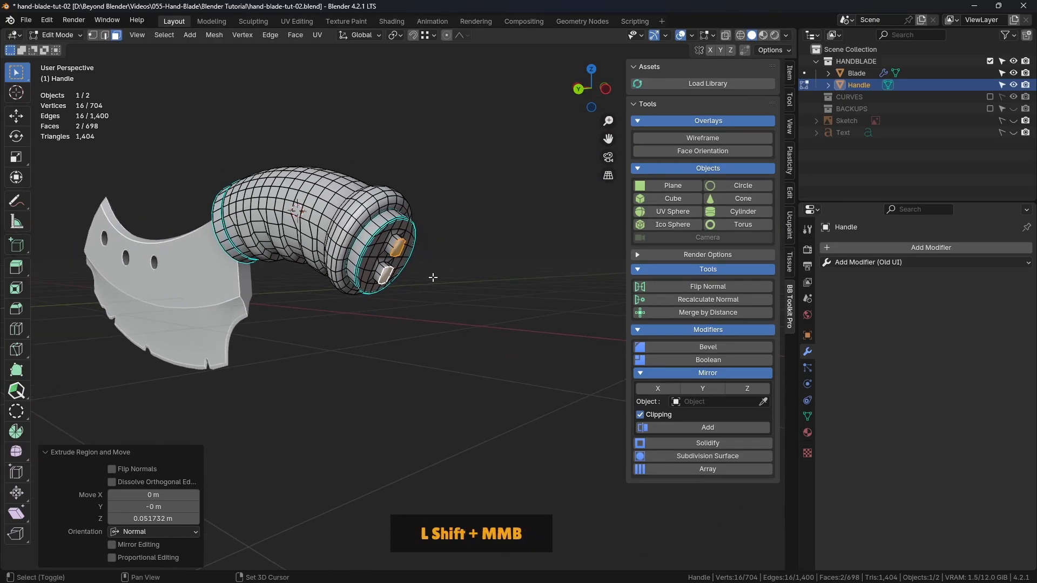
Try repeating the extrusion two more times on both faces and undo the repeats
scroll(432, 277, up, 5)
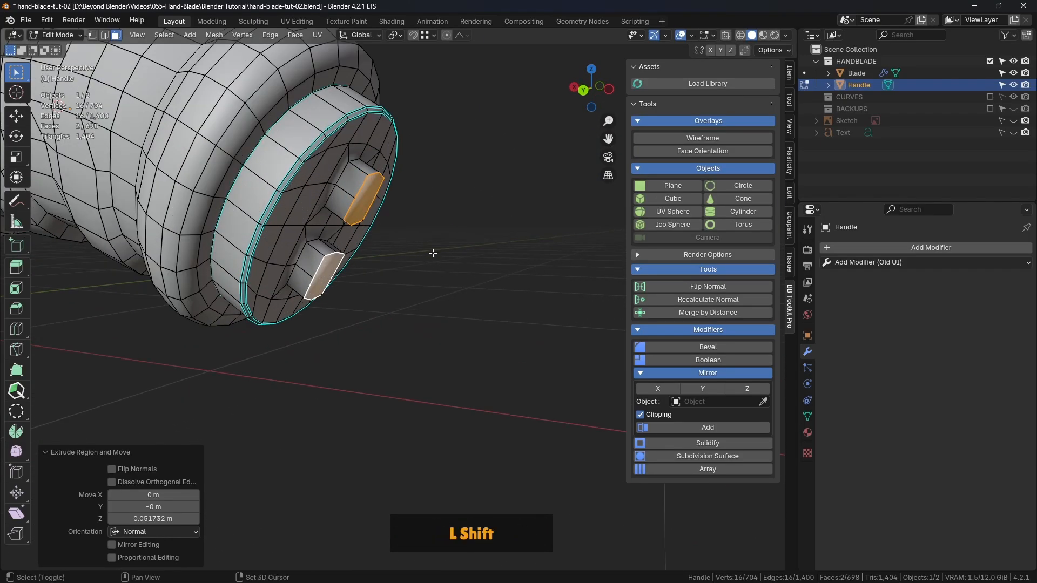
key(shift+r)
key(shift+r)
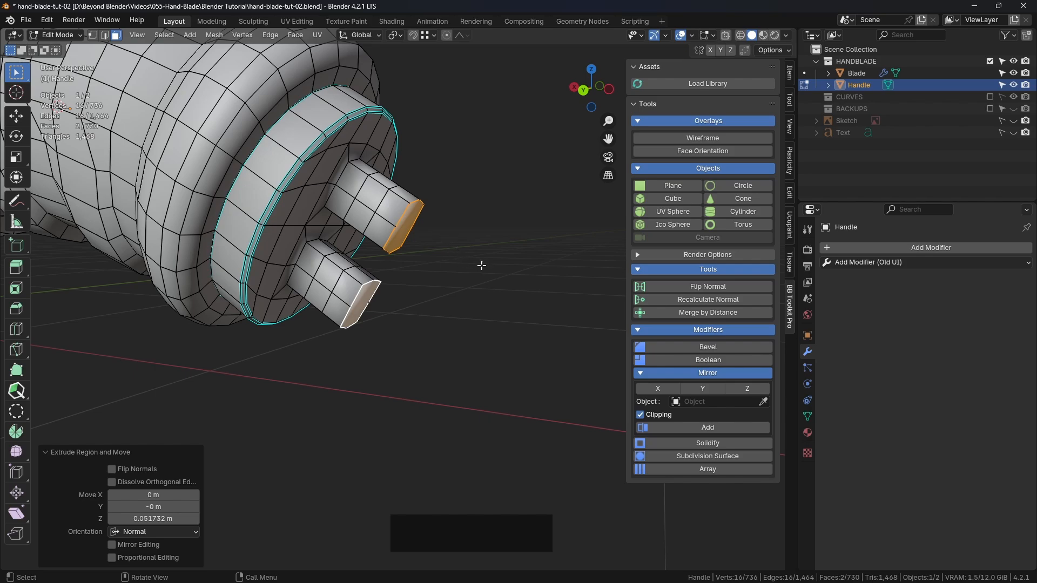
scroll(538, 296, down, 3)
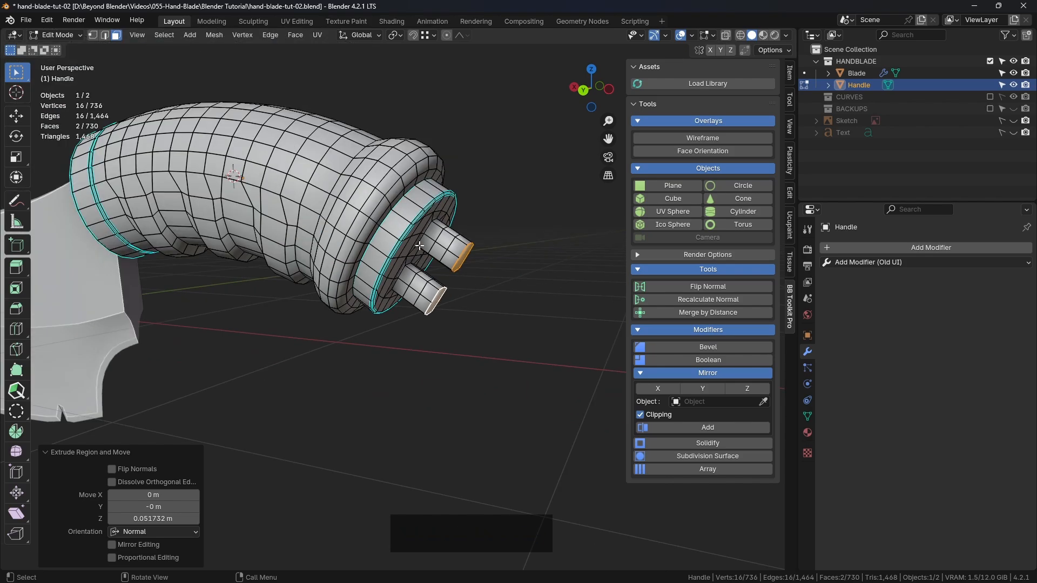
scroll(420, 246, down, 3)
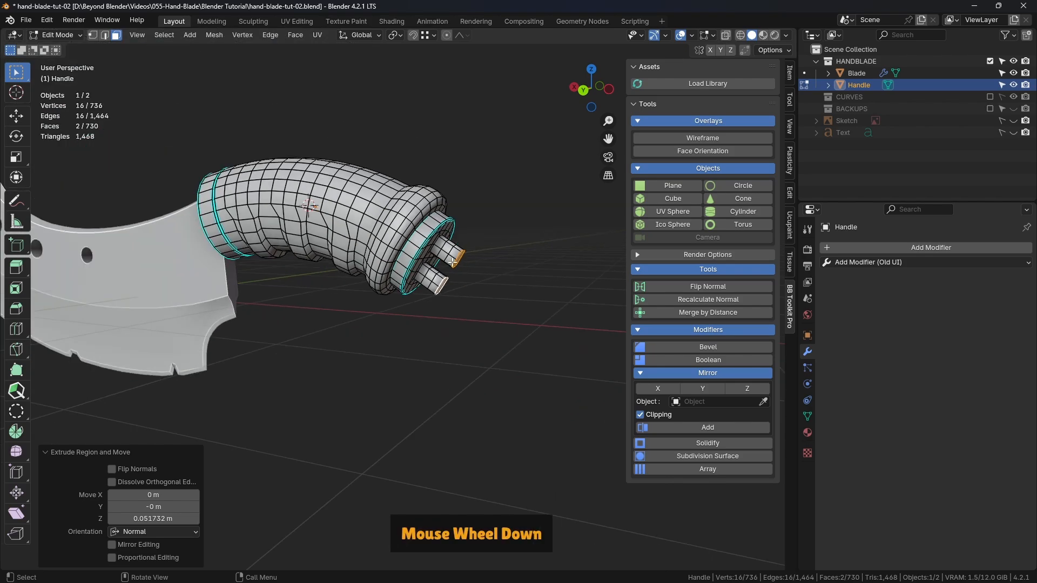
middle_drag(511, 278, 488, 290)
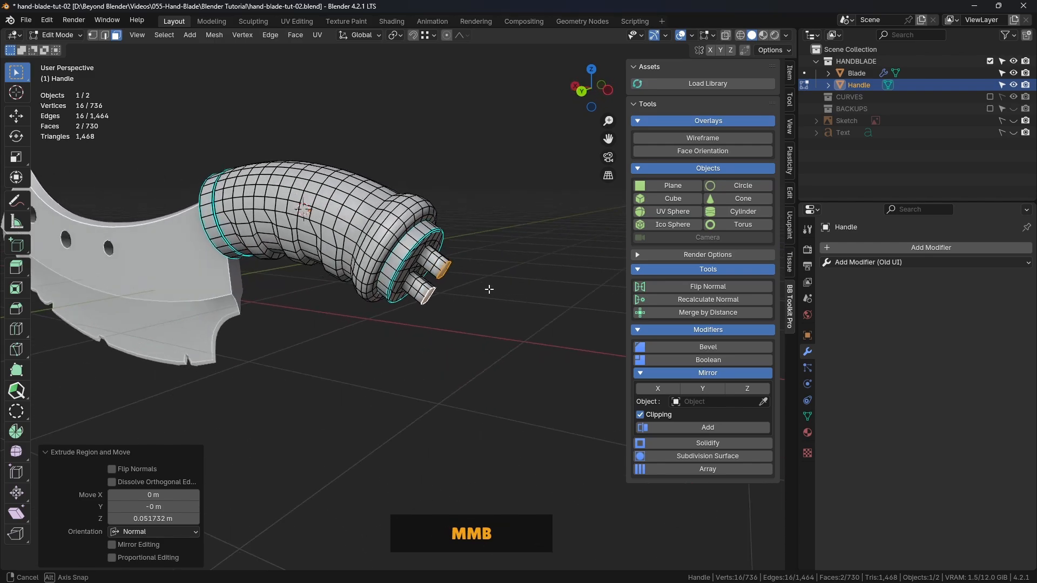
ctrl+scroll(488, 290, up, 2)
key(ctrl+z)
scroll(486, 286, up, 4)
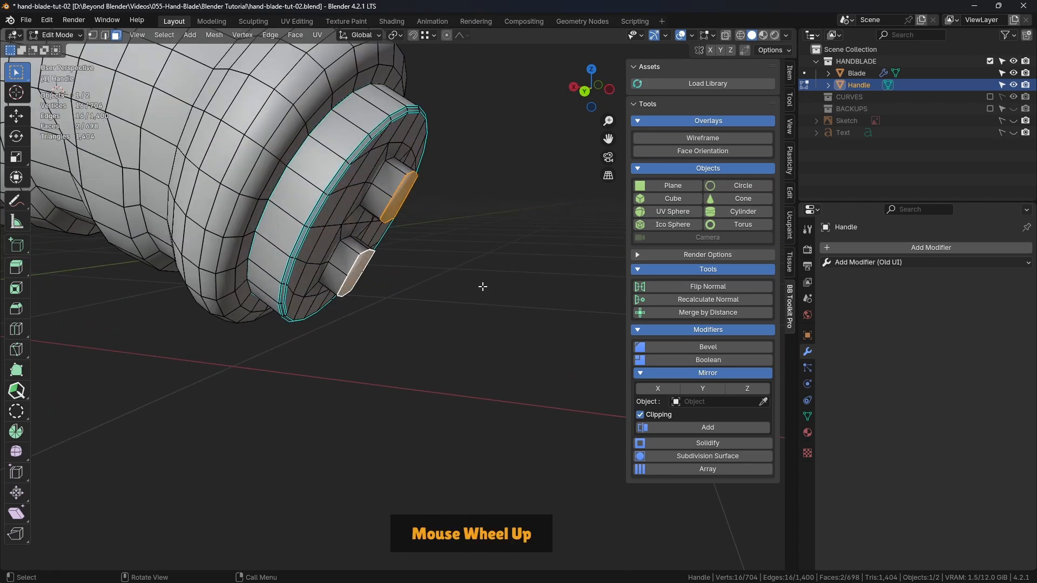
Extrude both end faces outward again by about 0.055 m and clear the selection
shift+middle_drag(447, 225, 465, 234)
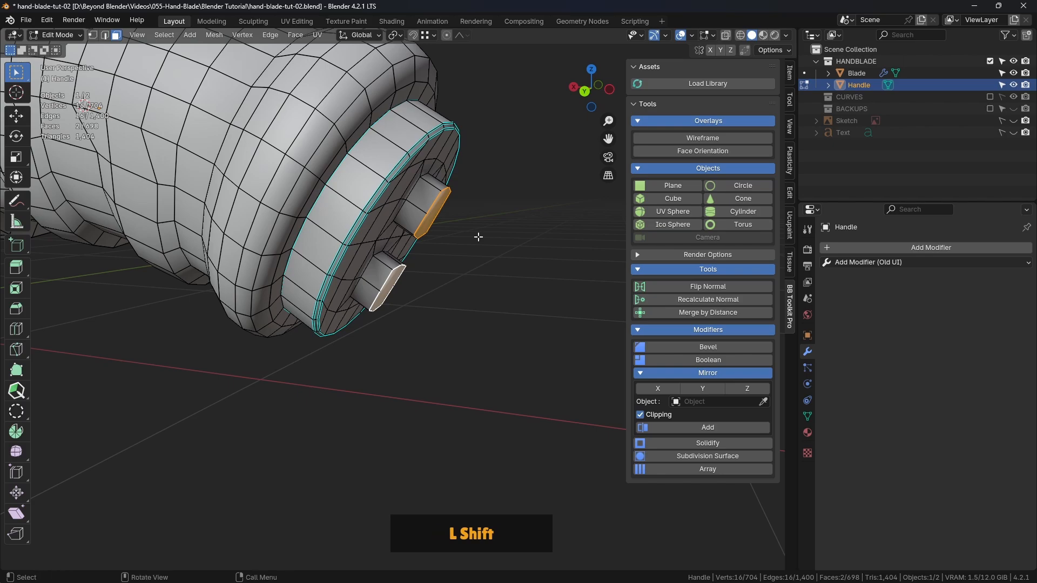
key(e)
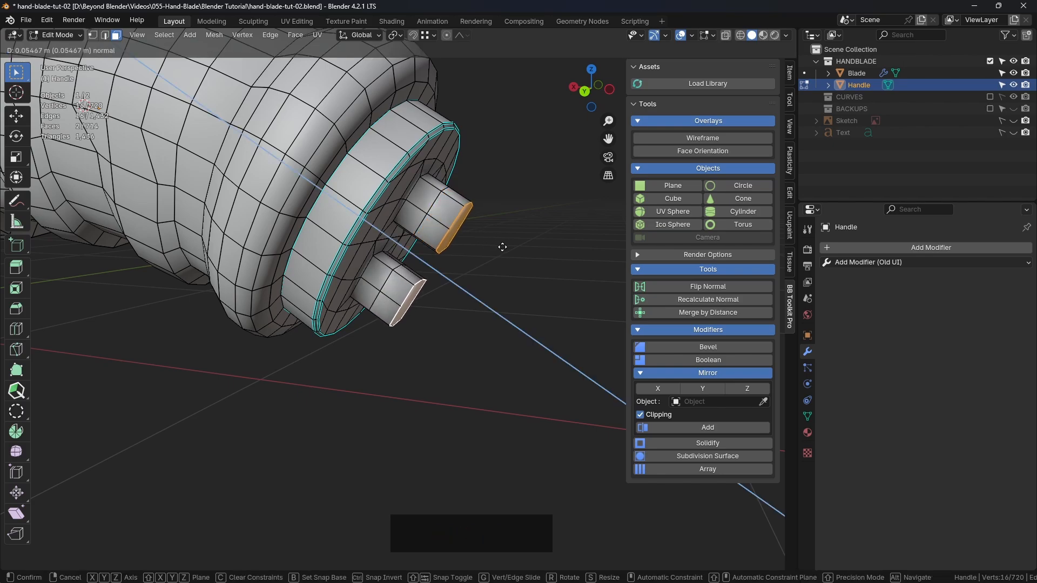
click(503, 246)
middle_drag(502, 247, 478, 247)
click(478, 247)
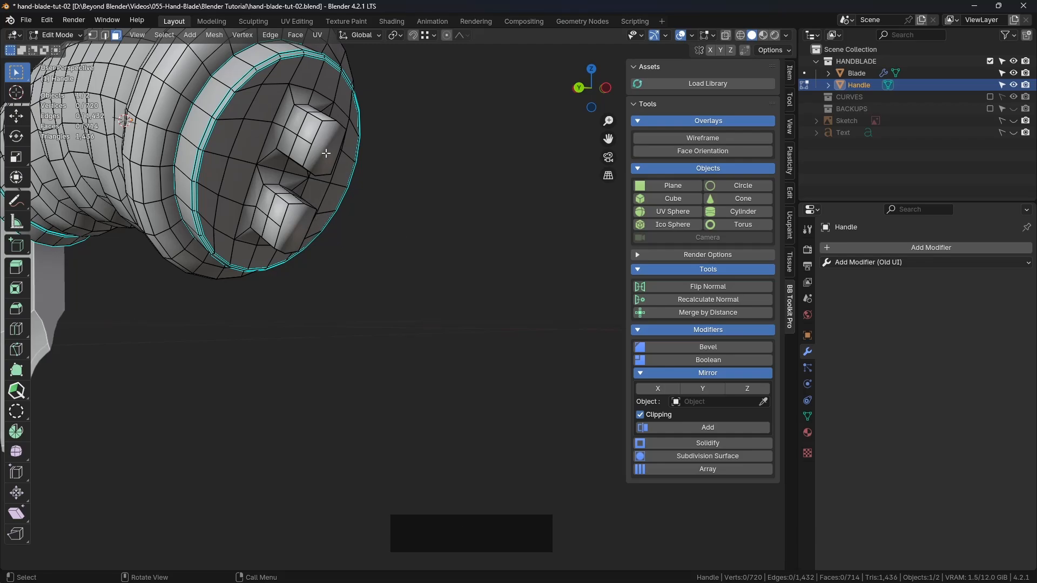
Select the end face of each of the two extruded posts and delete both faces
middle_drag(330, 188, 357, 195)
click(415, 146)
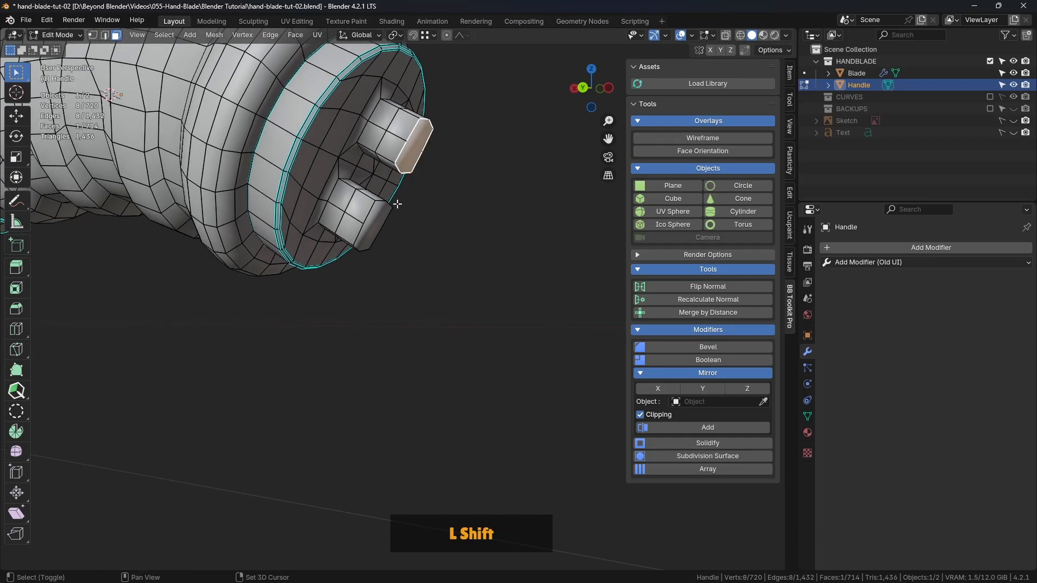
shift+click(373, 225)
key(Delete)
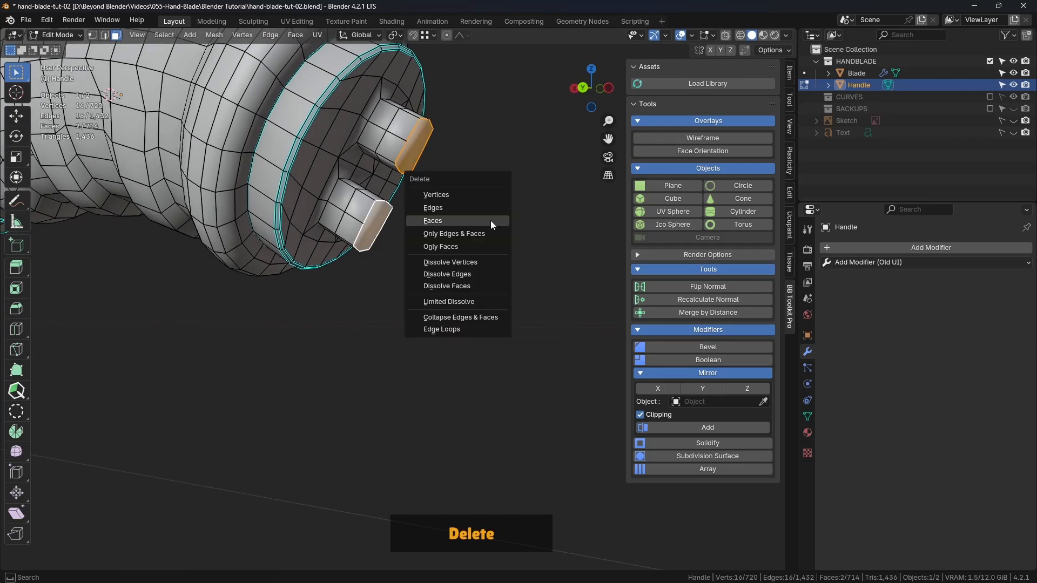
click(479, 222)
Select the open edge loop at the end of each post and connect them with Bridge Edge Loops
middle_drag(479, 223, 418, 217)
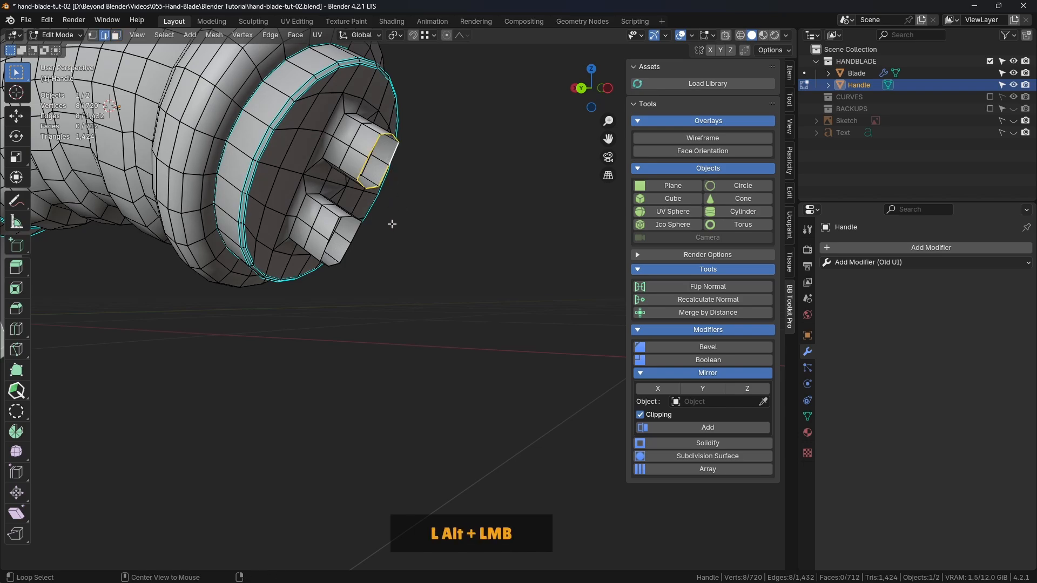
alt+shift+click(337, 234)
middle_drag(337, 234, 442, 229)
right_click(490, 188)
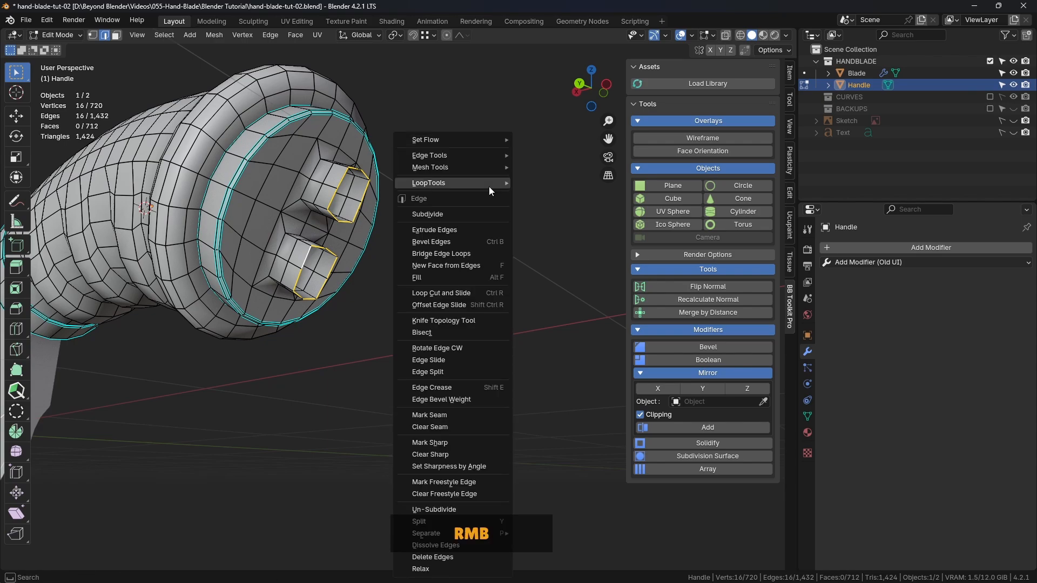
click(458, 254)
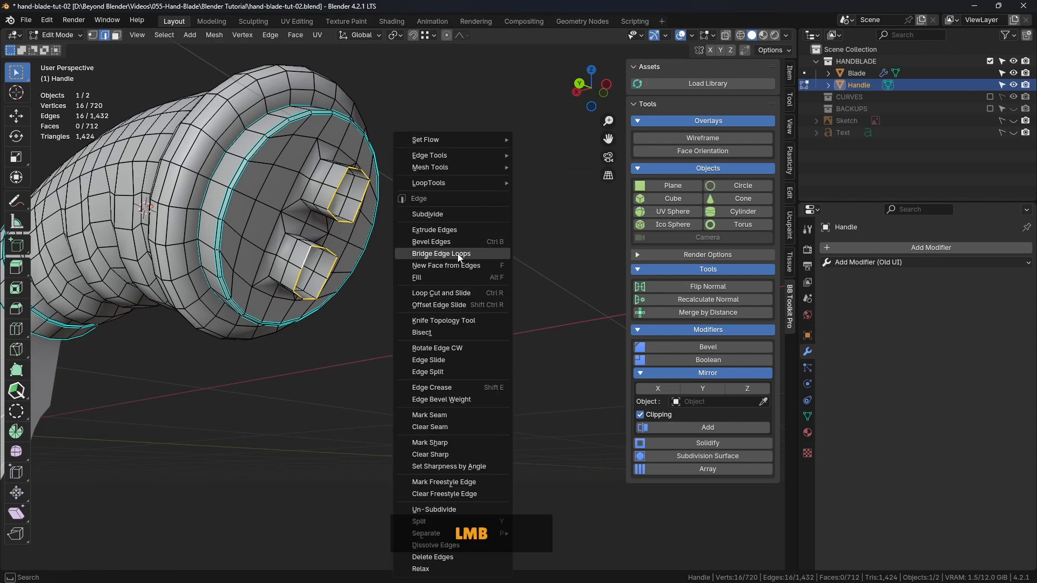
middle_drag(458, 250, 432, 243)
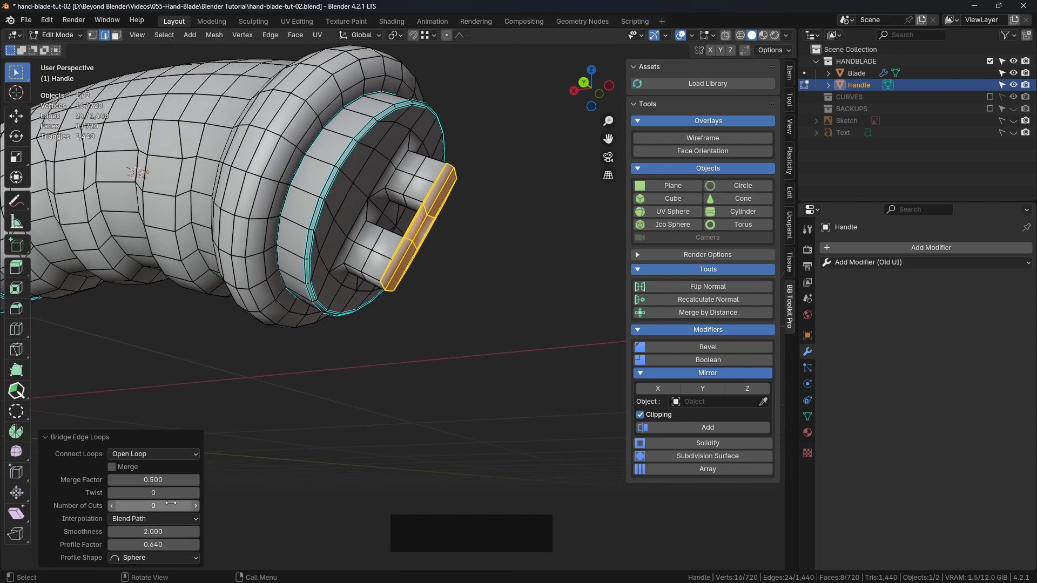
Set the bridge to 2 cuts and its interpolation to Blend Surface
click(197, 506)
click(197, 505)
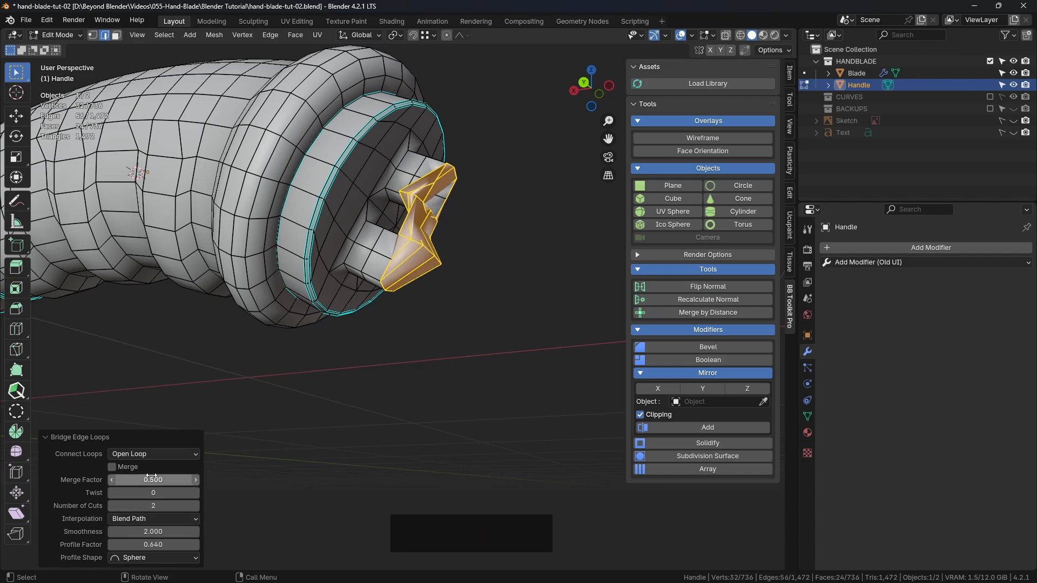
click(150, 454)
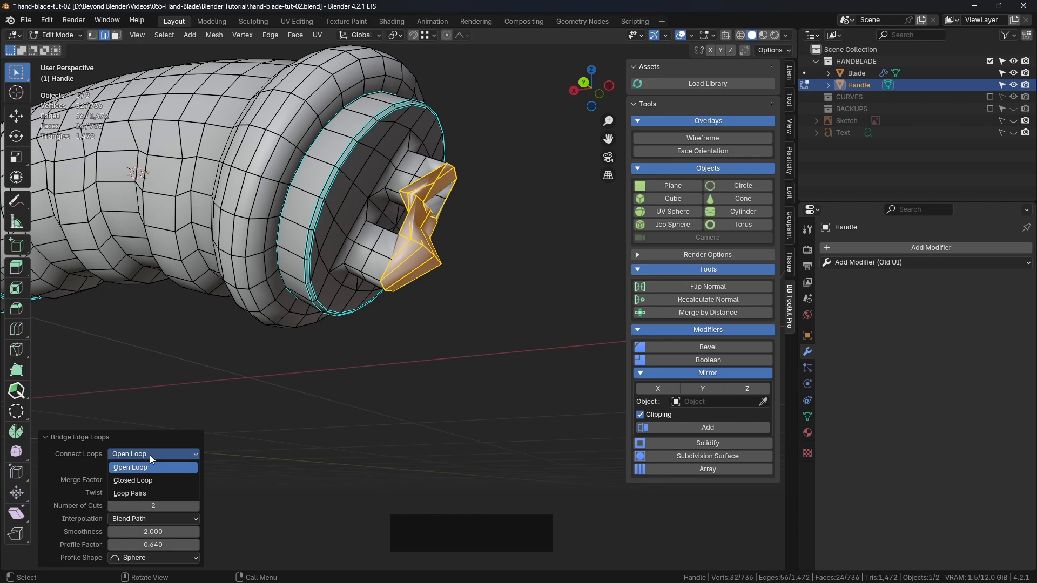
click(150, 455)
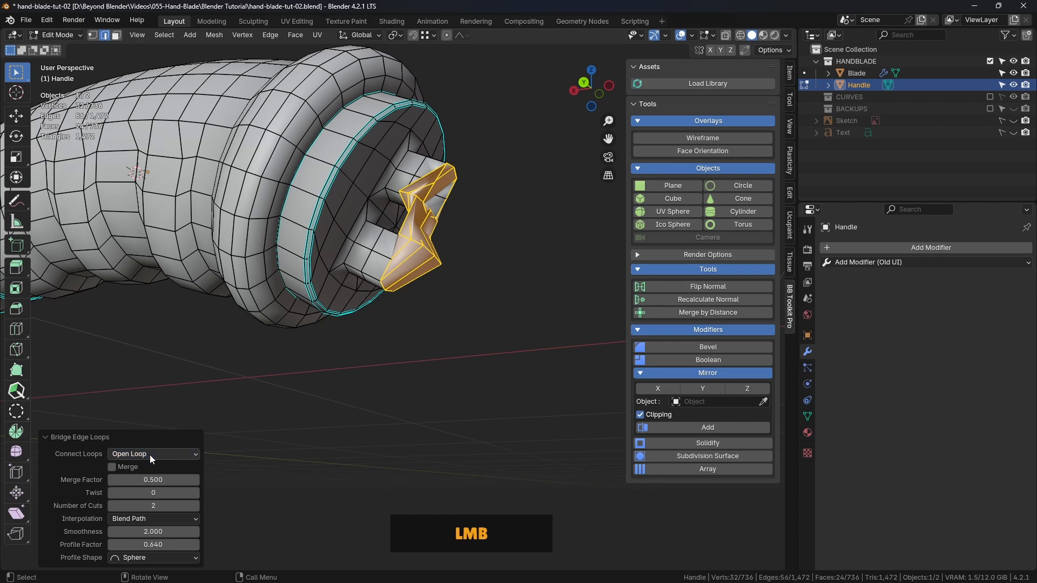
click(140, 519)
click(145, 558)
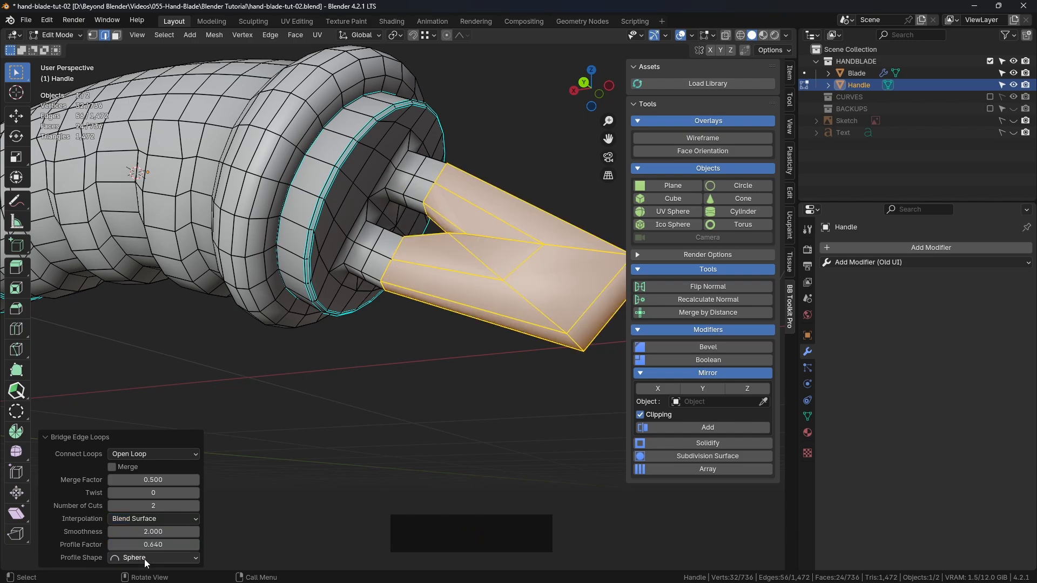
middle_drag(354, 404, 314, 451)
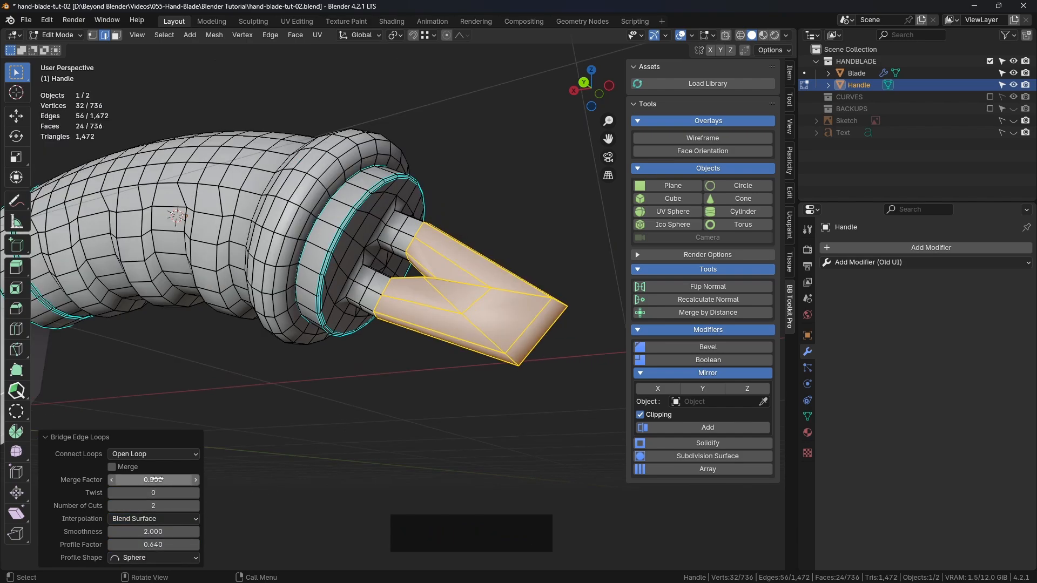
Set the bridge's Profile Factor to -0.630 and its number of cuts to 4
shift+drag(154, 480, 183, 477)
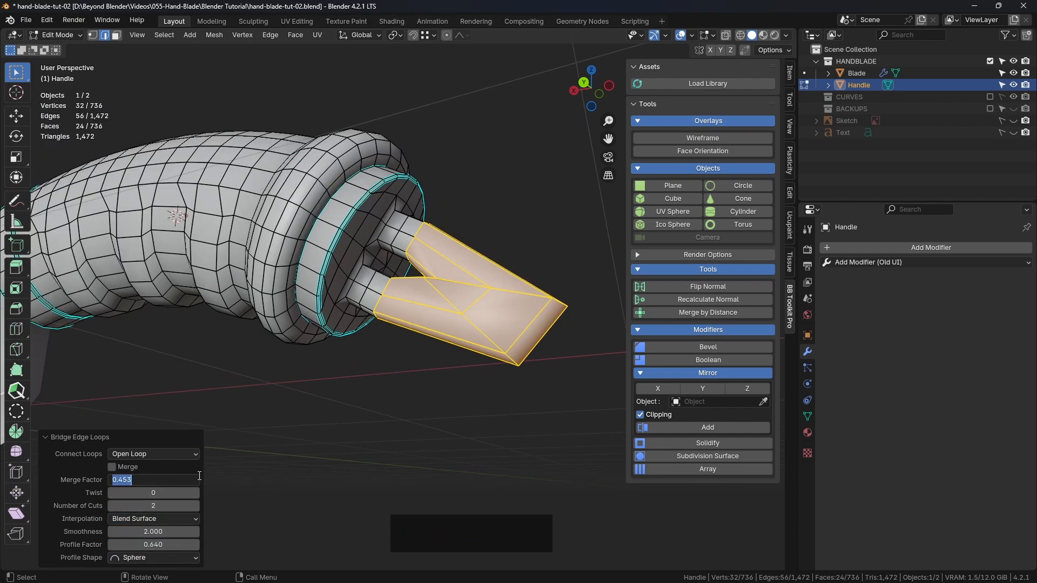
key(Return)
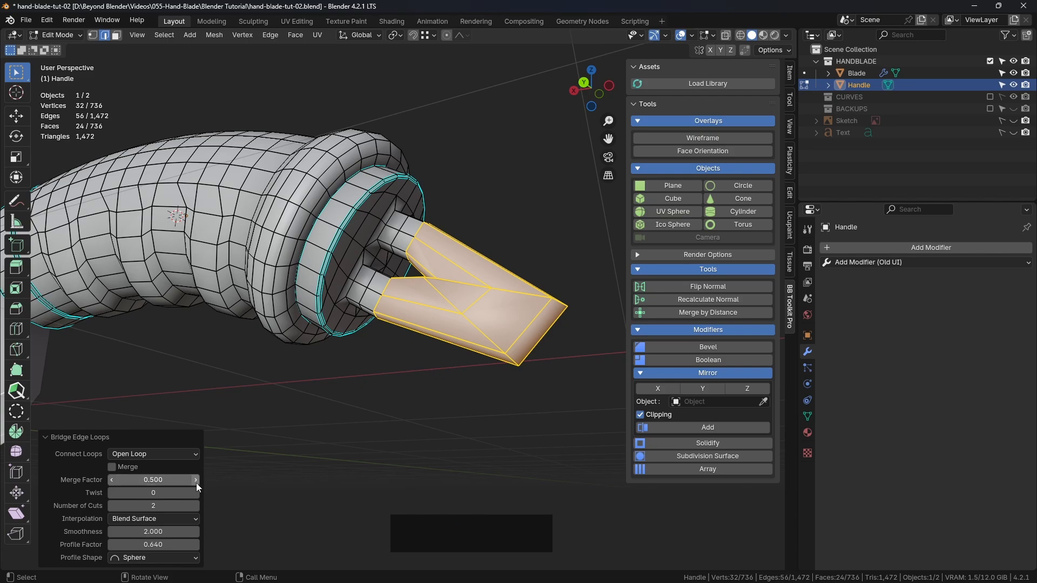
mouse_move(154, 545)
mouse_down()
mouse_move(100, 545)
mouse_move(159, 545)
mouse_up()
middle_drag(481, 309, 368, 257)
scroll(368, 257, up, 2)
scroll(368, 256, up, 5)
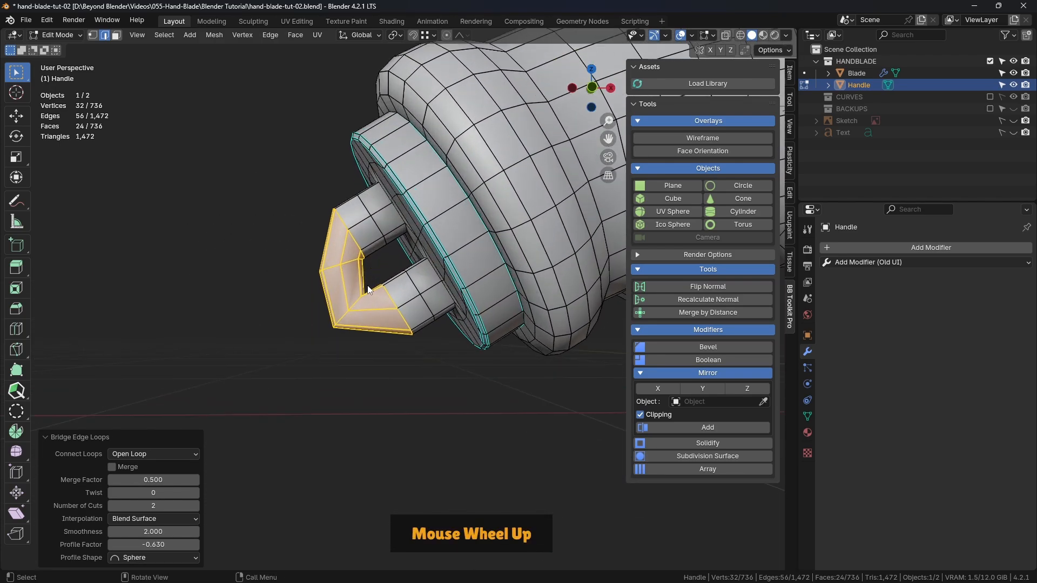
click(195, 506)
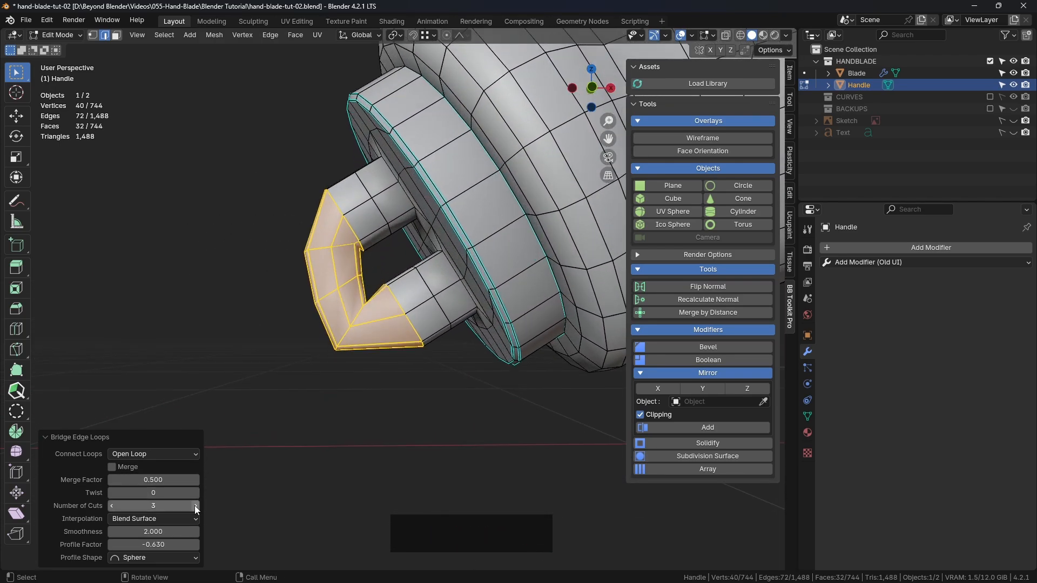
click(195, 506)
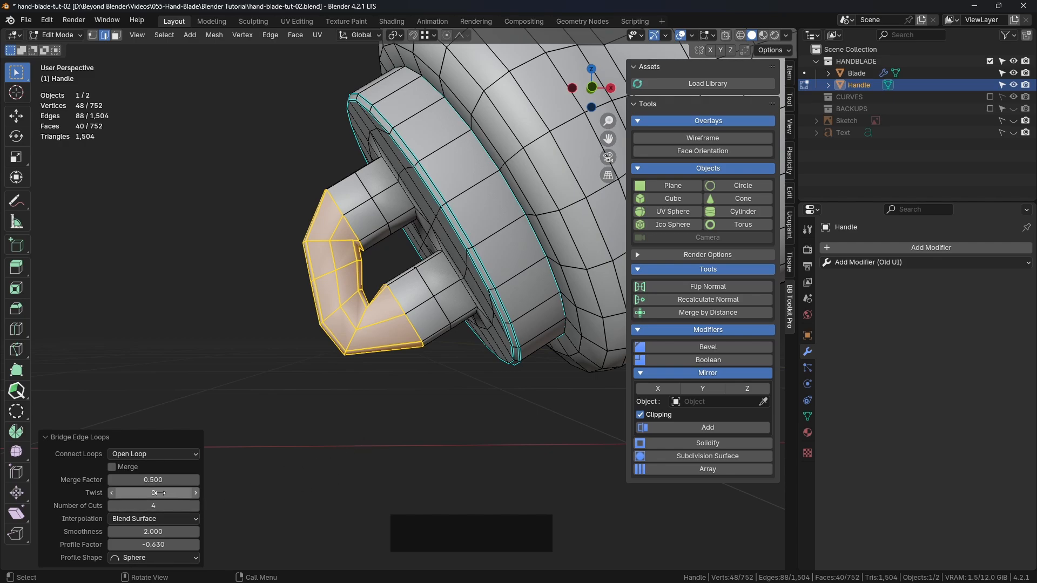
Try a twist of 1 on the bridge and reset it to 0
drag(159, 493, 171, 493)
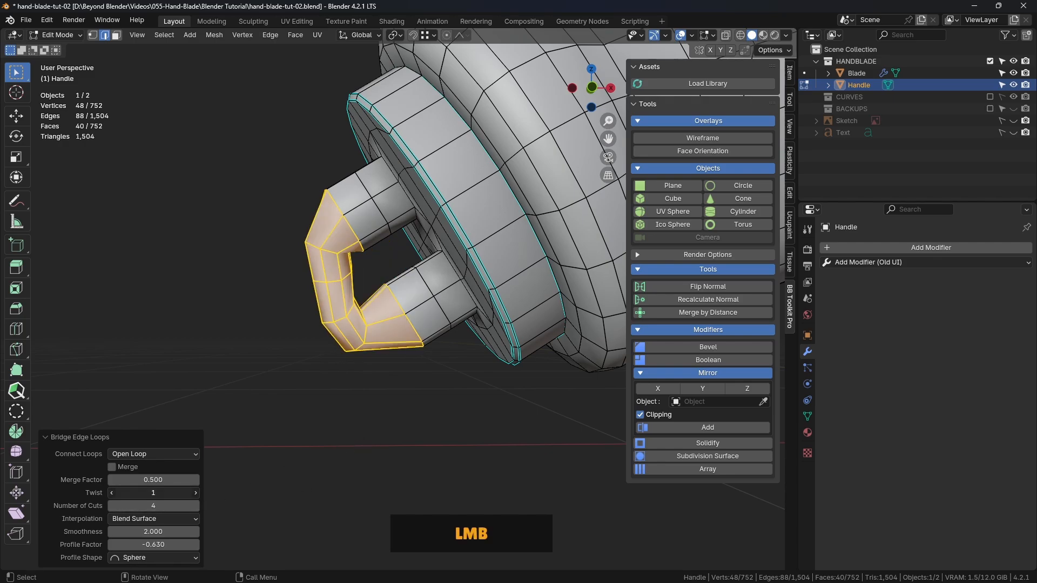
click(188, 494)
text(0)
key(Return)
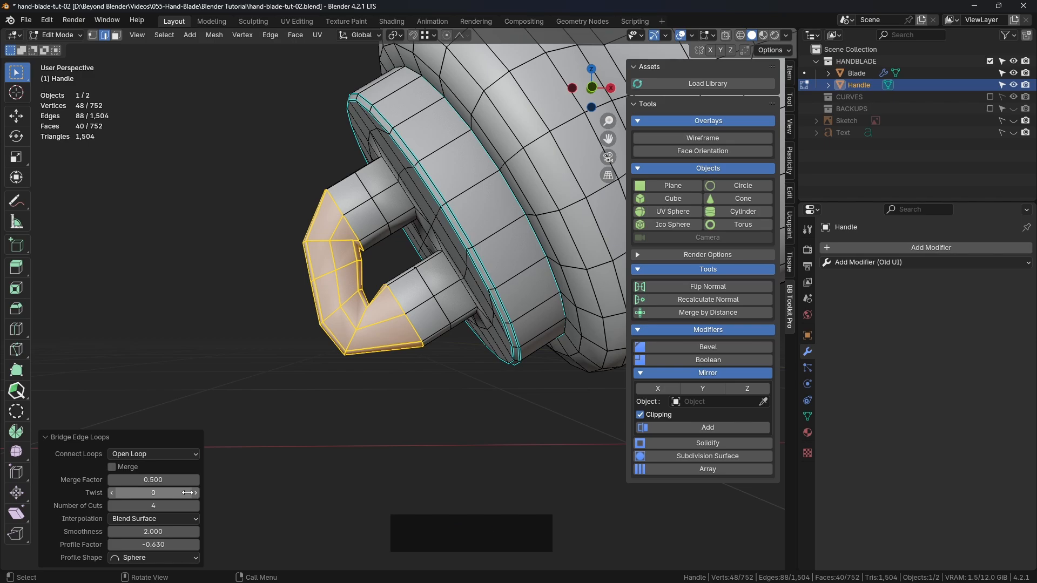
Set the bridge's profile shape to Smooth, merge factor to 0.460, smoothness to 1.960 and profile factor to -0.160
drag(160, 545, 140, 476)
click(153, 557)
click(139, 479)
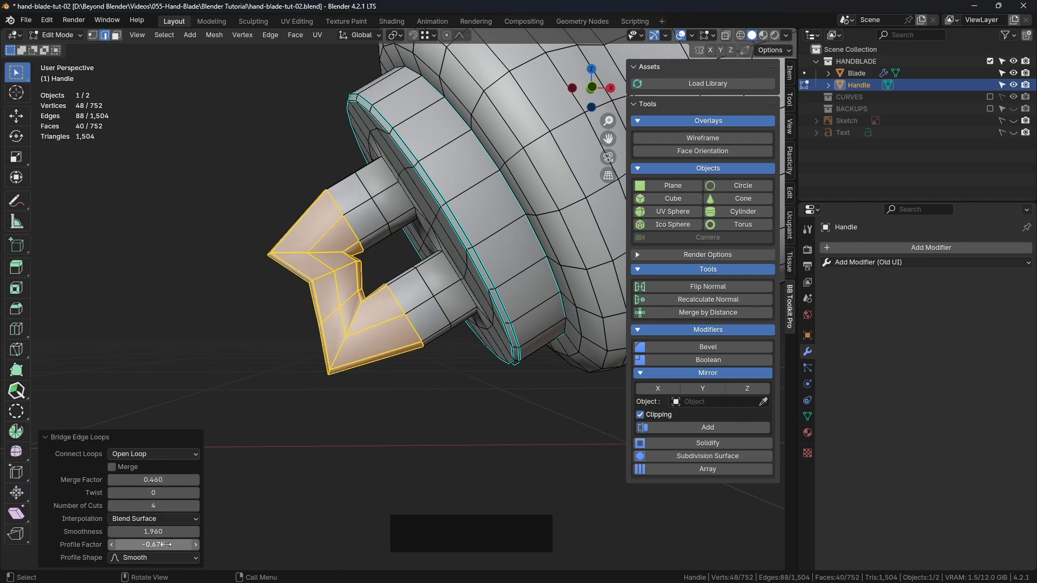
drag(153, 545, 170, 544)
Set the bridge's smoothness to 1.100 to give the ring a compact rounded curve
middle_drag(367, 331, 227, 358)
scroll(463, 331, down, 4)
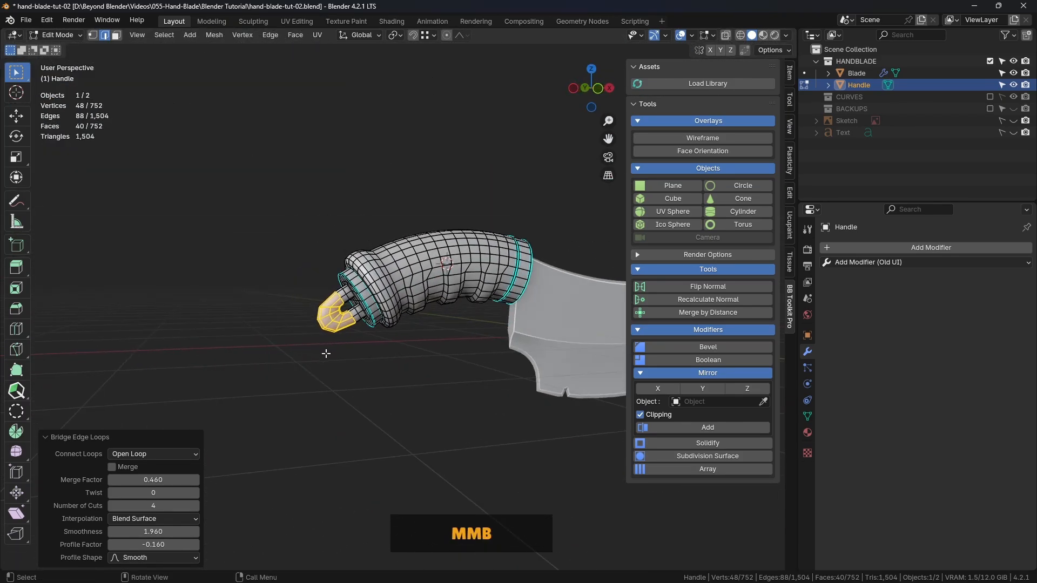
scroll(319, 352, up, 5)
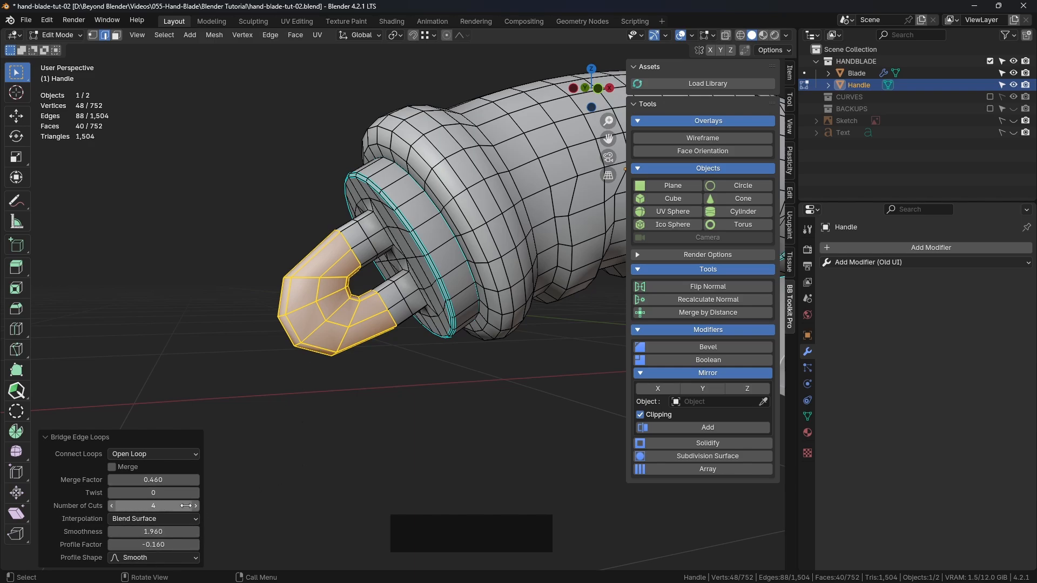
drag(192, 532, 155, 531)
middle_drag(397, 346, 383, 348)
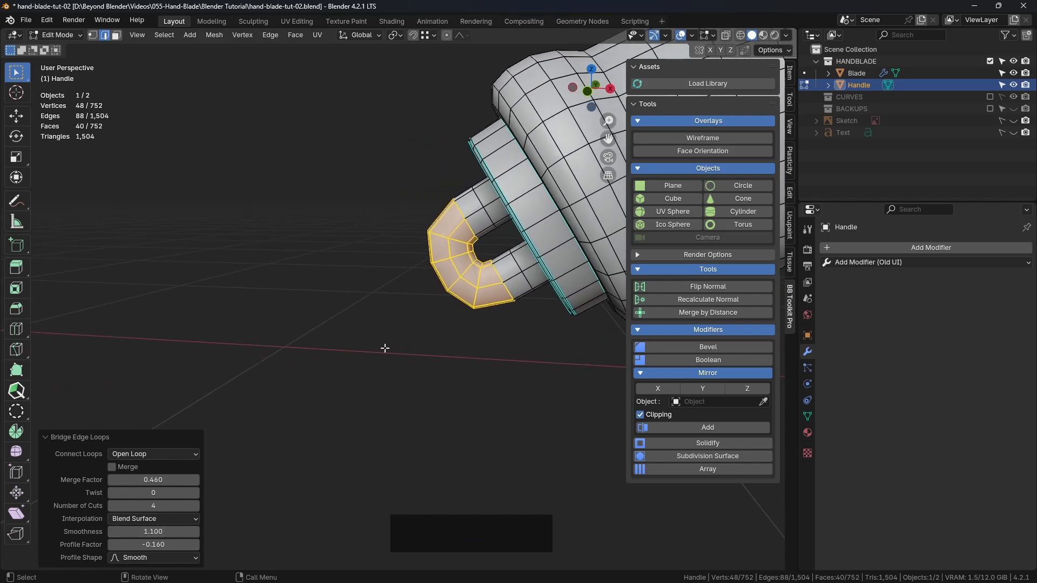
Set the ring bridge's profile factor to -0.039 while checking the curve in front view
key(KP_1)
scroll(484, 325, up, 3)
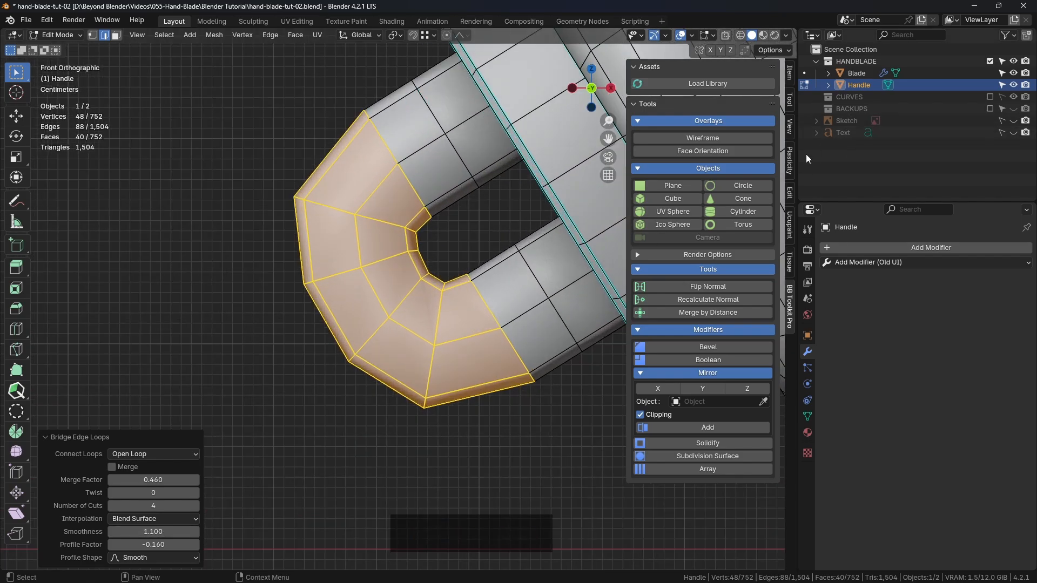
drag(797, 158, 900, 153)
shift+middle_drag(429, 275, 348, 335)
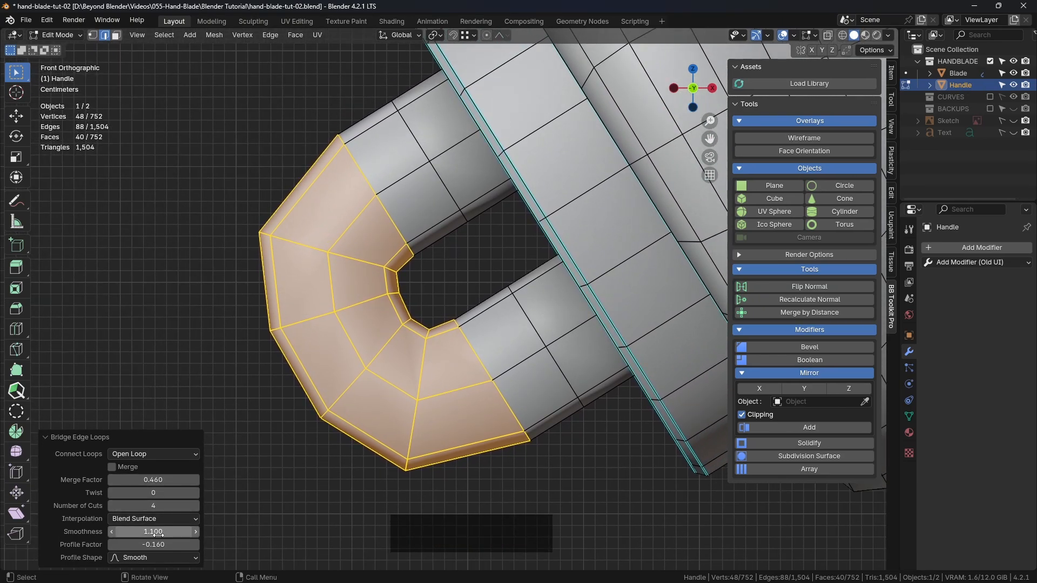
shift+drag(158, 544, 165, 545)
scroll(315, 278, down, 5)
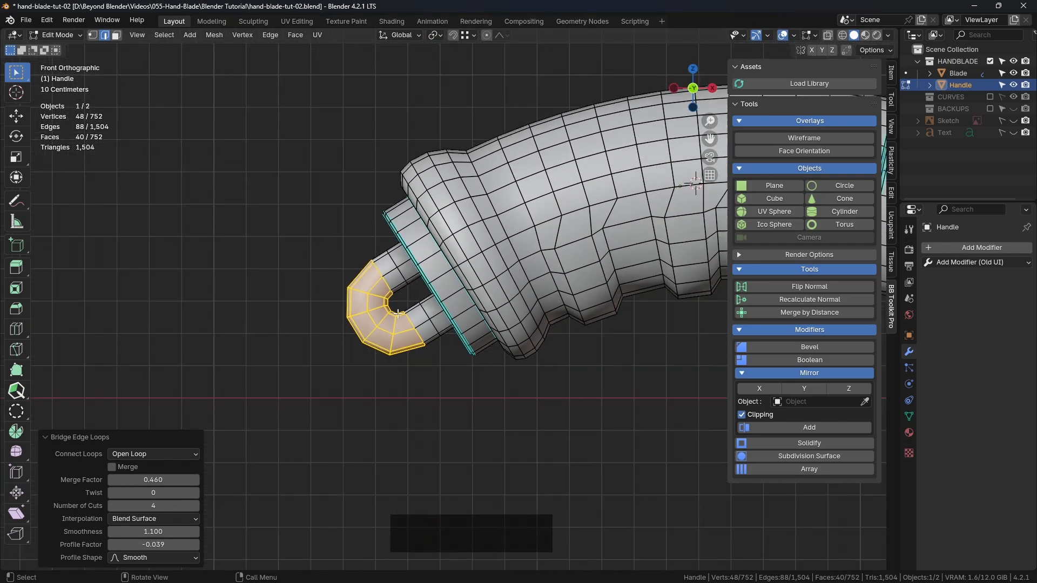
Examine the smooth ring from several sides in Object Mode, and return to edge selection in Edit Mode
click(316, 278)
middle_drag(315, 278, 565, 293)
key(Tab)
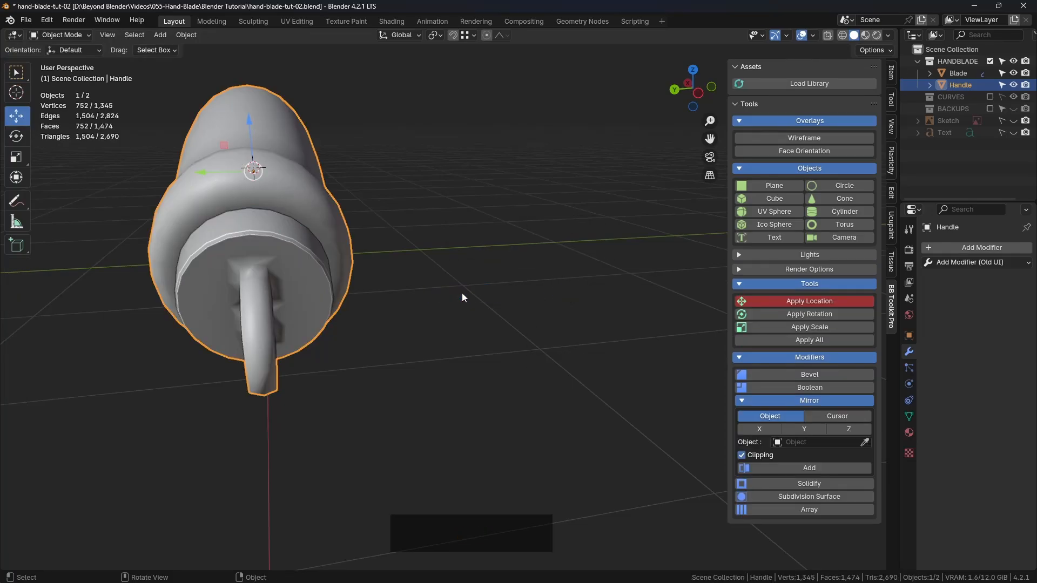
middle_drag(462, 293, 394, 328)
scroll(522, 286, down, 3)
scroll(387, 239, up, 2)
scroll(372, 369, up, 3)
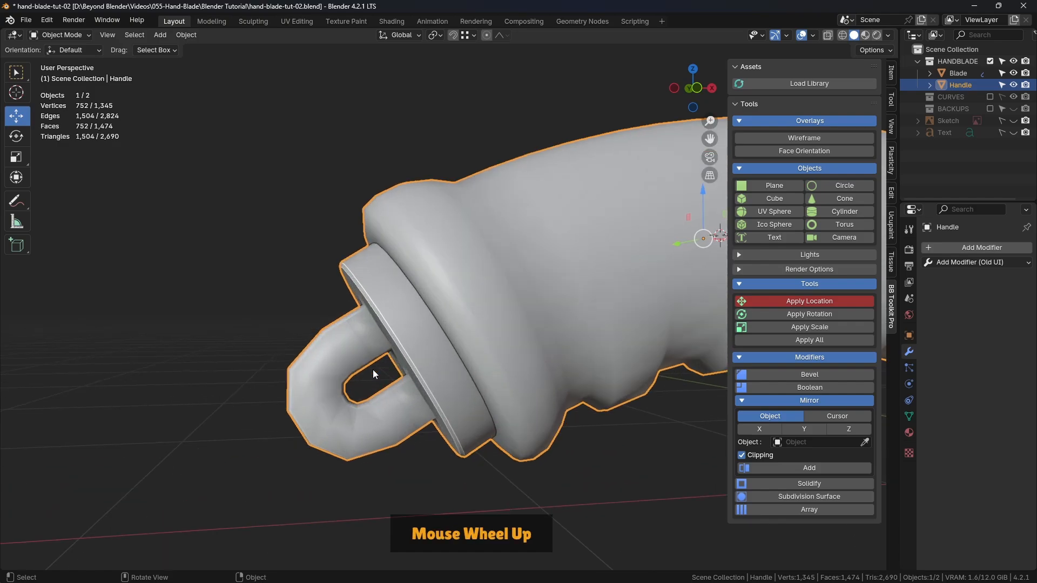
scroll(397, 380, down, 2)
middle_drag(398, 380, 482, 288)
scroll(423, 287, down, 2)
scroll(482, 288, up, 3)
key(ctrl+Tab)
click(561, 280)
middle_drag(562, 280, 535, 288)
scroll(535, 288, up, 3)
middle_drag(443, 295, 417, 253)
scroll(418, 257, up, 3)
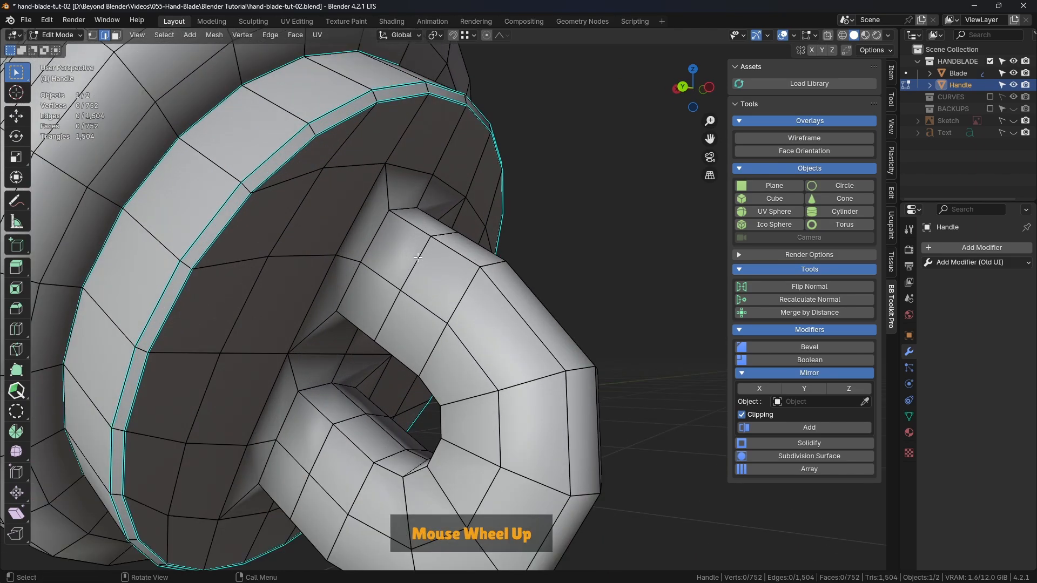
Try to bevel the two edge loops where the ring's legs meet the end cap
alt+click(378, 232)
alt+shift+click(352, 368)
middle_drag(351, 367, 351, 316)
middle_drag(573, 267, 511, 269)
key(ctrl+b)
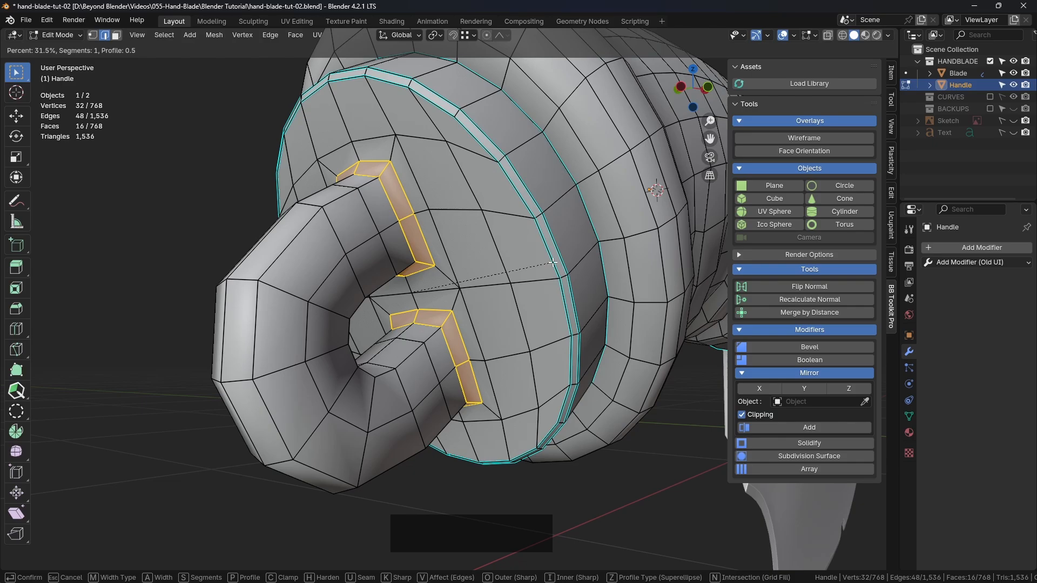
right_click(552, 262)
key(ctrl+z)
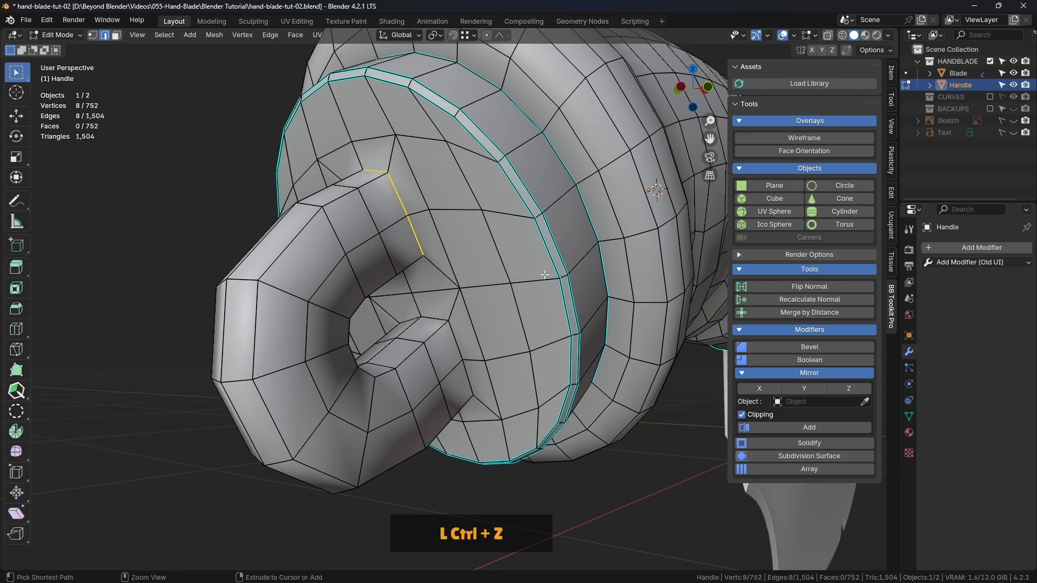
Mark both edge loops at the base of the ring's legs on the end cap as sharp
click(188, 193)
middle_drag(188, 193, 399, 192)
alt+shift+click(374, 155)
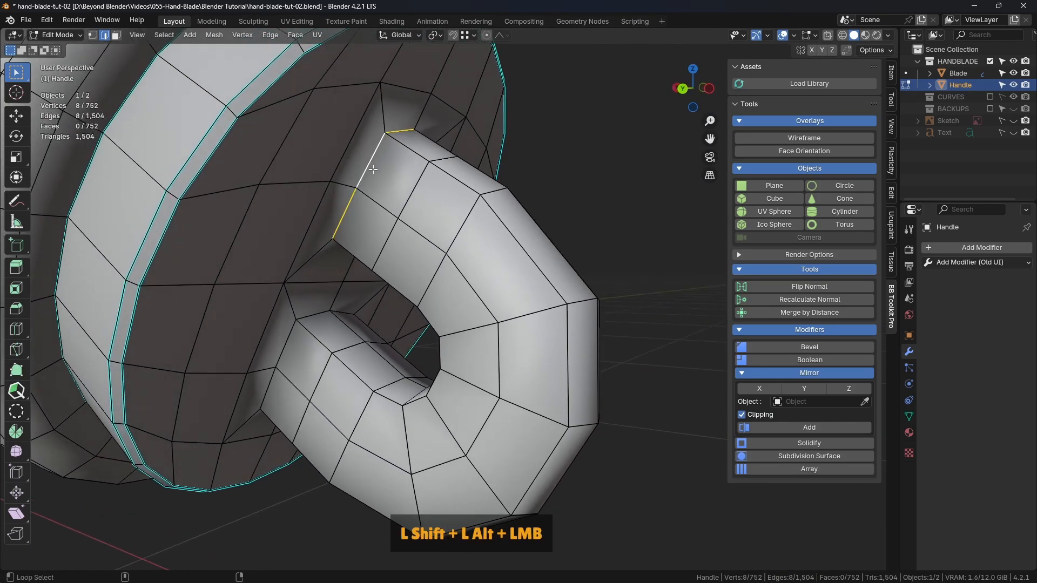
alt+shift+click(312, 314)
right_click(614, 147)
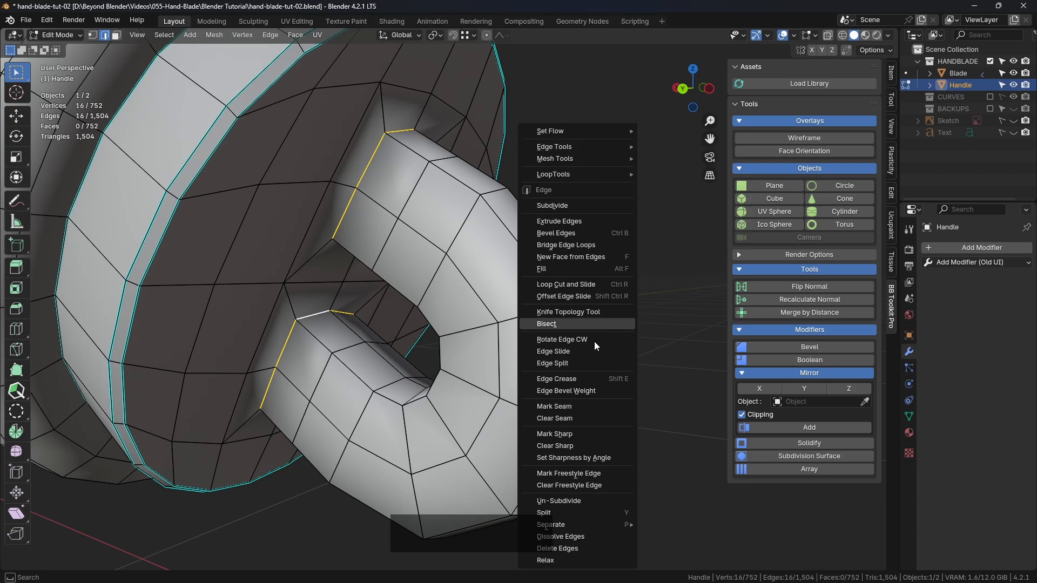
click(572, 434)
Switch to Object Mode and show the wireframe overlay on the deselected model
key(ctrl+Tab)
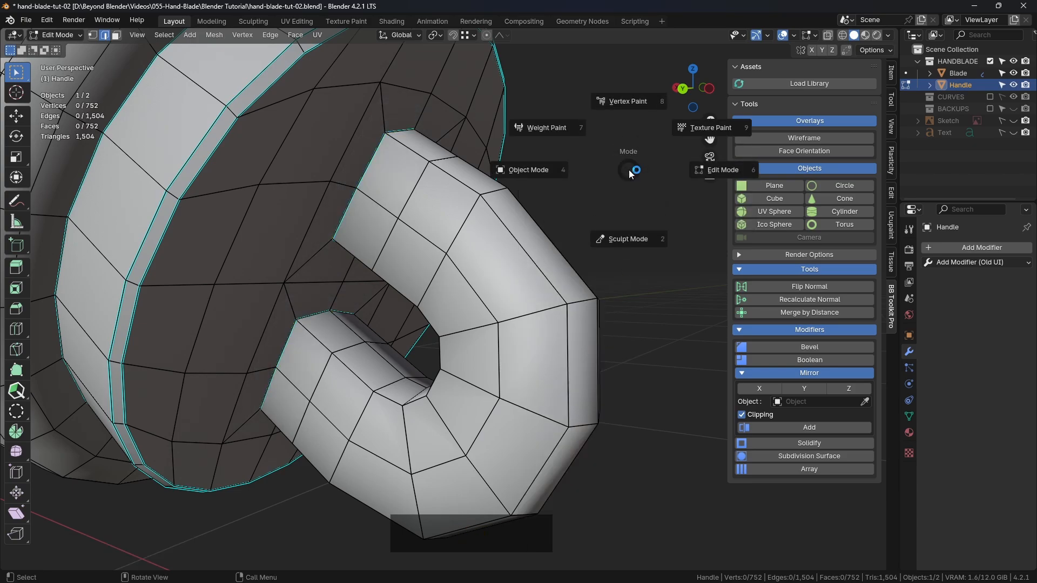
click(565, 174)
scroll(609, 190, down, 4)
middle_drag(609, 190, 407, 216)
scroll(431, 266, up, 4)
key(alt+w)
scroll(431, 265, up, 3)
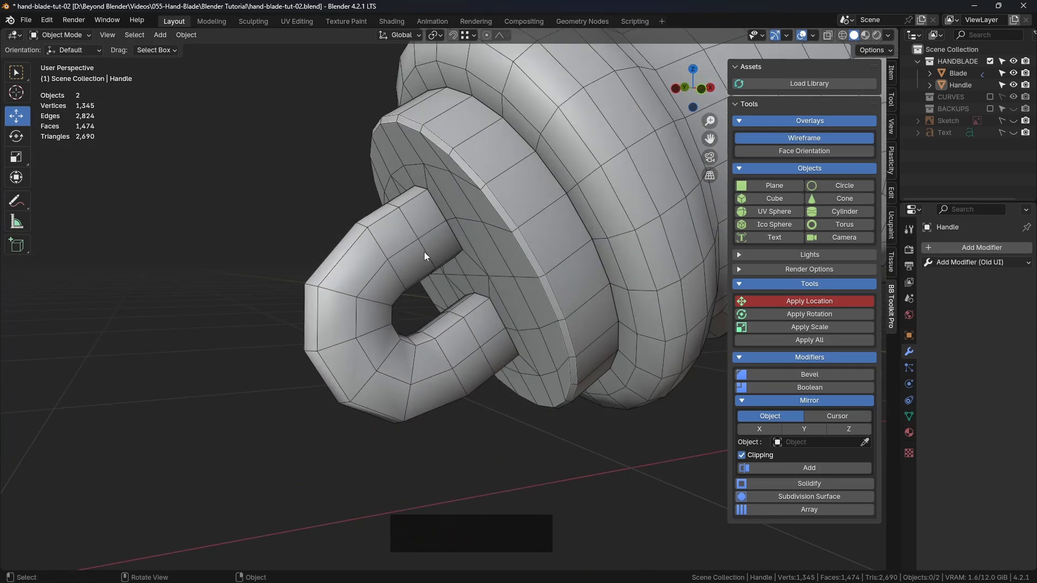
Dissolve the extra cross-section edge loop in the middle of each straight leg of the ring
click(425, 231)
key(Tab)
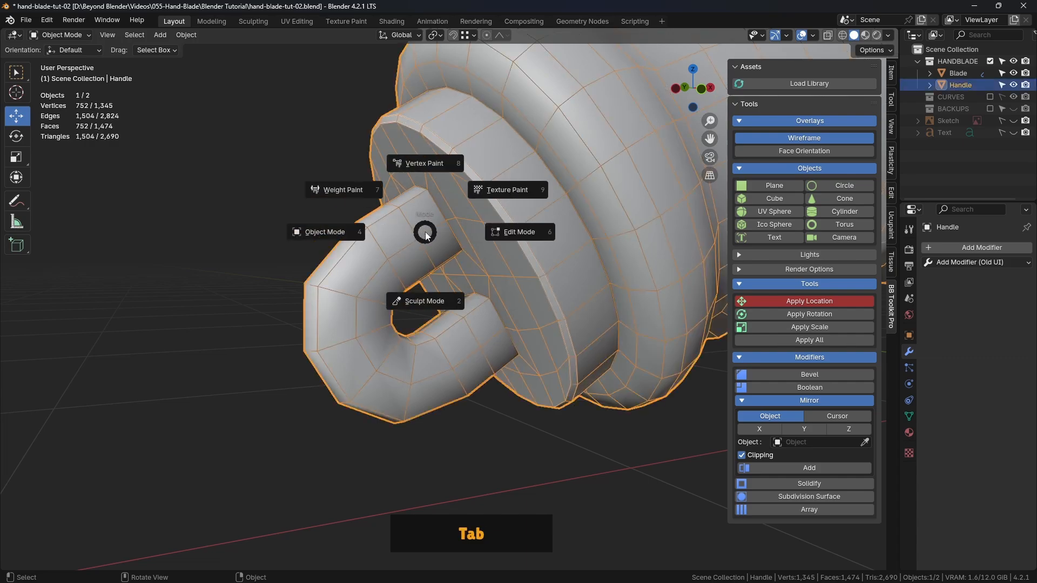
click(489, 232)
alt+click(404, 219)
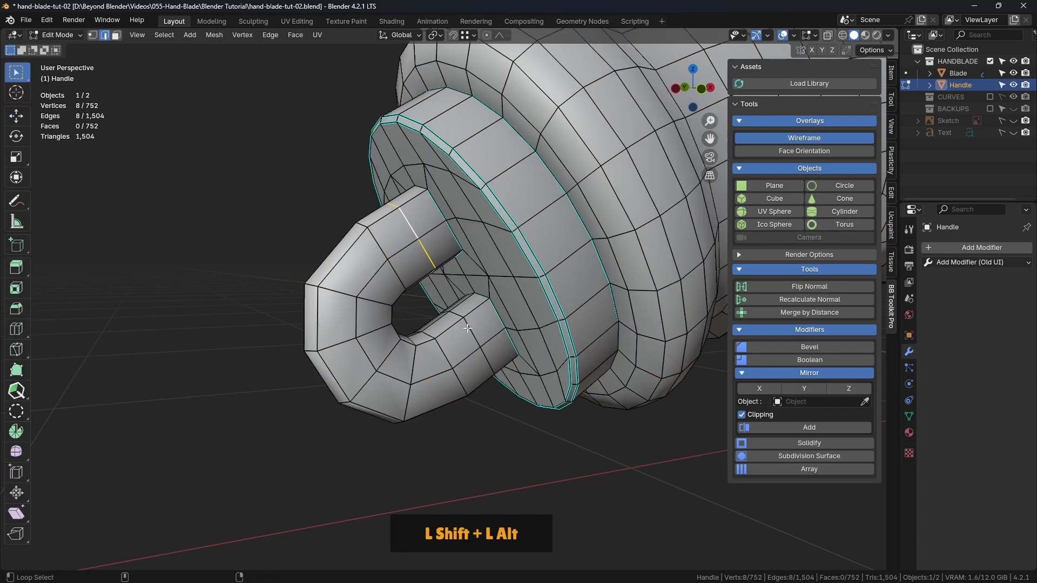
alt+shift+click(469, 330)
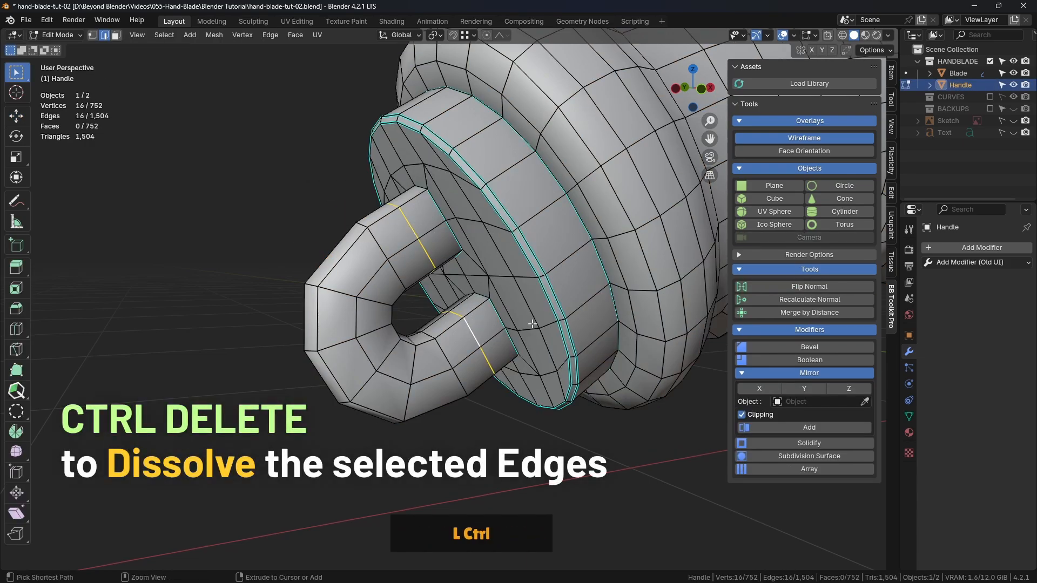
key(ctrl+Delete)
middle_drag(530, 334, 556, 262)
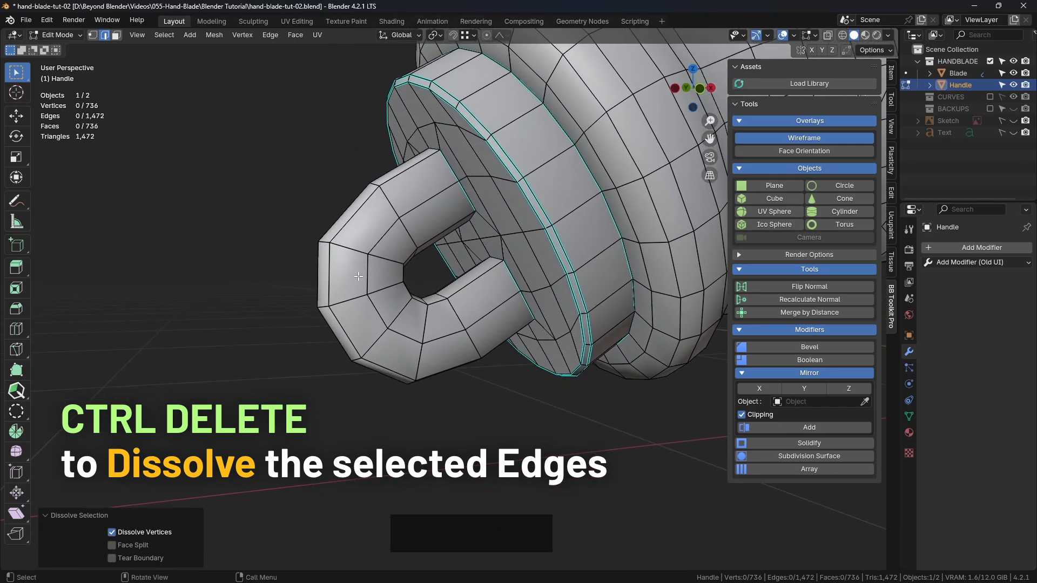
Bevel the six cross-section edge loops around the ring's bend with one segment and a width of 28.520%
middle_drag(358, 276, 346, 360)
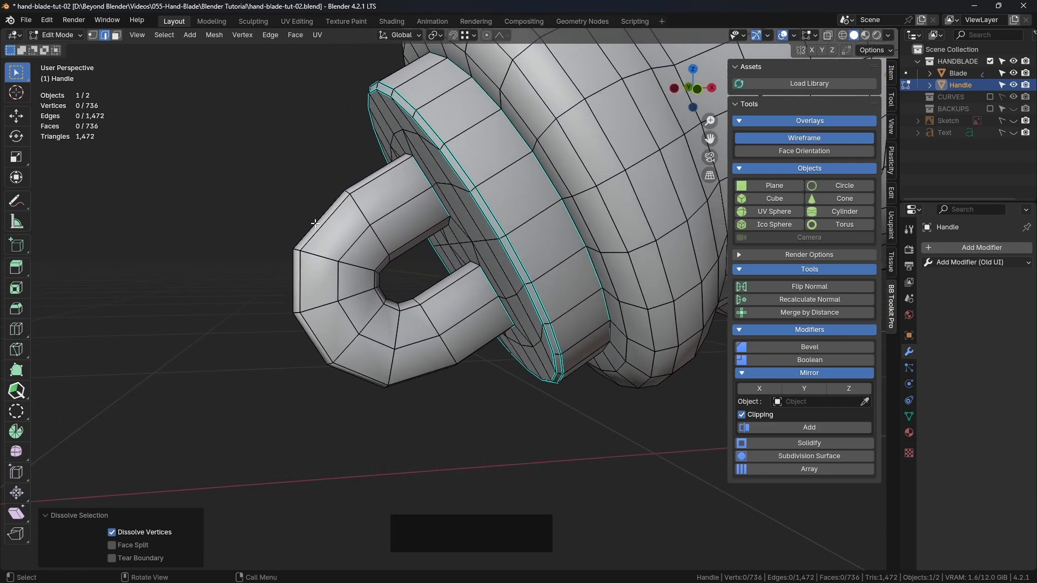
alt+shift+click(328, 259)
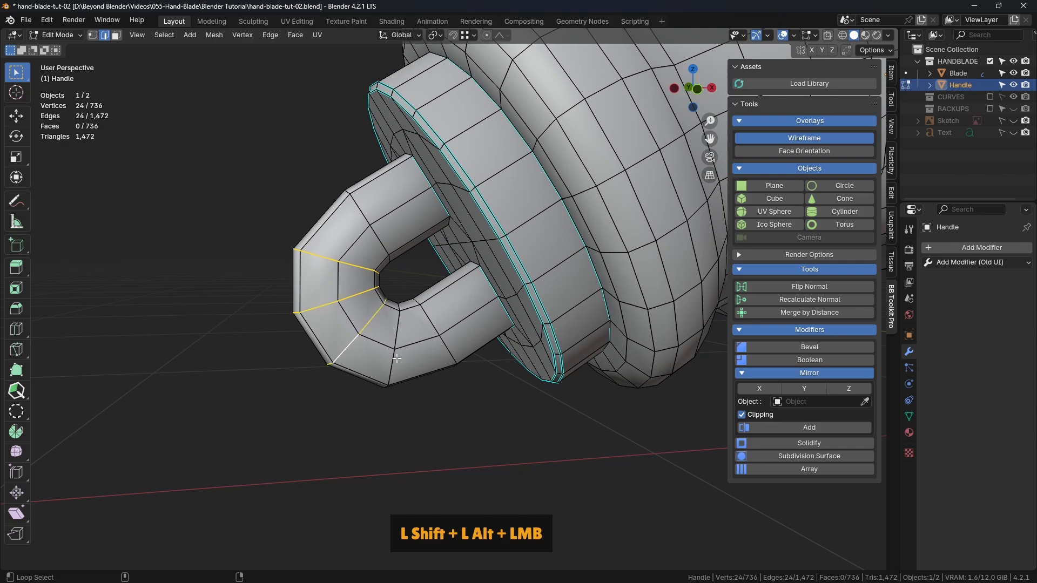
alt+shift+click(450, 349)
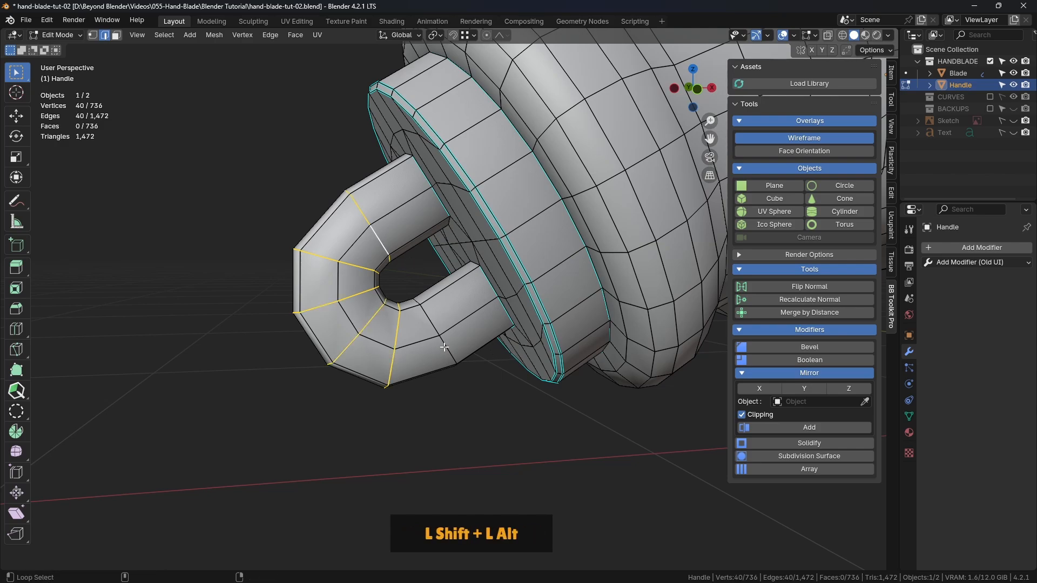
scroll(574, 317, down, 2)
middle_drag(574, 318, 570, 290)
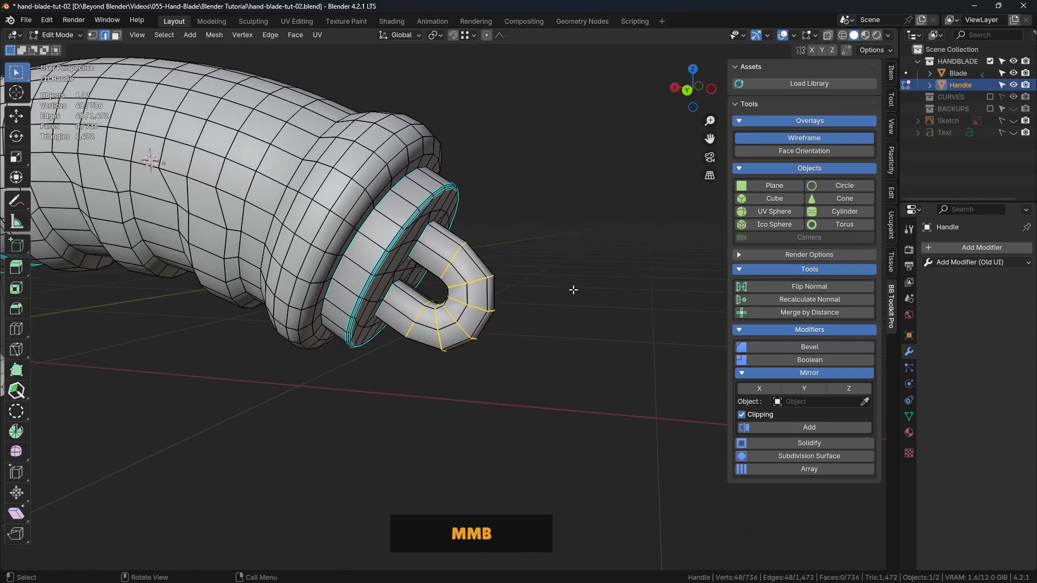
scroll(532, 289, up, 2)
ctrl+scroll(568, 266, up, 2)
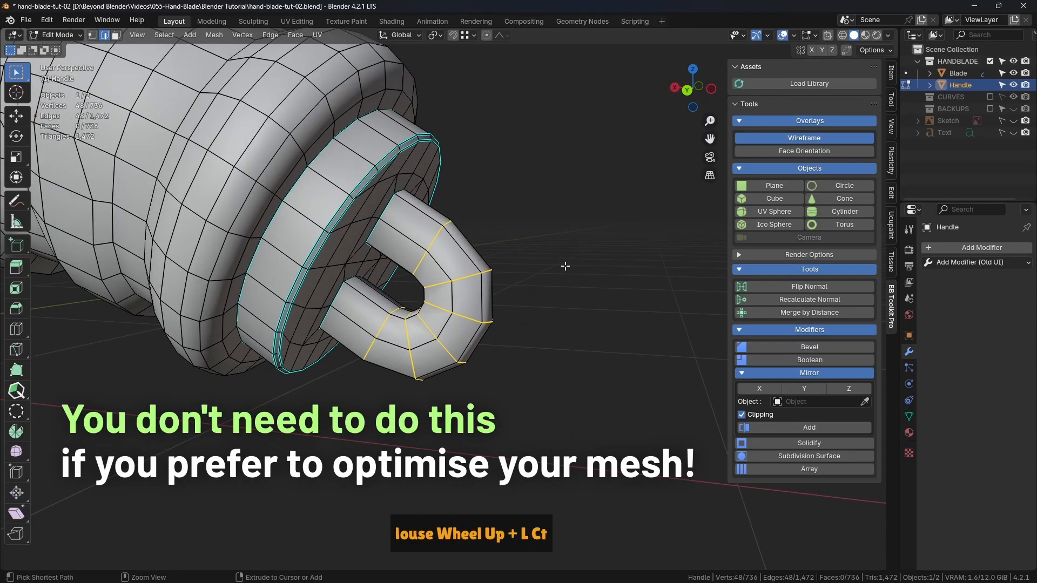
key(ctrl+b)
key(shift)
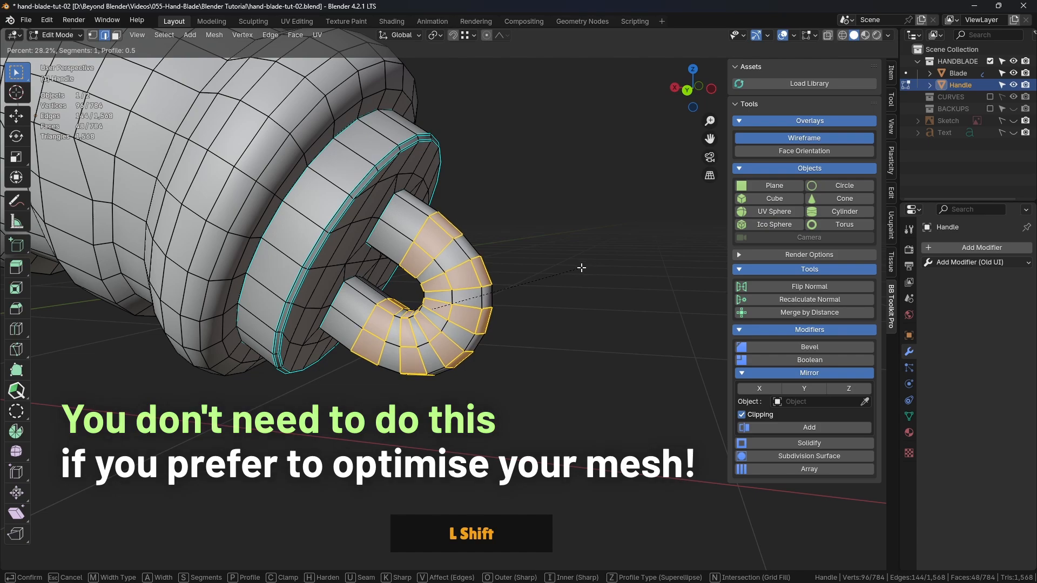
shift+click(584, 269)
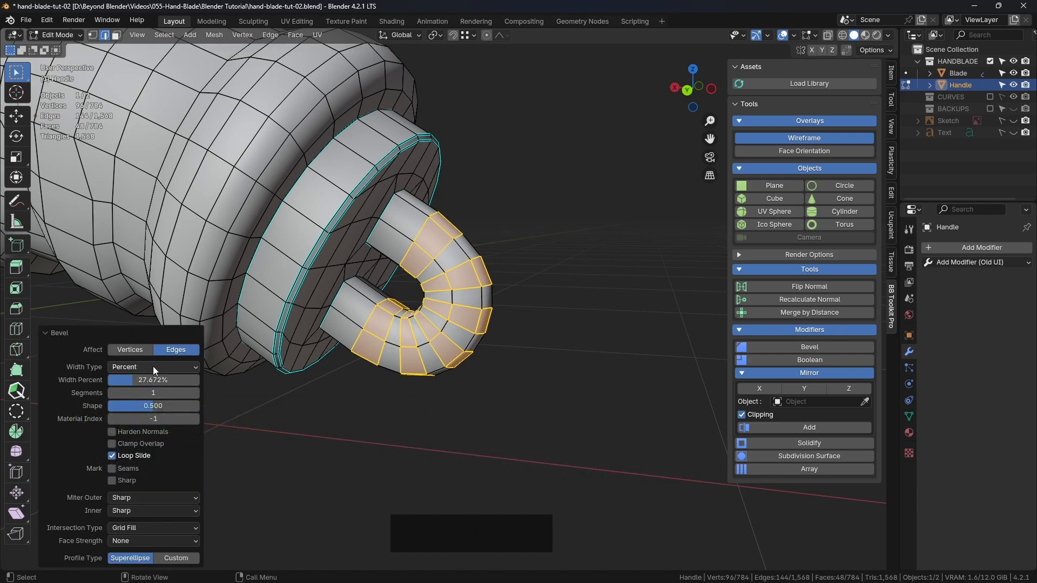
shift+drag(161, 381, 171, 380)
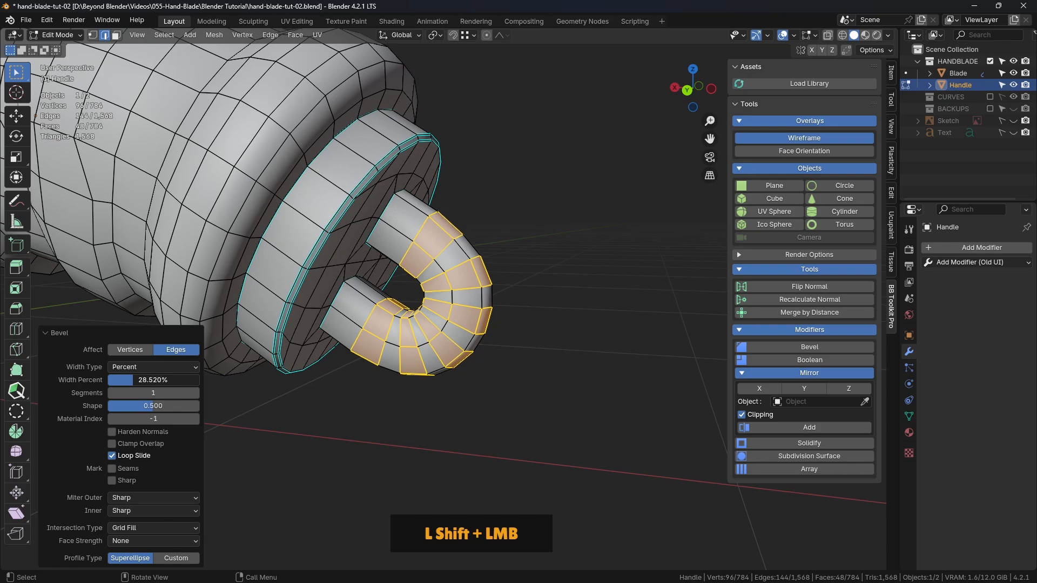
click(636, 153)
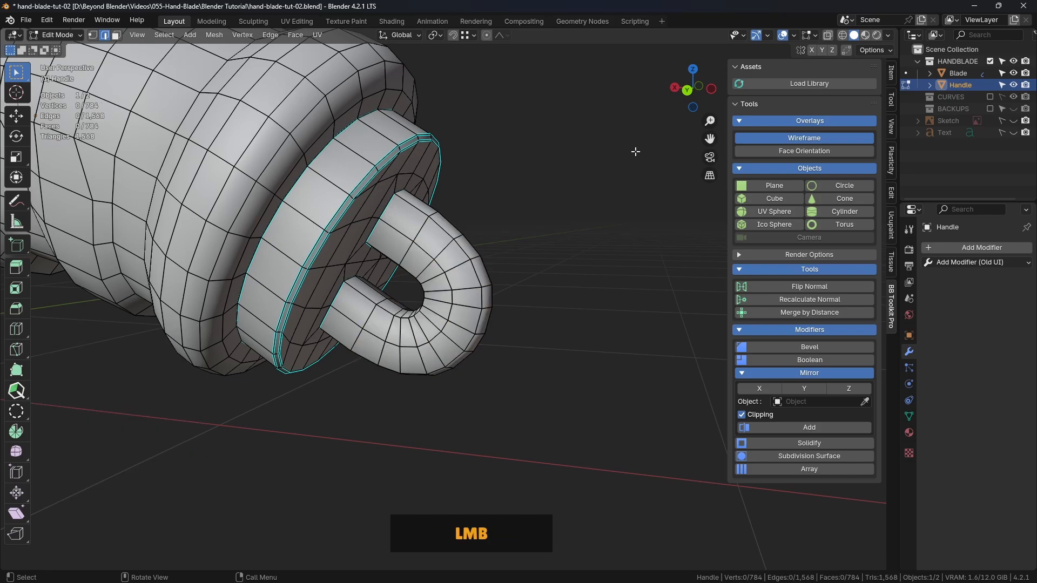
Examine the ring attachment and handle on the whole hand blade in Object Mode
key(ctrl+Tab)
click(538, 156)
click(566, 186)
shift+middle_drag(566, 186, 345, 277)
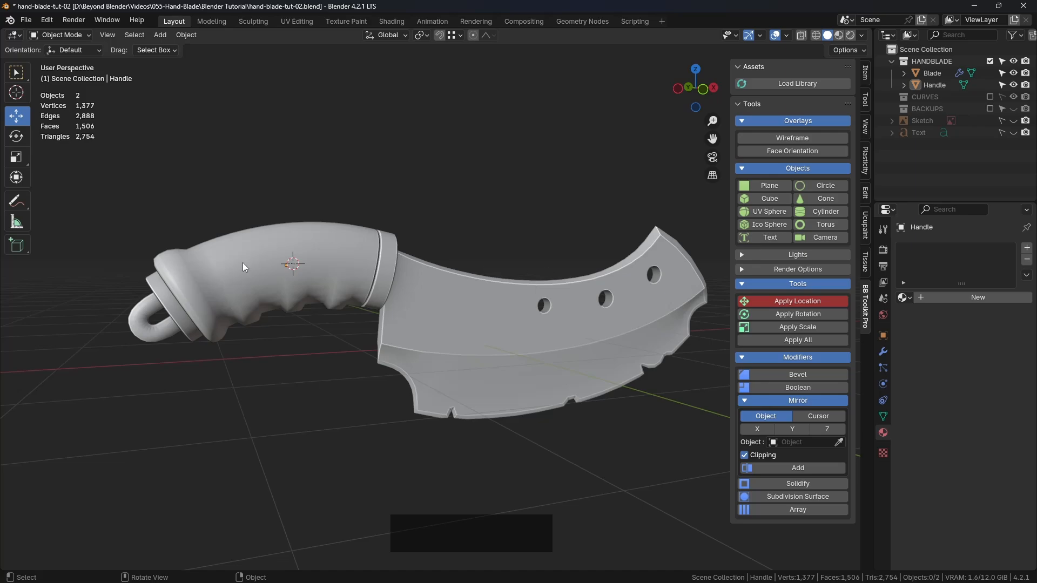
middle_drag(242, 263, 412, 355)
click(264, 319)
scroll(358, 352, up, 3)
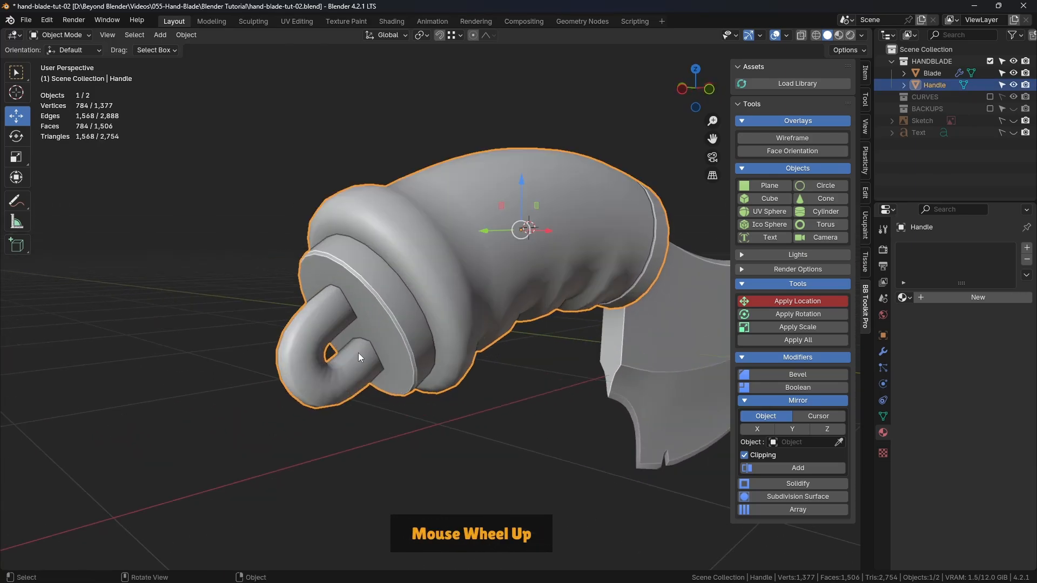
middle_drag(343, 374, 365, 359)
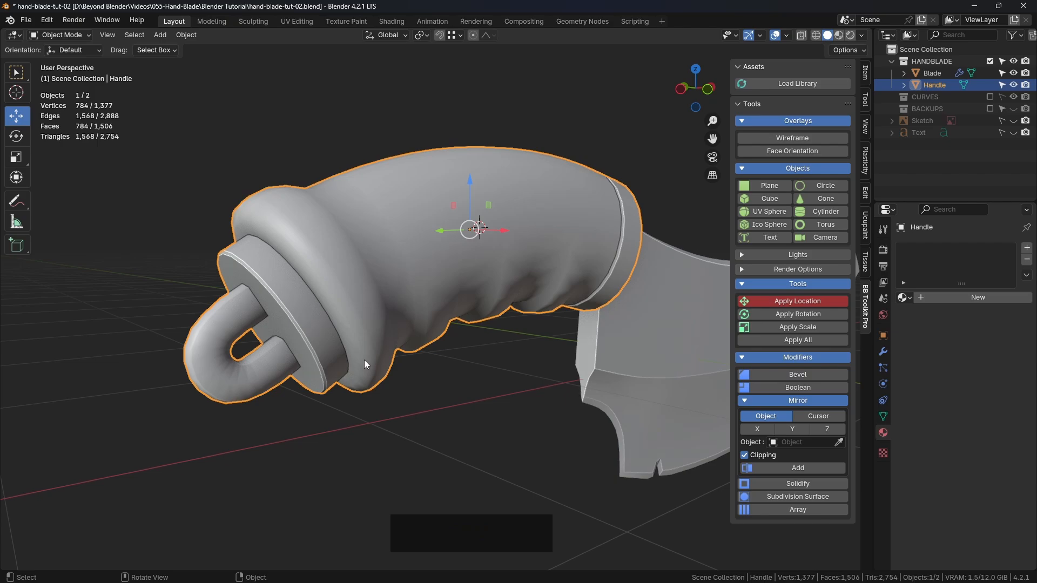
Select the lengthwise edge loops along both outer corners of the ring, excluding the stray edges on the end cap
key(Tab)
click(395, 383)
shift+middle_drag(345, 400, 572, 256)
click(572, 255)
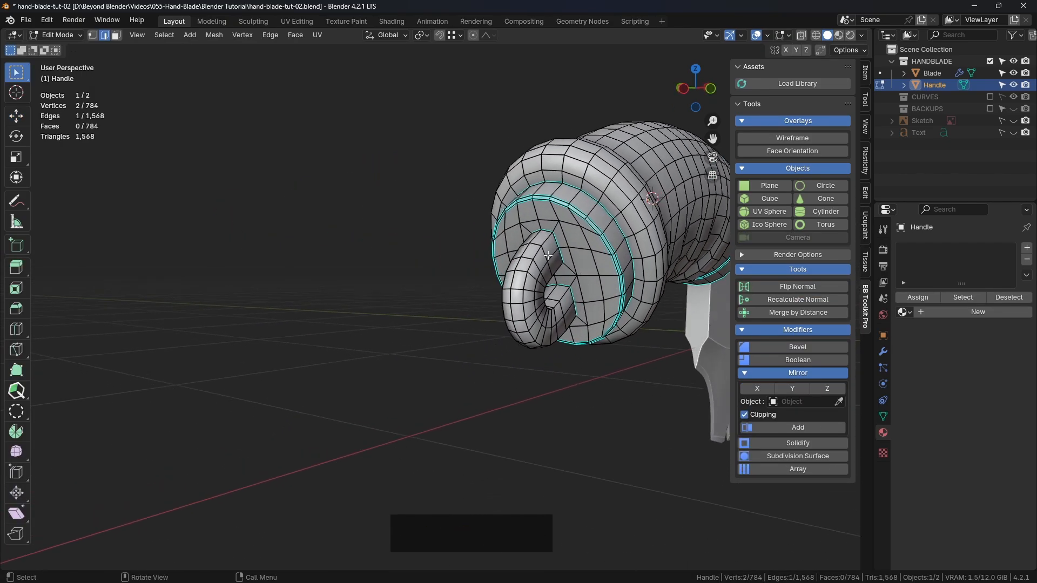
ctrl+click(528, 281)
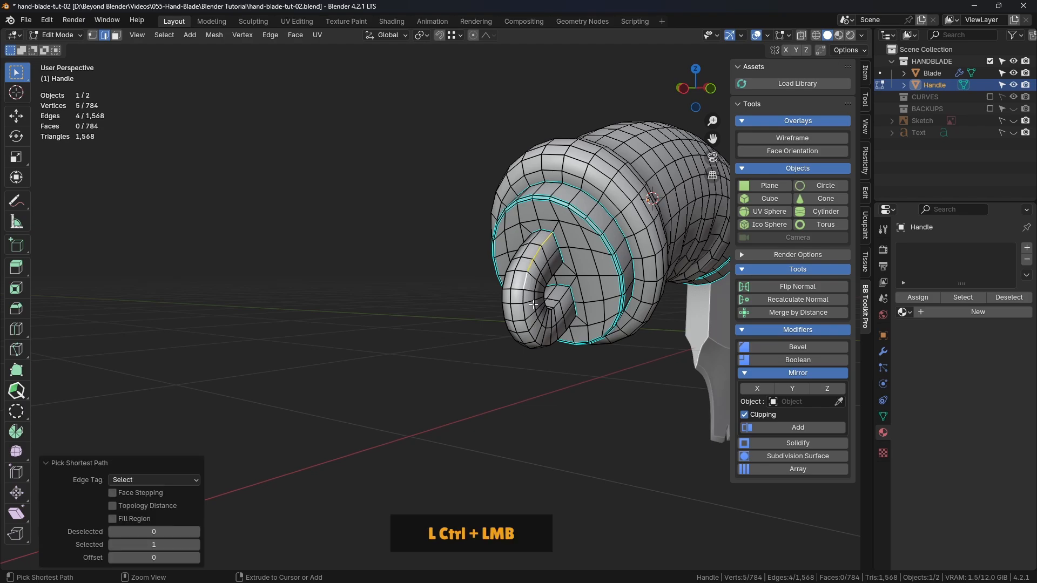
alt+click(547, 238)
scroll(547, 238, up, 2)
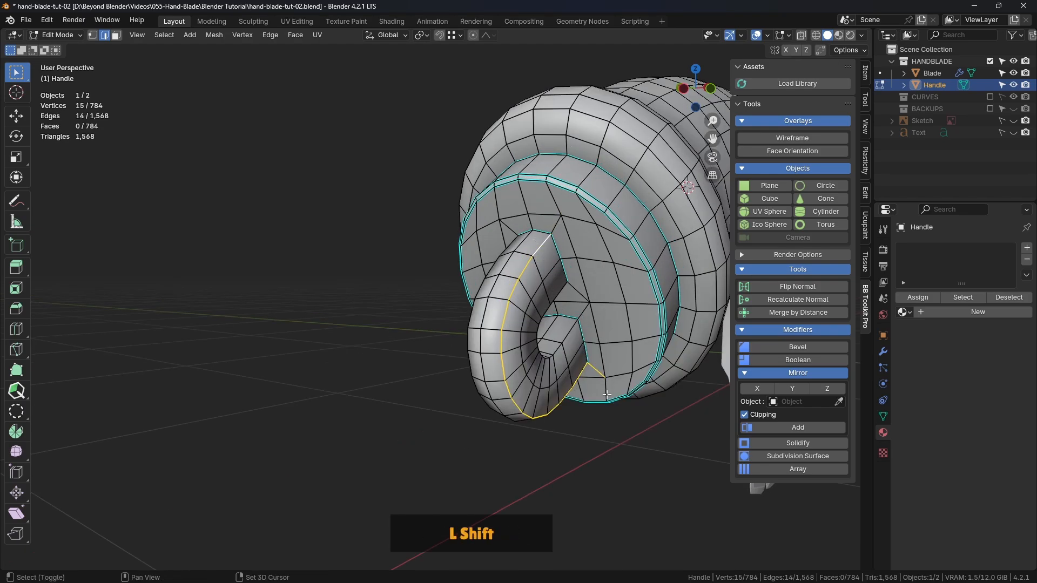
middle_drag(600, 357, 496, 236)
key(KP_Decimal)
alt+shift+click(460, 132)
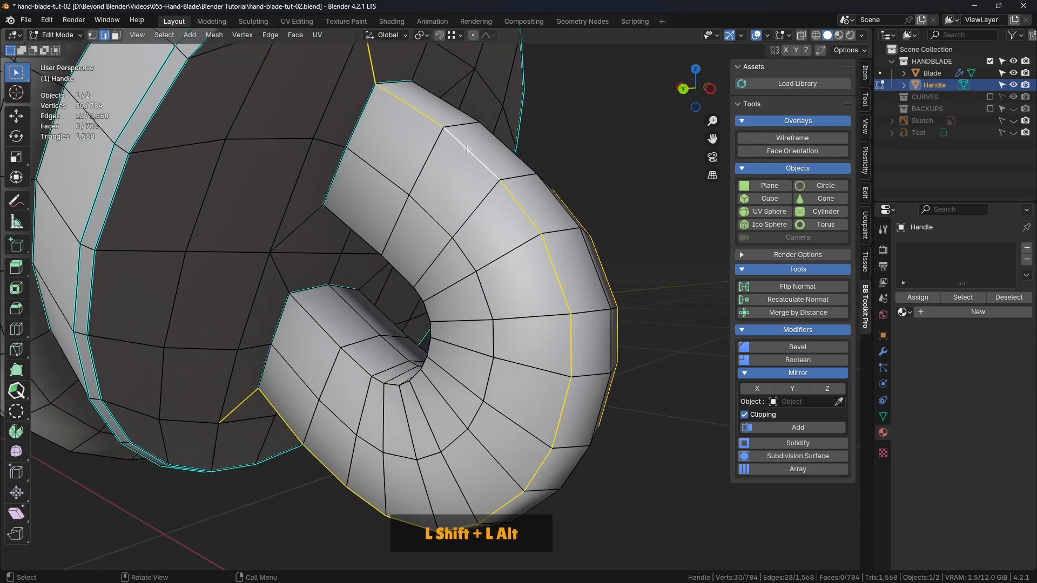
shift+scroll(434, 139, down, 1)
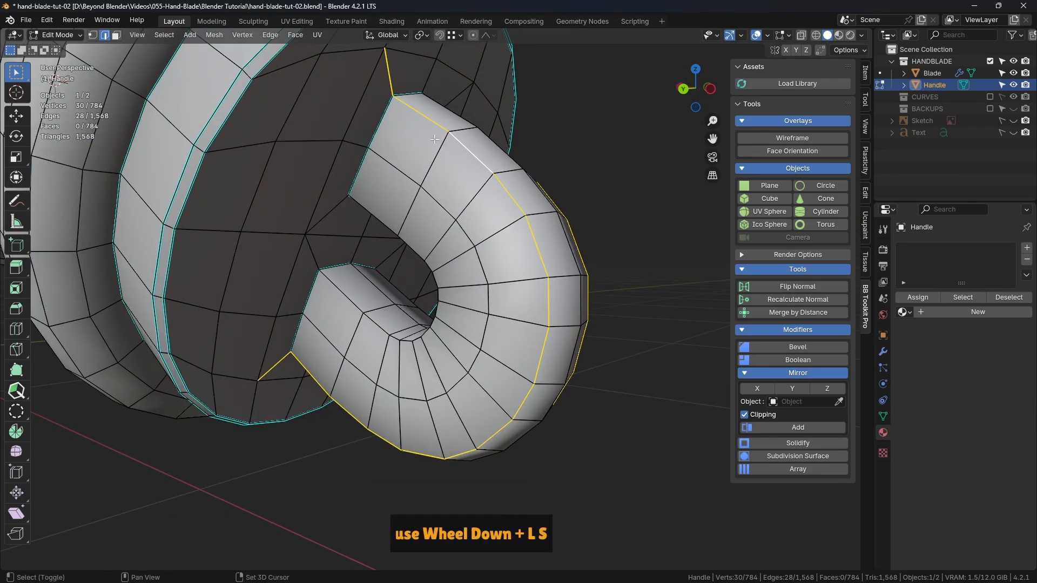
shift+click(277, 366)
Add the ring's inner corner edge loops on both sides to the selection, excluding the stray edges on the end cap
middle_drag(529, 340, 545, 324)
alt+shift+click(353, 311)
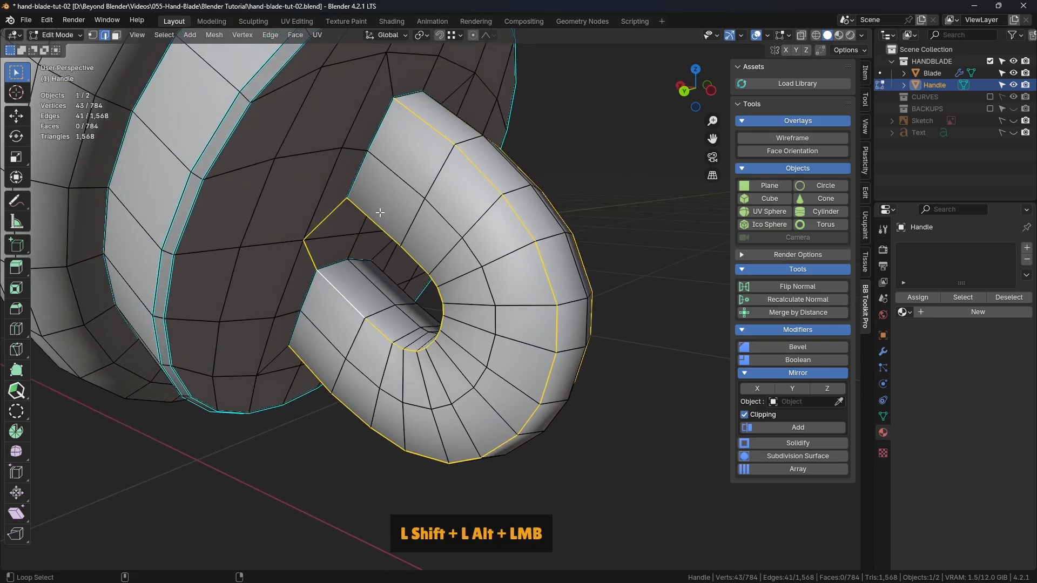
middle_drag(353, 311, 446, 234)
shift+click(314, 252)
middle_drag(314, 252, 342, 263)
alt+shift+click(517, 259)
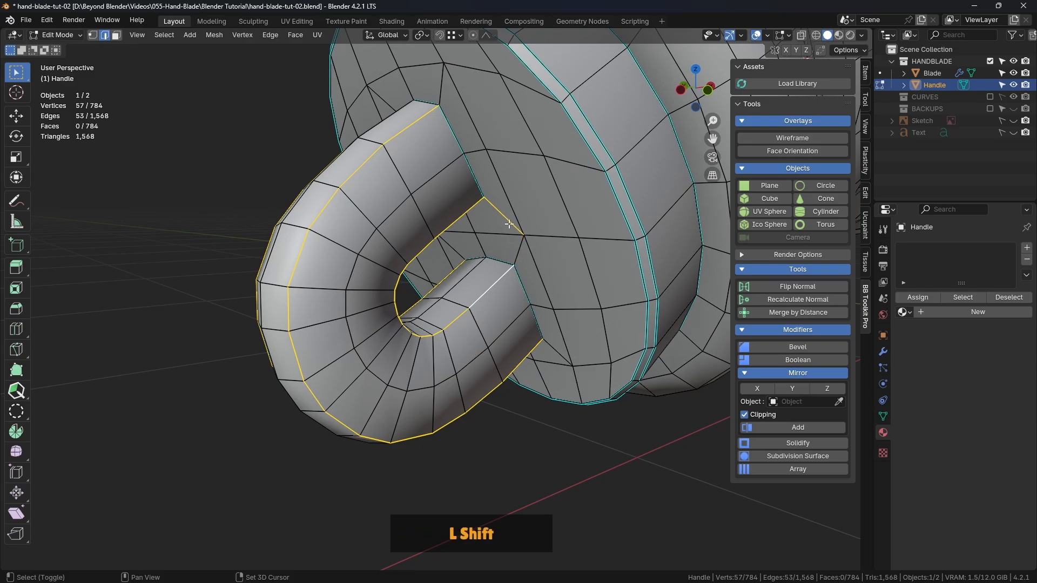
mouse_move(565, 262)
middle_down()
mouse_move(486, 262)
mouse_move(613, 279)
mouse_move(528, 280)
middle_up()
key(z)
click(499, 268)
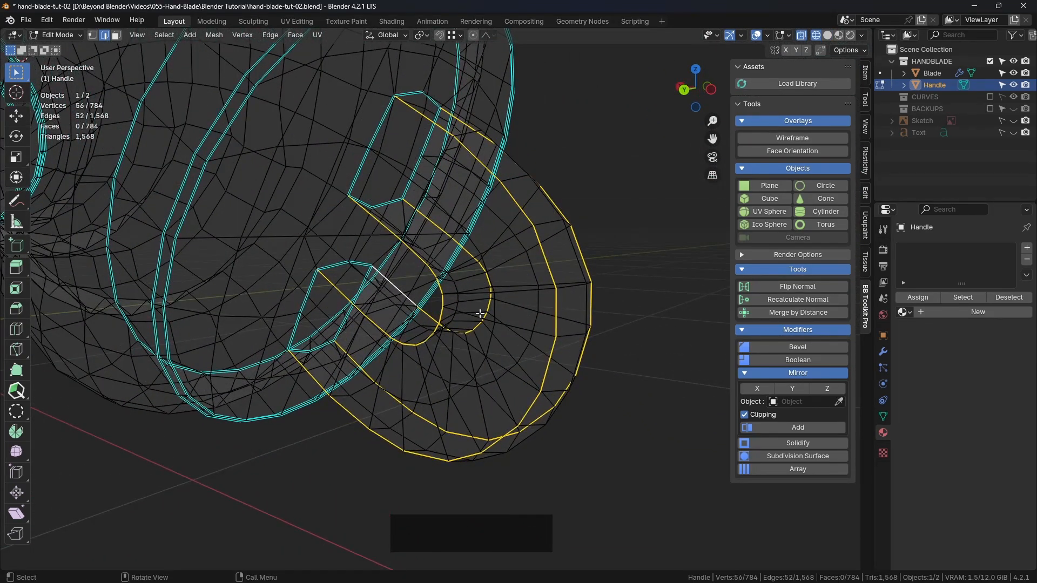
Mark the selected lengthwise corner edges of the ring as sharp
key(z)
click(697, 294)
middle_drag(697, 293, 403, 301)
right_click(225, 190)
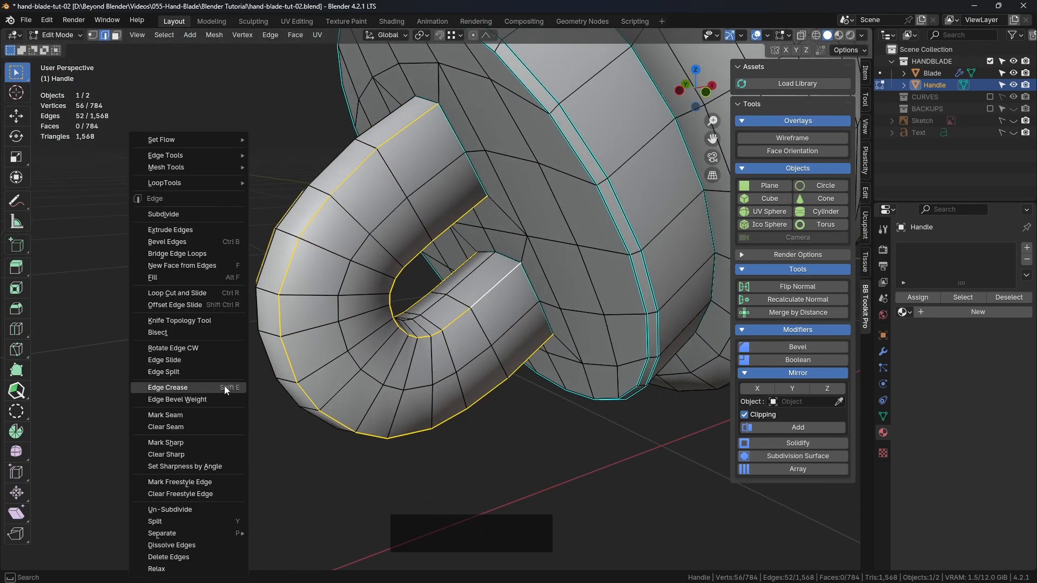
click(181, 443)
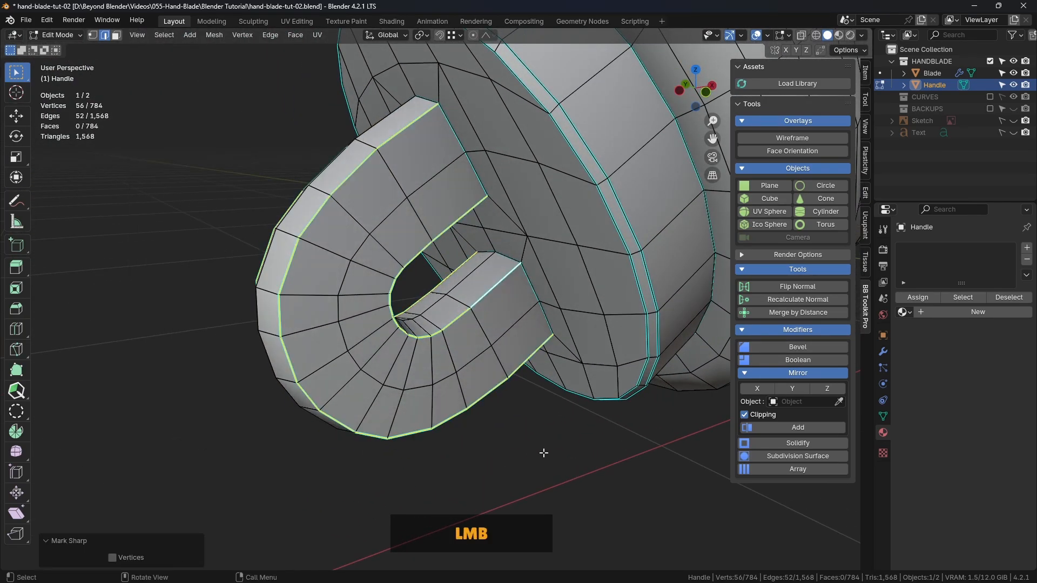
Examine the shading of the ring and end cap from several angles in Object Mode
click(544, 453)
key(ctrl+Tab)
click(457, 453)
click(523, 449)
scroll(524, 449, down, 4)
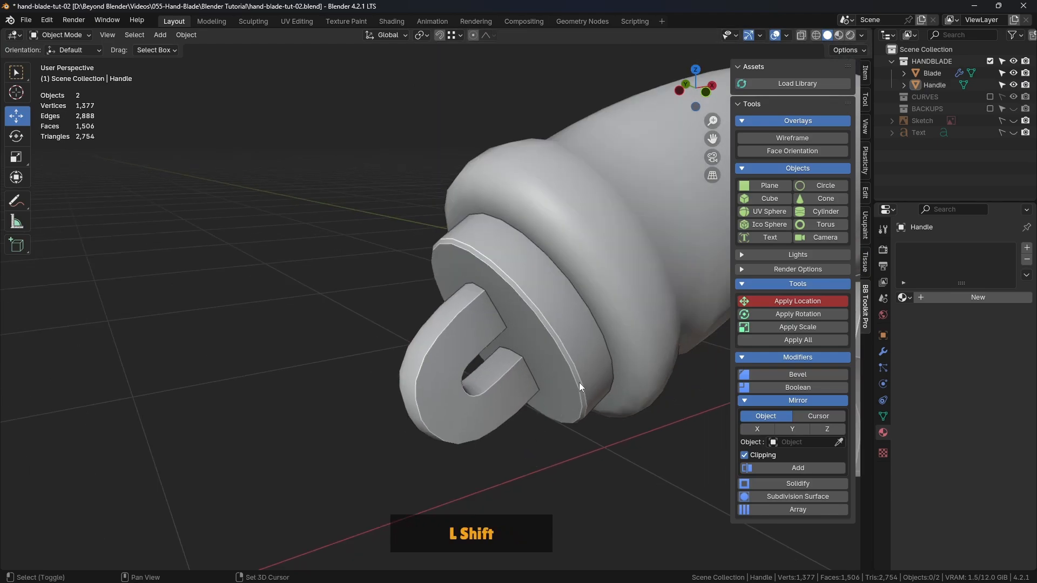
shift+middle_drag(579, 382, 537, 264)
scroll(476, 297, up, 2)
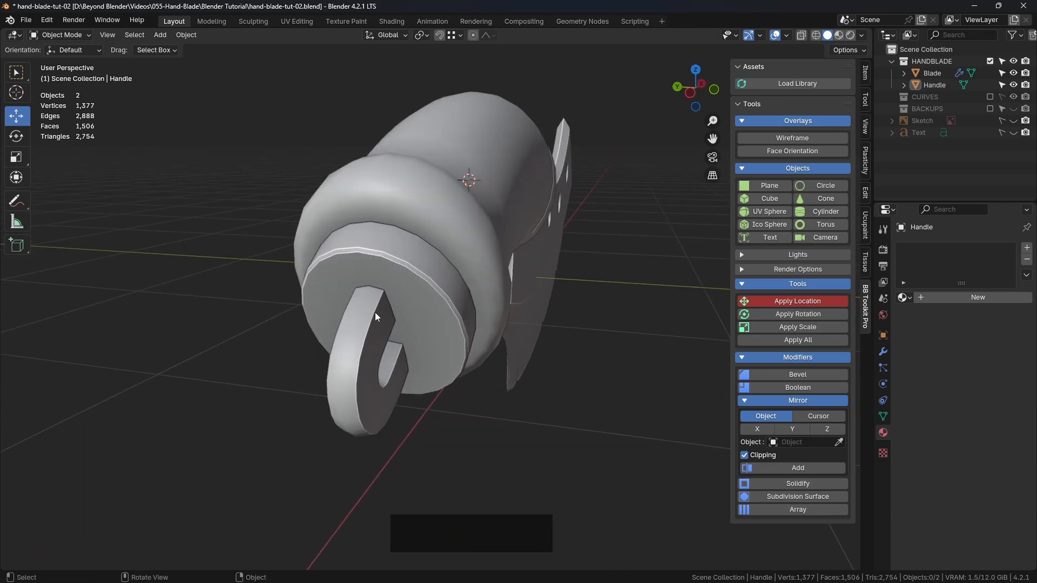
scroll(403, 330, down, 2)
click(423, 315)
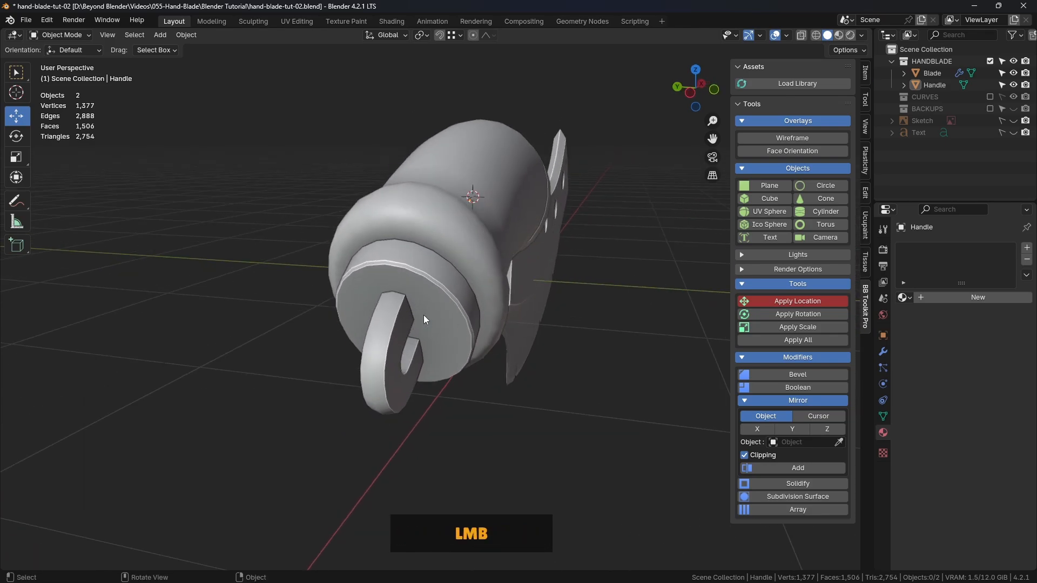
click(566, 284)
Turn on the wireframe overlay and select all four lengthwise corner edge loops of the ring in Edit Mode
click(761, 137)
scroll(388, 314, up, 3)
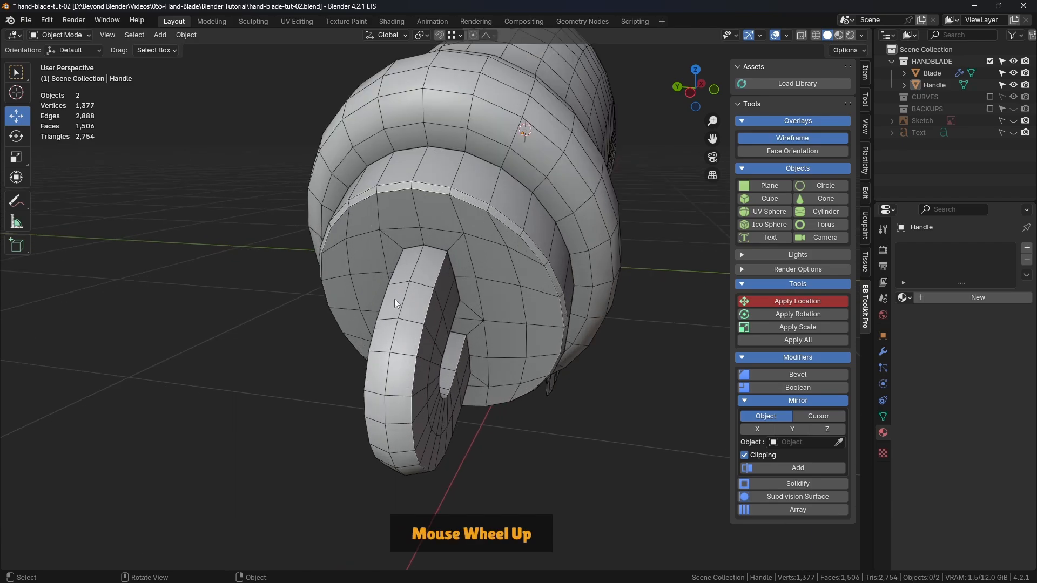
middle_drag(449, 270, 397, 274)
click(398, 275)
key(ctrl+Tab)
click(476, 276)
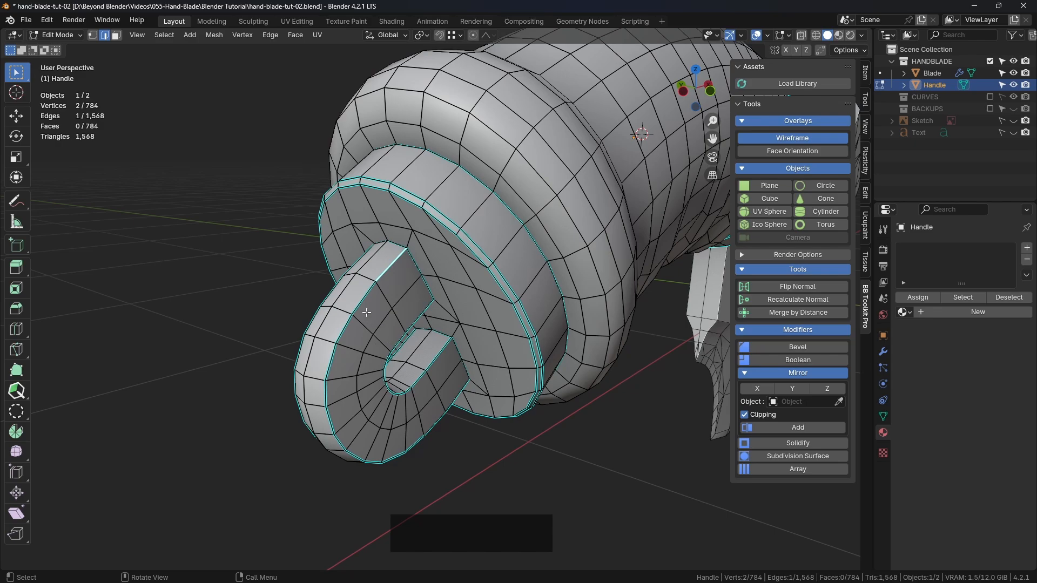
alt+shift+click(346, 337)
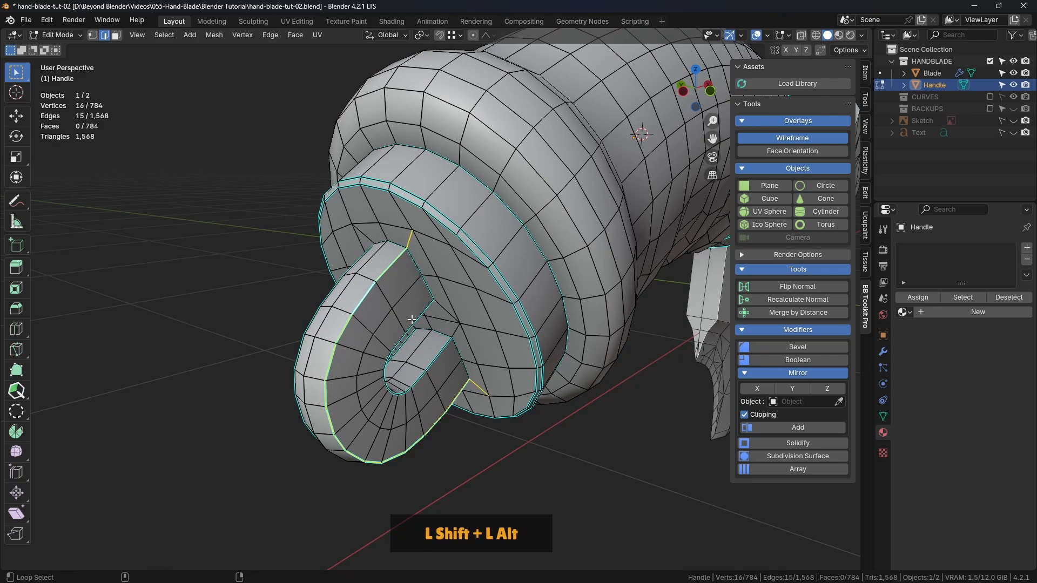
alt+shift+click(421, 343)
alt+shift+click(408, 340)
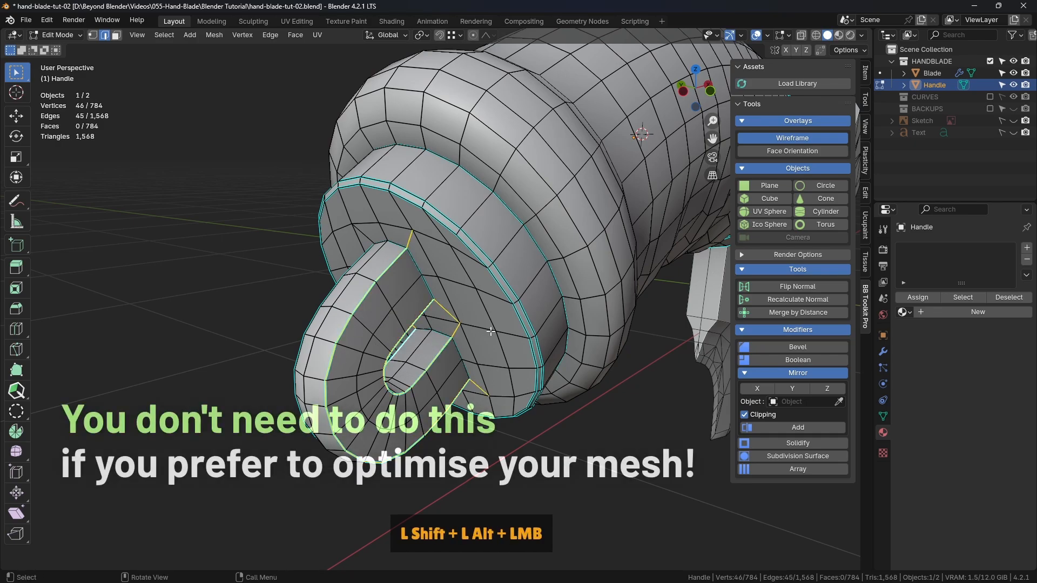
middle_drag(490, 332, 617, 324)
alt+shift+click(518, 271)
middle_drag(518, 272, 502, 229)
Deselect the stray edges running onto the end cap, keeping only the ring's four corner loops selected
shift+click(449, 309)
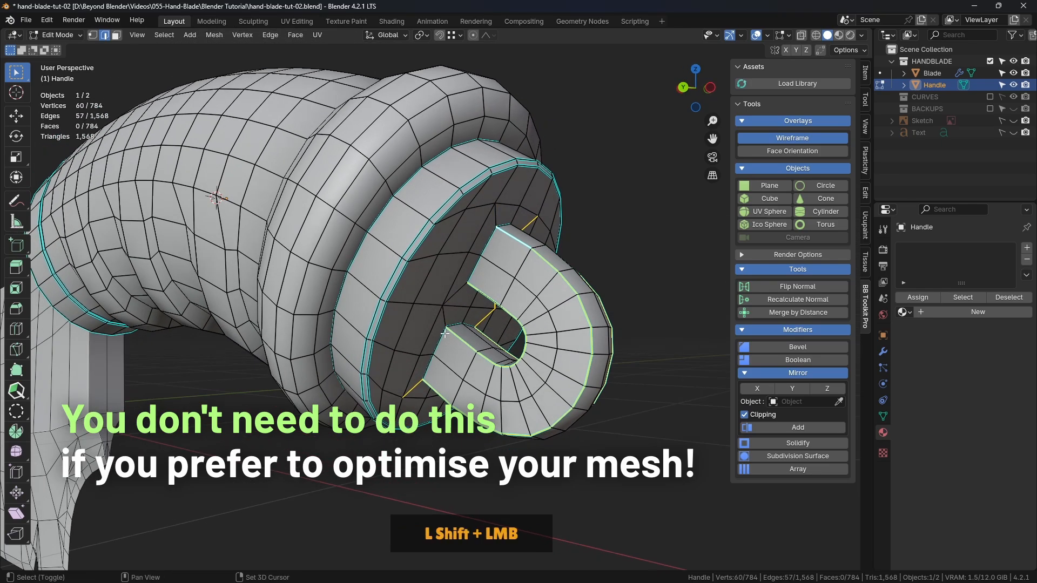
shift+click(418, 384)
middle_drag(417, 384, 418, 234)
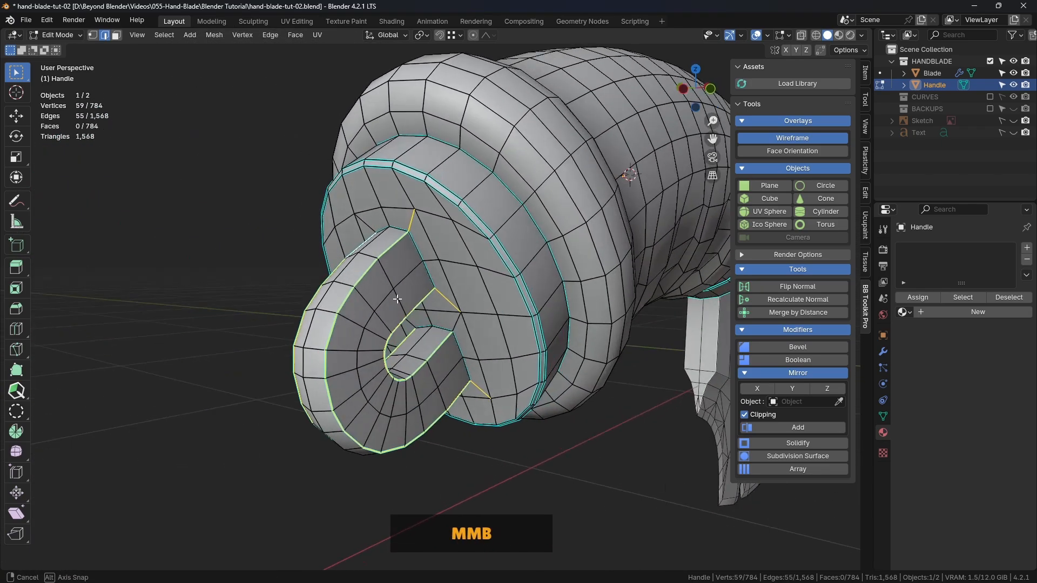
shift+scroll(417, 233, up, 2)
shift+click(407, 210)
shift+click(451, 309)
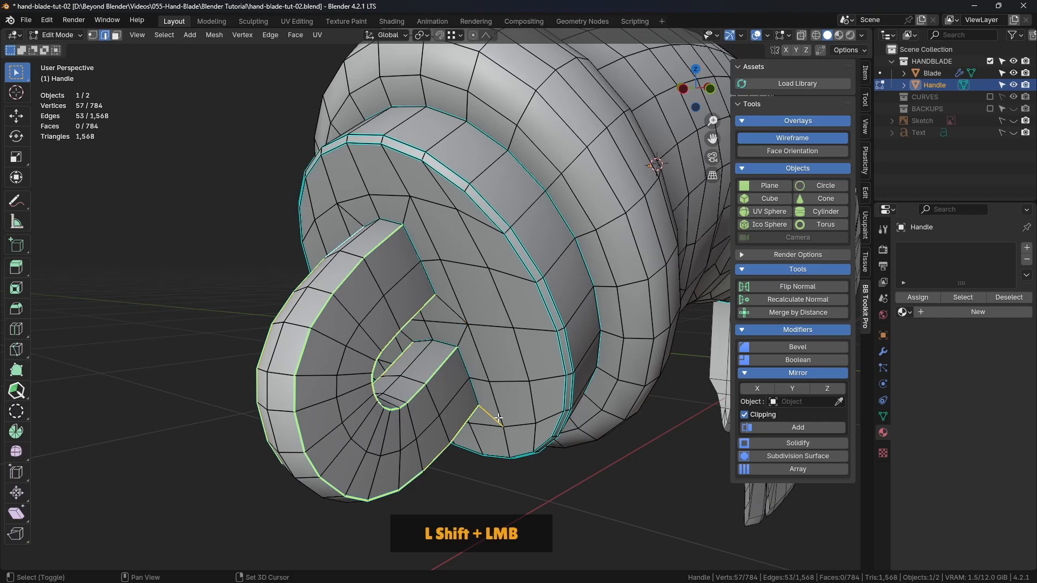
middle_drag(516, 412, 562, 303)
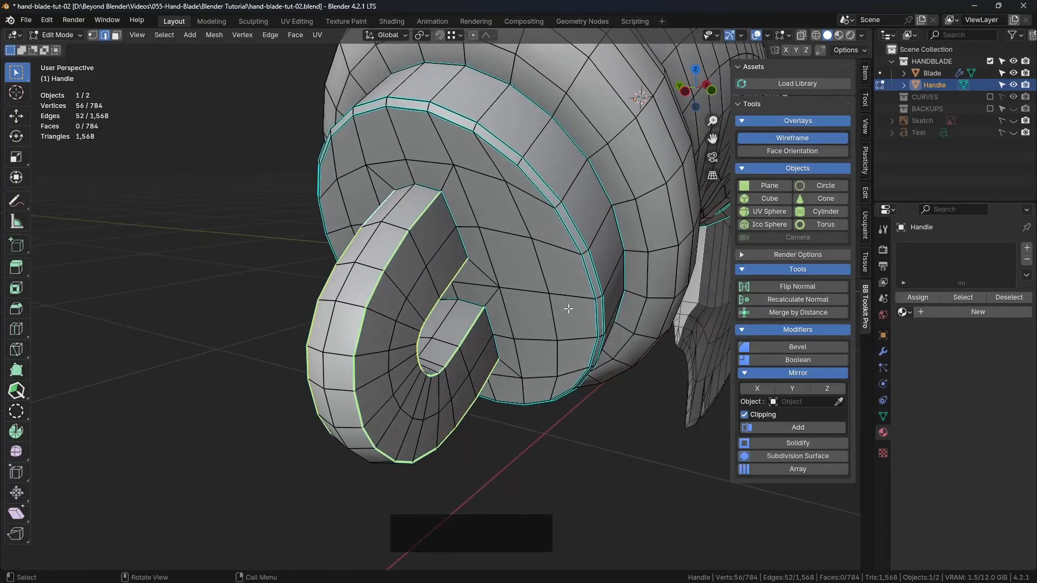
Bevel the ring's four corner loops with two segments and an offset of about 0.02 m
key(ctrl+b)
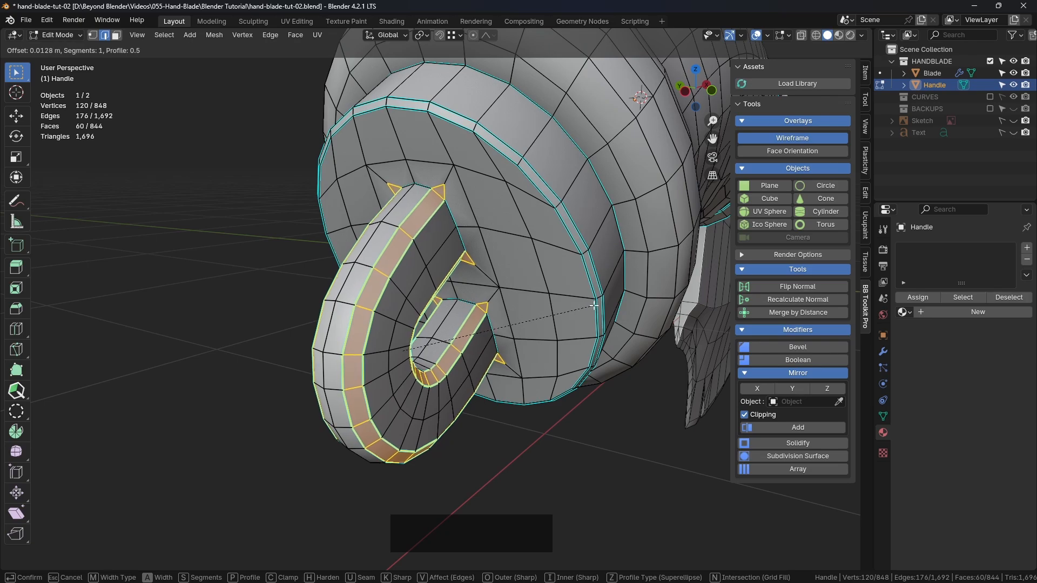
scroll(597, 307, up, 1)
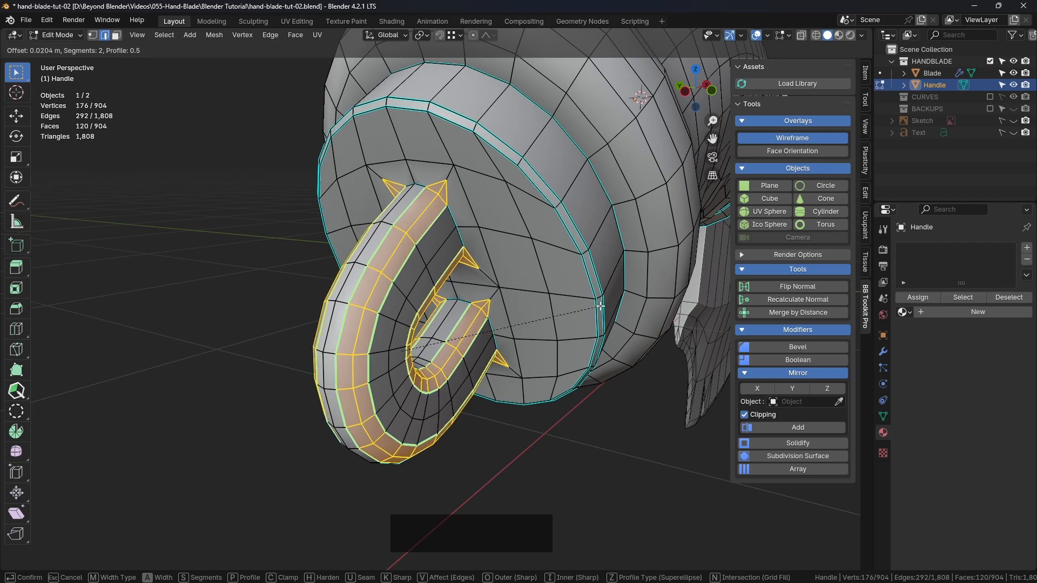
click(601, 306)
Merge the two stray bevel vertices above the ring's upper leg onto their neighbouring end cap vertices with At Last
shift+middle_drag(238, 200, 247, 219)
click(95, 36)
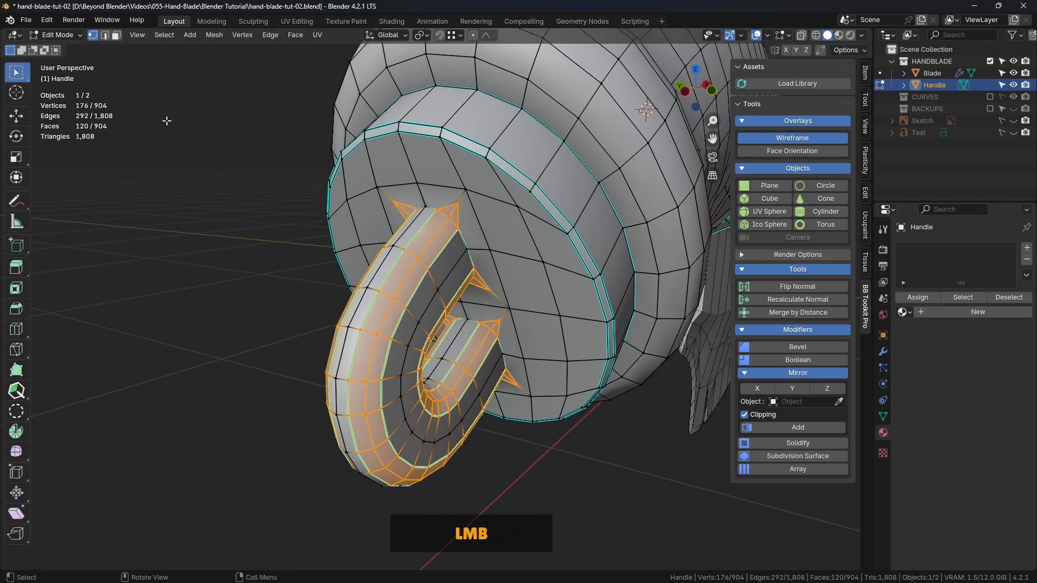
click(167, 121)
shift+middle_drag(515, 217, 508, 281)
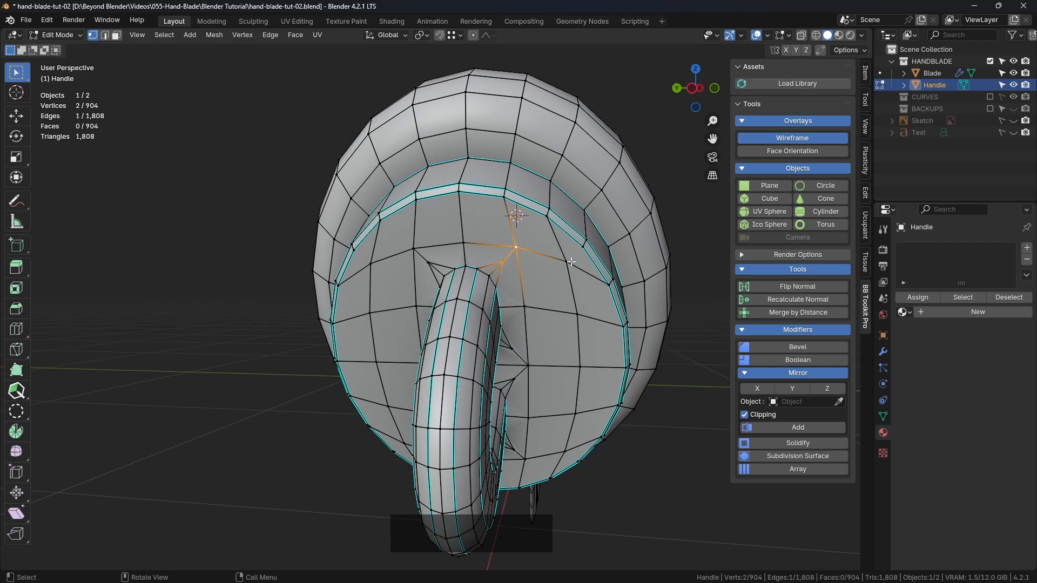
key(m)
click(539, 317)
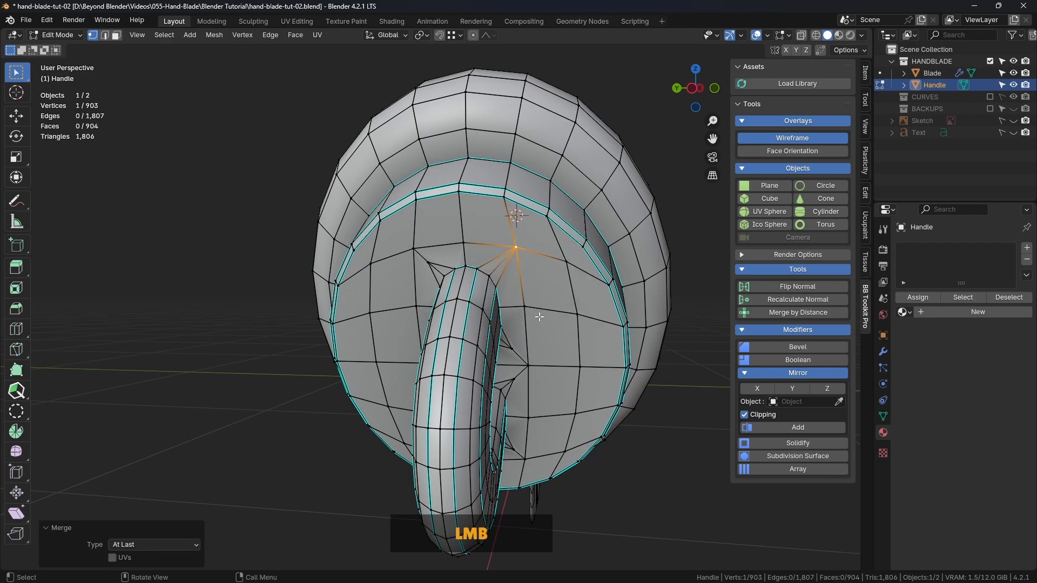
click(429, 263)
shift+click(409, 245)
key(m)
click(527, 262)
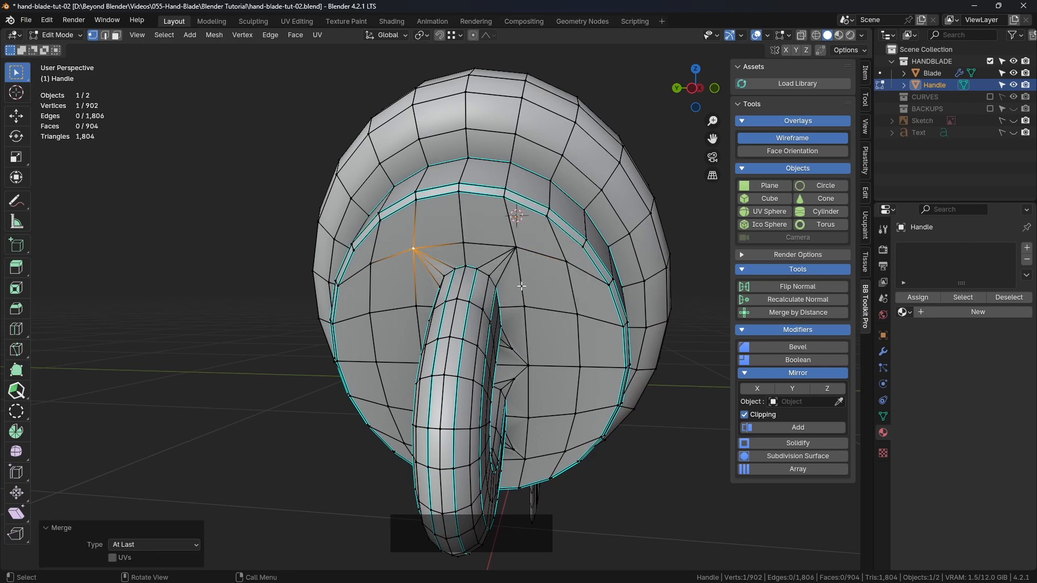
Merge the two stray bevel vertices between the ring's legs on this side into their shared end cap vertex
middle_drag(527, 263, 506, 332)
click(511, 340)
shift+click(542, 359)
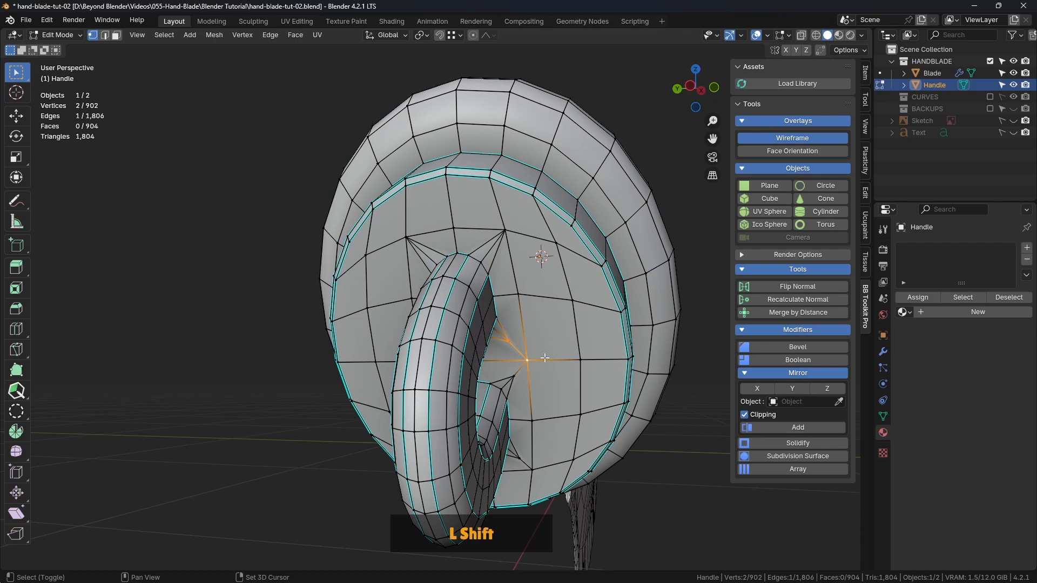
key(m)
click(580, 353)
shift+click(512, 378)
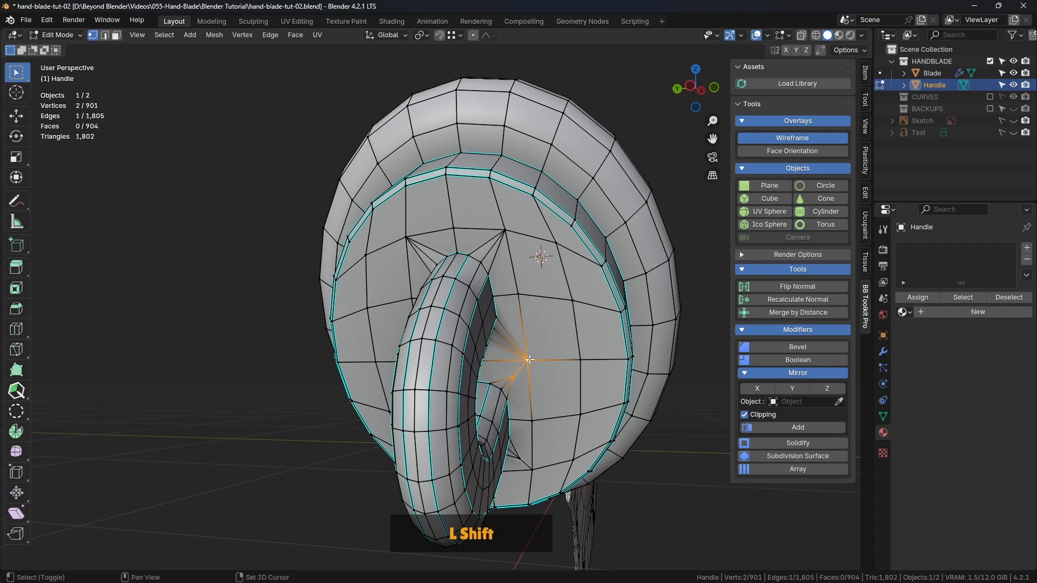
key(m)
click(529, 360)
Merge the remaining stray bevel vertices around the lower leg and the ring's other side onto their end cap vertices
middle_drag(528, 360, 511, 373)
key(m)
click(441, 217)
shift+click(500, 369)
key(m)
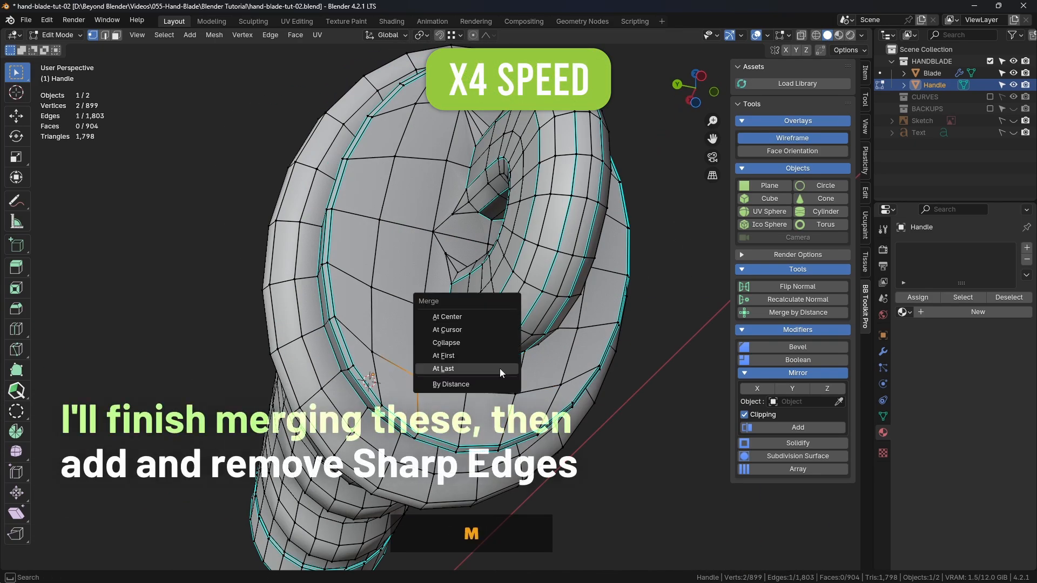
click(500, 370)
shift+click(433, 231)
key(m)
click(434, 233)
shift+click(433, 231)
key(m)
click(435, 233)
middle_drag(436, 238, 521, 238)
Select the edge loops where both ring legs meet the end cap and mark them as sharp
key(2)
key(q)
key(Escape)
key(2)
alt+click(462, 246)
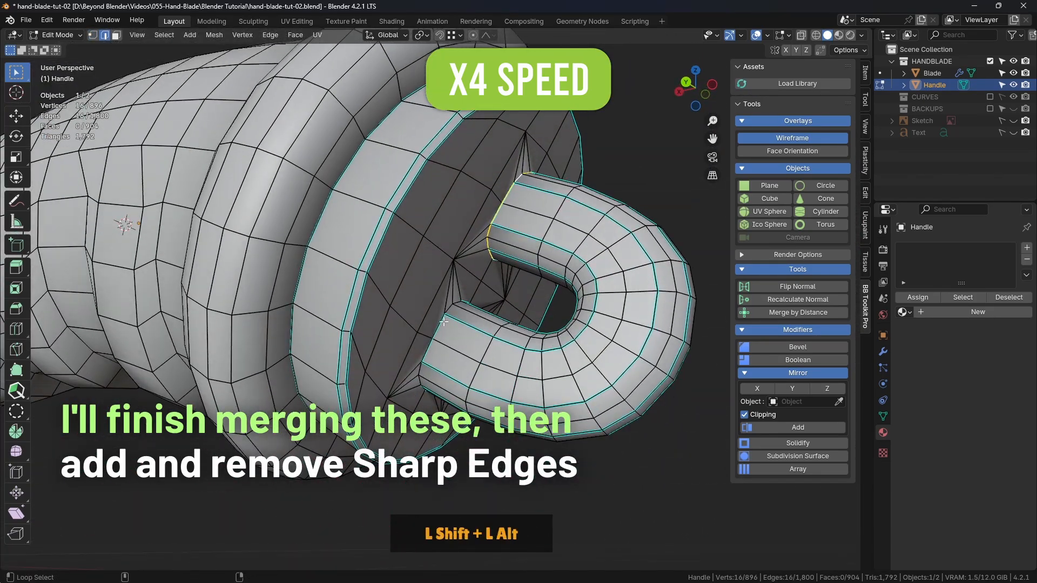
alt+shift+click(443, 322)
middle_drag(443, 321, 127, 354)
right_click(127, 355)
click(115, 329)
Return to Object Mode and turn off the wireframe overlay to view the beveled ring
key(Tab)
middle_drag(378, 286, 481, 281)
click(664, 351)
click(792, 138)
click(303, 303)
Select the sharp lengthwise edge loops bordering the ring's bevels on both sides, without the stray edges on the end cap
key(Tab)
alt+shift+click(328, 271)
alt+shift+click(308, 254)
alt+shift+click(328, 271)
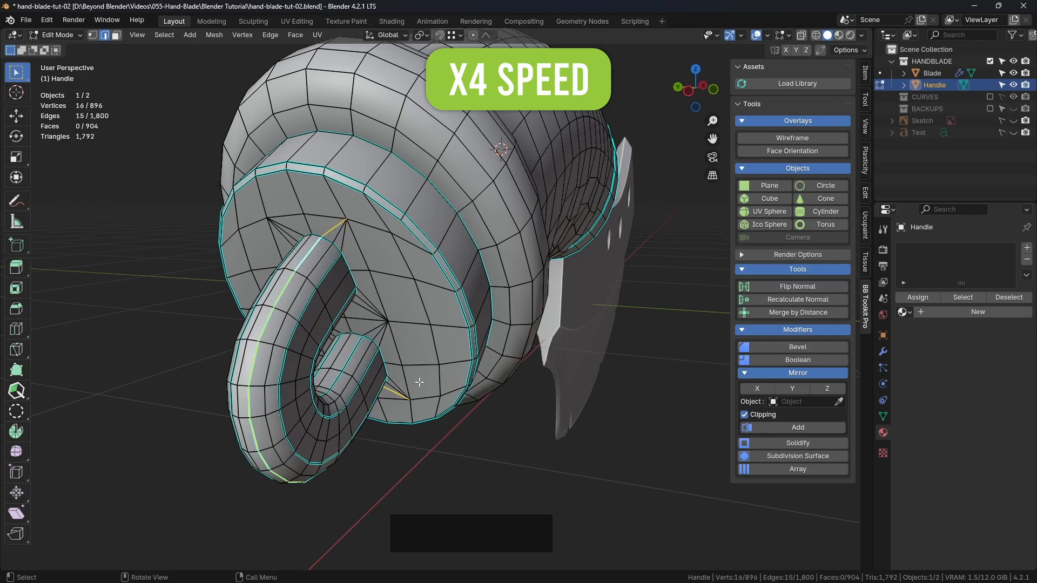
middle_drag(419, 383, 356, 351)
alt+shift+click(280, 303)
middle_drag(292, 318, 573, 292)
alt+shift+click(513, 335)
alt+shift+click(578, 346)
middle_drag(578, 346, 411, 346)
shift+middle_drag(410, 345, 368, 316)
Clear the sharp marking from the selected lengthwise loops of the ring
right_click(208, 213)
click(189, 341)
click(208, 399)
middle_drag(308, 356, 599, 233)
Examine the whole hand blade in Object Mode, focusing on the handle's silhouette and finger grips
key(Tab)
click(666, 163)
scroll(666, 163, down, 4)
middle_drag(665, 163, 476, 322)
scroll(424, 286, down, 2)
shift+scroll(452, 302, down, 3)
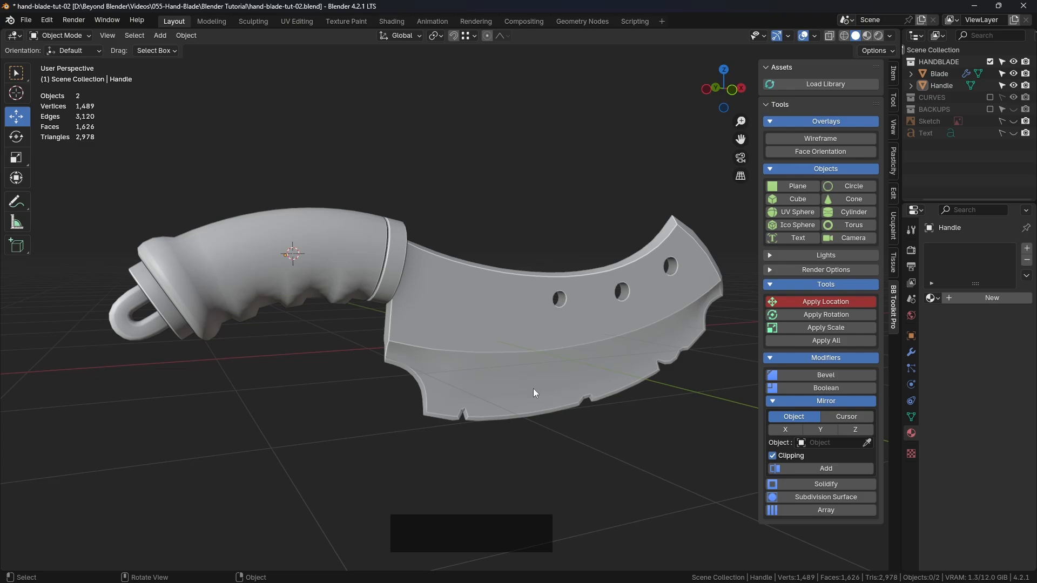
shift+middle_drag(533, 388, 409, 229)
click(371, 271)
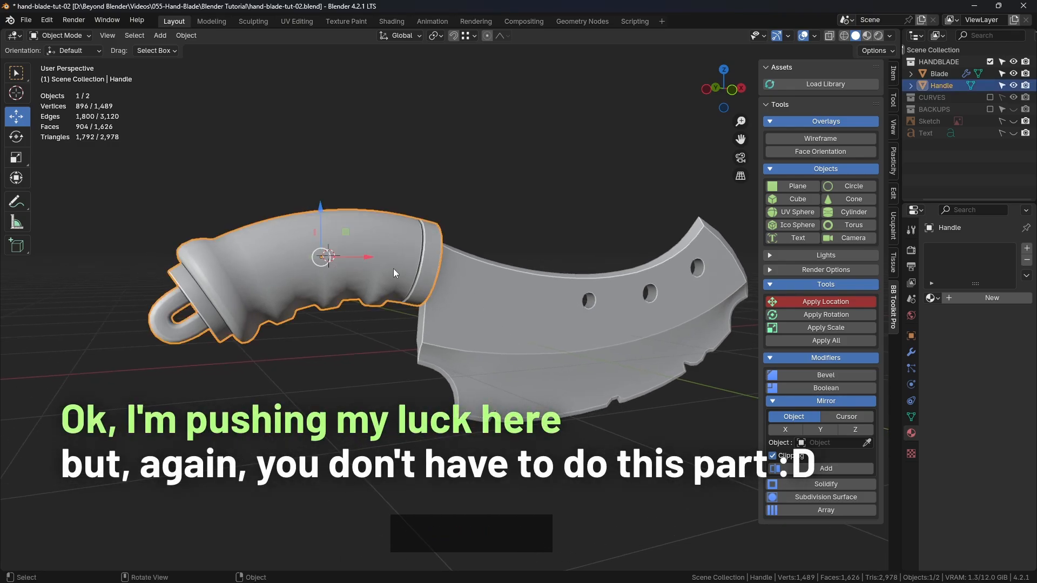
shift+middle_drag(390, 267, 518, 290)
scroll(374, 301, up, 3)
scroll(374, 300, up, 2)
scroll(384, 303, down, 3)
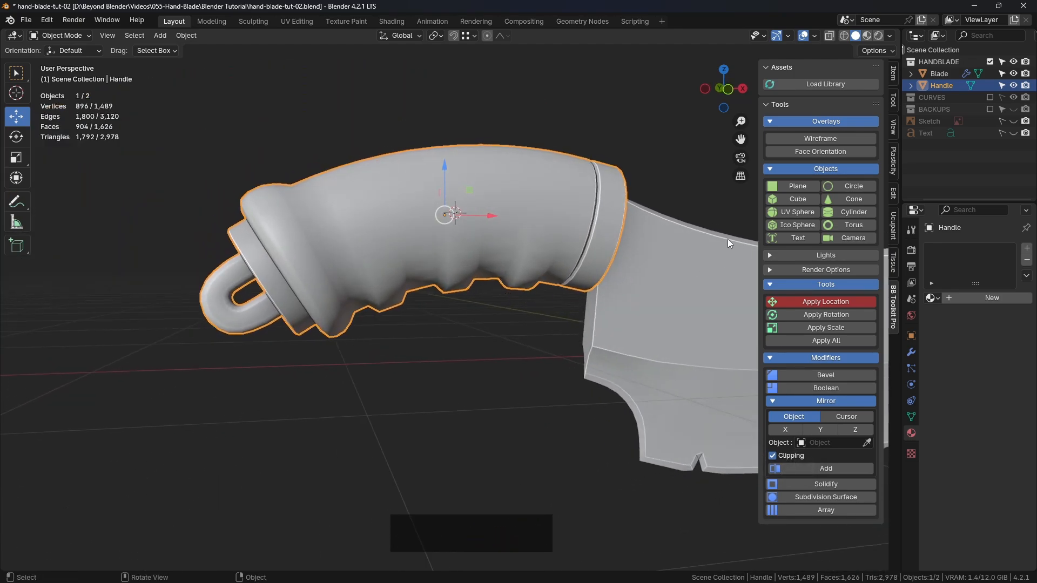
Turn on the wireframe overlay and open the handle in Edit Mode
click(815, 139)
click(545, 327)
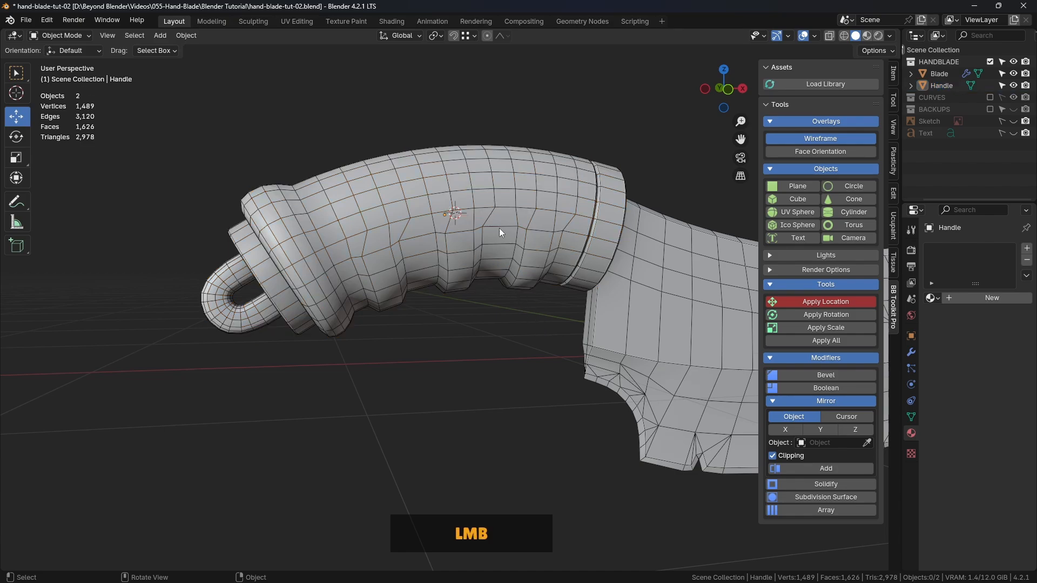
click(499, 226)
key(ctrl+Tab)
click(592, 231)
scroll(519, 327, up, 2)
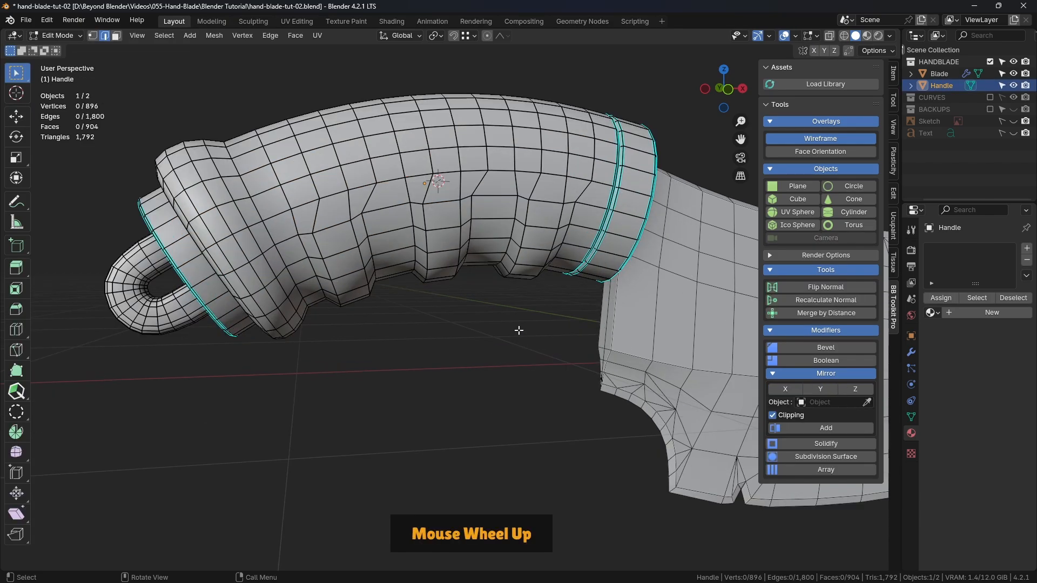
Set up a front orthographic view of the handle with X-ray enabled
middle_drag(519, 329, 511, 330)
middle_drag(517, 248, 502, 202)
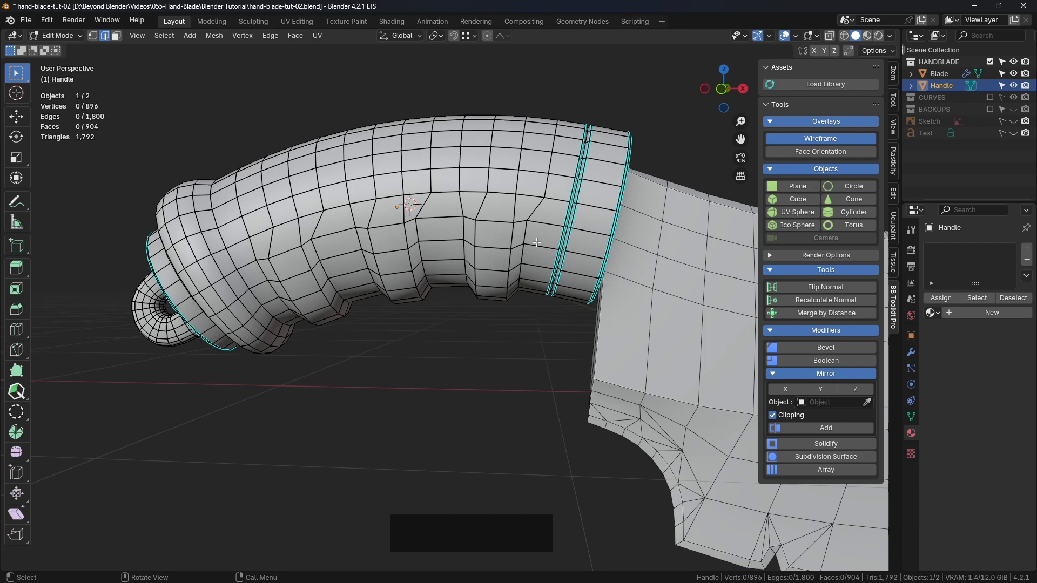
key(KP_1)
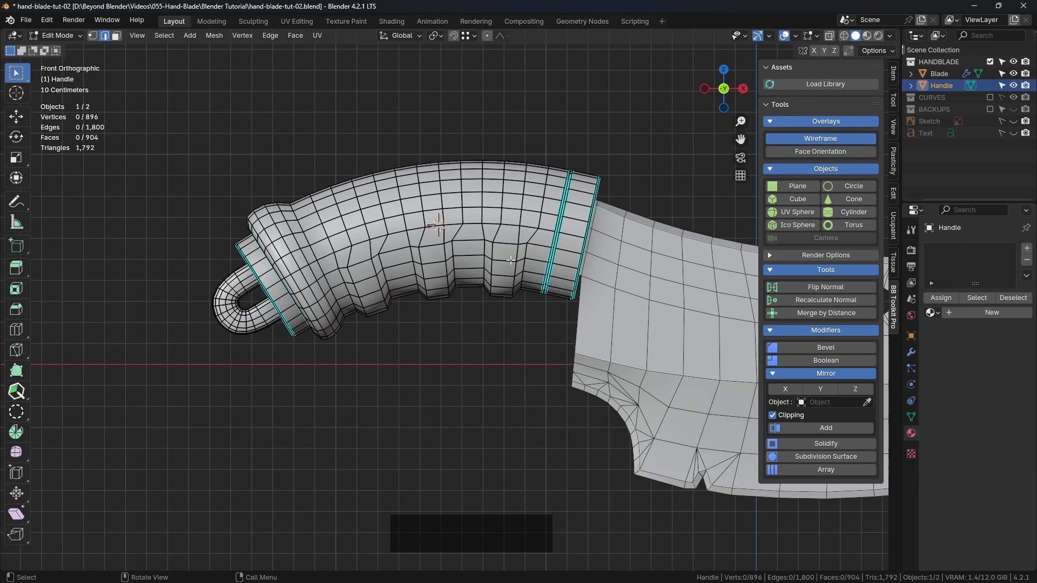
scroll(511, 260, up, 2)
click(831, 35)
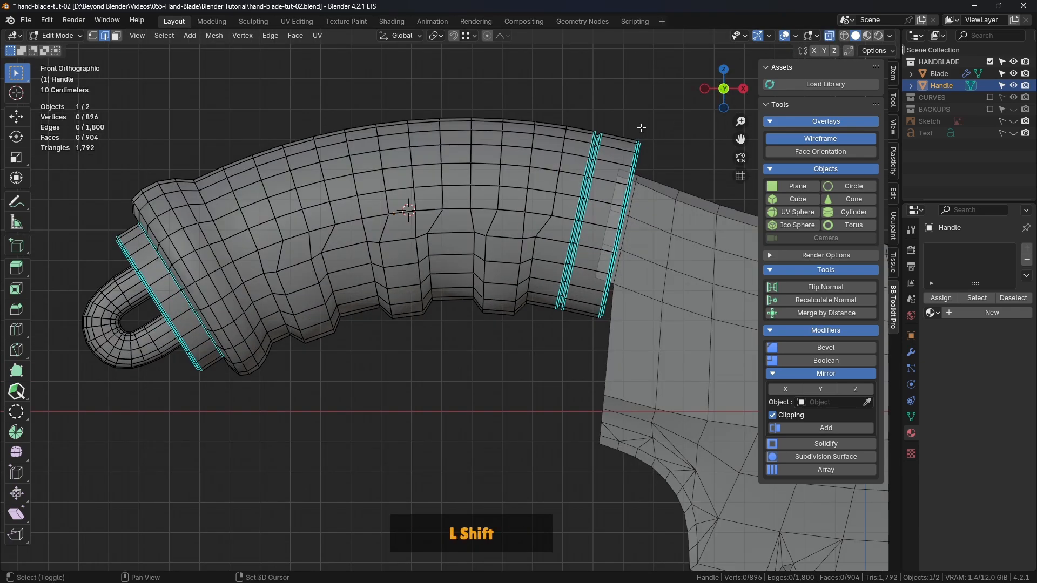
Select the two edge loops that run around the handle through the finger-grip ridge nearest the blade
shift+middle_drag(531, 181, 531, 217)
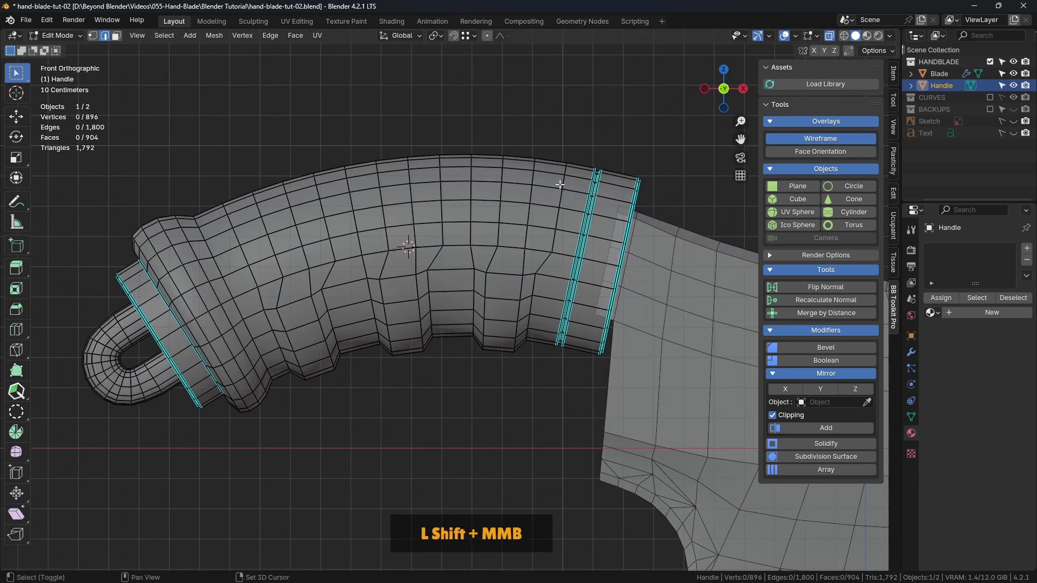
alt+click(529, 214)
alt+shift+click(500, 213)
scroll(556, 264, up, 1)
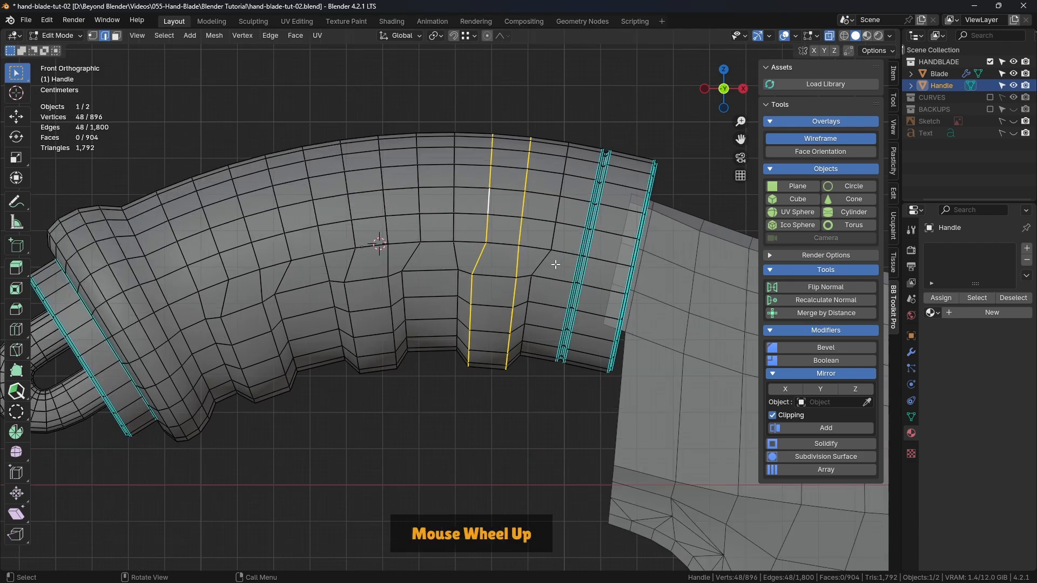
shift+middle_drag(555, 265, 537, 271)
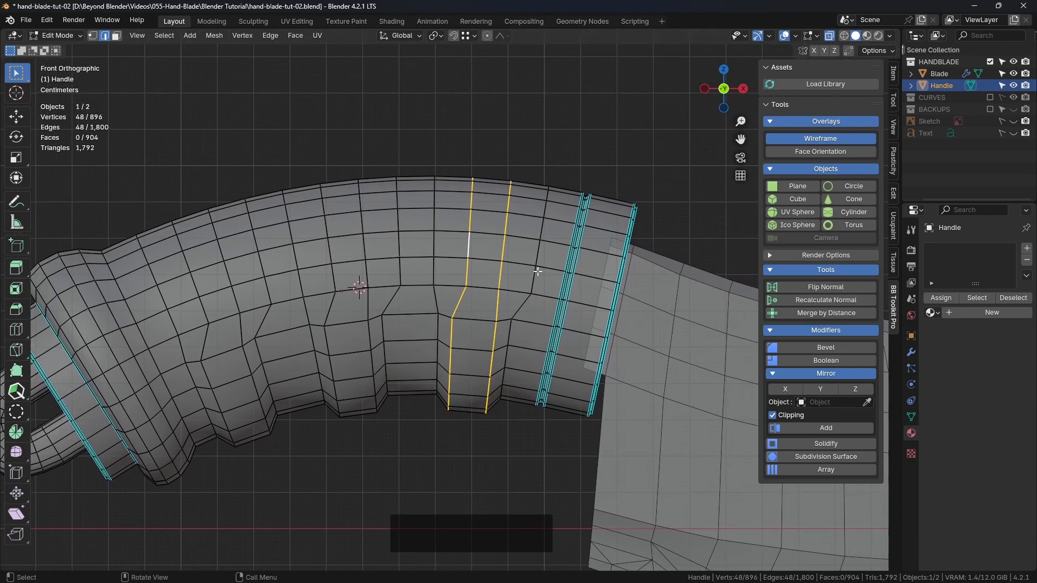
Circle-deselect the upper parts of both loops, keeping only their edges on the lower finger-grip ridge selected
key(c)
scroll(486, 187, down, 2)
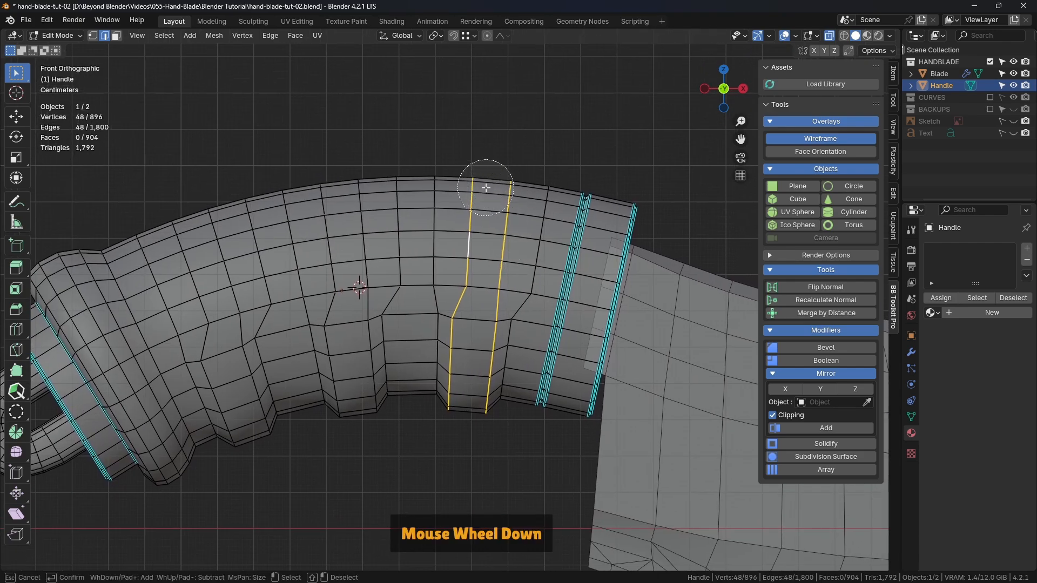
scroll(482, 181, up, 2)
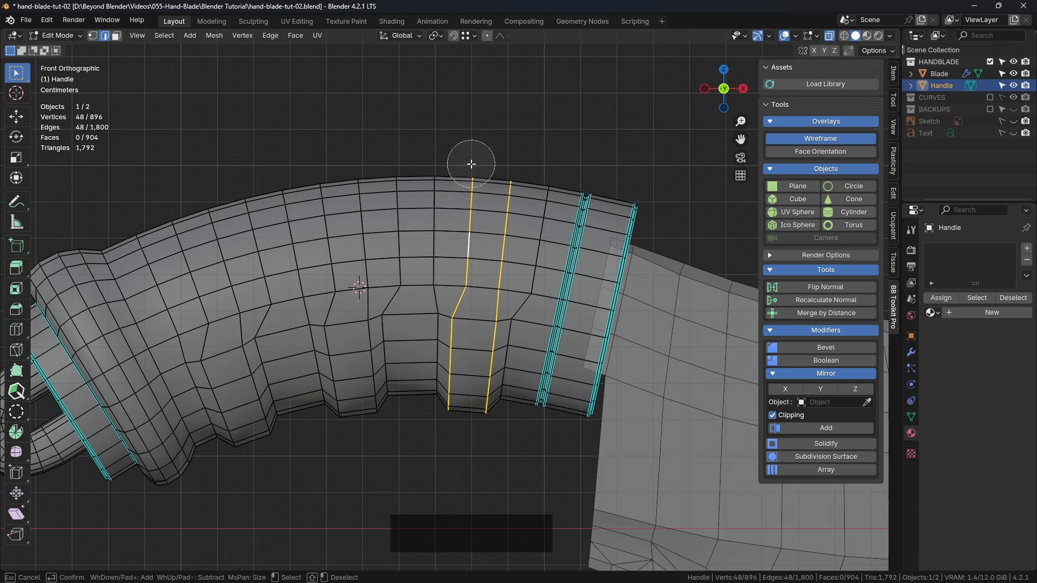
scroll(472, 163, up, 1)
middle_drag(472, 163, 468, 215)
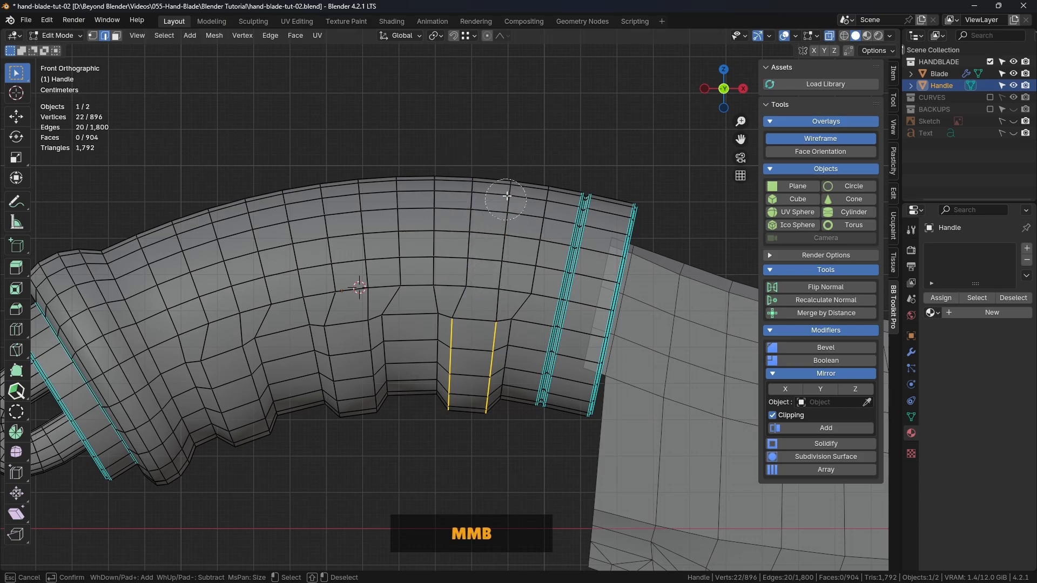
key(Escape)
middle_drag(558, 132, 534, 264)
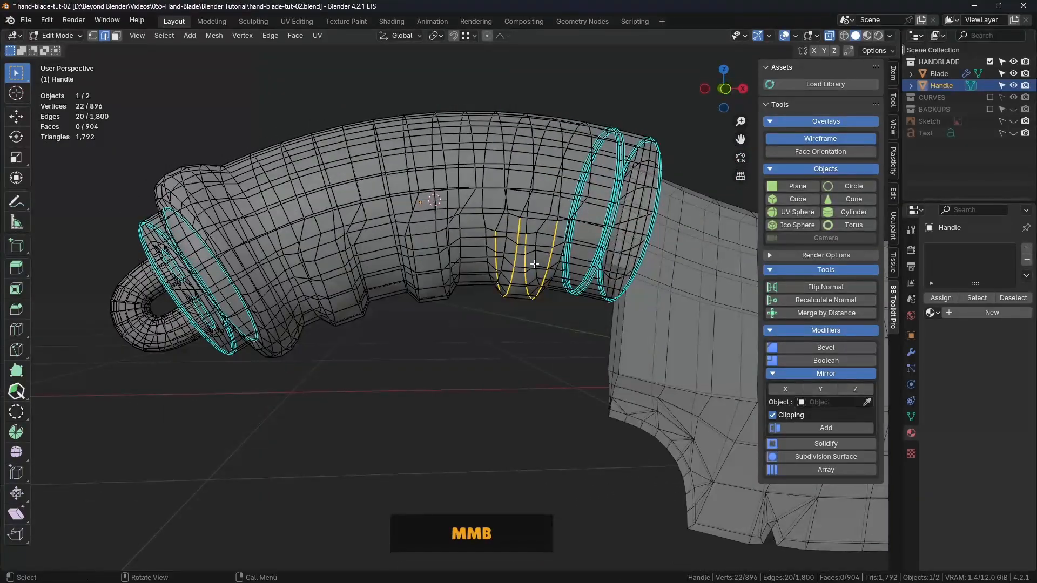
key(KP_1)
scroll(516, 252, up, 4)
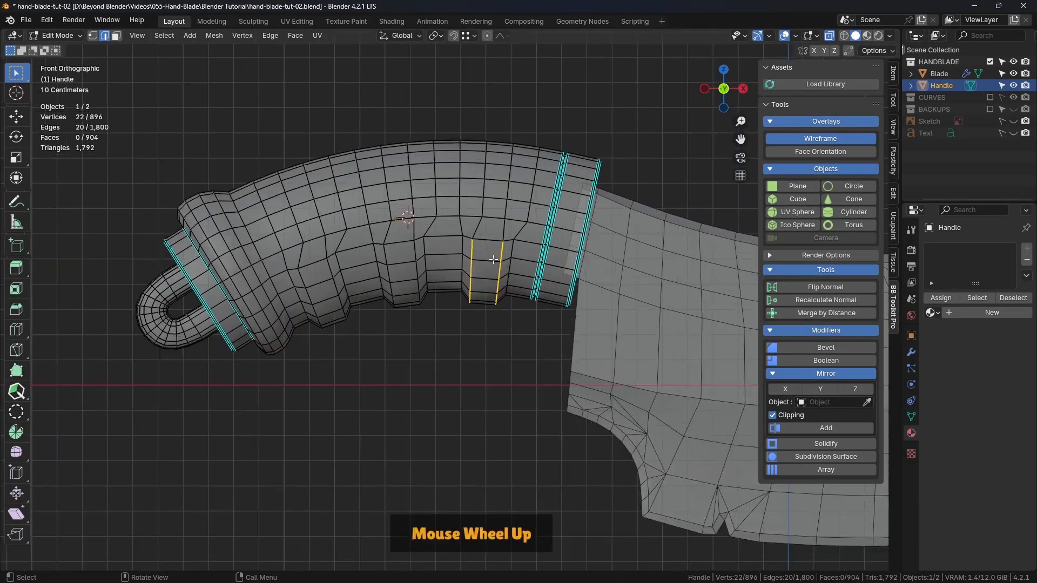
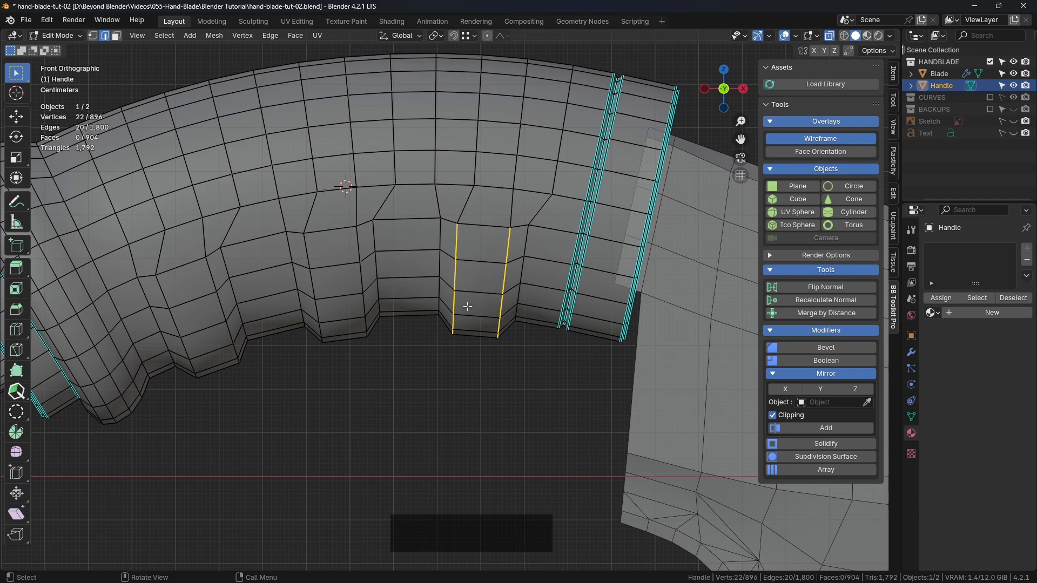
Scale the two selected ridge edge strips closer together along their Normal-orientation Y axis to about 0.761
click(401, 36)
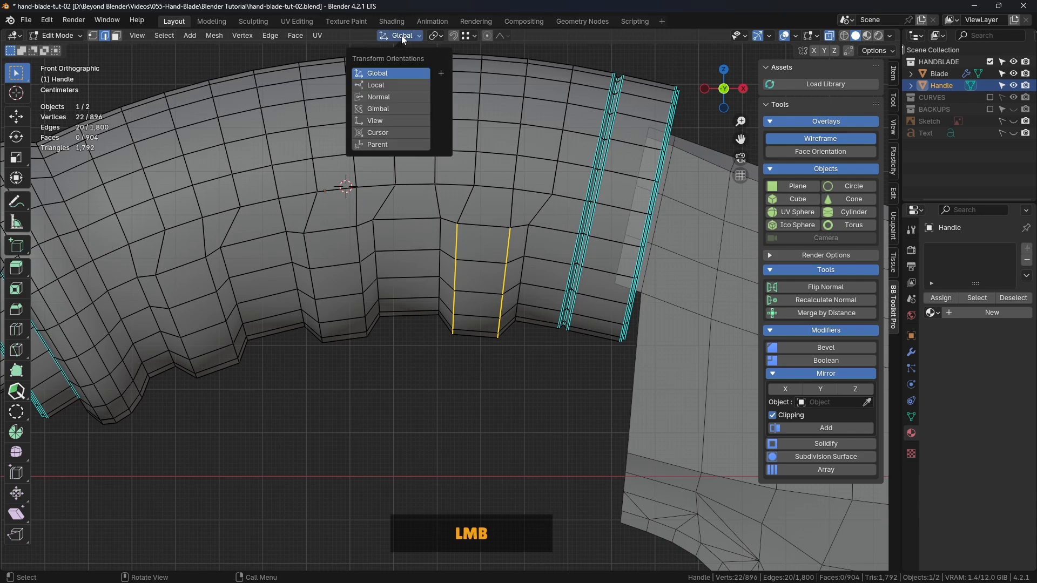
click(384, 98)
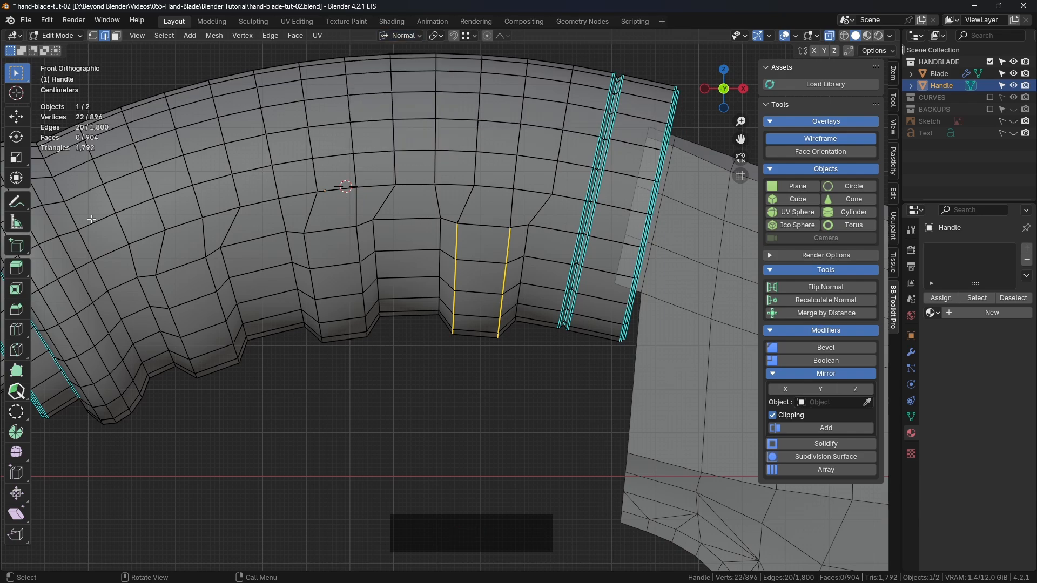
click(16, 157)
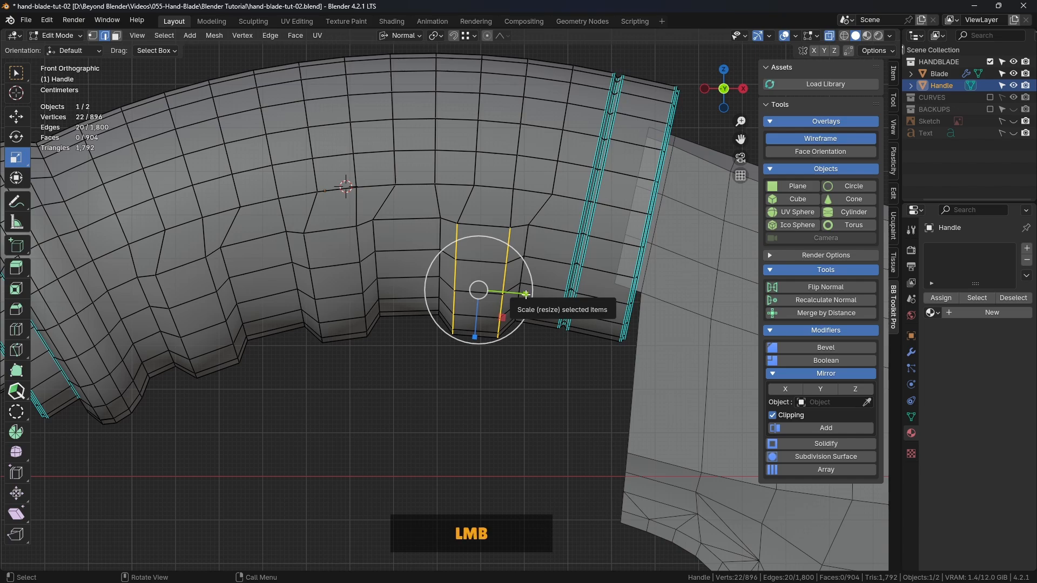
drag(526, 295, 514, 293)
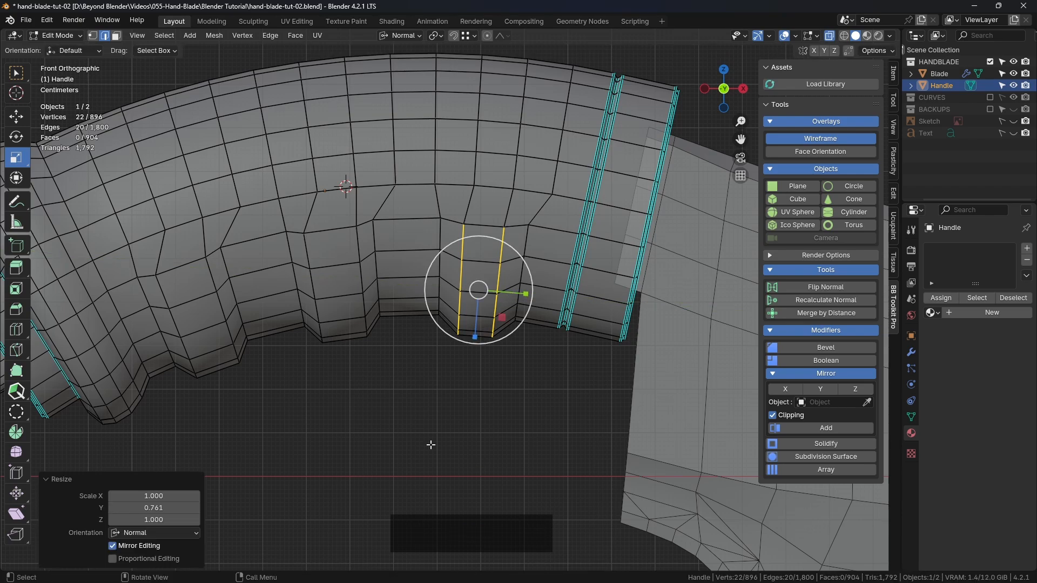
click(19, 76)
Bevel the two edge strips on the ridge nearest the blade by about 0.0193 m with one segment
shift+middle_drag(486, 310, 472, 307)
key(ctrl)
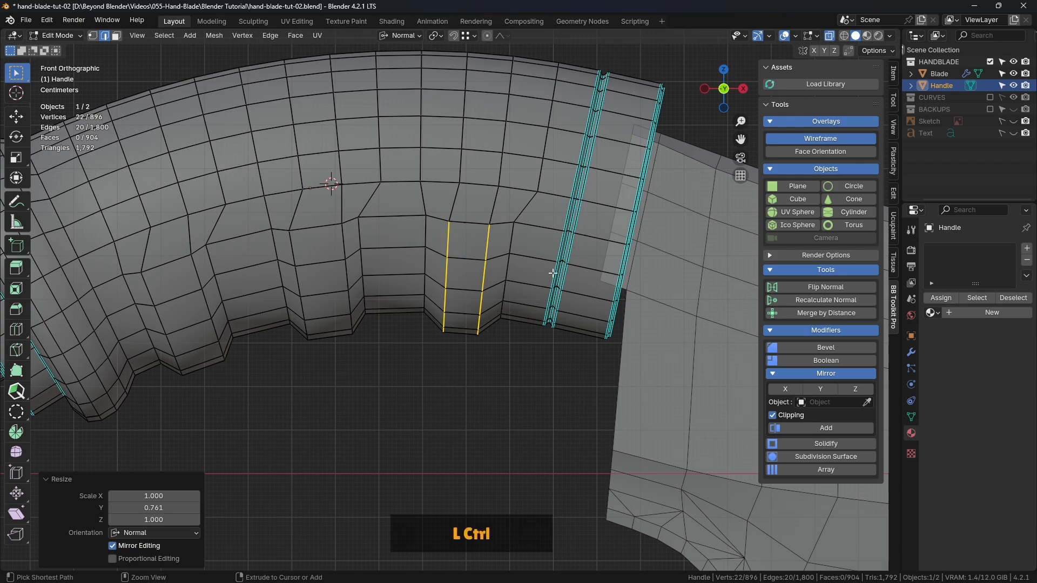
key(ctrl+b)
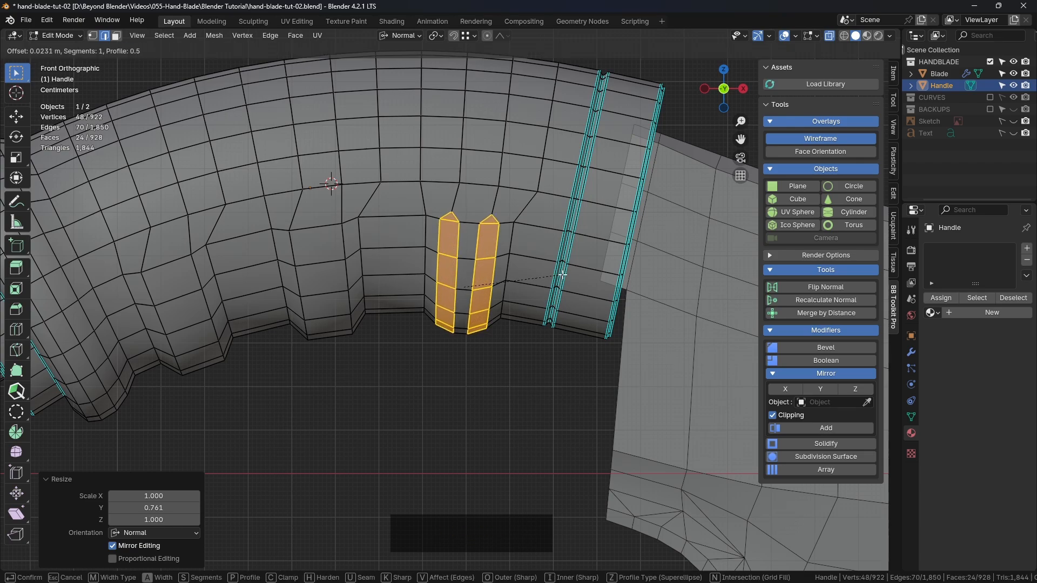
key(shift)
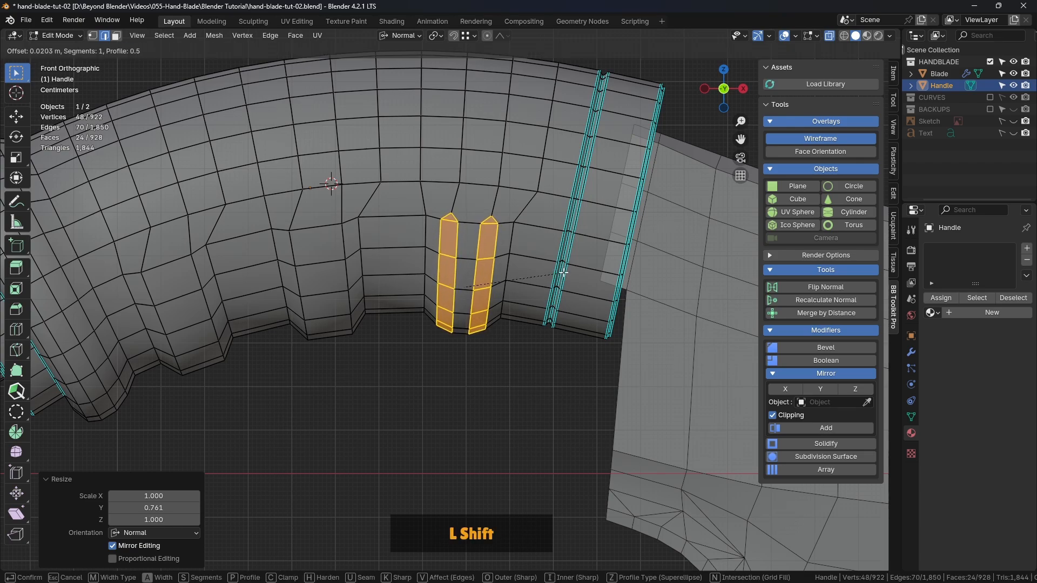
click(423, 359)
shift+middle_drag(423, 359, 458, 339)
scroll(458, 339, up, 2)
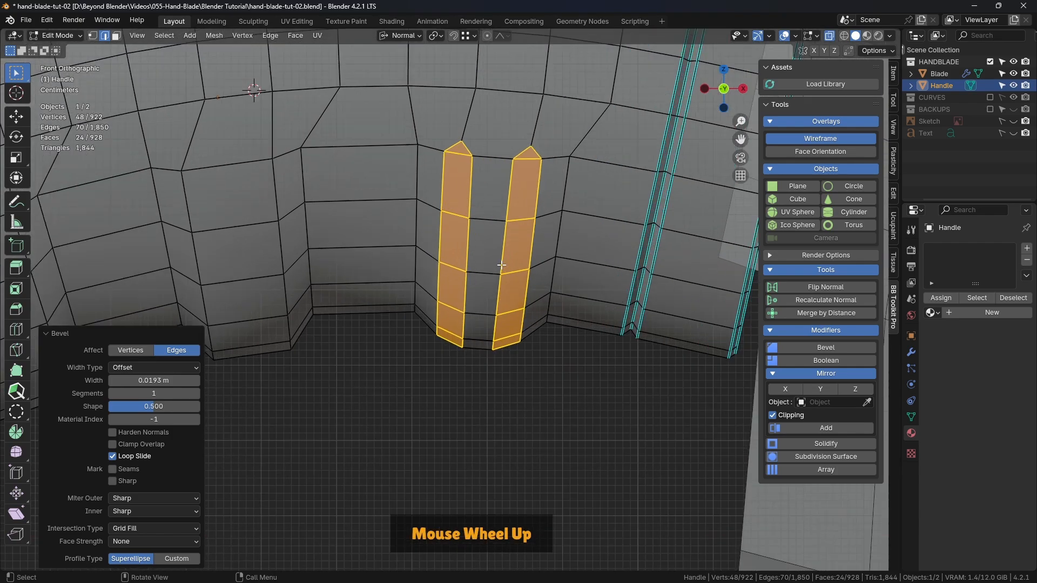
Try the Percent and Width width types on the bevel with different amounts
click(144, 367)
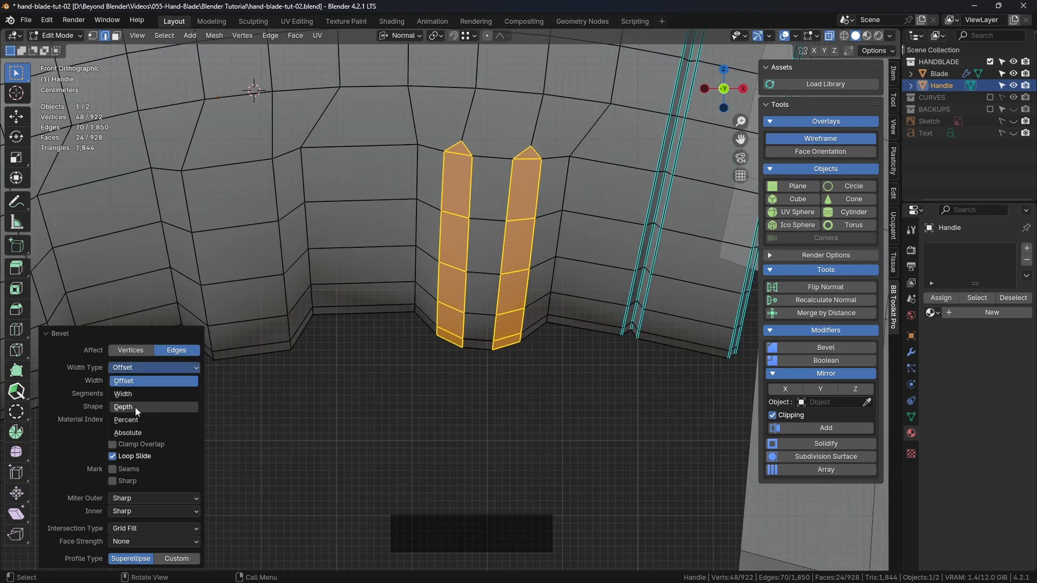
click(131, 421)
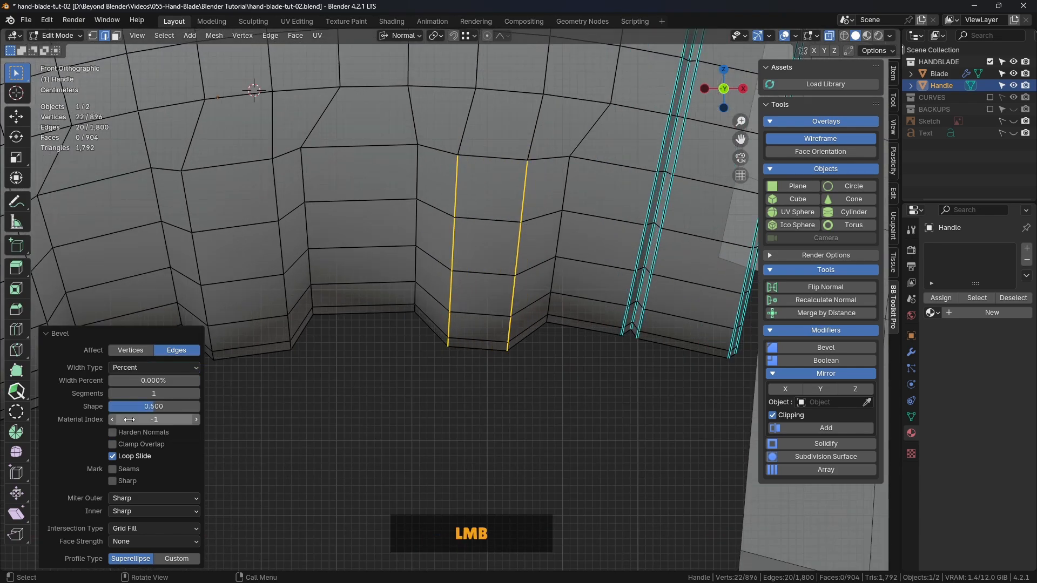
shift+drag(157, 380, 213, 380)
click(137, 368)
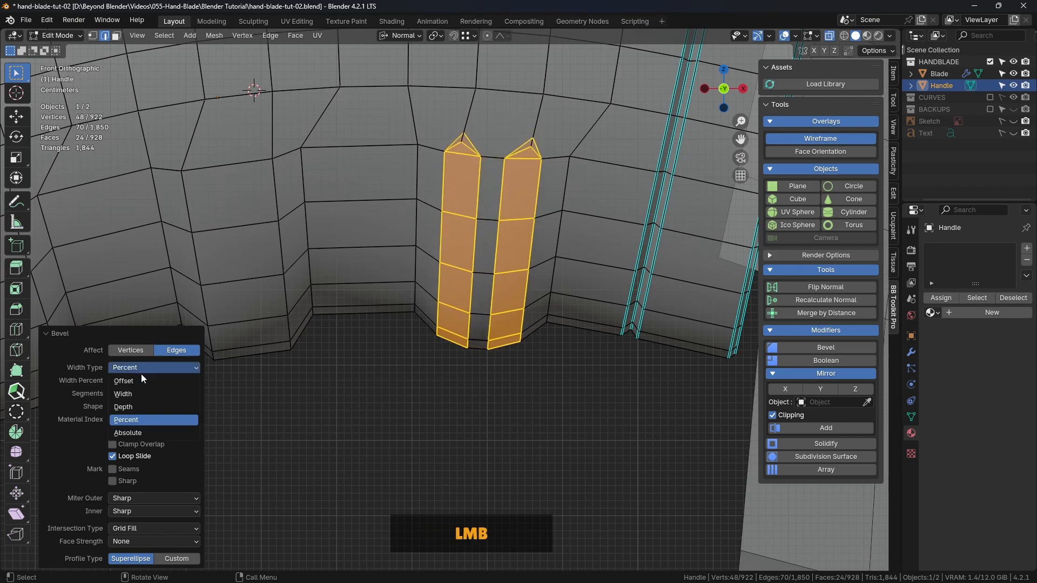
click(133, 393)
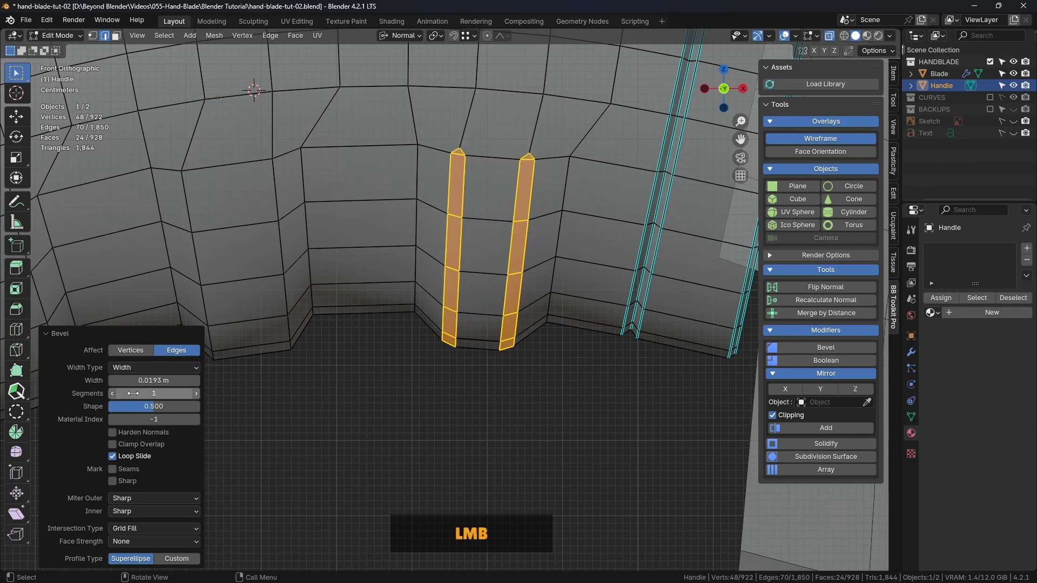
shift+drag(147, 380, 177, 380)
Set the bevel's width type to Absolute with a width of 0.021 m, and copy that width value
click(140, 367)
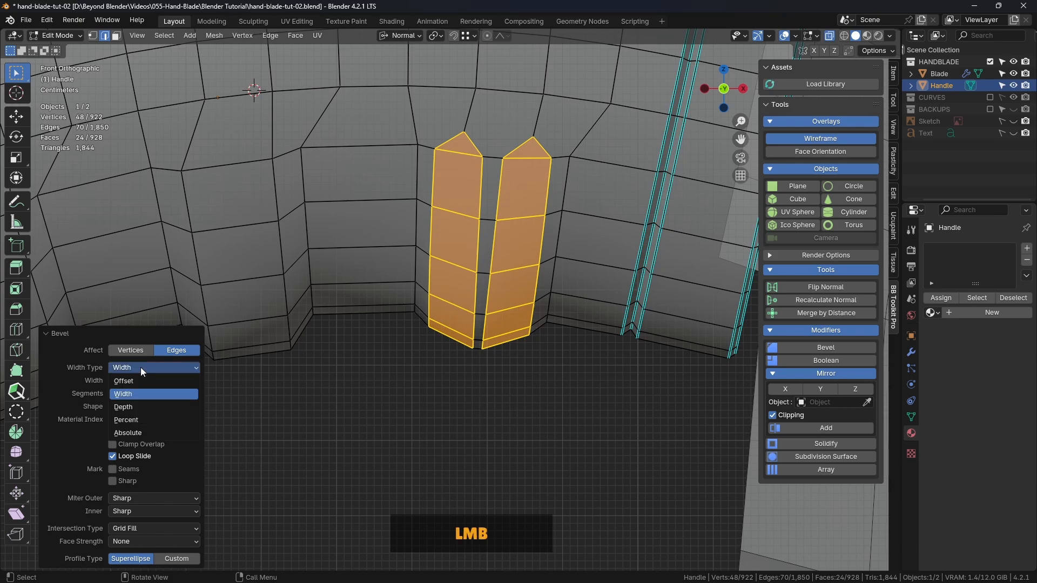
click(134, 432)
shift+drag(154, 380, 157, 380)
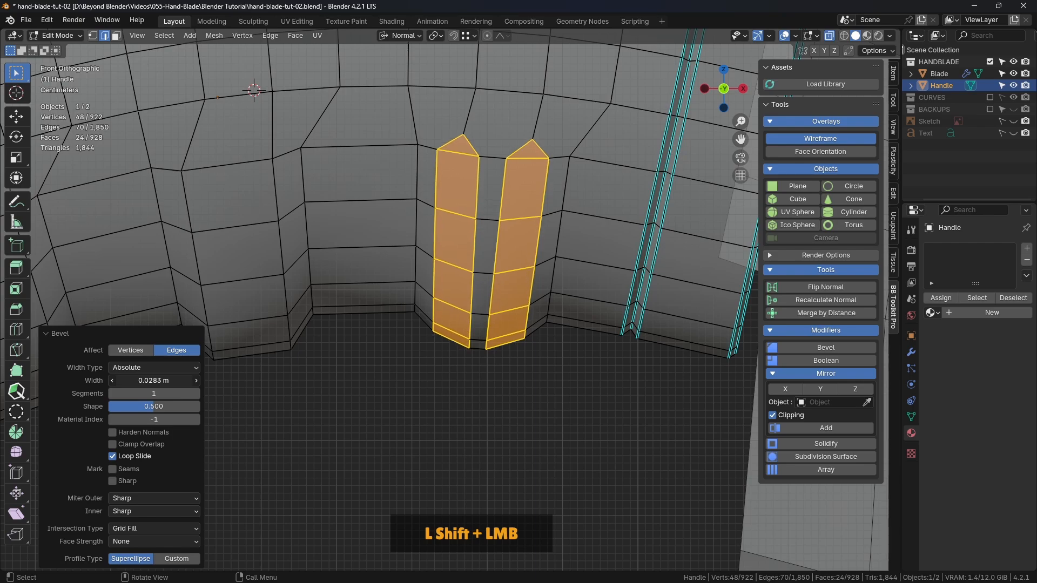
shift+drag(156, 380, 154, 380)
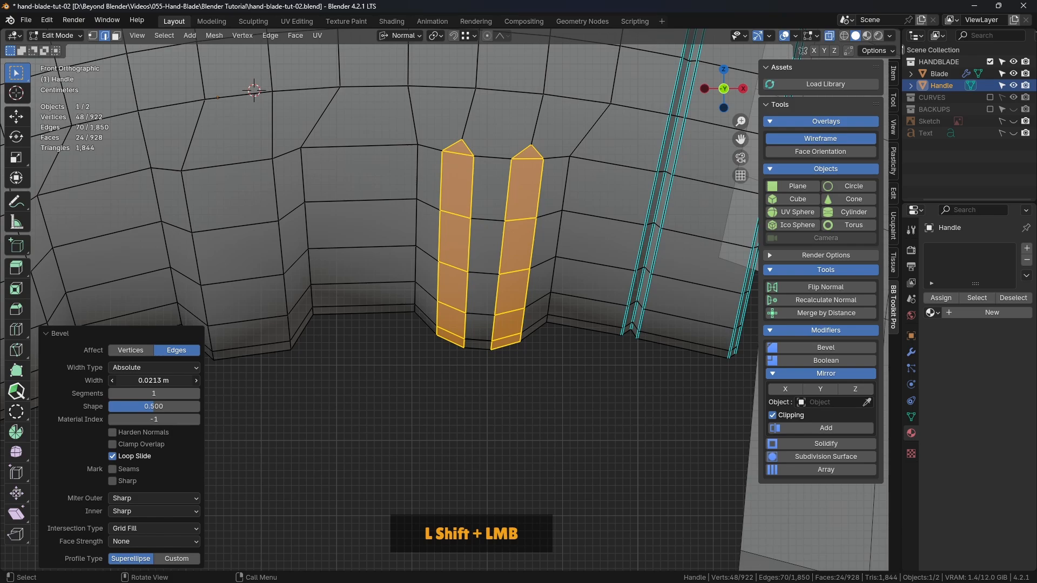
click(138, 383)
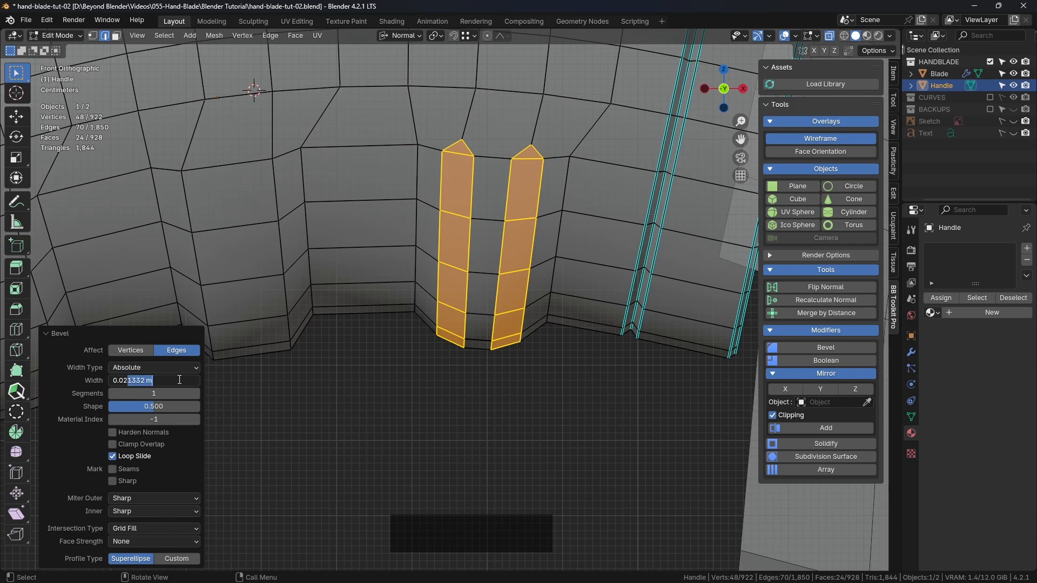
key(Return)
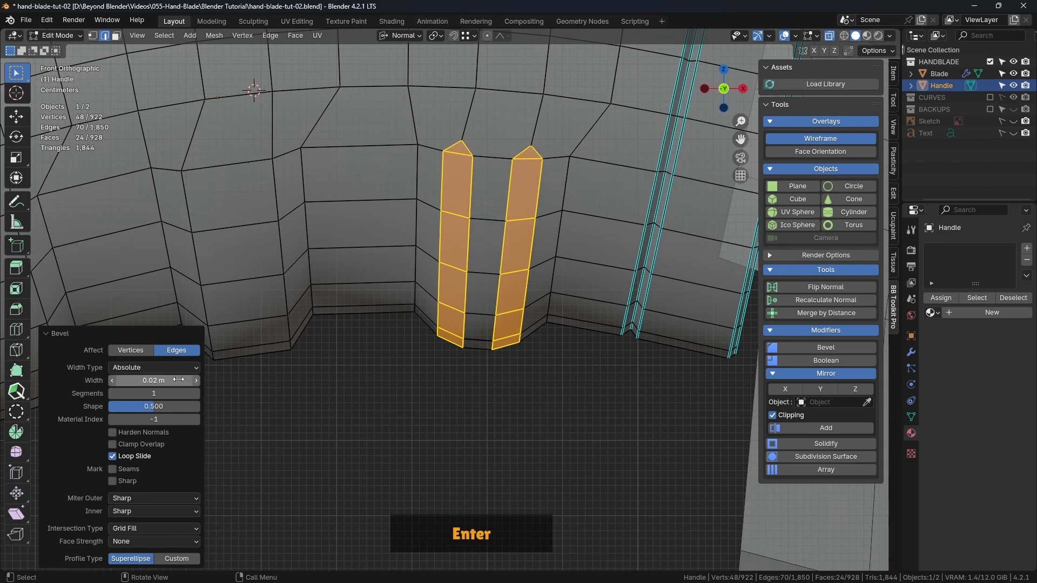
shift+drag(173, 379, 154, 381)
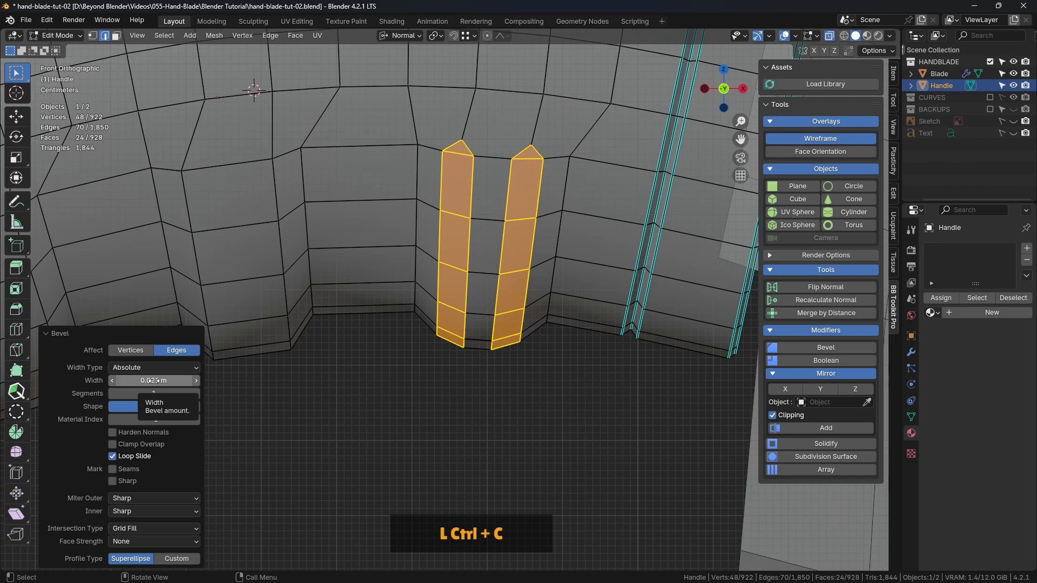
Select the two edge loops through the middle finger-grip ridge and circle-deselect their upper parts, keeping only the edges on the ridge
shift+middle_drag(419, 367, 443, 219)
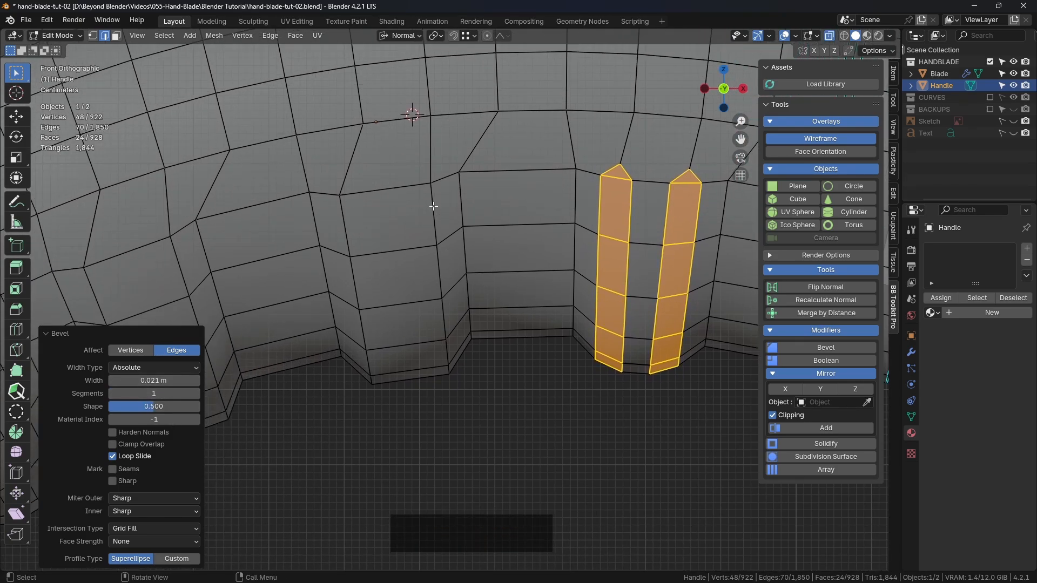
alt+click(432, 204)
alt+shift+click(341, 223)
scroll(440, 218, down, 2)
shift+middle_drag(492, 231, 545, 310)
key(c)
mouse_move(432, 130)
middle_down()
mouse_move(442, 237)
mouse_move(482, 135)
middle_up()
key(Escape)
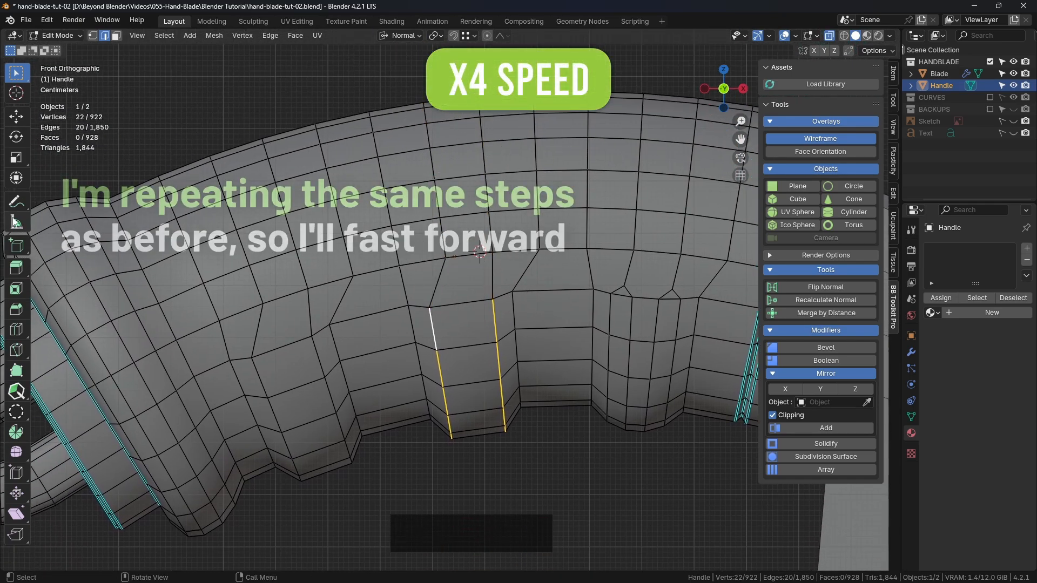
Scale the middle ridge's two edge strips closer together and bevel them with an Absolute width of 0.021 m
click(16, 158)
drag(427, 384, 436, 382)
key(ctrl+b)
click(589, 370)
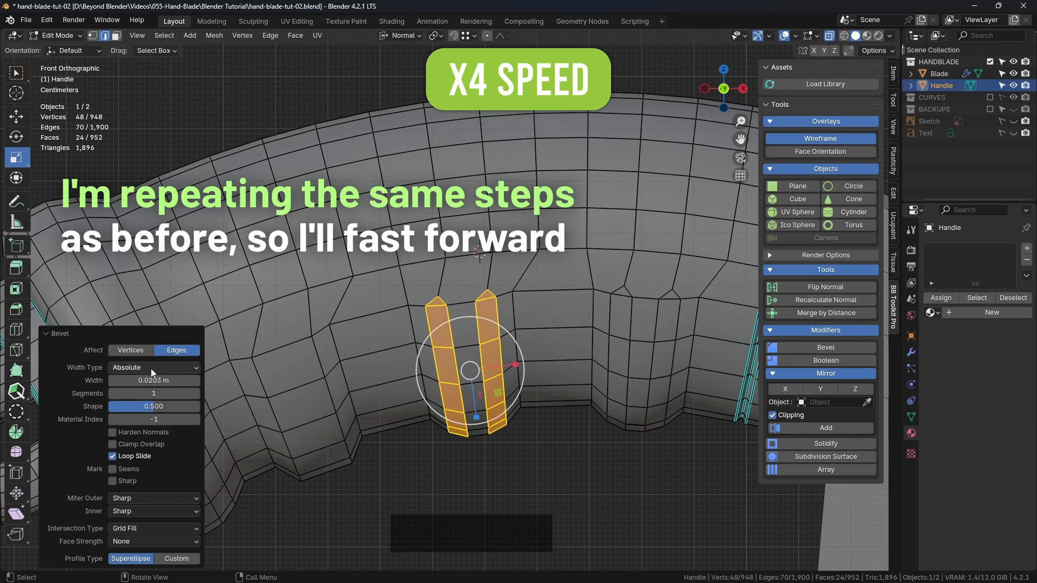
key(Return)
key(ctrl+c)
key(Return)
Select the two edge loops through the third finger-grip ridge from the blade and circle-deselect their upper parts
shift+middle_drag(382, 382, 516, 278)
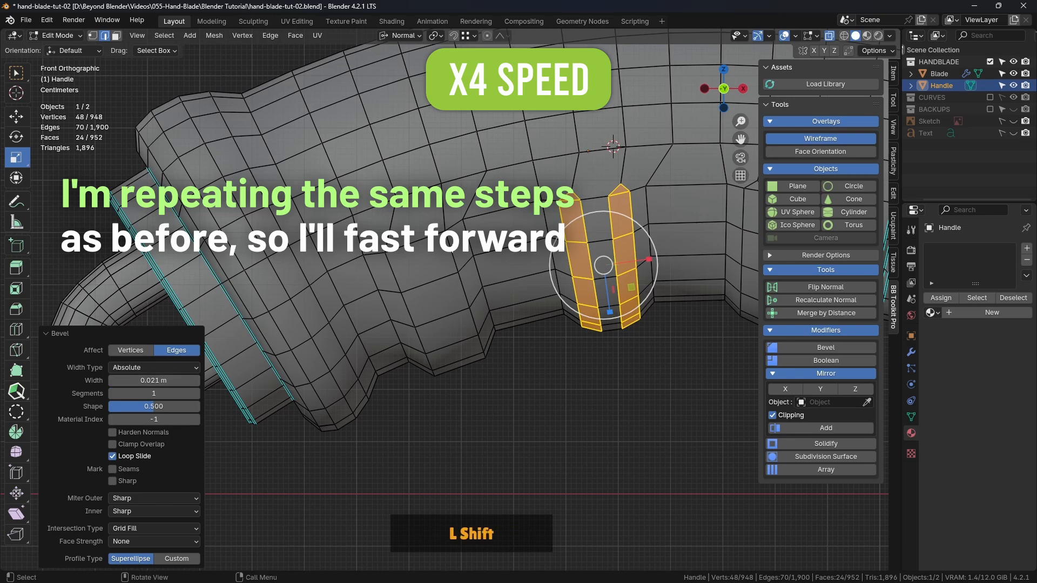
alt+click(453, 253)
alt+shift+click(393, 274)
shift+middle_drag(395, 273, 400, 368)
key(c)
middle_drag(352, 154, 404, 129)
key(Escape)
Scale the third ridge's two edge strips closer together and bevel them with the copied width value
shift+middle_drag(419, 392, 435, 269)
scroll(436, 269, up, 1)
drag(424, 306, 436, 304)
key(ctrl+b)
click(613, 330)
key(ctrl+v)
click(569, 419)
Switch to vertex selection with the box select tool and turn off X-ray
scroll(569, 419, down, 6)
shift+middle_drag(643, 384, 522, 363)
scroll(544, 348, up, 4)
click(93, 36)
click(16, 75)
click(830, 35)
middle_drag(324, 243, 329, 248)
scroll(319, 249, up, 2)
shift+middle_drag(308, 248, 400, 262)
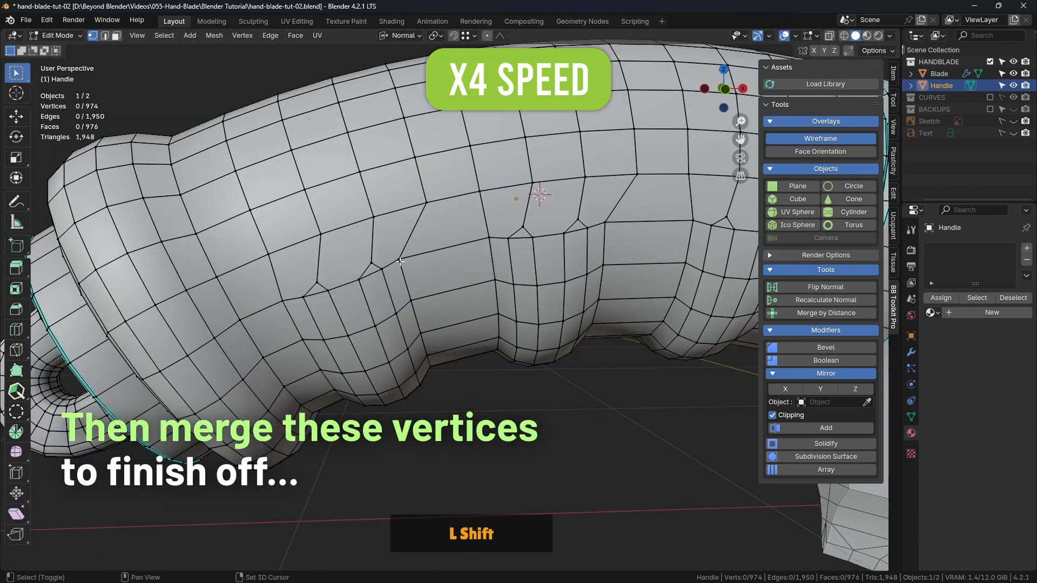
Merge the first bevel-tip vertex of the third ridge into the vertex directly above it using At Last
click(319, 284)
shift+click(322, 235)
key(m)
click(324, 236)
shift+middle_drag(324, 236, 315, 254)
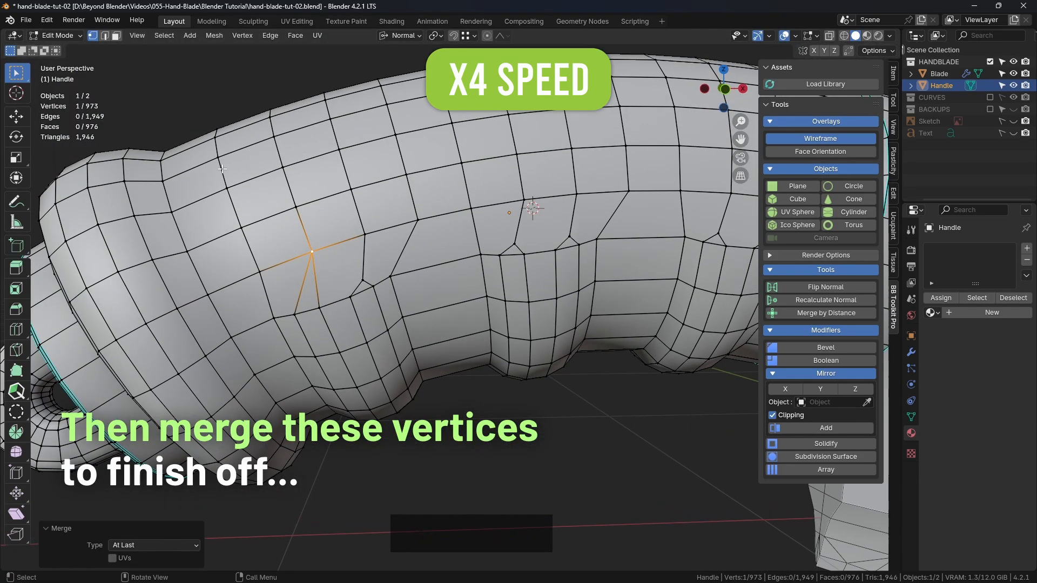
Activate the Tweak tool and enable Auto Merge Vertices together with vertex snapping
drag(16, 72, 79, 80)
click(849, 50)
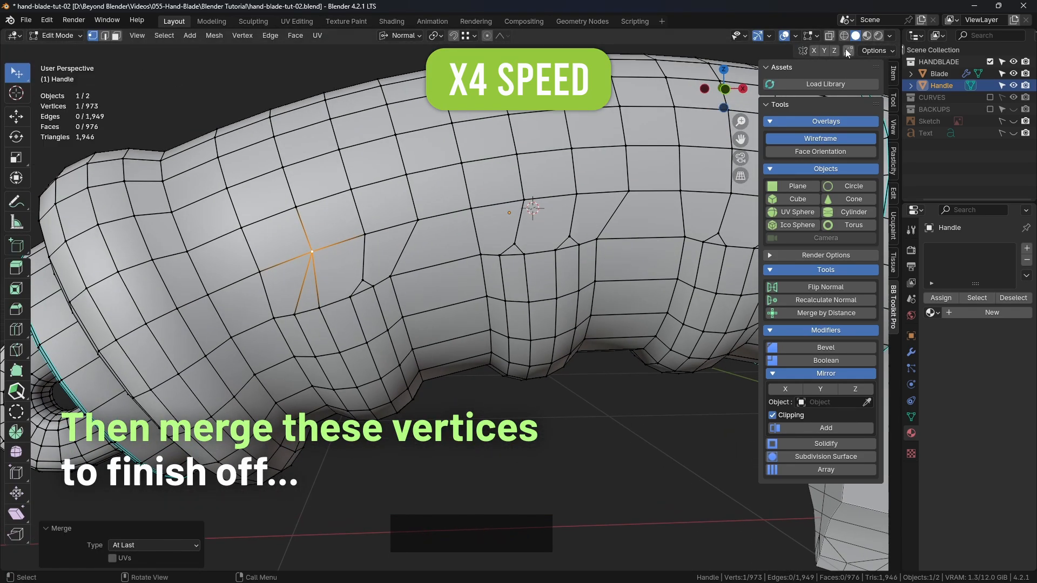
click(467, 39)
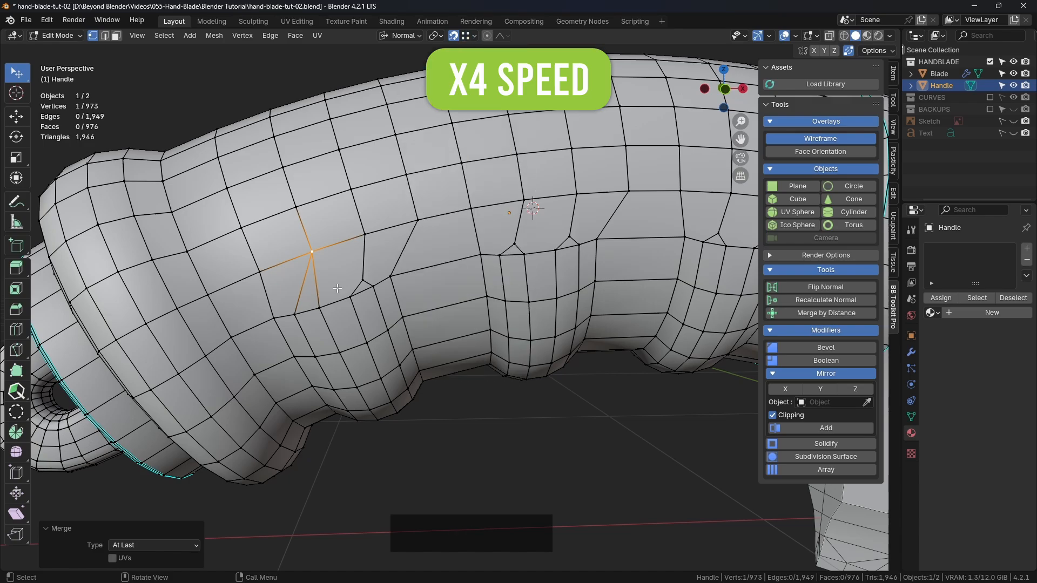
Snap the remaining bevel-tip vertices on this side of the three ridges onto the vertices above them so they merge
drag(363, 280, 365, 236)
drag(515, 244, 524, 201)
drag(569, 237, 575, 197)
drag(719, 233, 730, 196)
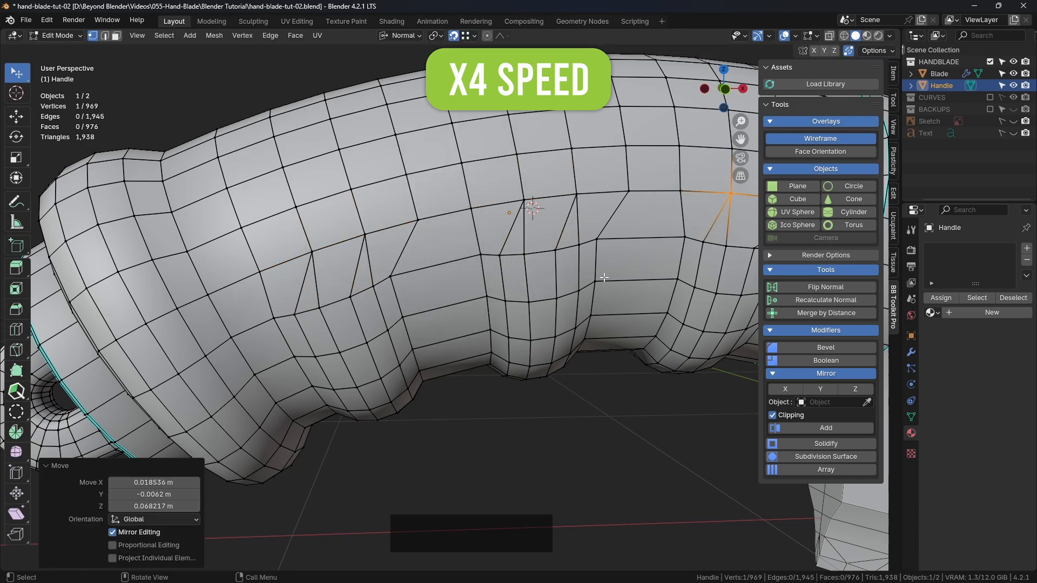
shift+middle_drag(723, 216, 324, 243)
drag(319, 256, 328, 225)
Merge the bevel-tip vertices on the opposite side of the handle into the vertices above them by snapping
middle_drag(335, 232, 568, 238)
scroll(486, 237, down, 4)
scroll(476, 240, up, 4)
drag(468, 245, 460, 214)
drag(505, 239, 509, 213)
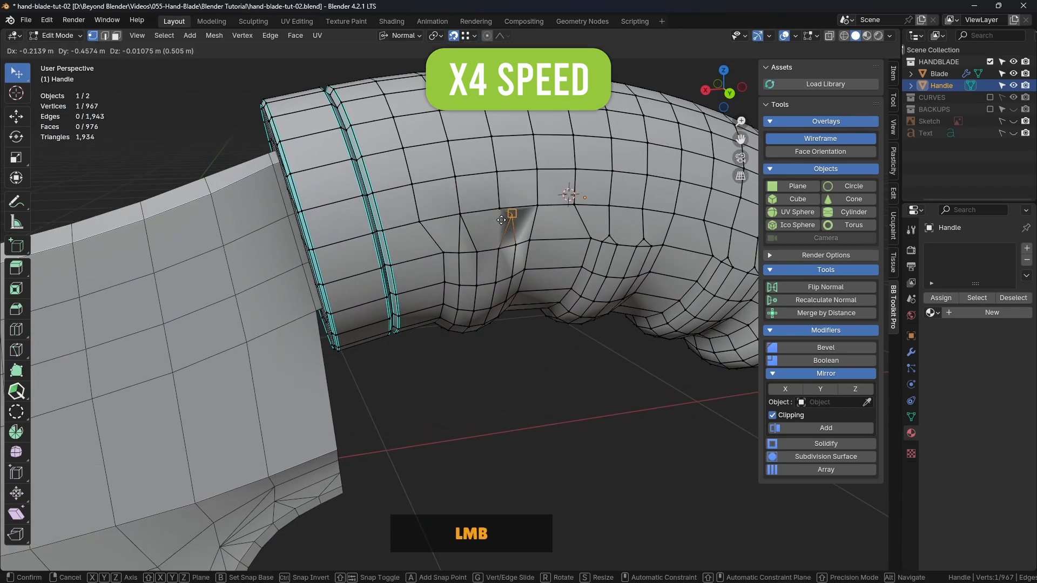
shift+middle_drag(502, 211, 441, 222)
drag(550, 248, 590, 215)
shift+middle_drag(590, 216, 500, 223)
drag(615, 277, 616, 243)
drag(651, 286, 651, 250)
scroll(315, 107, down, 3)
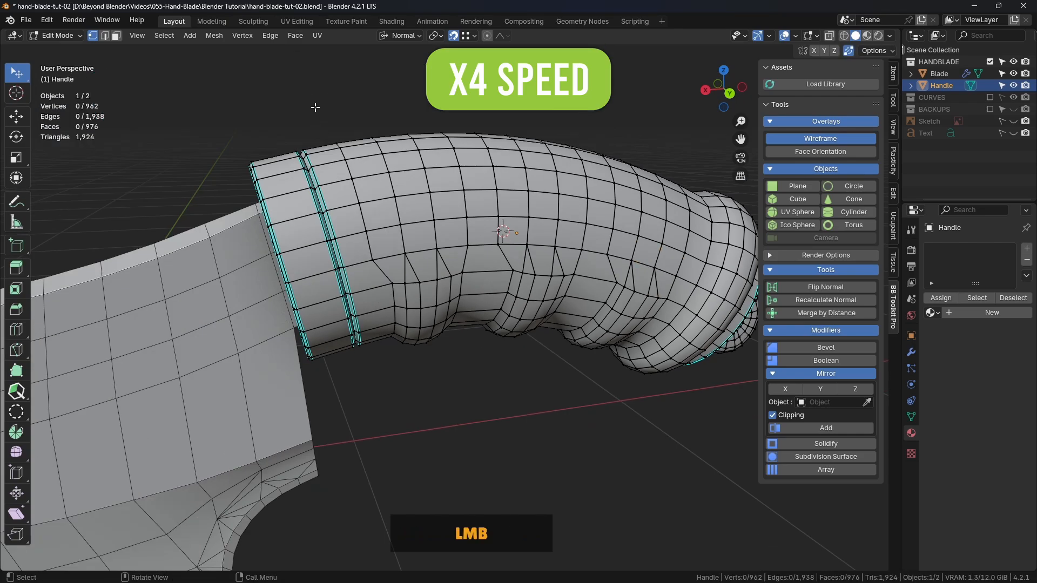
Turn off the wireframe overlay, return the handle to Object Mode and deselect it
scroll(366, 99, down, 3)
middle_drag(365, 162, 411, 167)
shift+middle_drag(410, 167, 605, 215)
scroll(648, 157, up, 4)
click(820, 139)
key(Tab)
click(601, 147)
Inspect the finger-grip ridges' shading with the wireframe overlay on and off
scroll(591, 167, down, 4)
scroll(530, 221, up, 3)
click(801, 139)
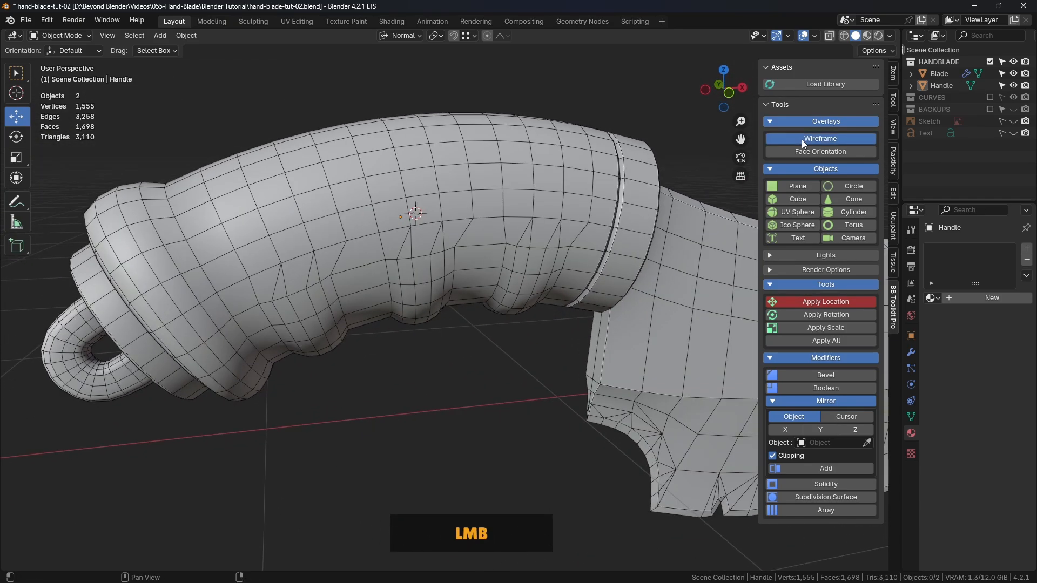
click(804, 142)
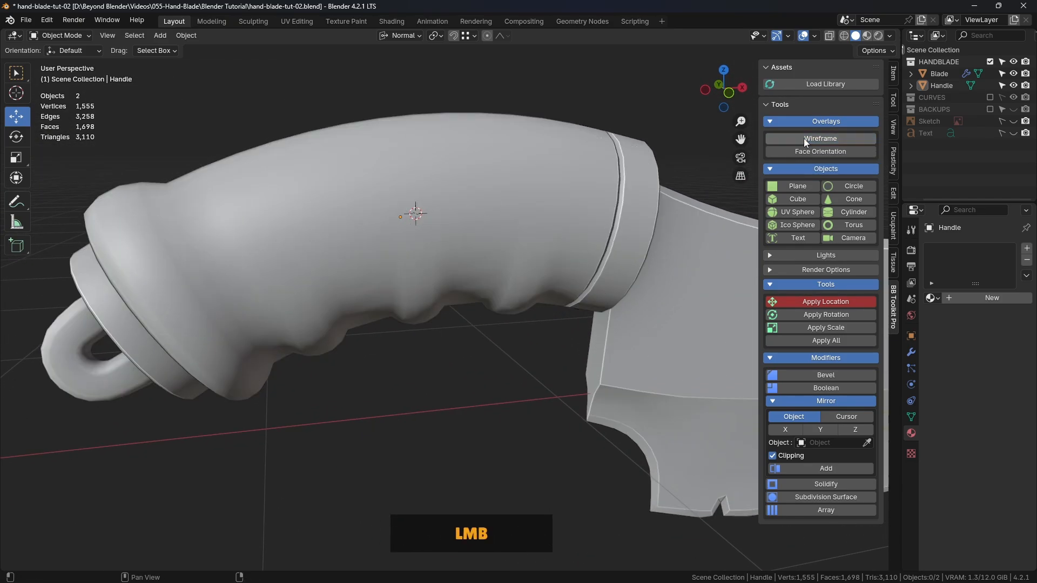
scroll(516, 248, down, 1)
shift+middle_drag(517, 247, 487, 281)
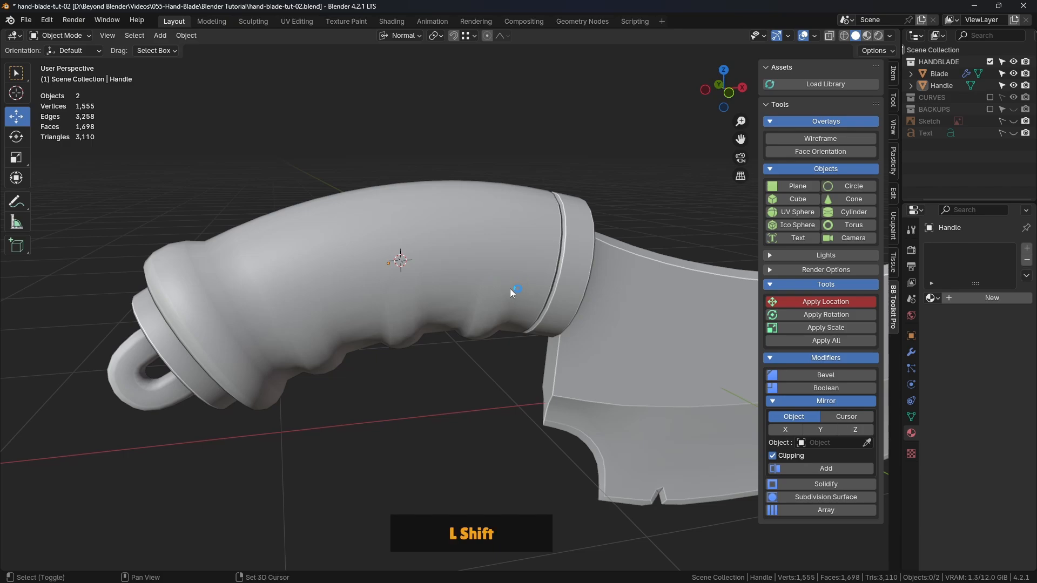